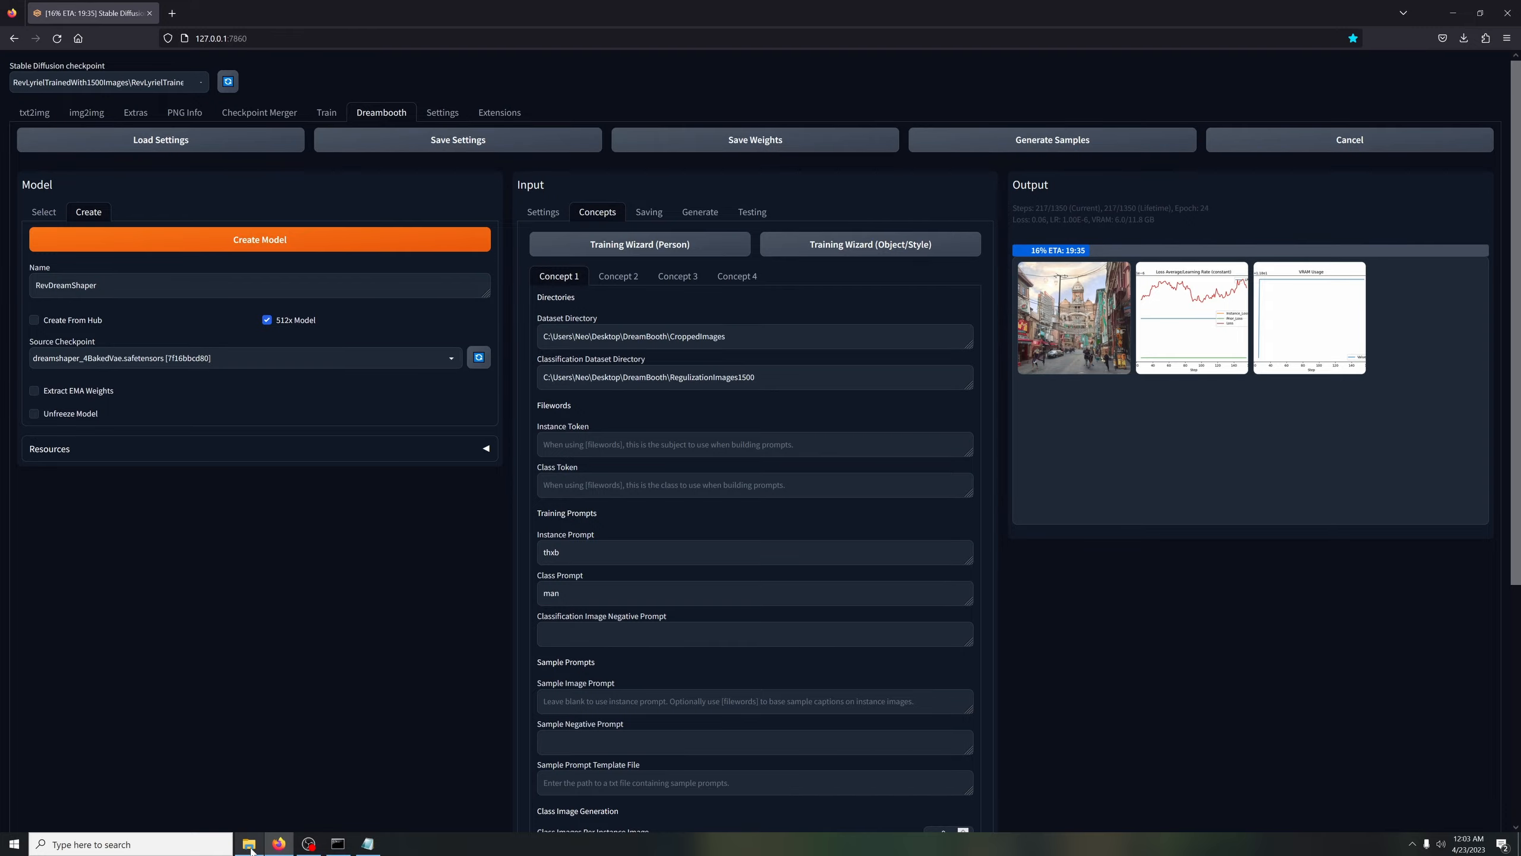
Look through the person images in the RegulizationImages1500 folder in File Explorer
click(248, 844)
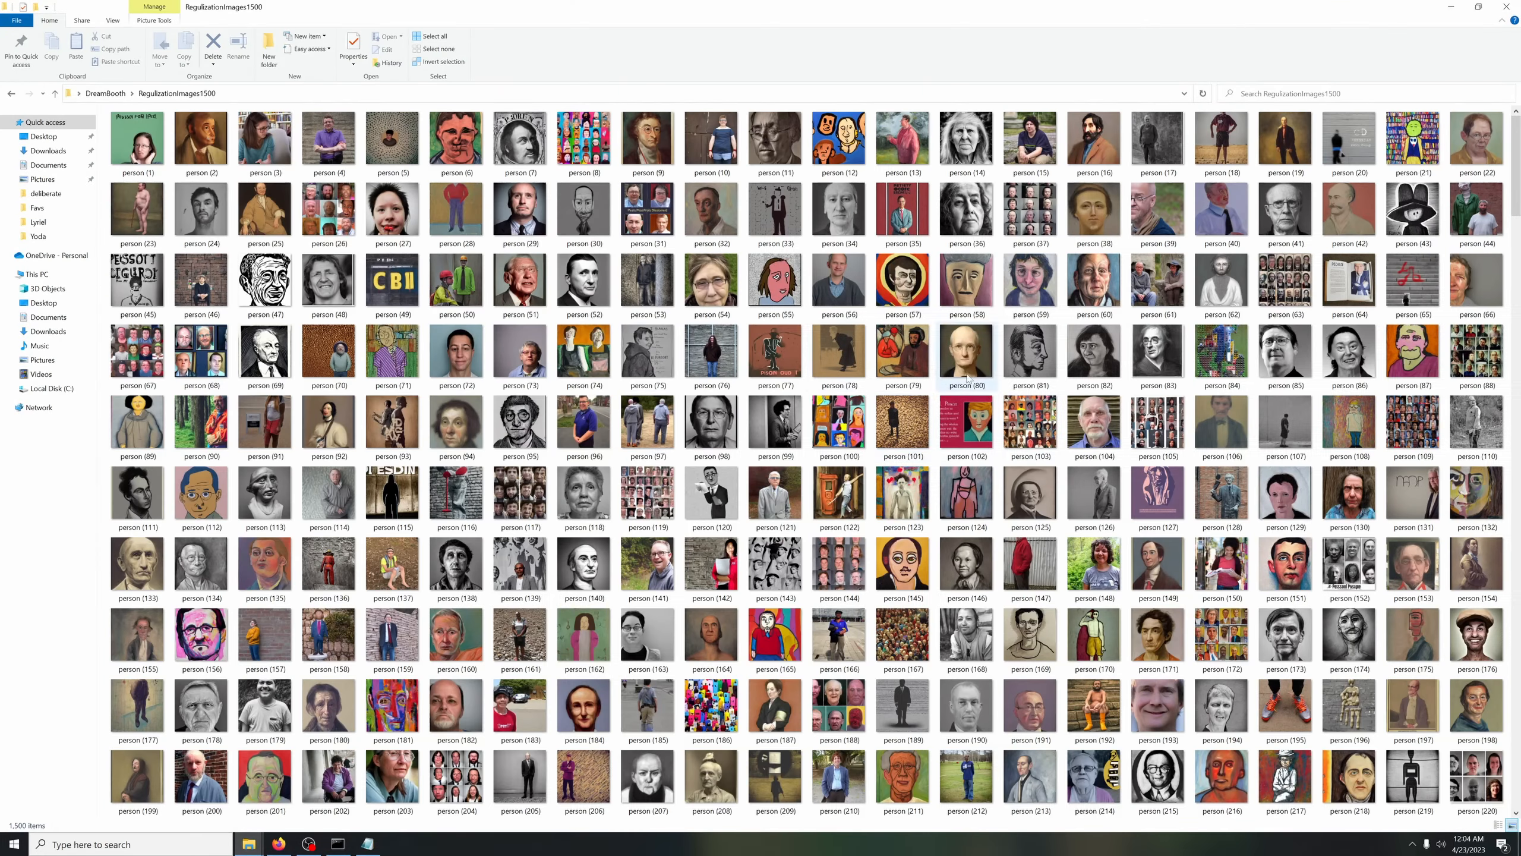
scroll(845, 414, down, 5)
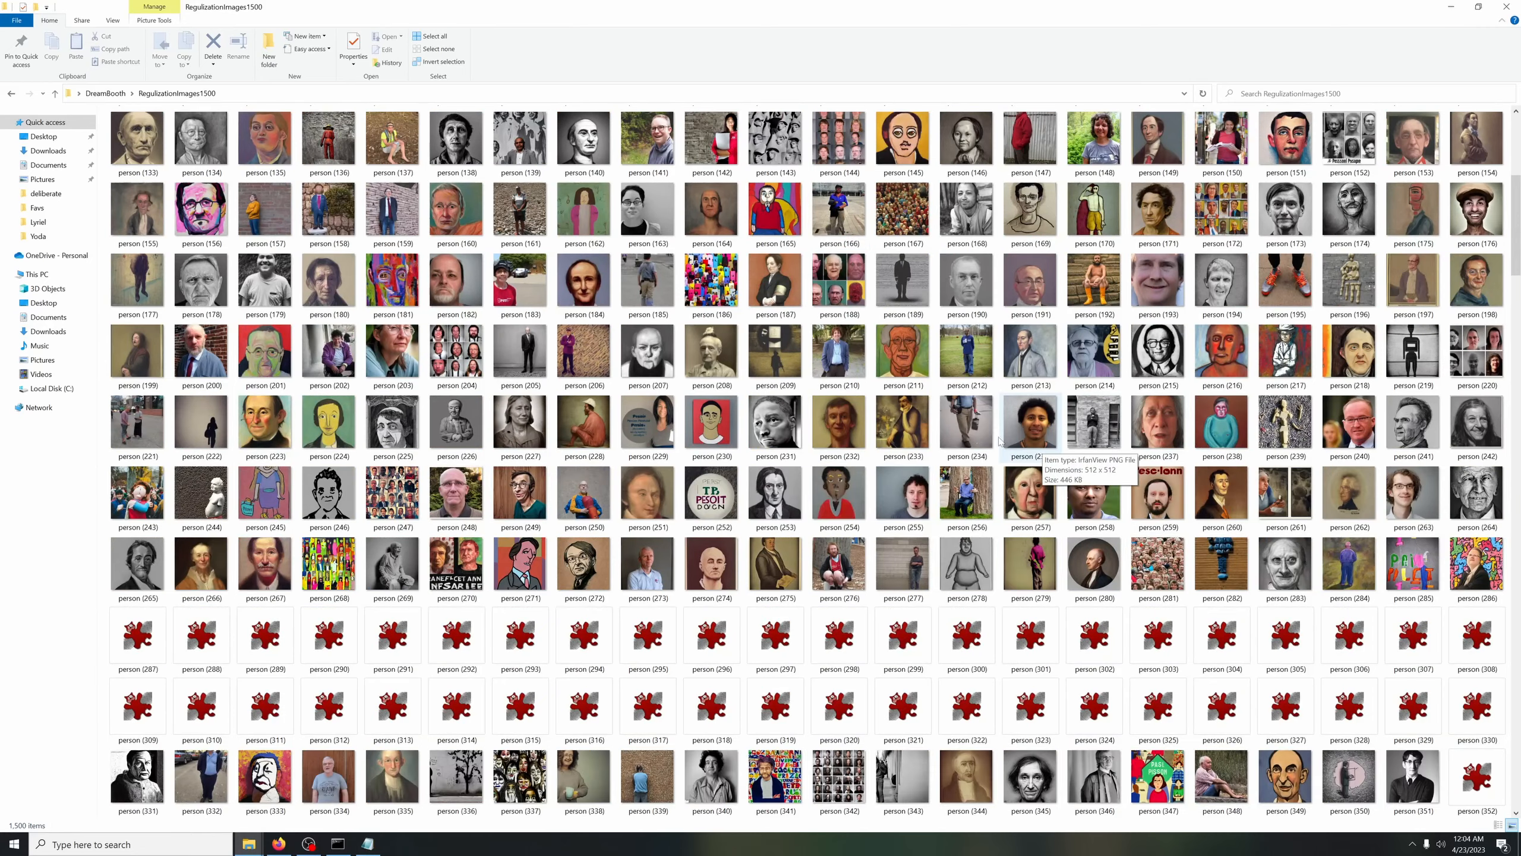
scroll(1143, 476, down, 3)
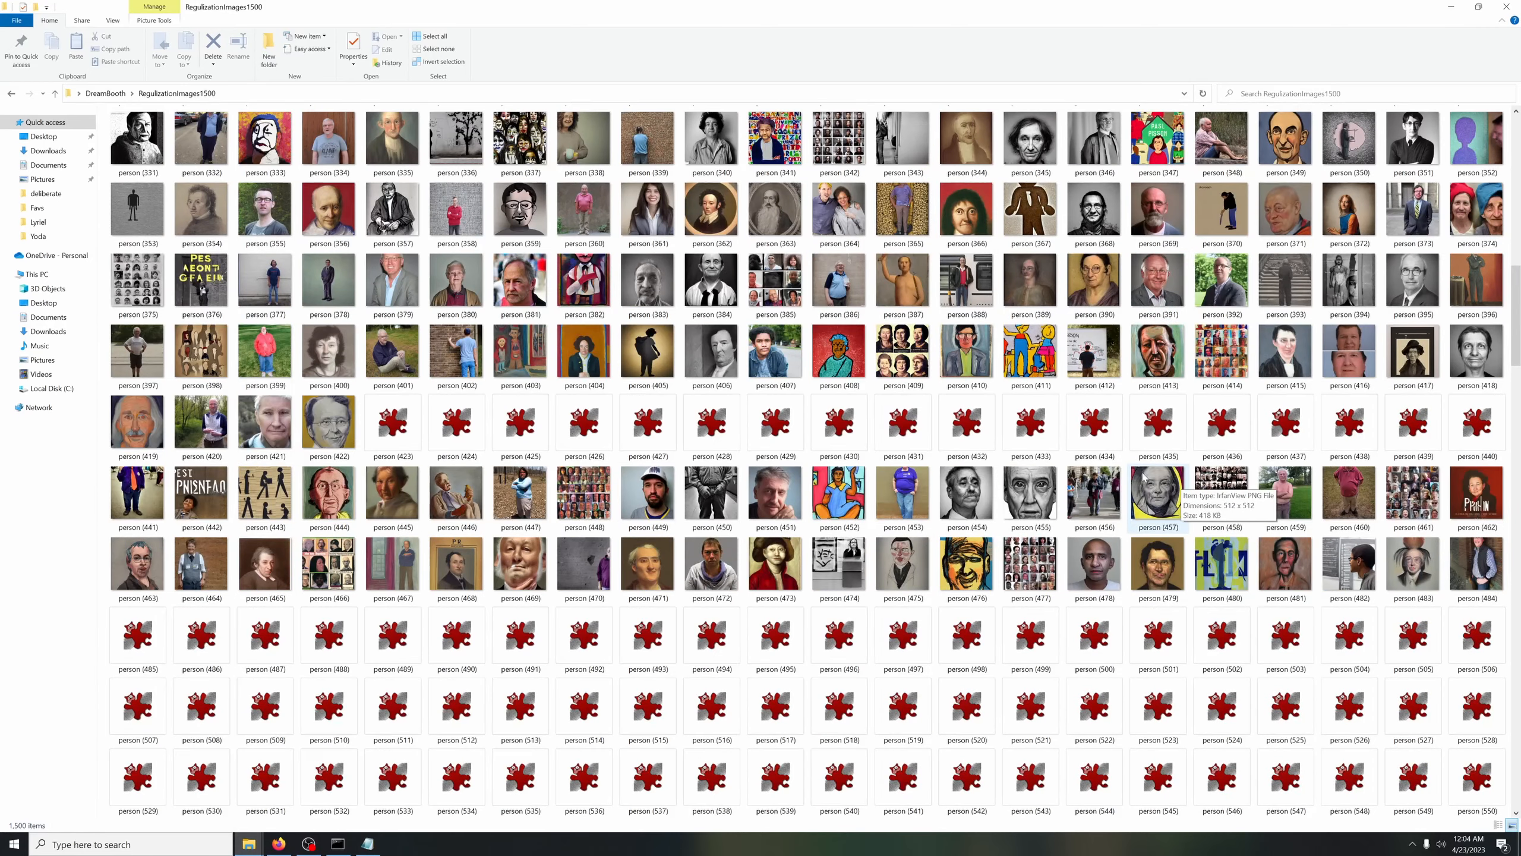
scroll(1144, 475, down, 6)
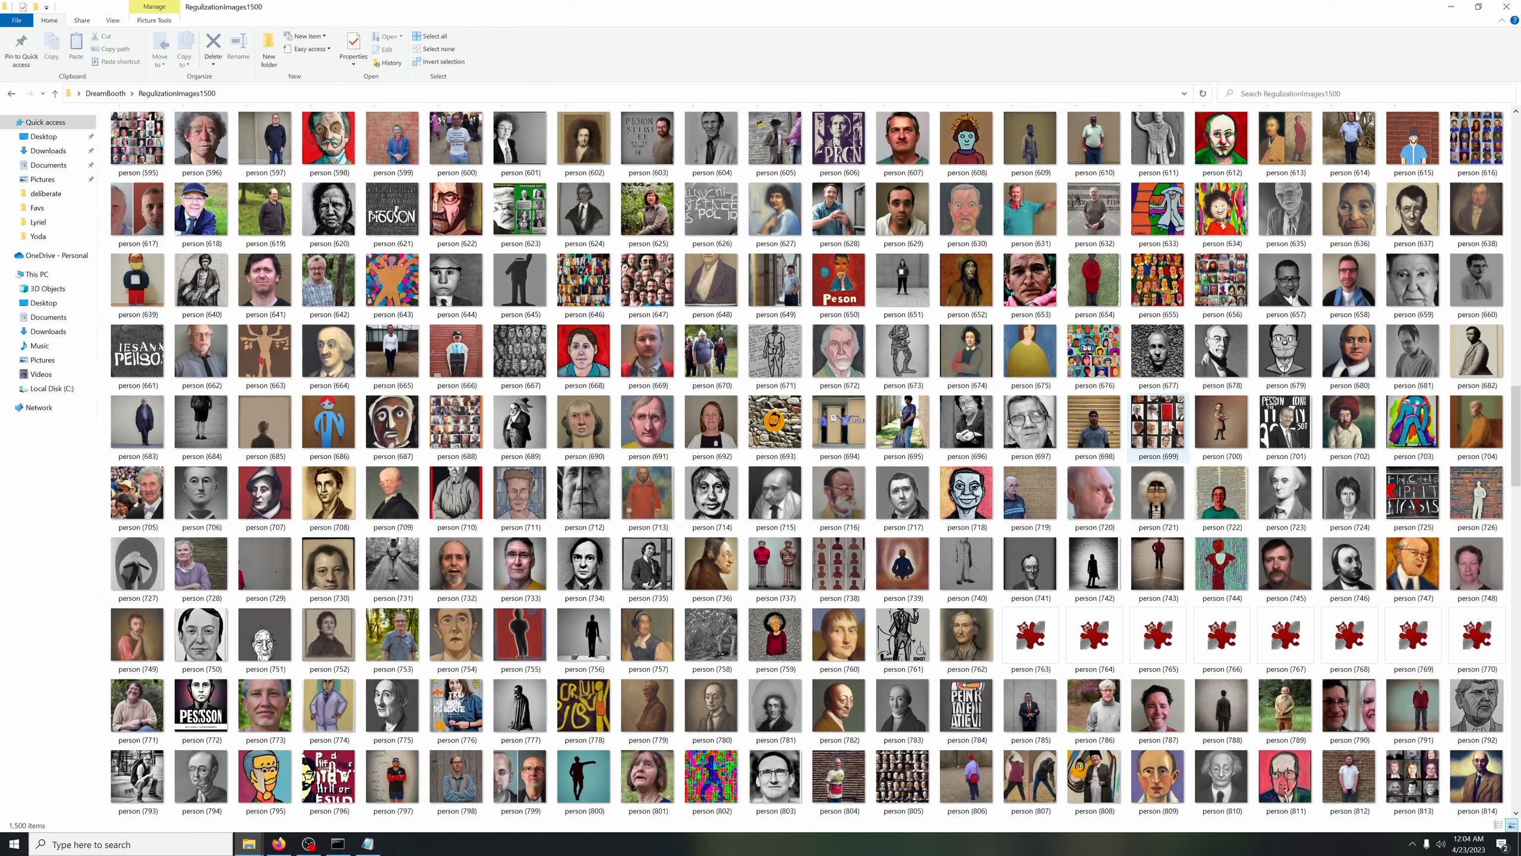
scroll(1169, 424, down, 2)
scroll(1169, 424, down, 4)
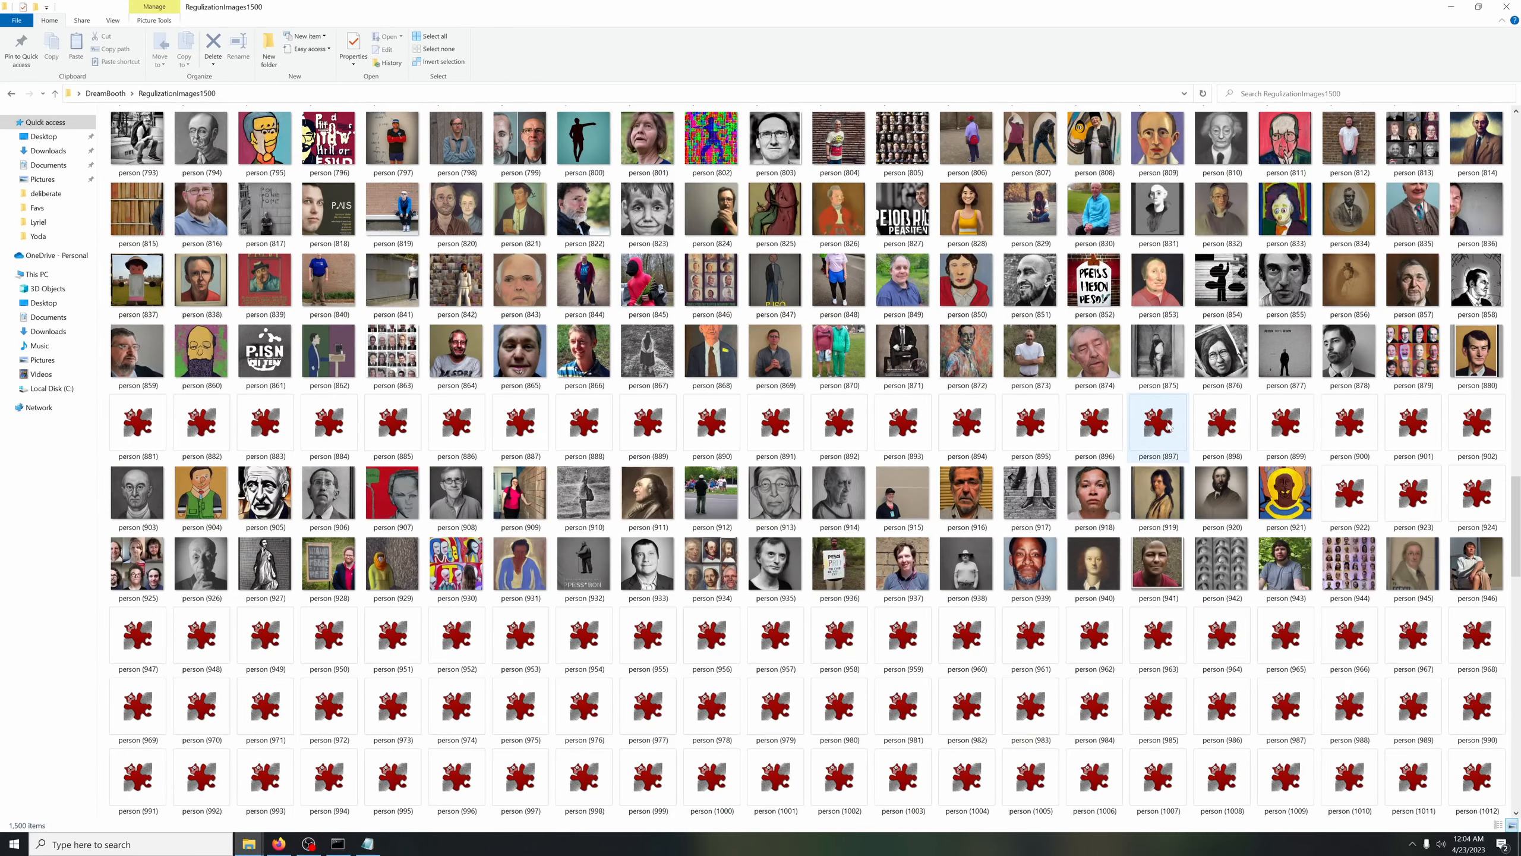
scroll(943, 451, down, 2)
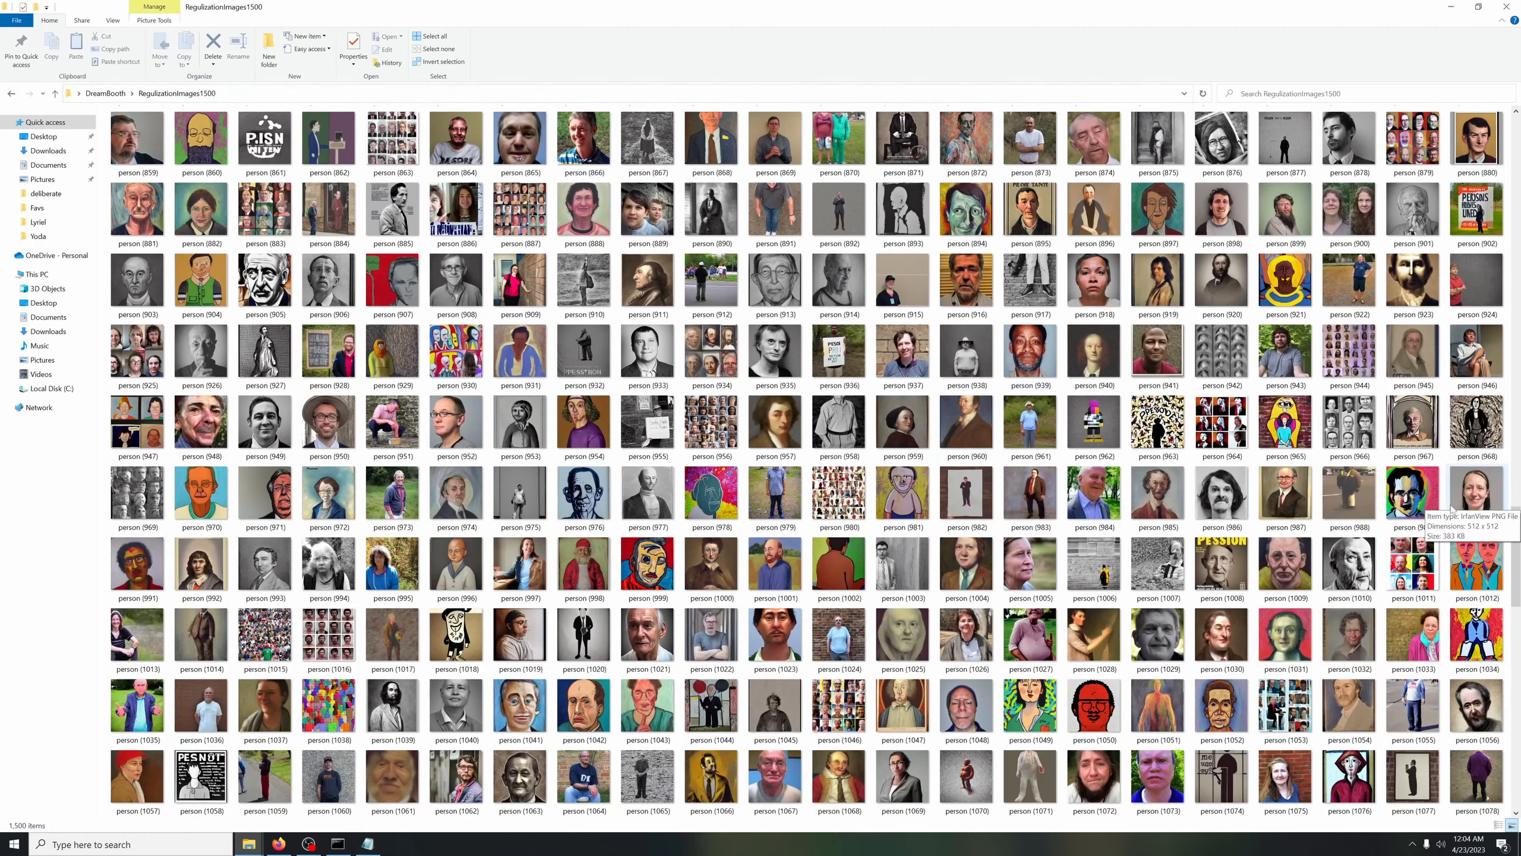
drag(1520, 553, 1520, 243)
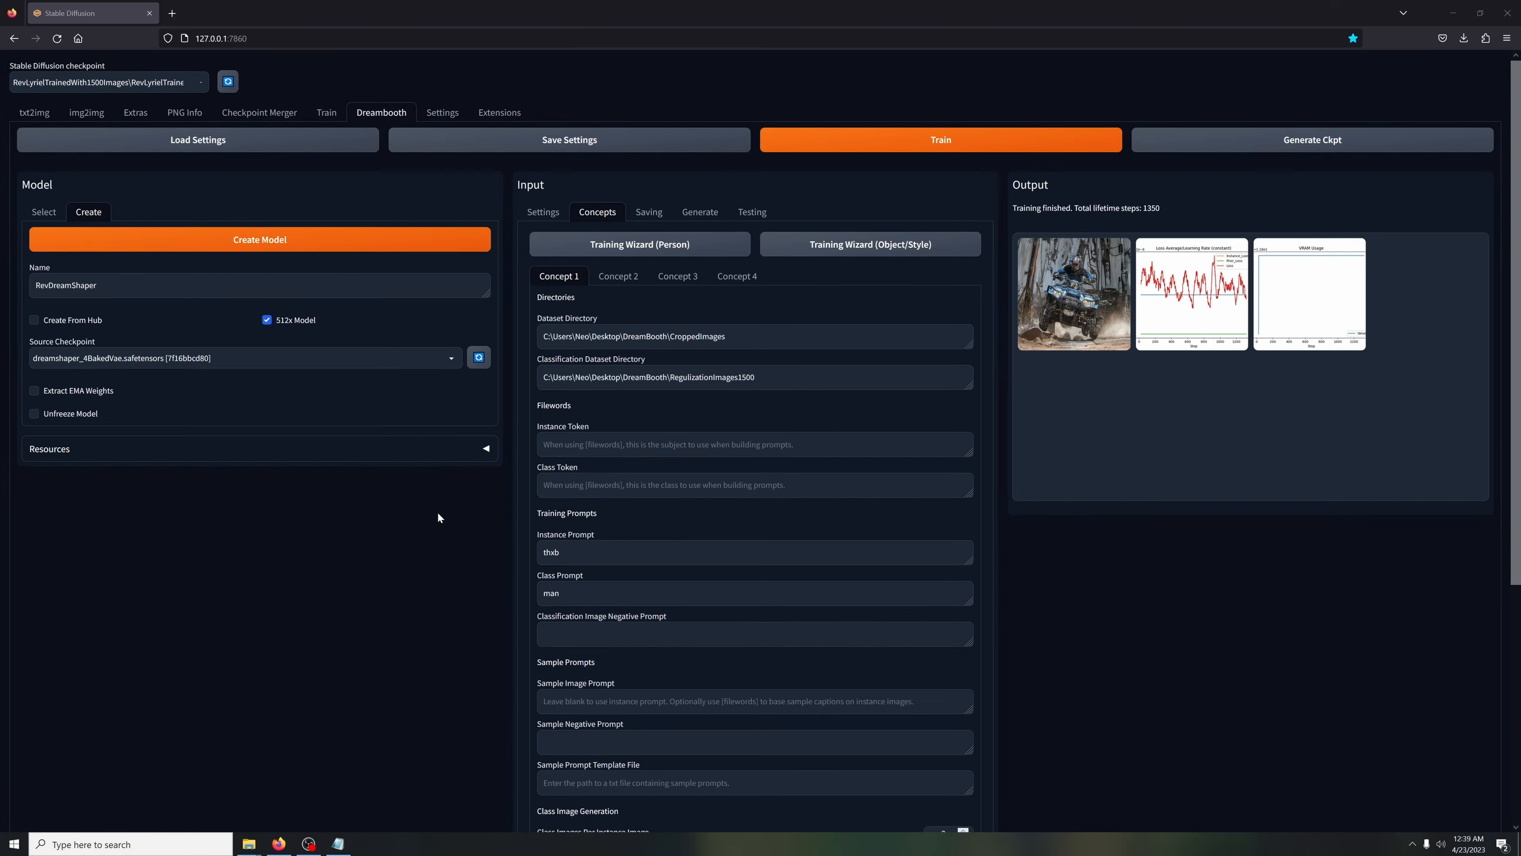
Switch to the web UI's command window and examine its startup log for dependency versions and script loading errors
click(368, 844)
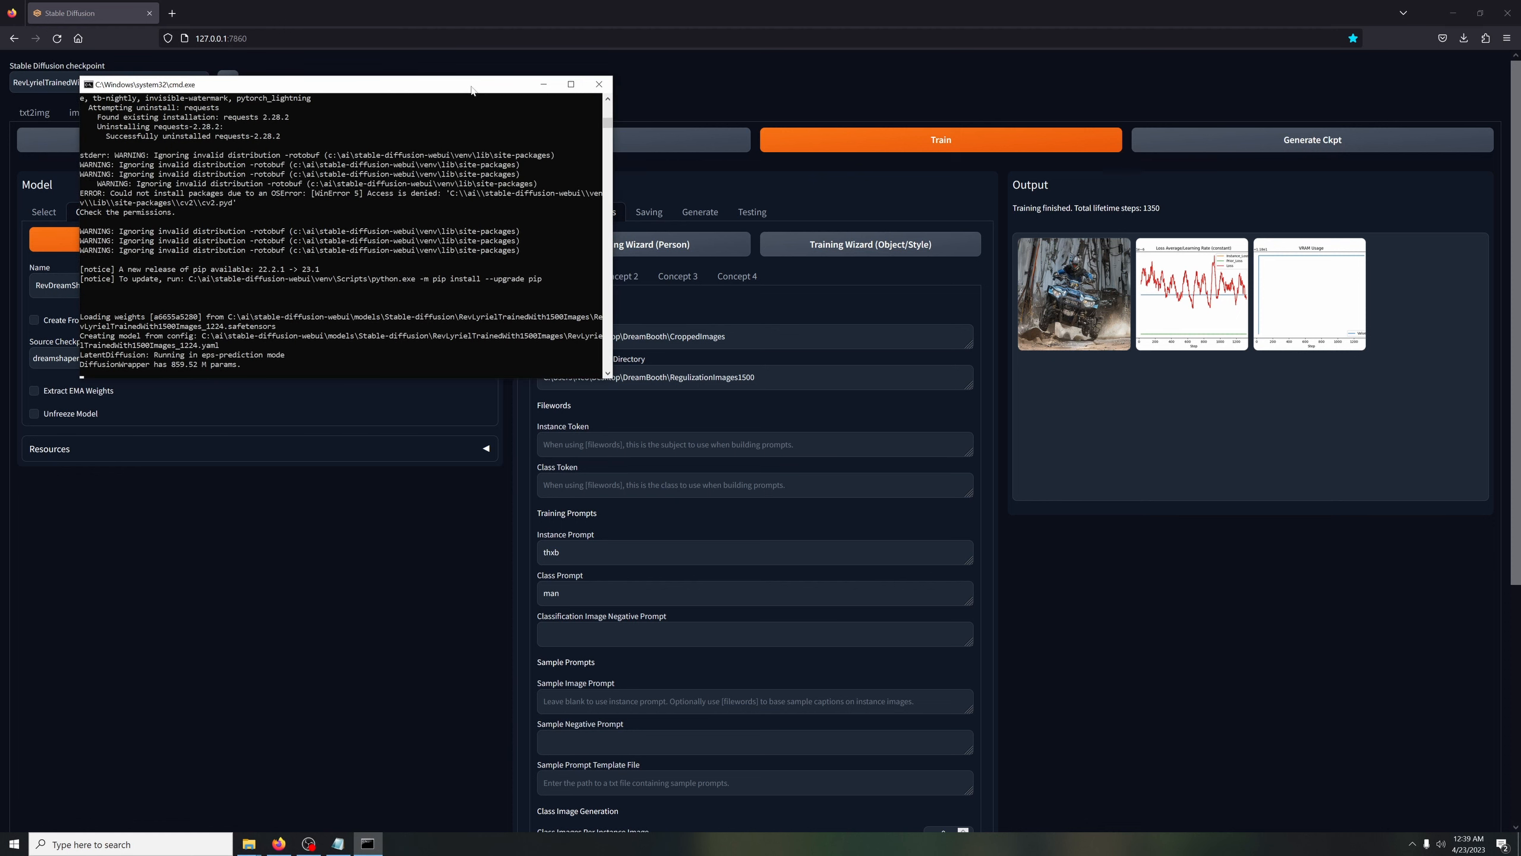
drag(471, 91, 469, 279)
scroll(598, 422, up, 8)
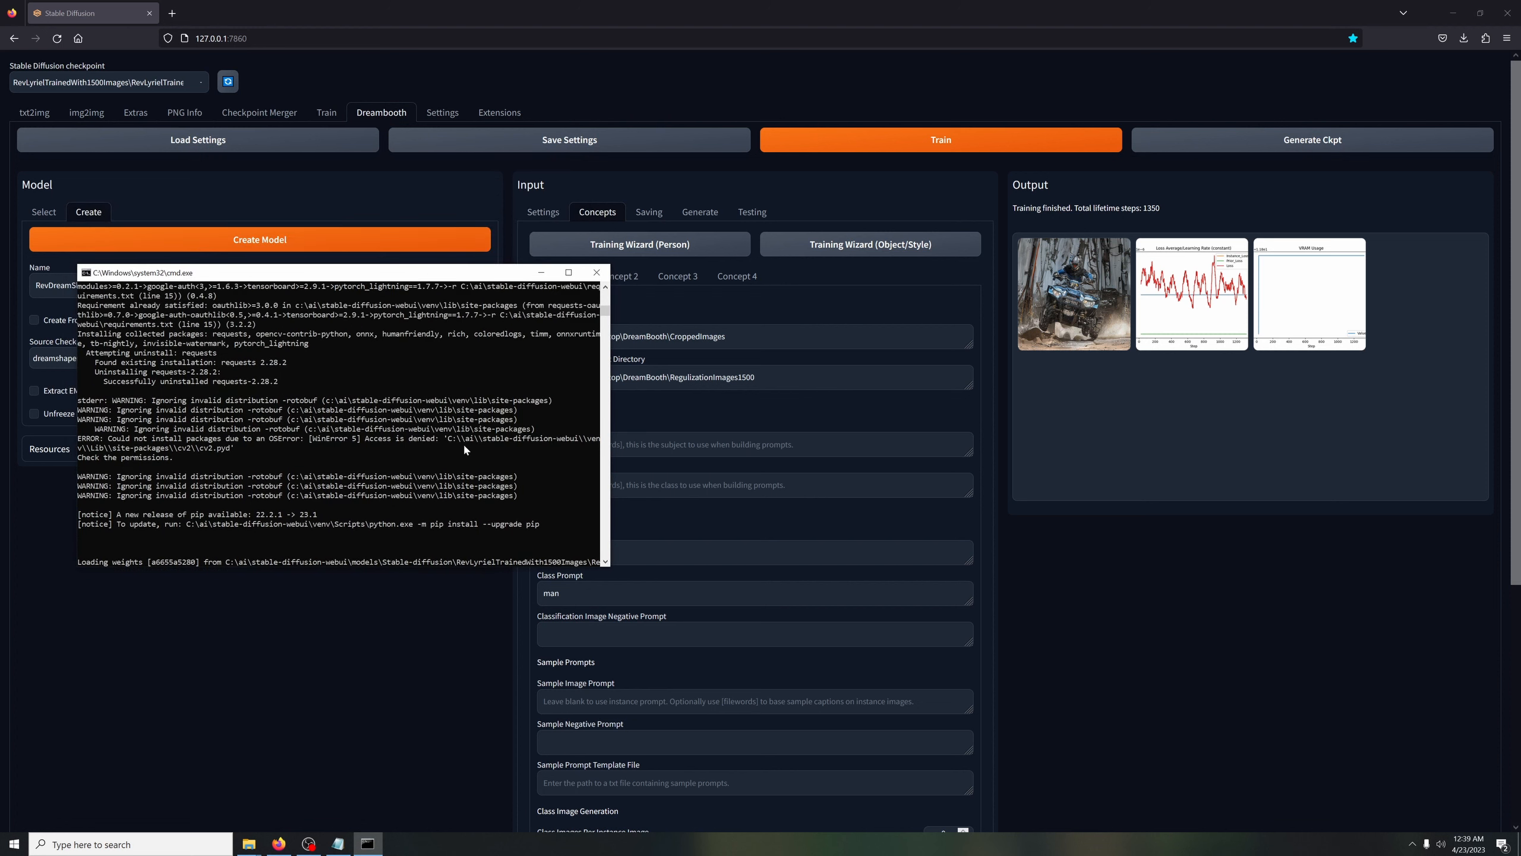
scroll(420, 360, up, 5)
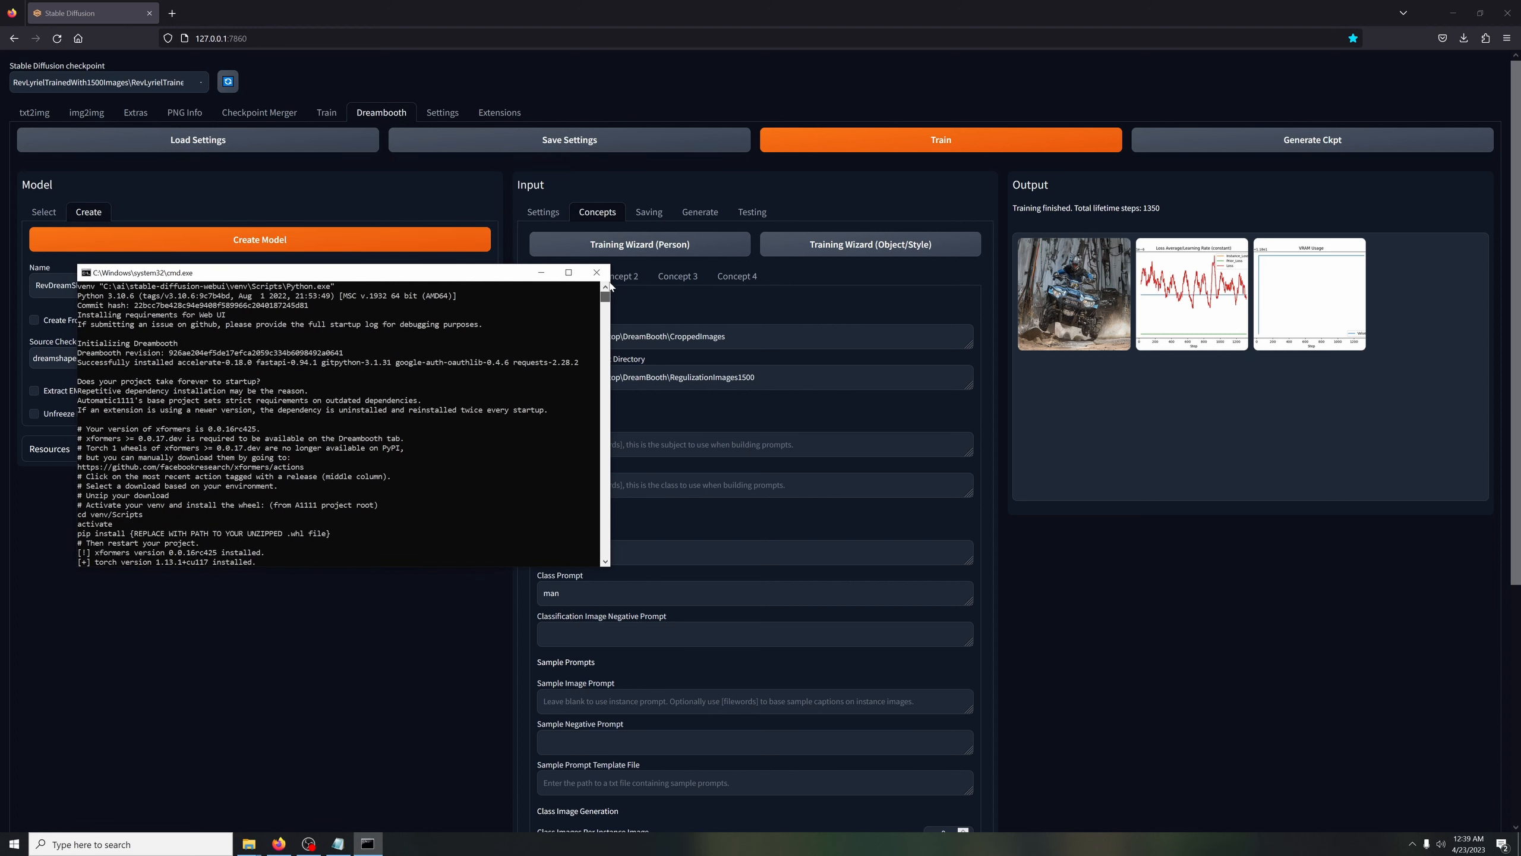
scroll(401, 346, down, 15)
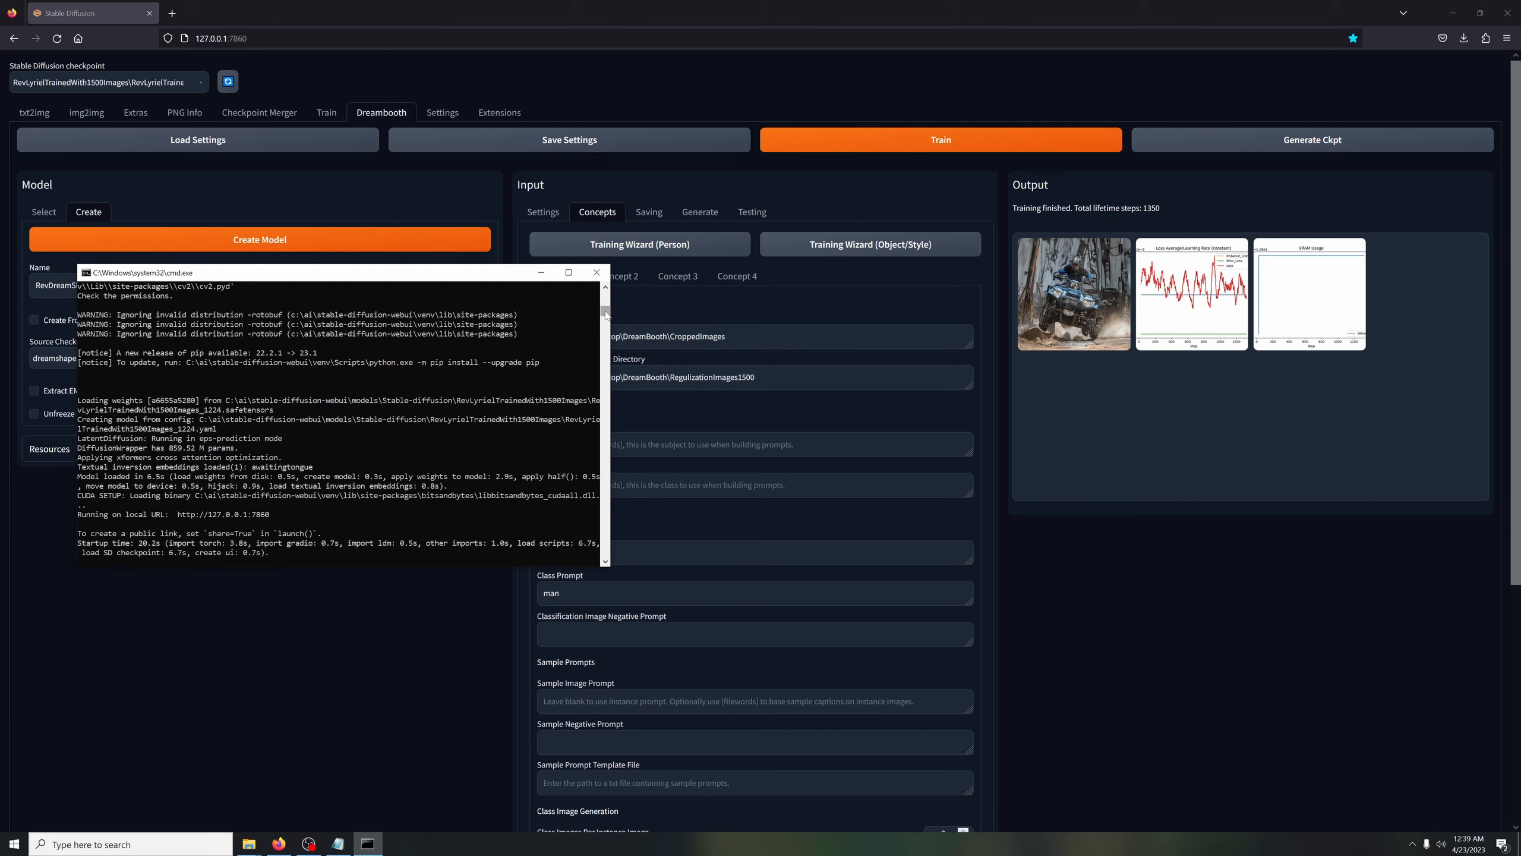
drag(606, 316, 611, 299)
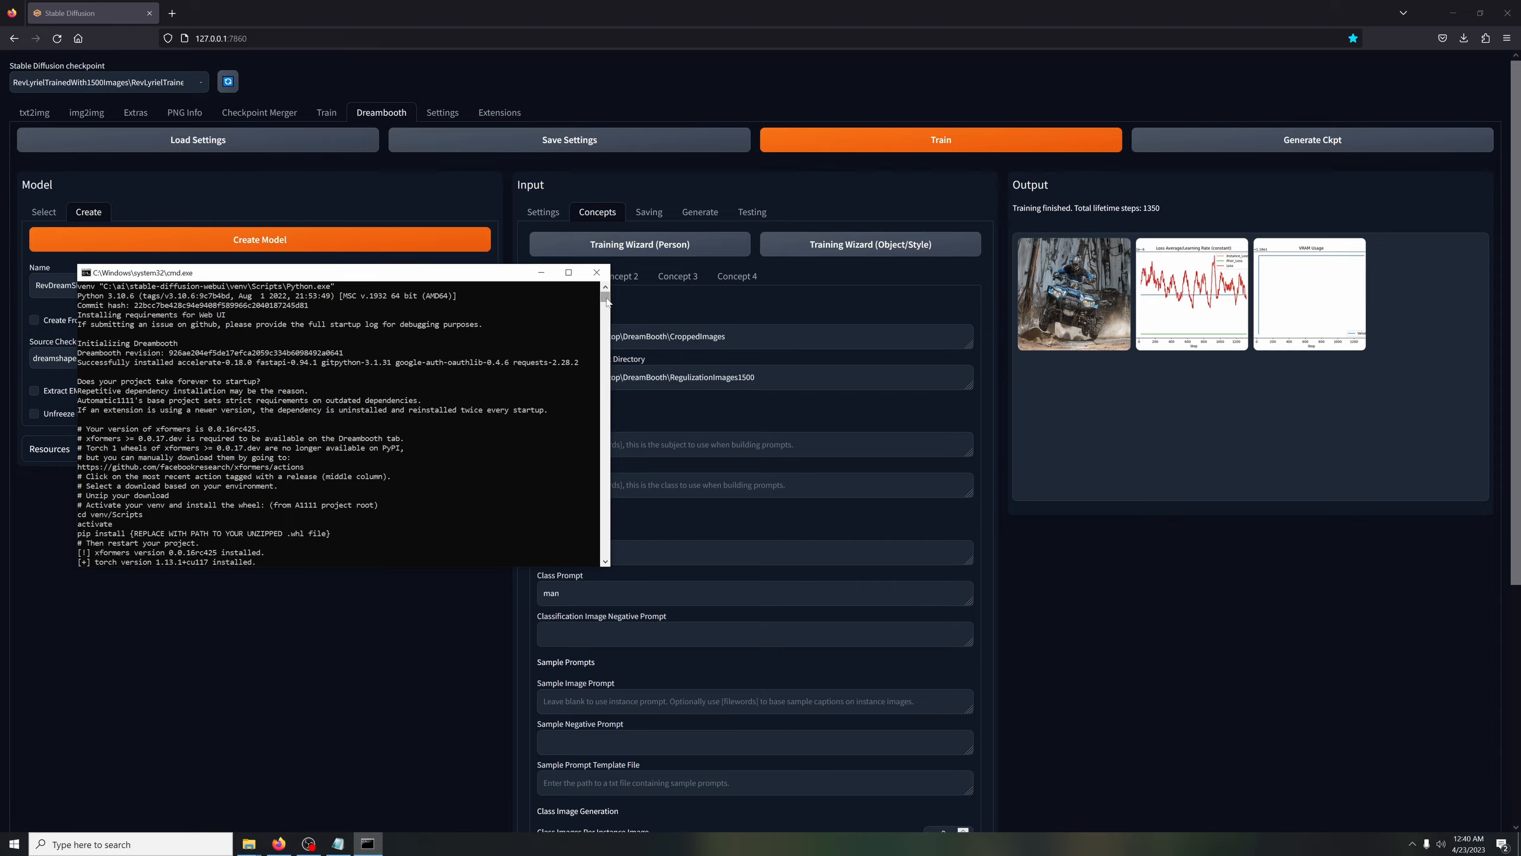
mouse_move(607, 301)
mouse_down()
mouse_move(612, 290)
mouse_move(617, 303)
mouse_up()
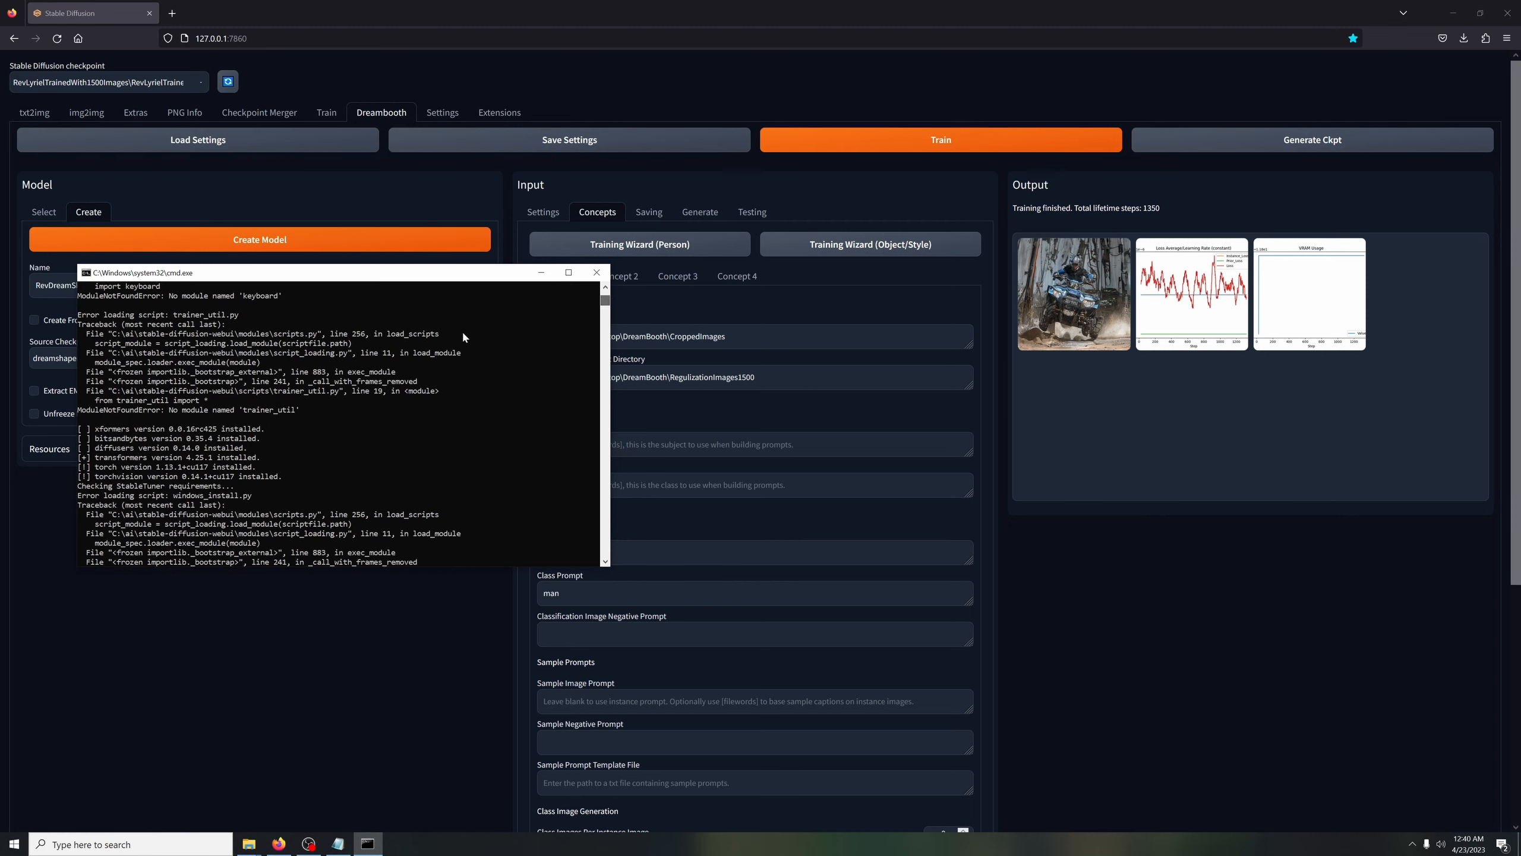
scroll(471, 365, up, 5)
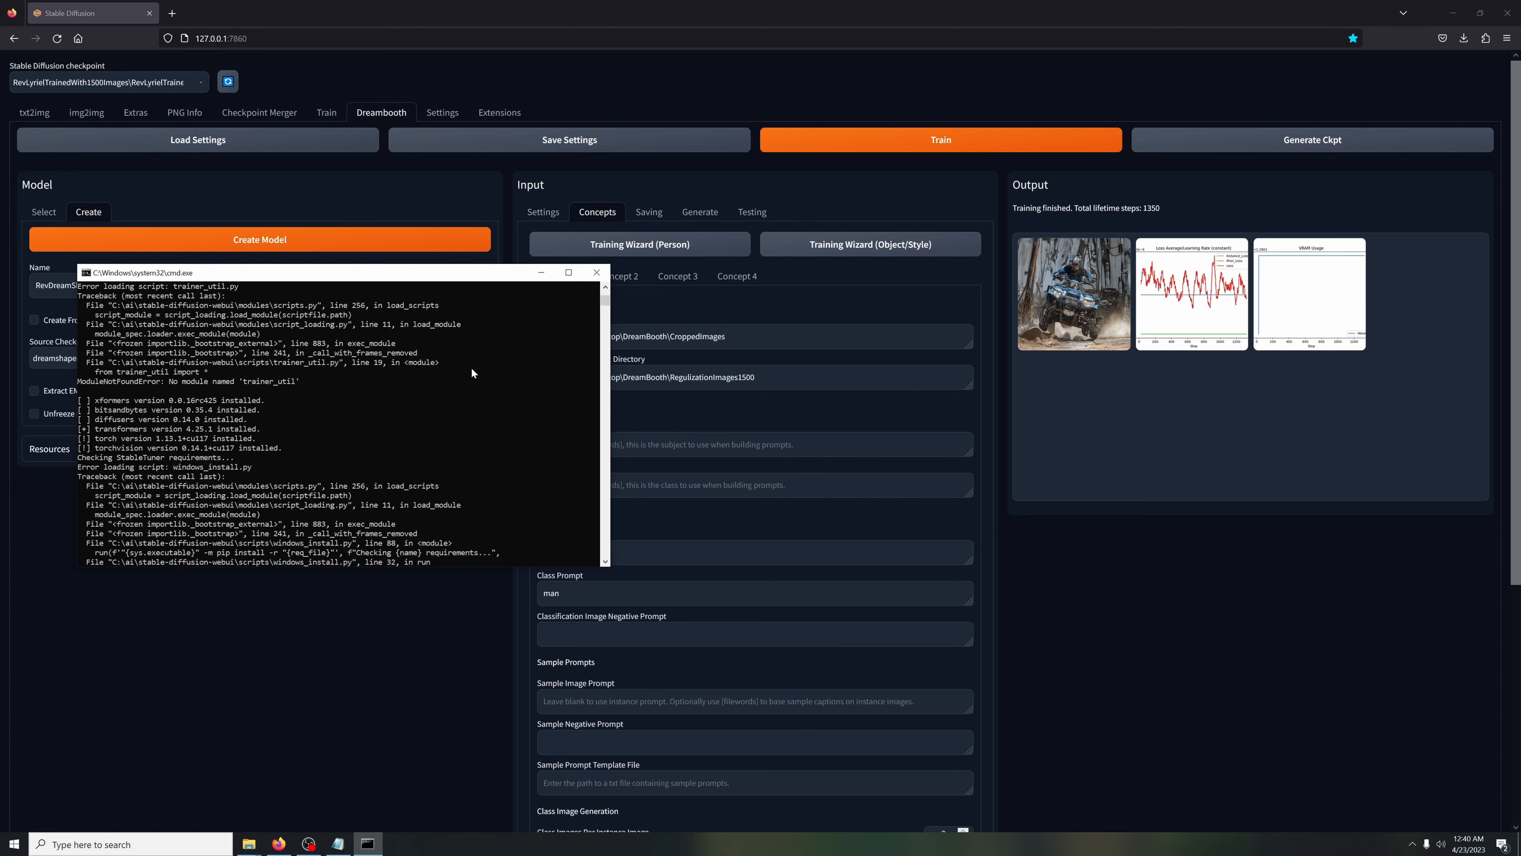
scroll(482, 372, up, 2)
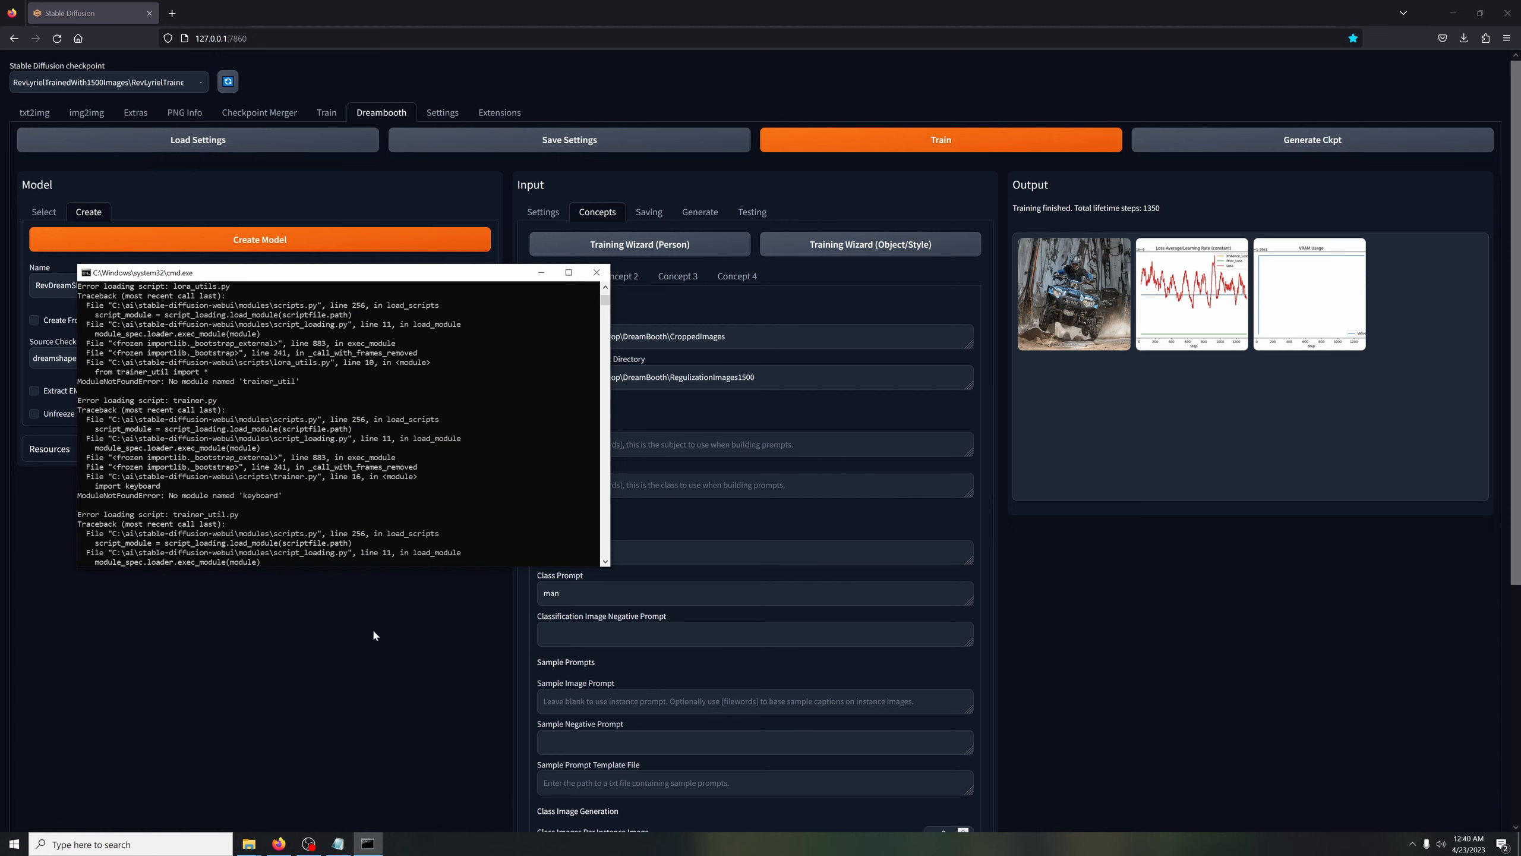
click(343, 708)
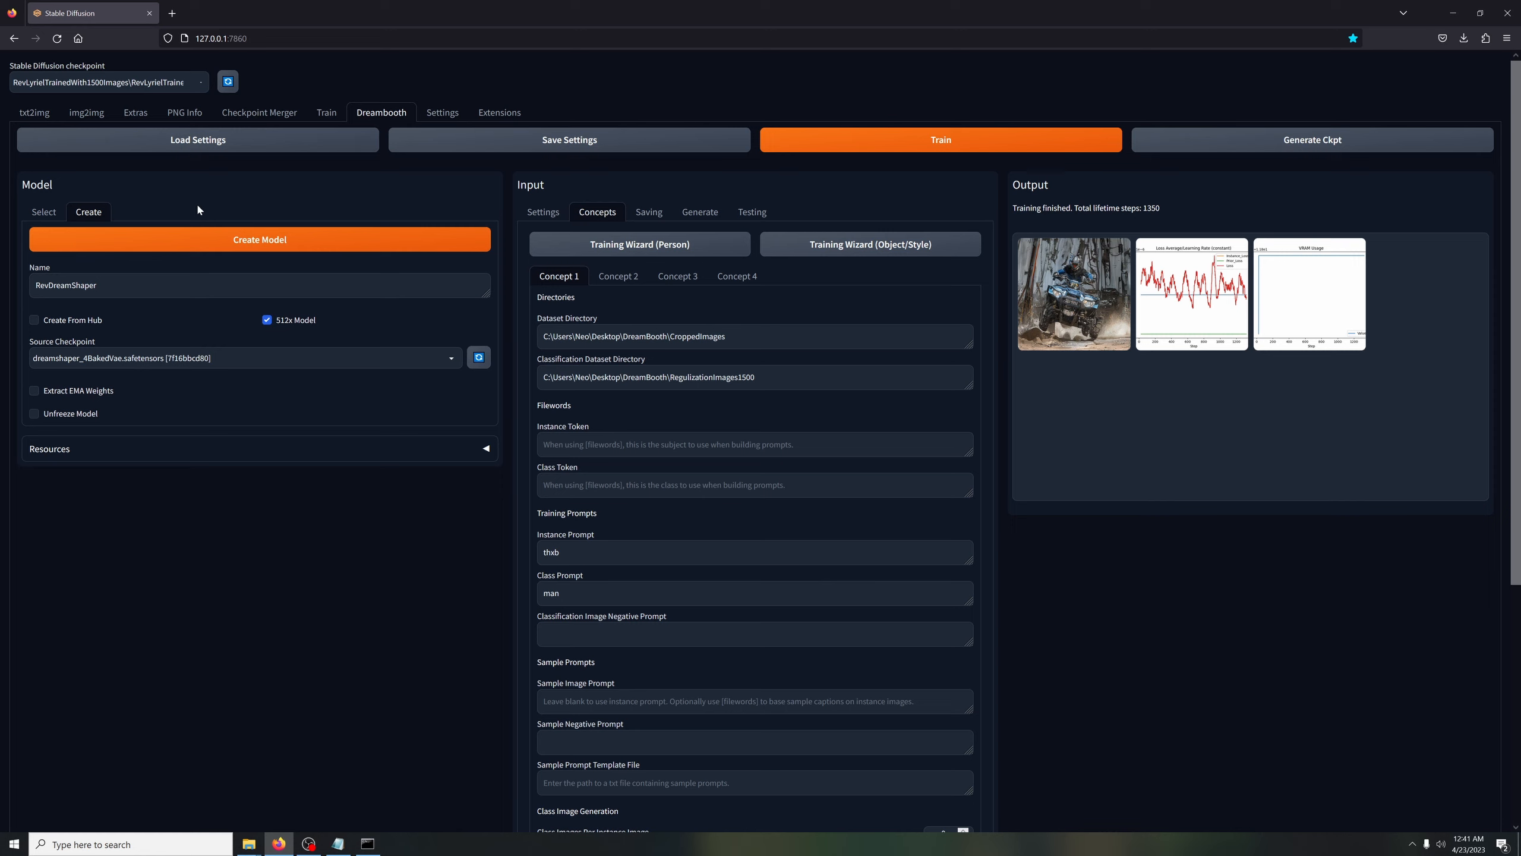
Refresh the checkpoint list, load the RevDreamShaper_1350.safetensors checkpoint, and go to text-to-image generation
click(228, 82)
click(202, 84)
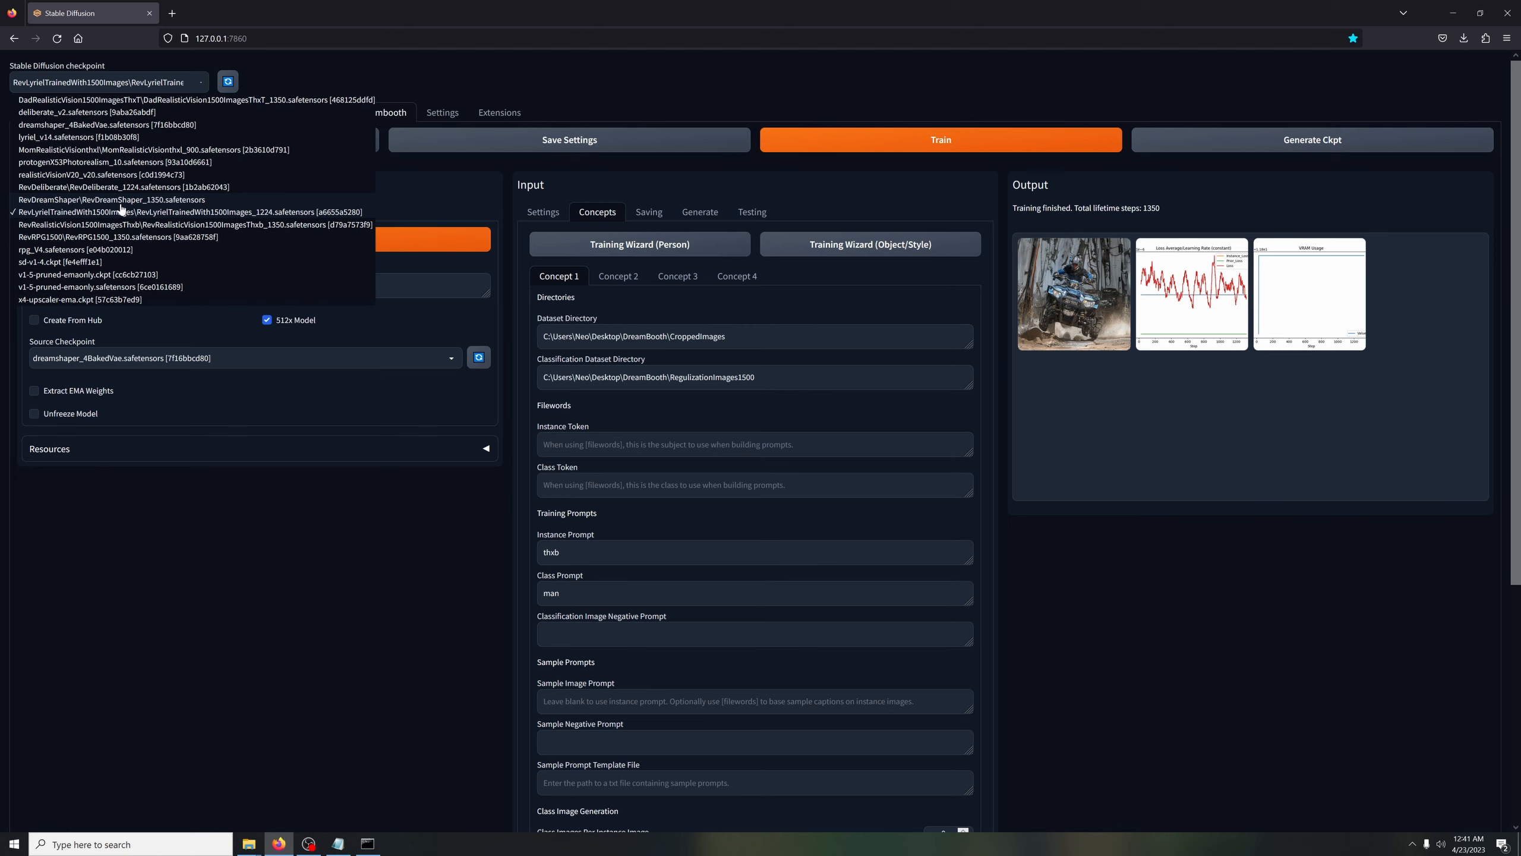
click(120, 200)
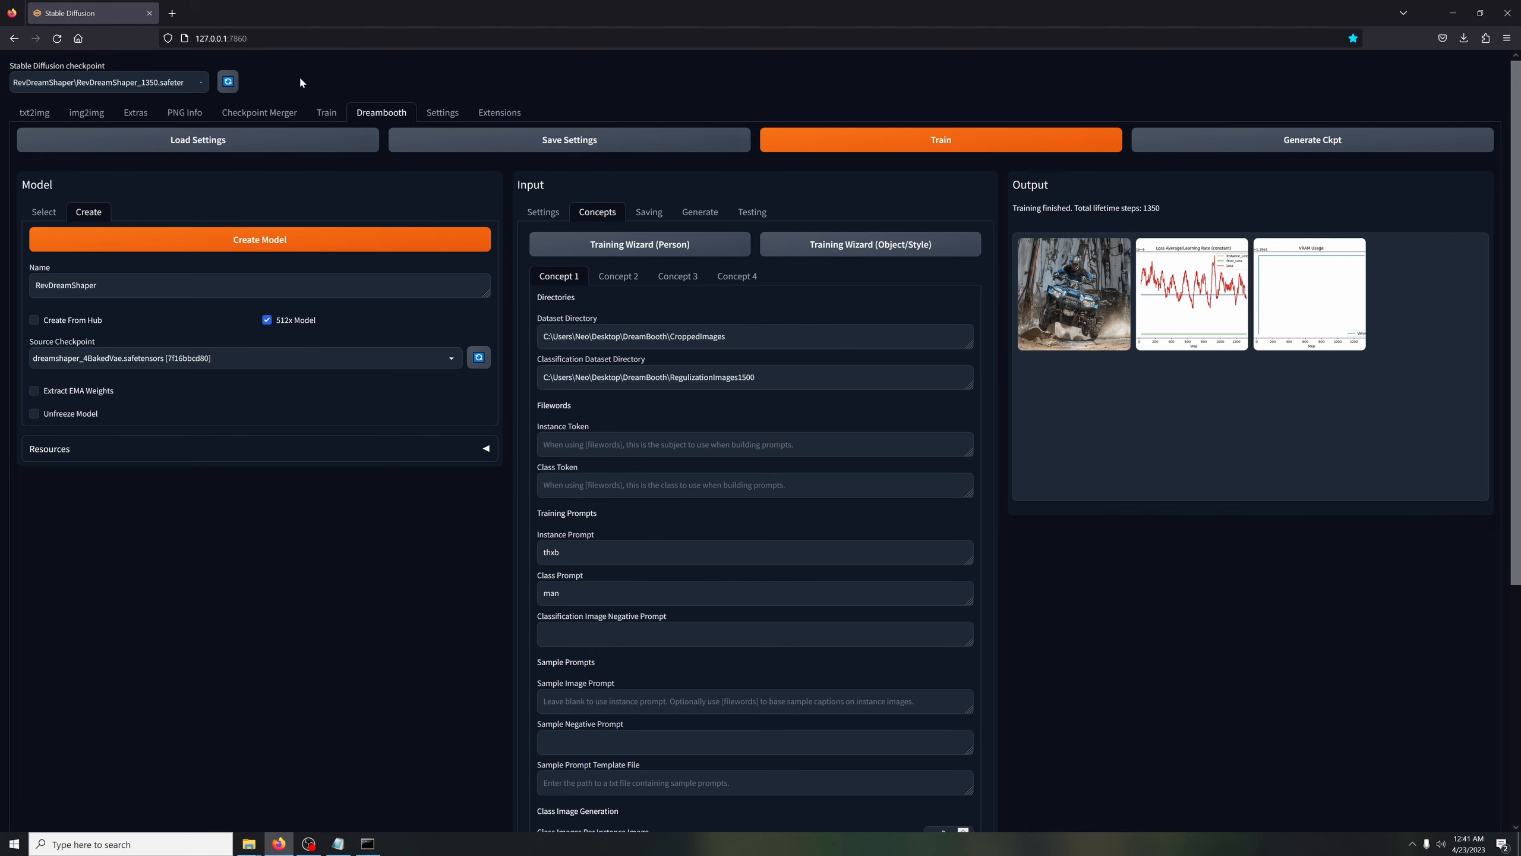
click(35, 120)
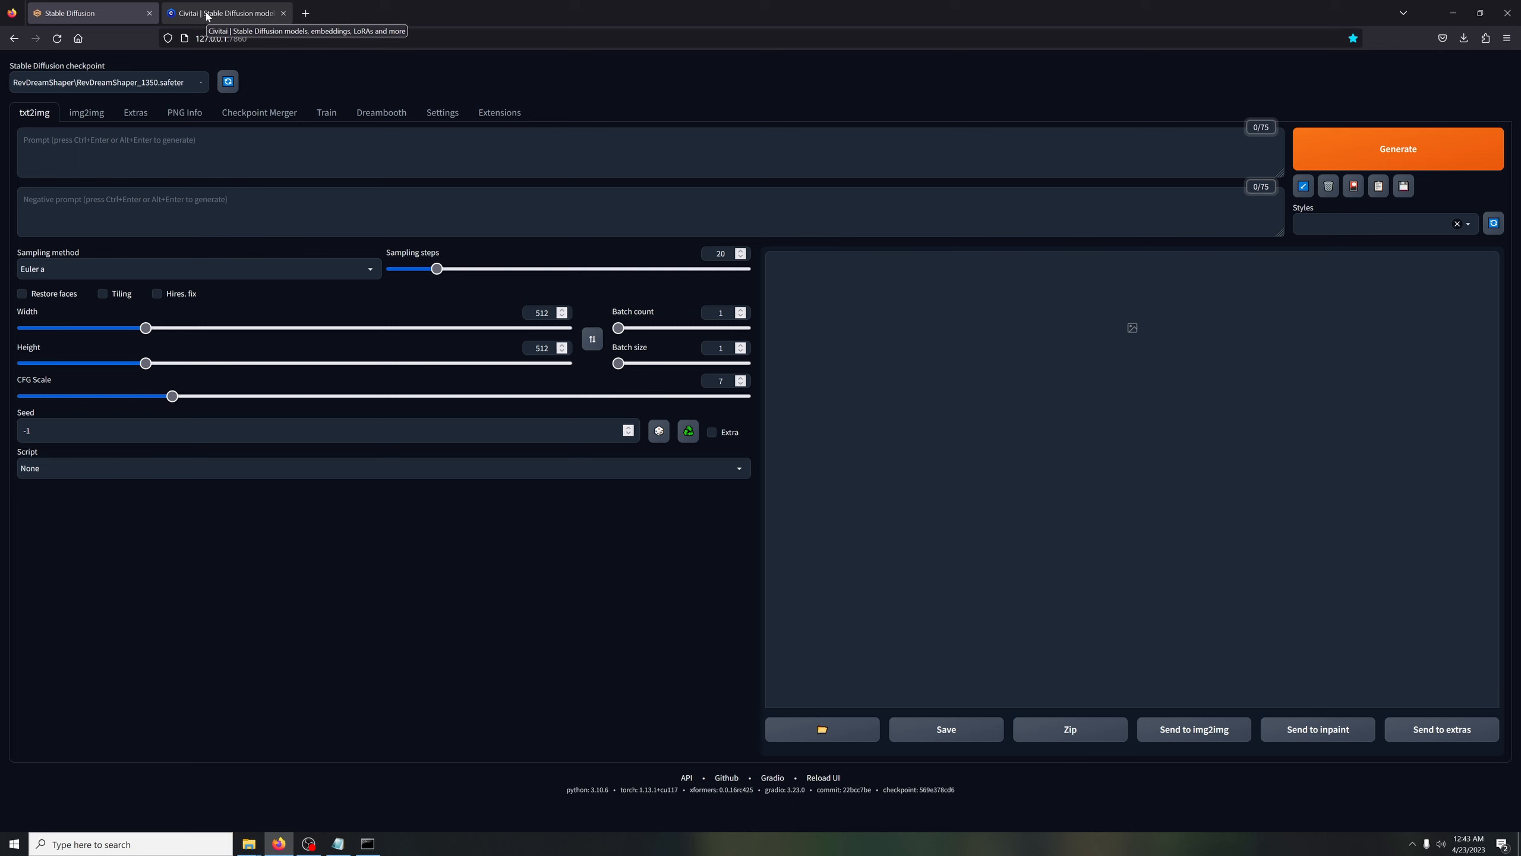
Switch to the Civitai site, browse the highest rated models, and open the DreamShaper model page
click(206, 16)
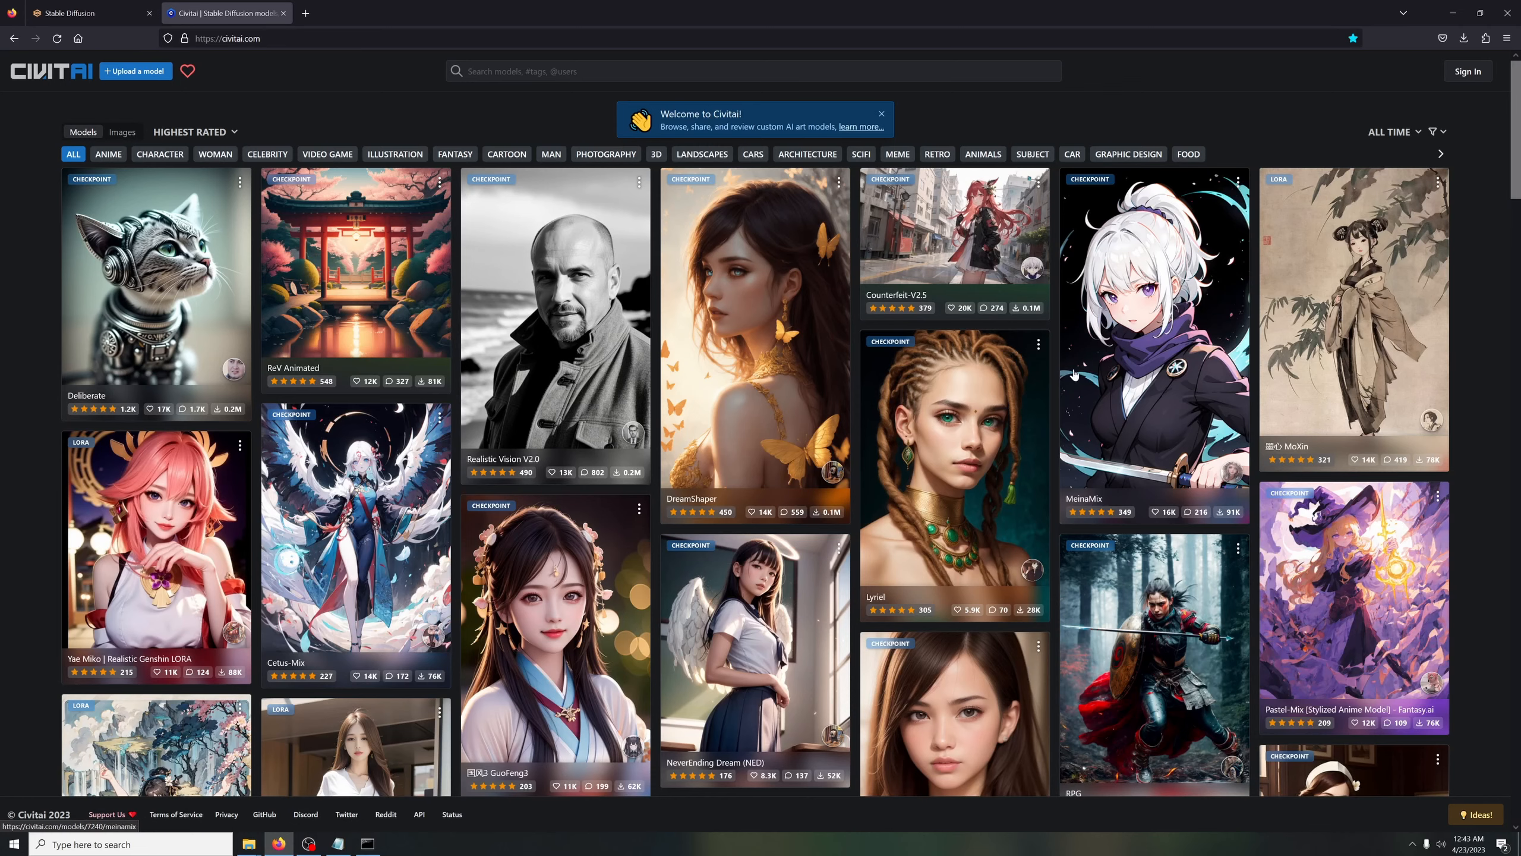
scroll(946, 479, down, 2)
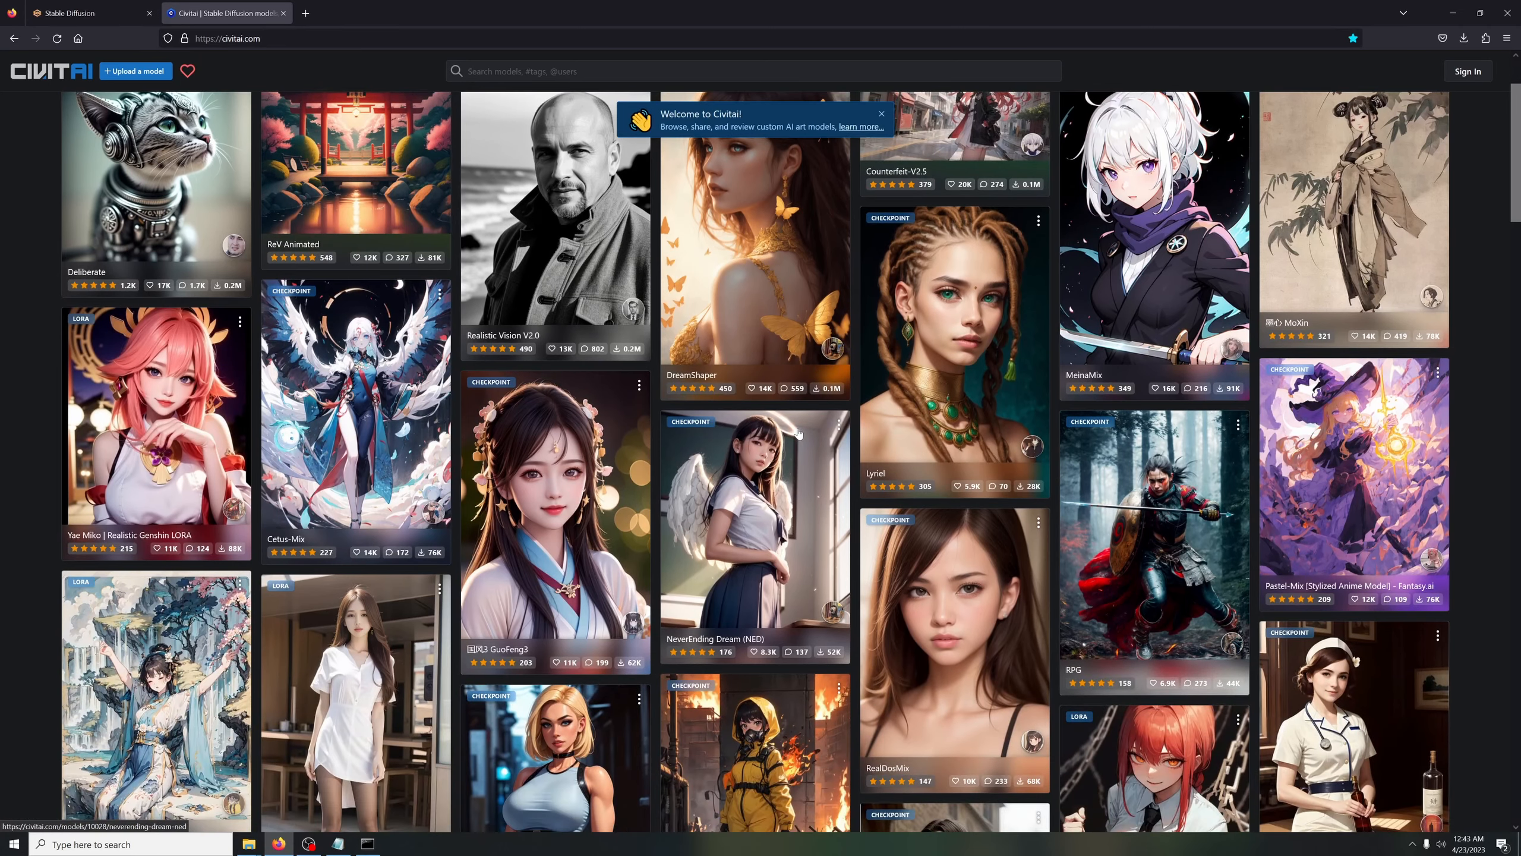
scroll(798, 432, down, 7)
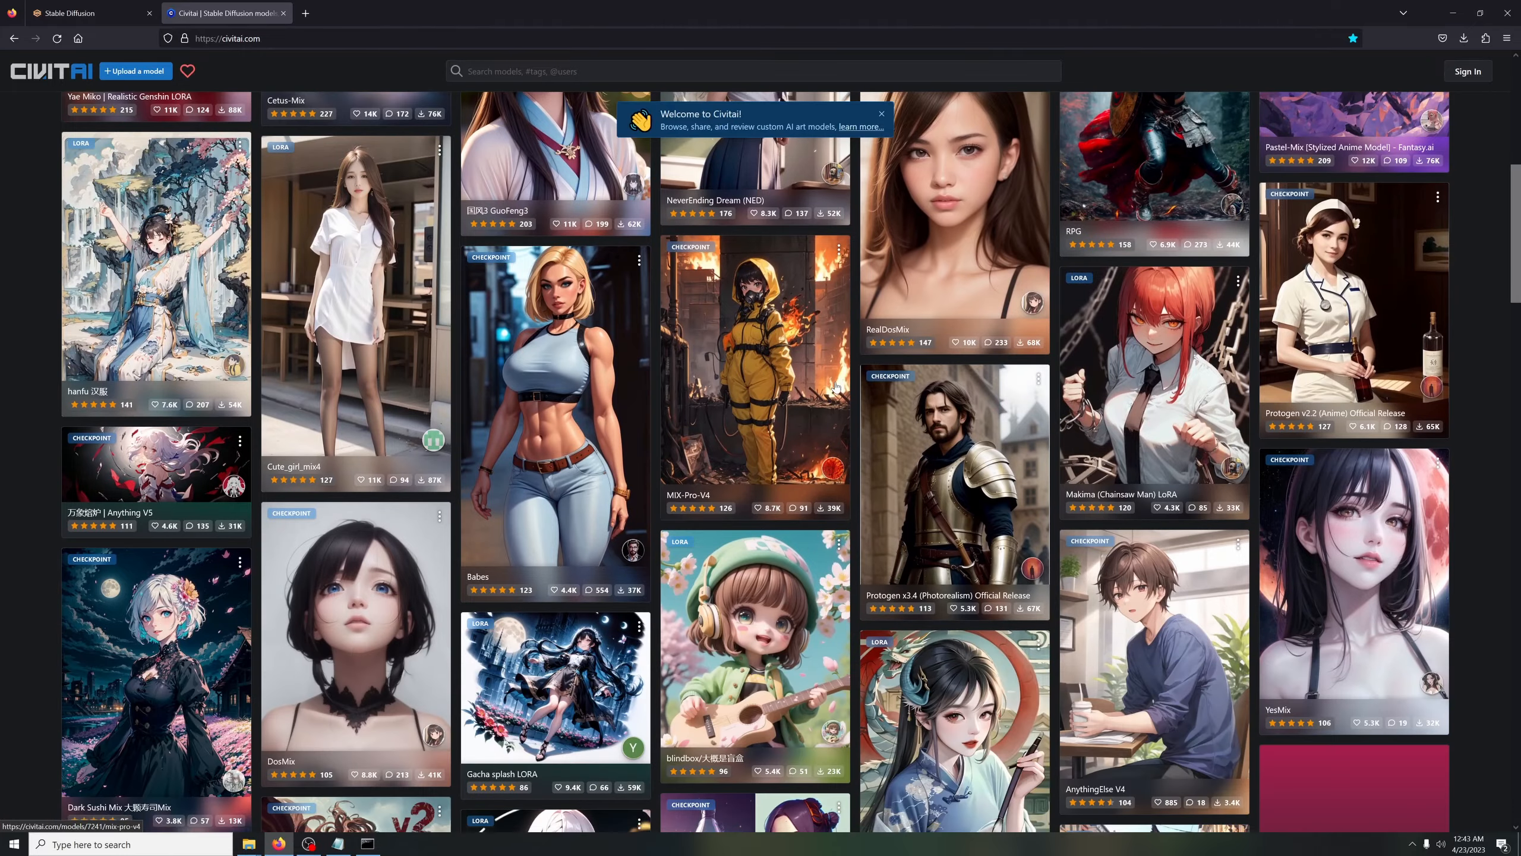
scroll(836, 386, up, 9)
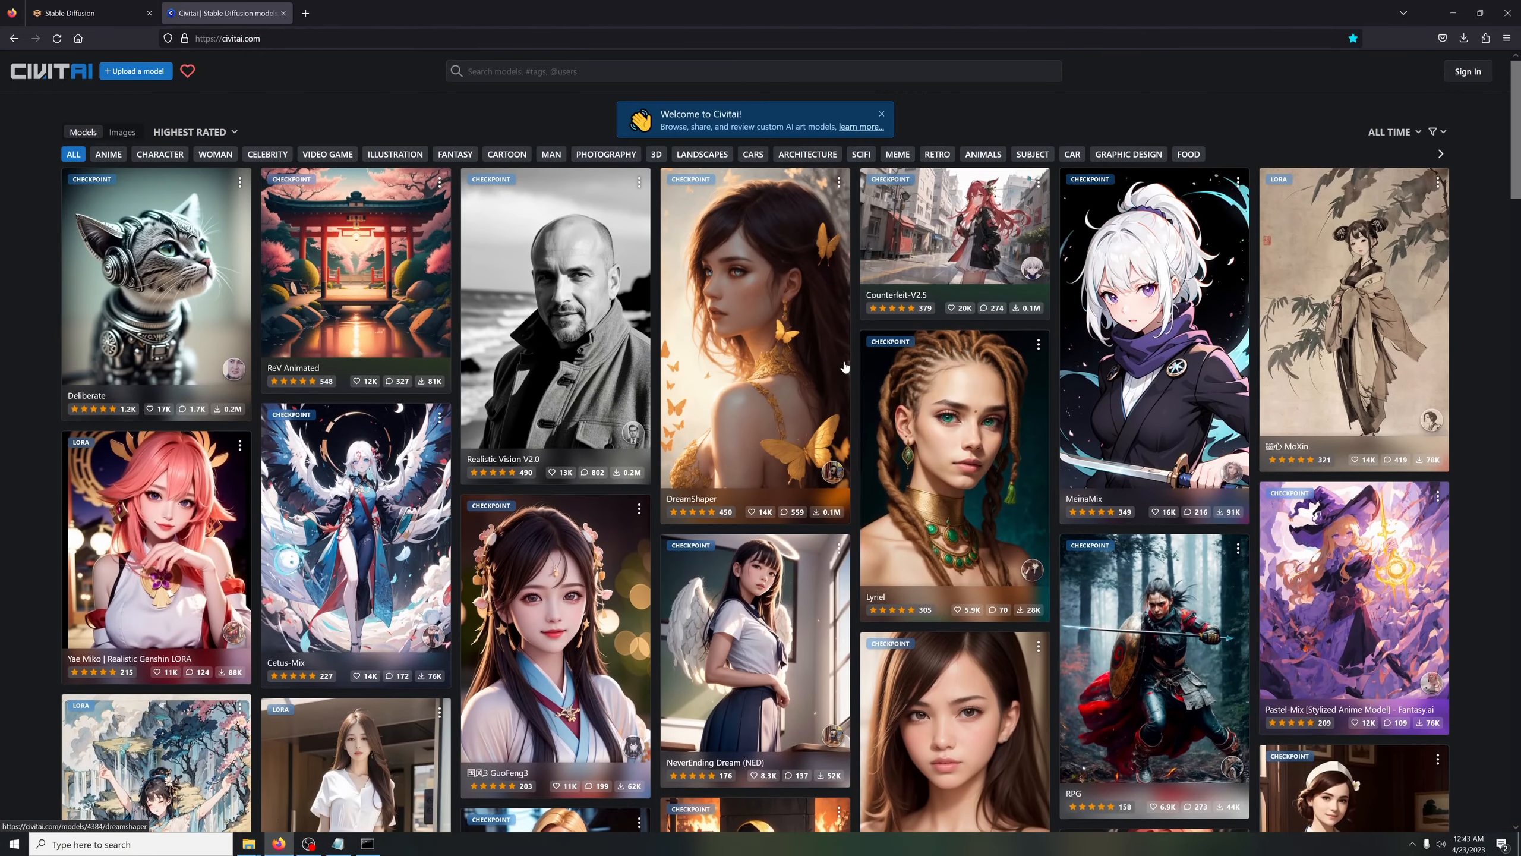
click(844, 367)
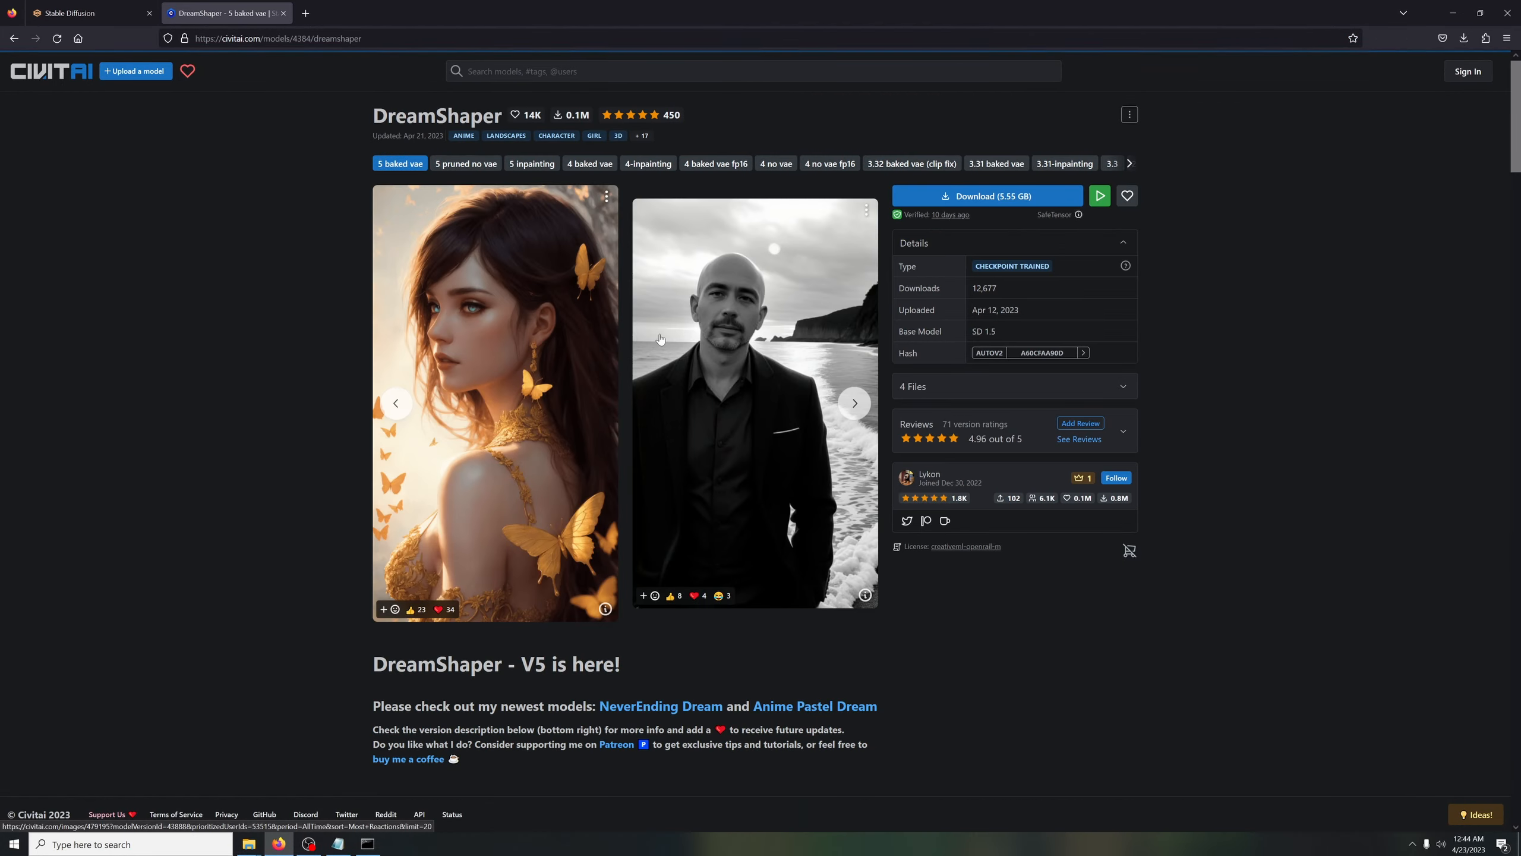
Examine the DreamShaper model's description, discussion and community sample images
scroll(345, 359, down, 3)
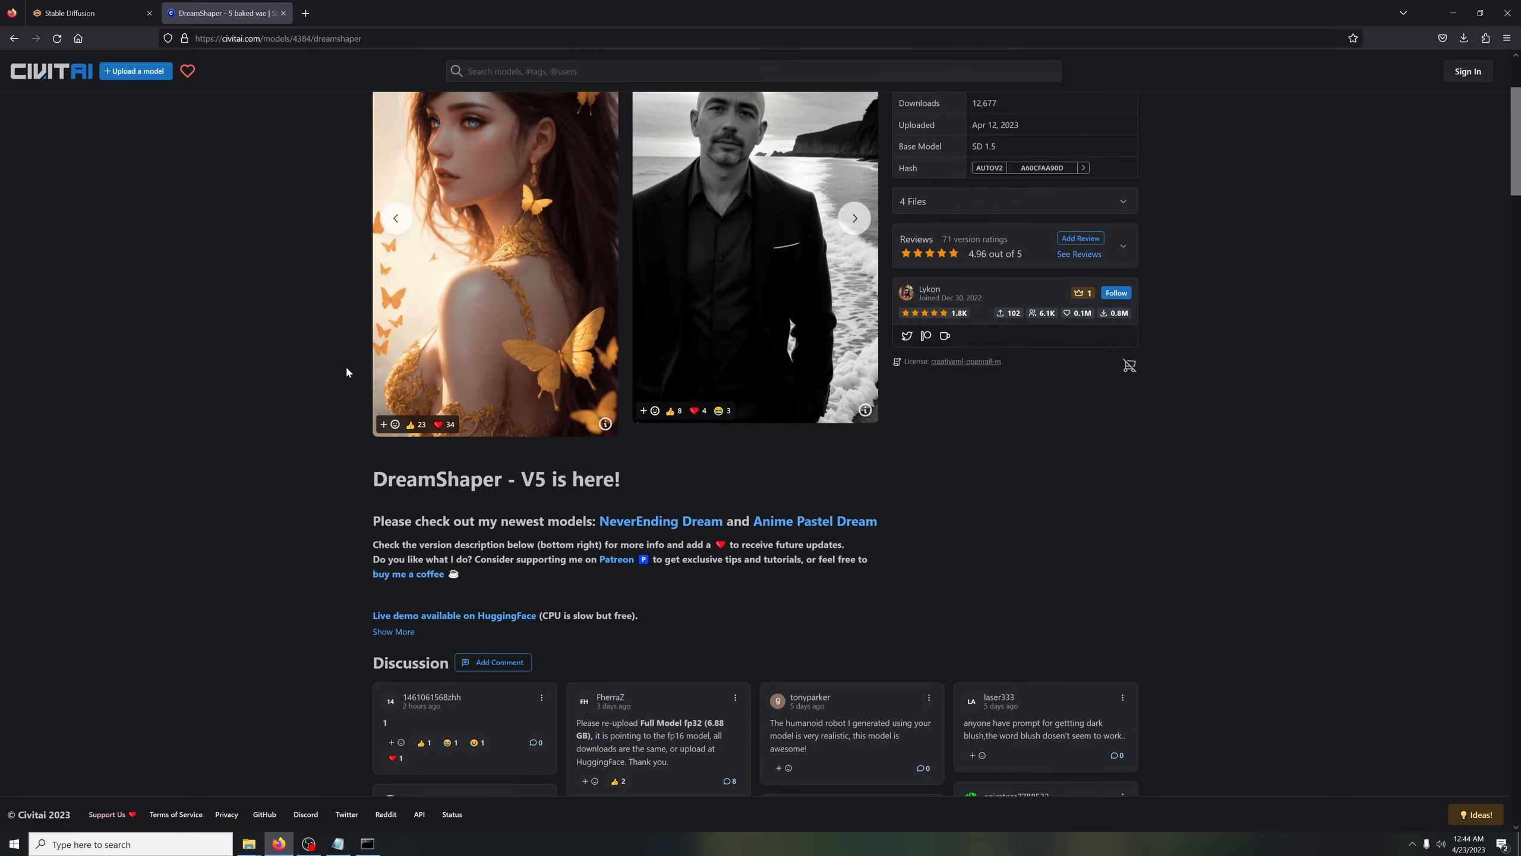
scroll(346, 372, down, 19)
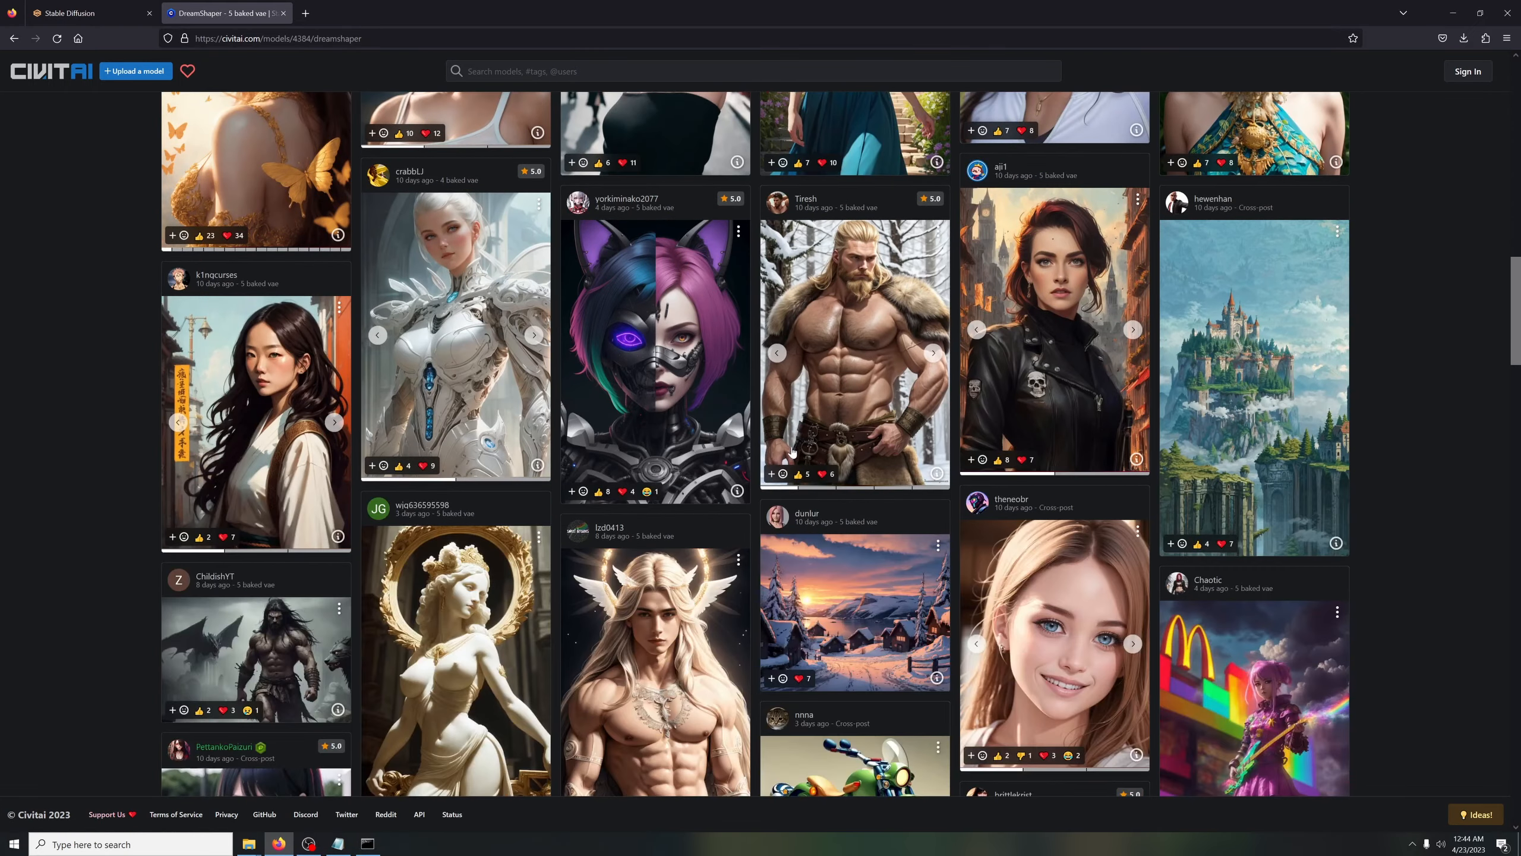
scroll(792, 451, down, 6)
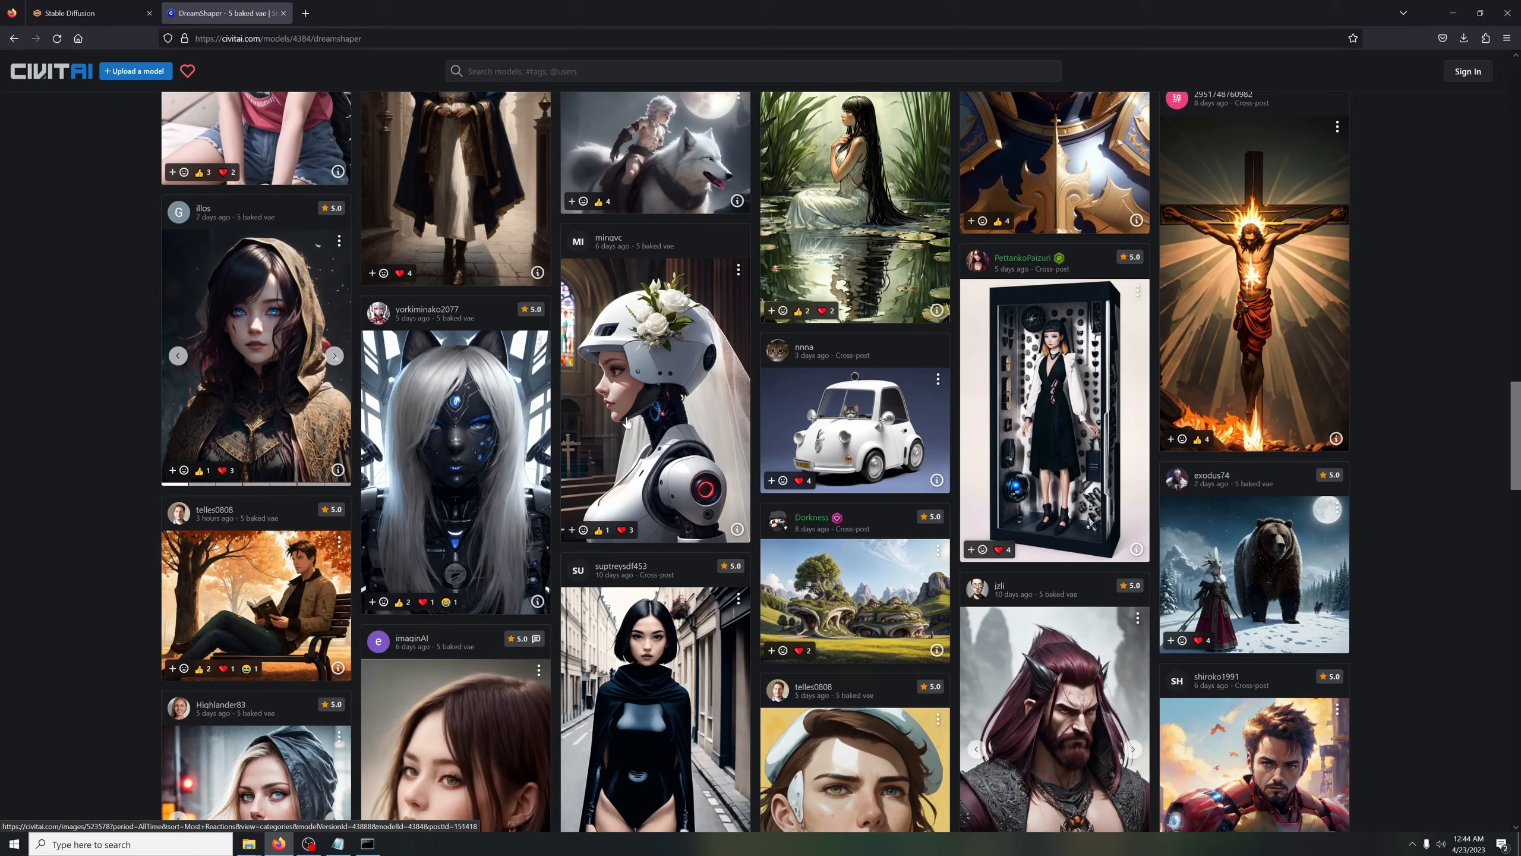
scroll(626, 422, down, 9)
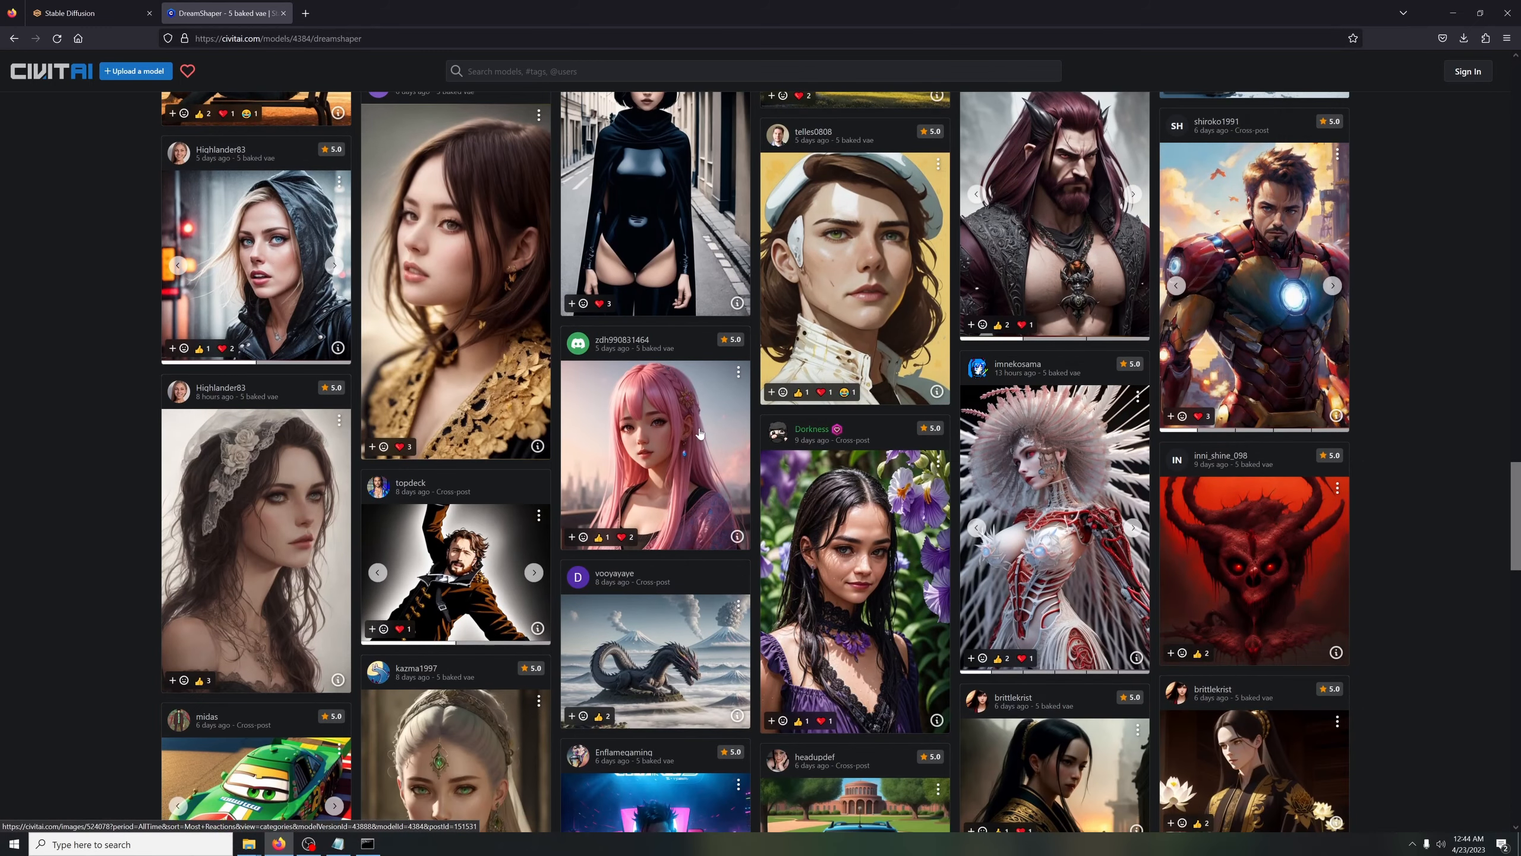
key(Home)
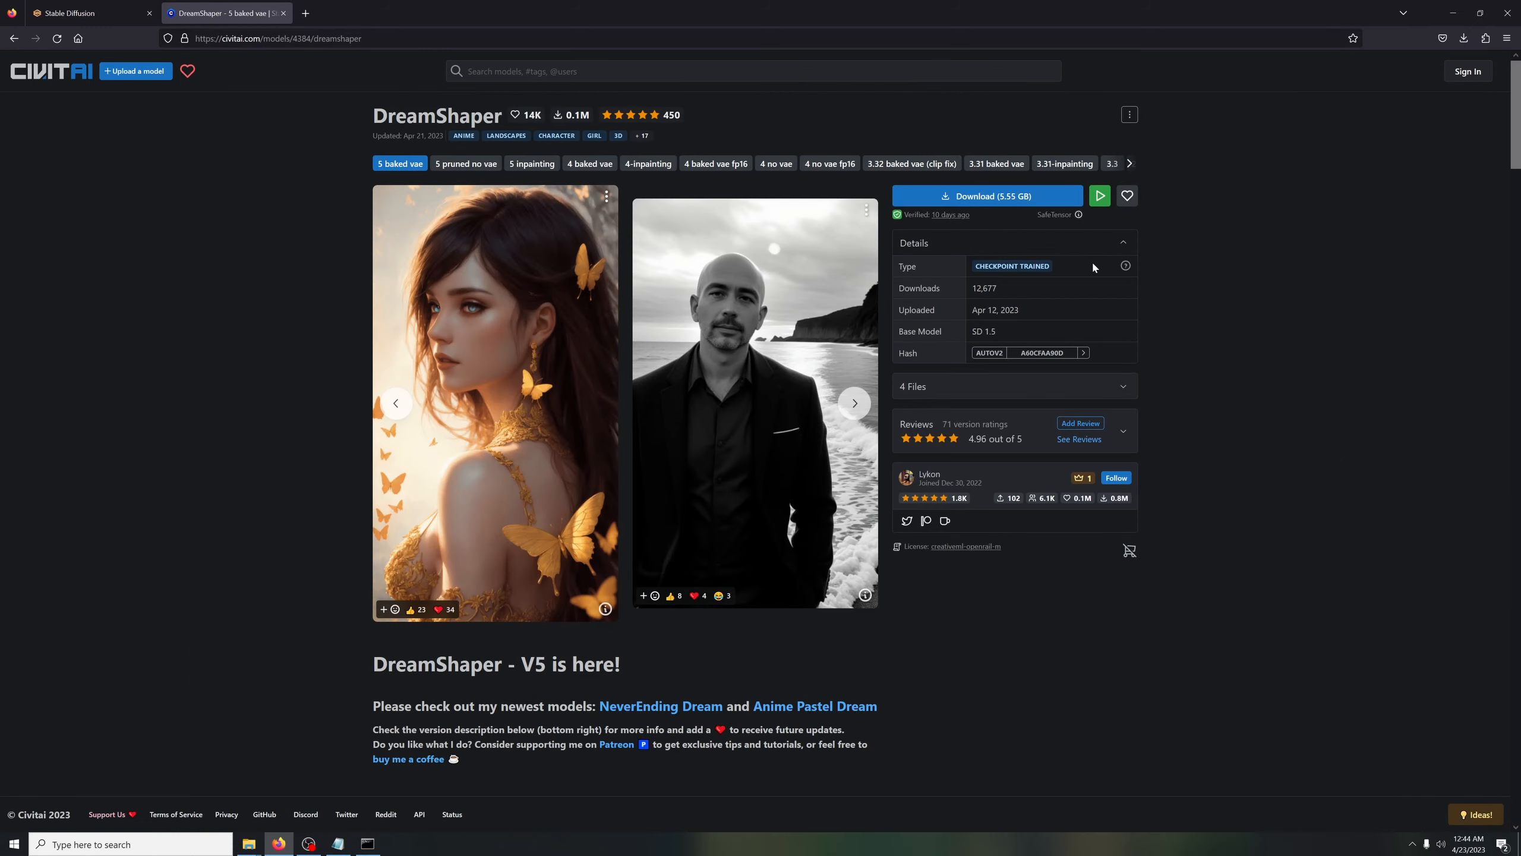
Start downloading the DreamShaper 5 baked vae checkpoint and cancel the download
click(983, 196)
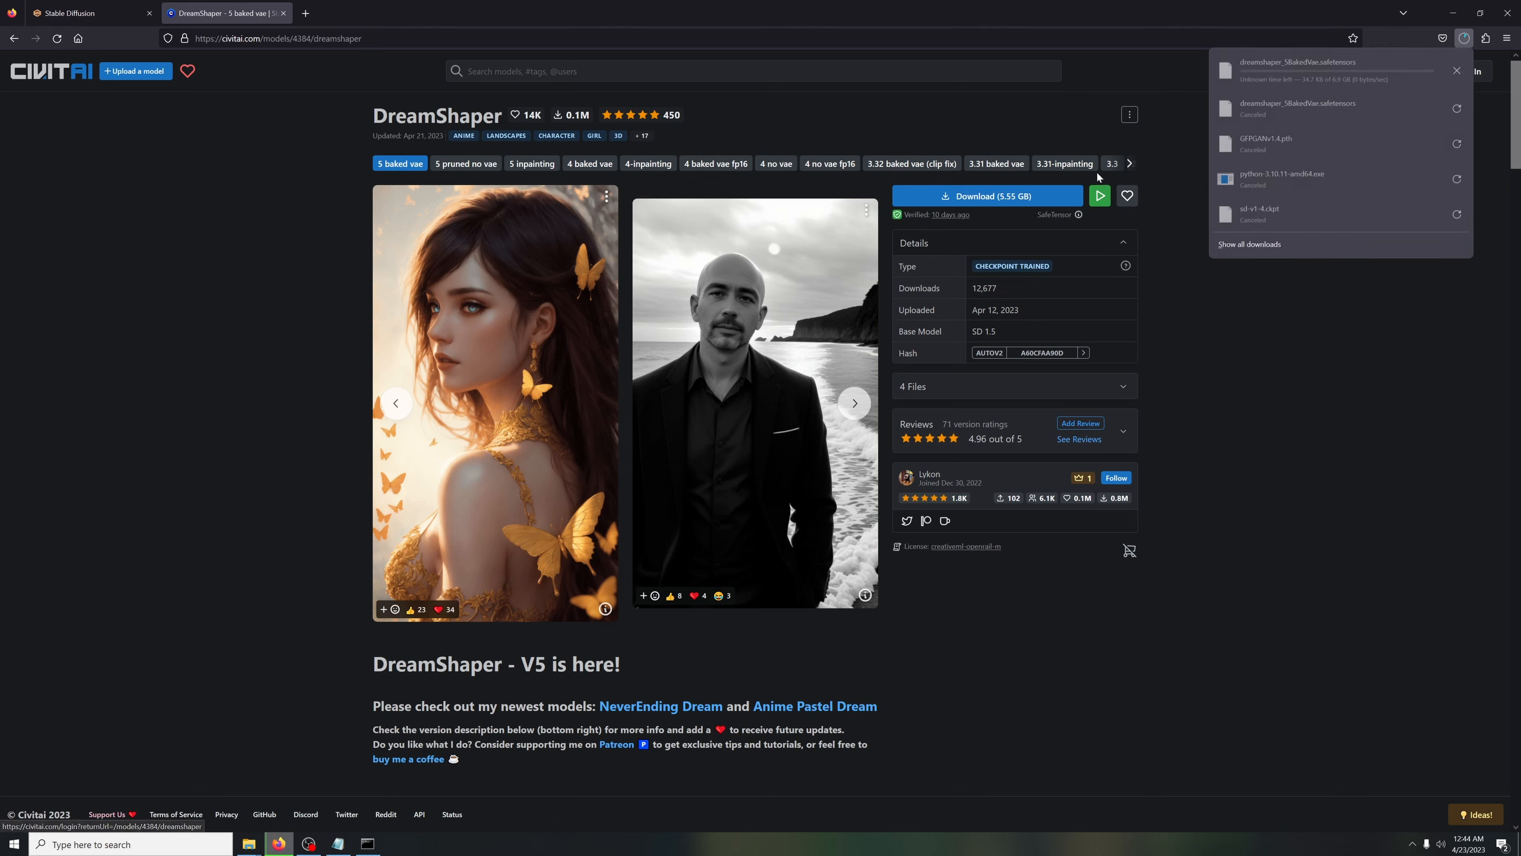
click(1457, 70)
click(1364, 319)
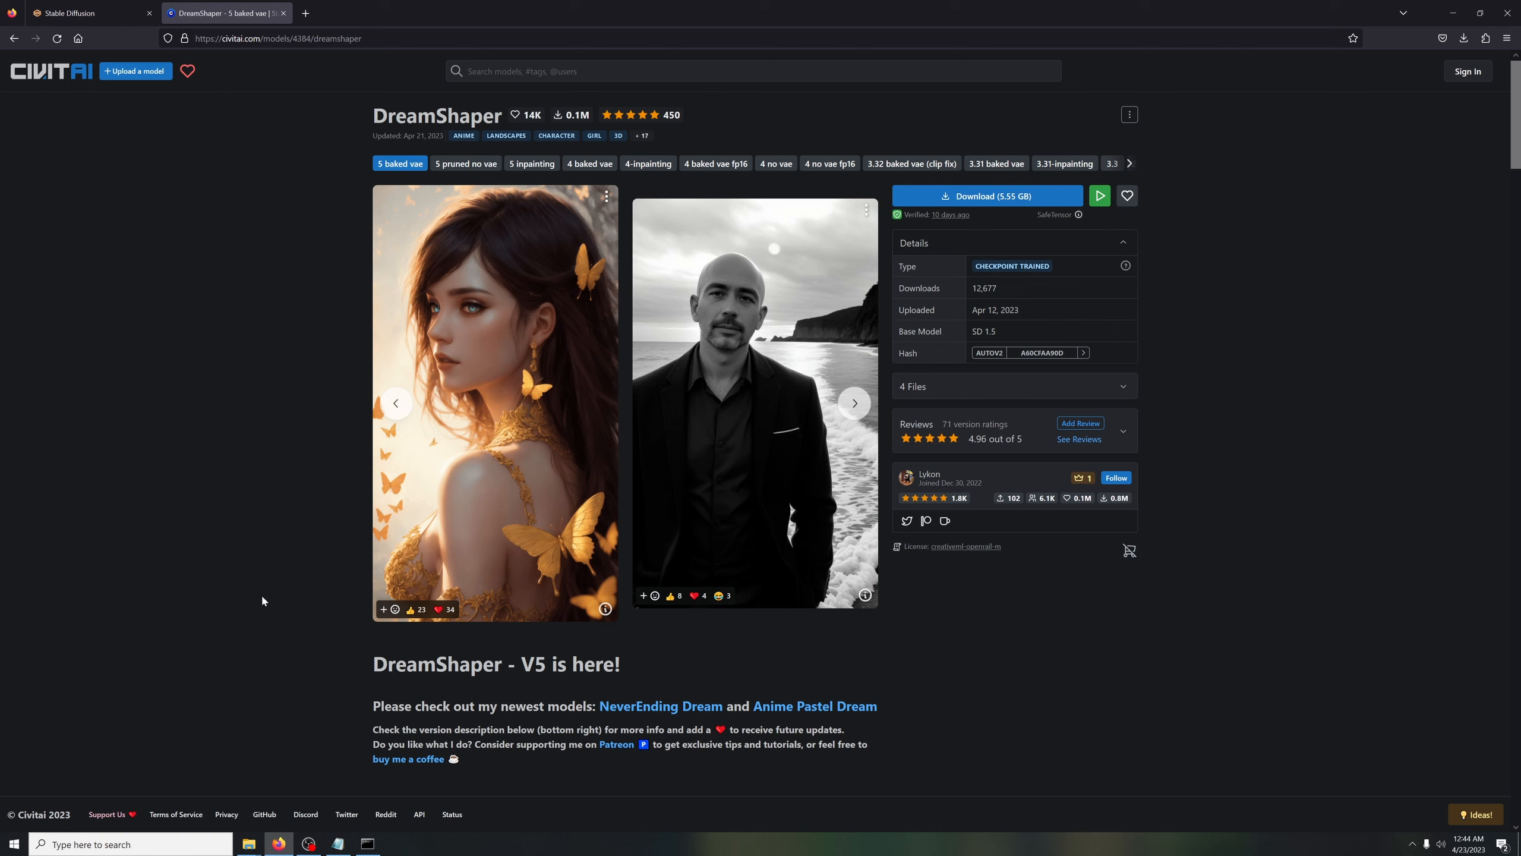
Switch to File Explorer and open the checkpoint folder C:\ai\stable-diffusion-webui\models\Stable-diffusion
click(248, 844)
double_click(133, 159)
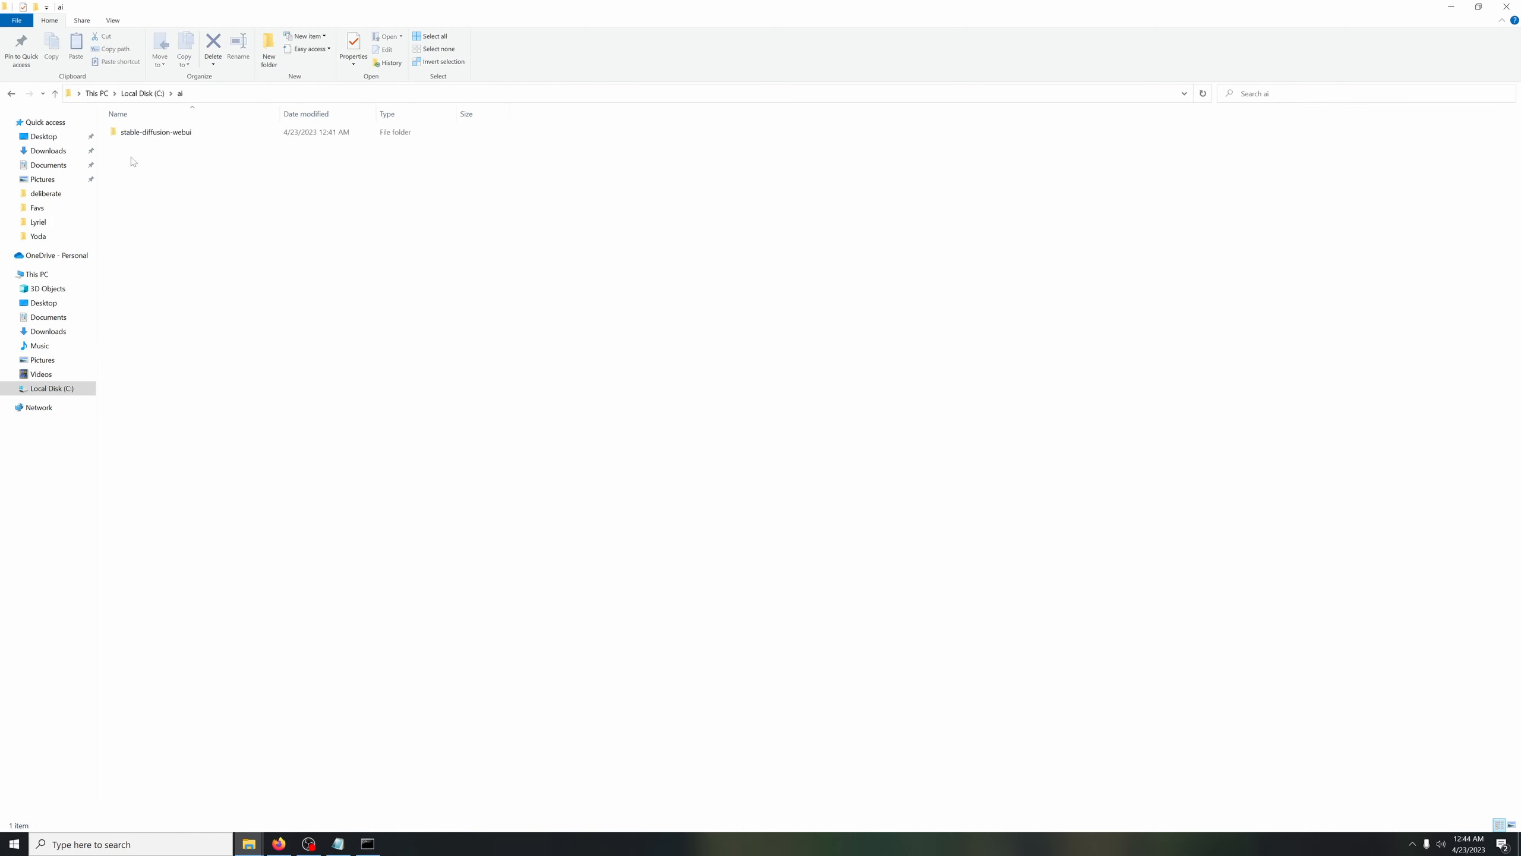
double_click(168, 133)
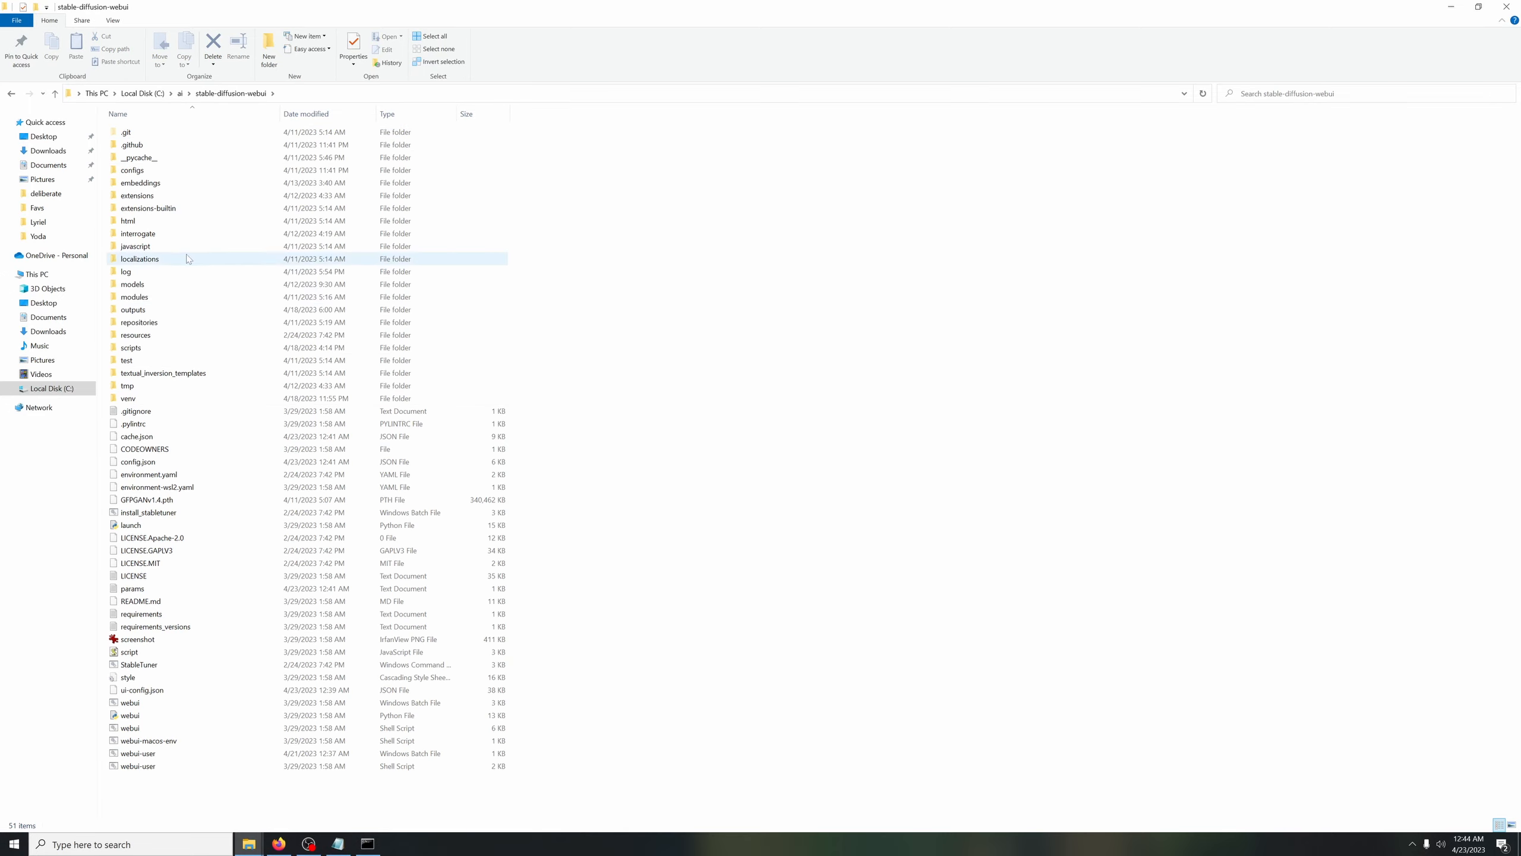
double_click(123, 285)
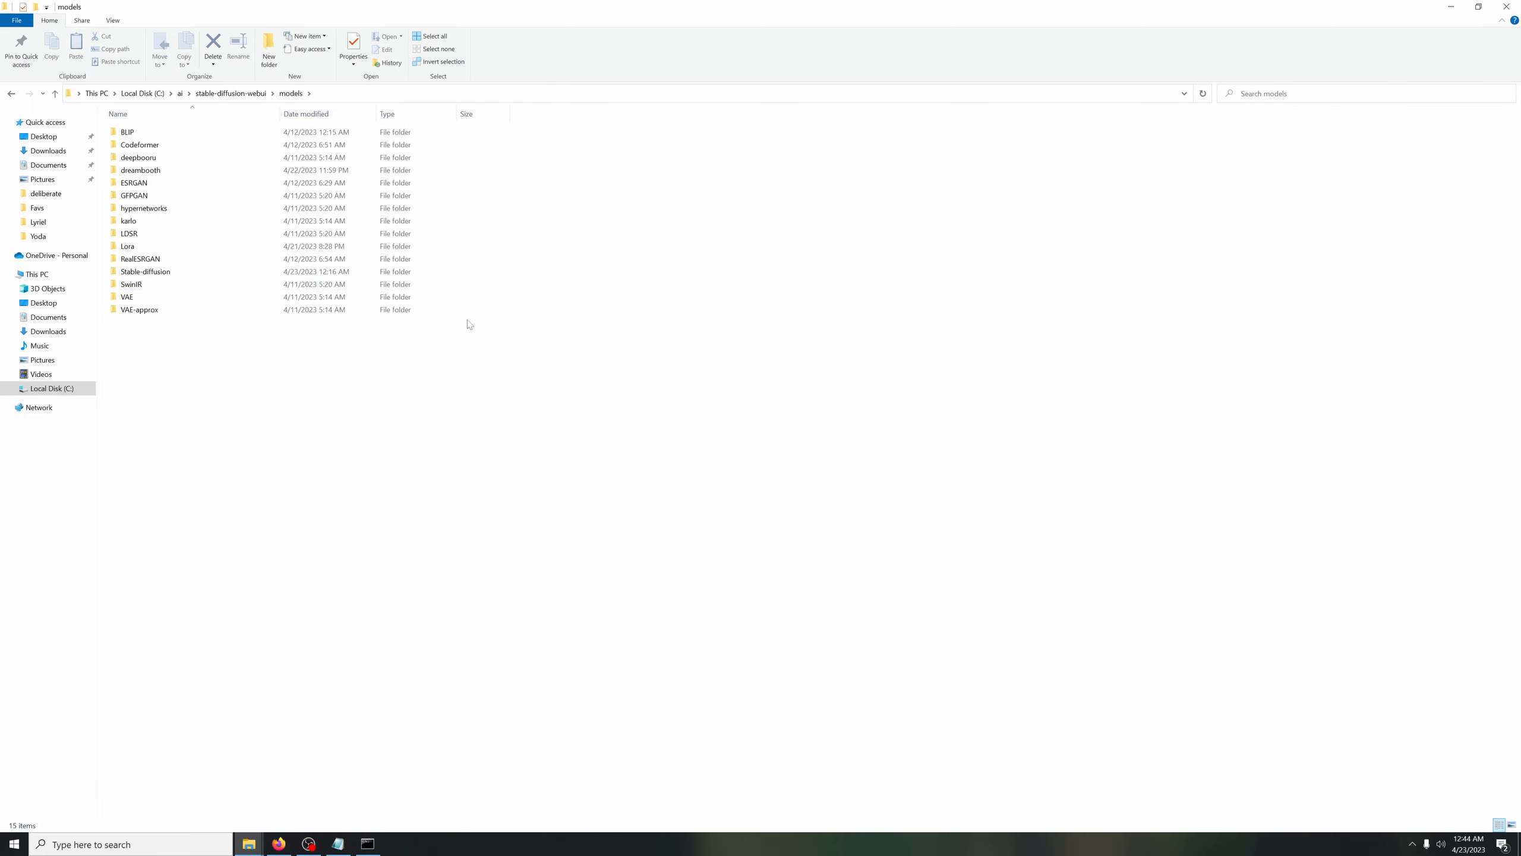
double_click(159, 271)
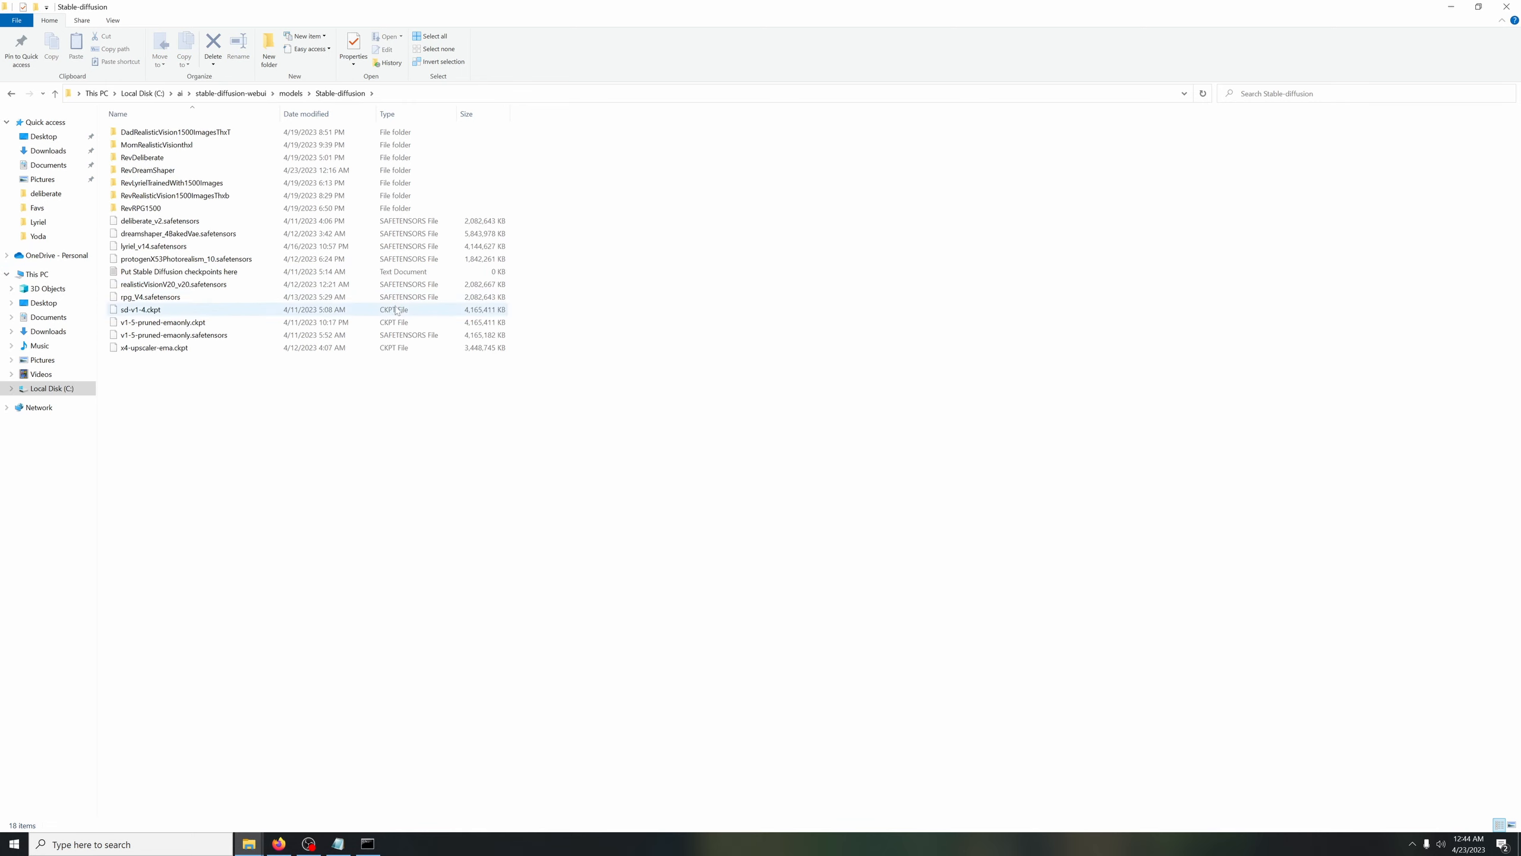
Go back from the checkpoint folder to the root of Local Disk (C:) and return to the Civitai page
click(11, 94)
click(12, 94)
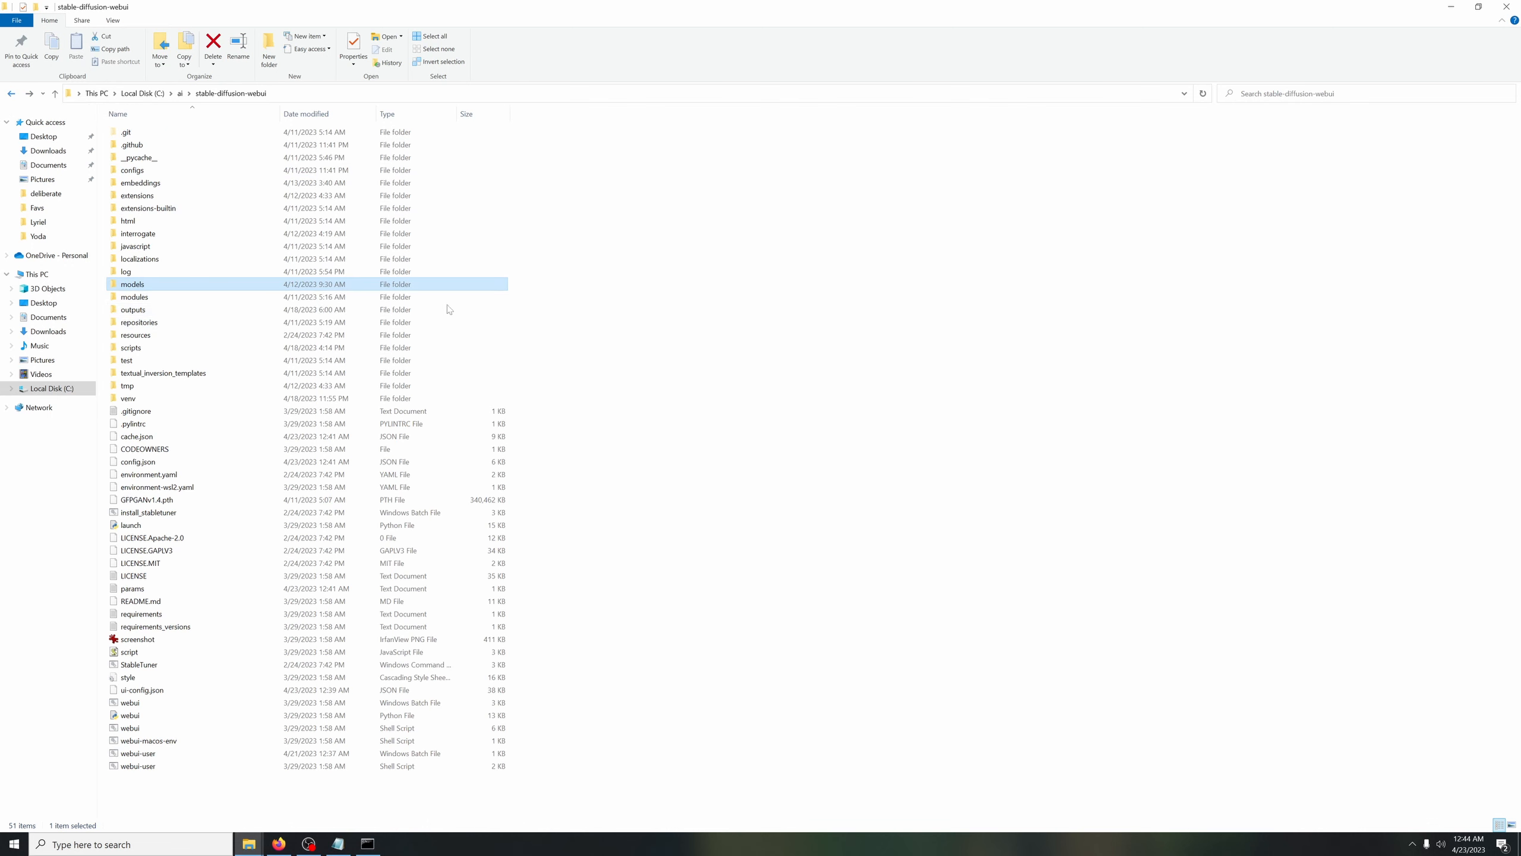
click(12, 94)
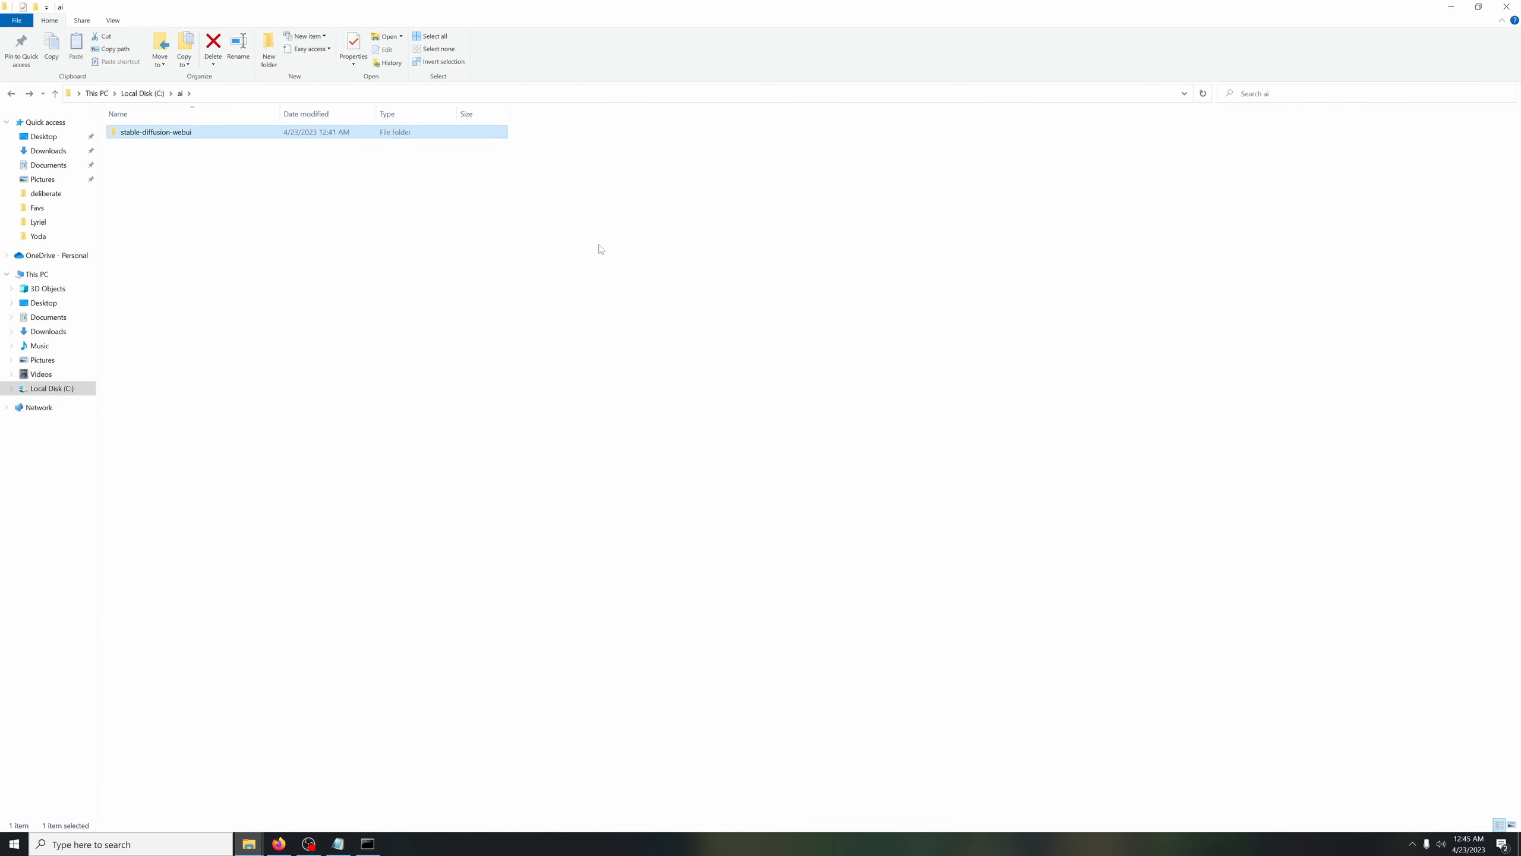
click(11, 94)
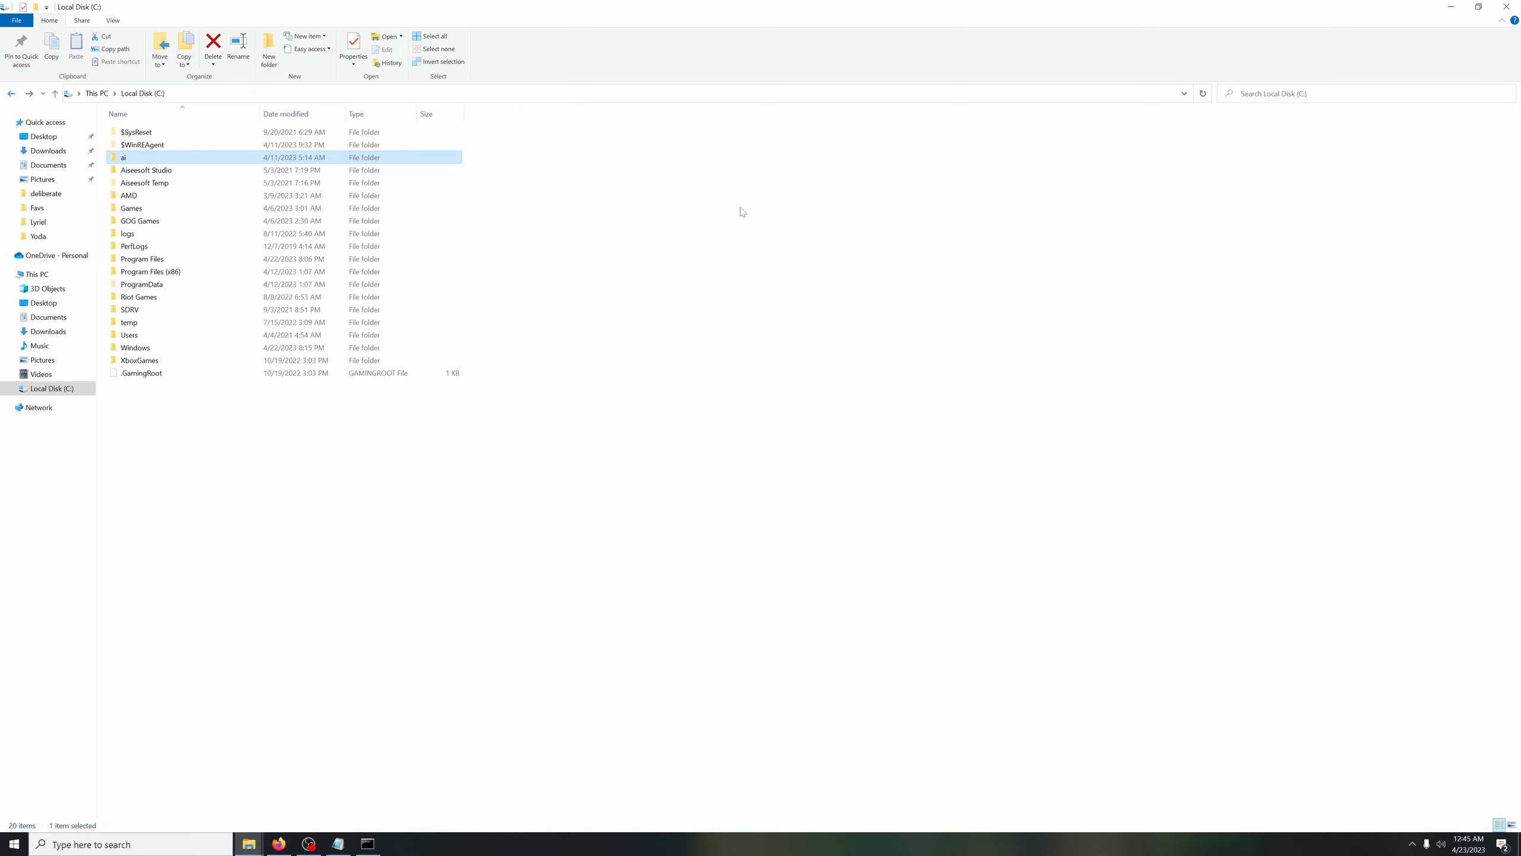
click(1444, 11)
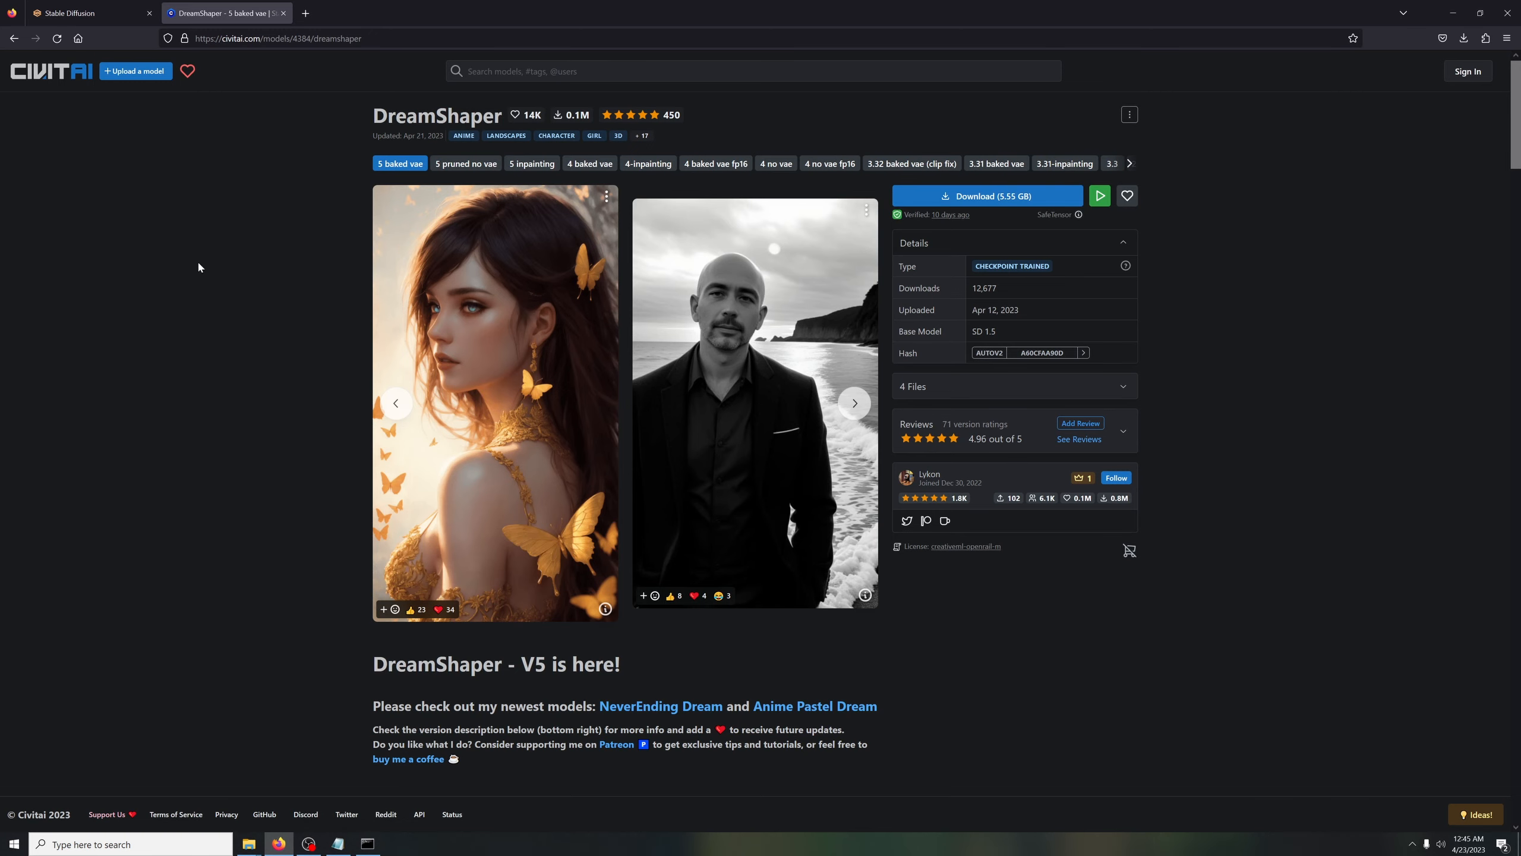
Review the DreamShaper page's discussion comments and gallery, returning to its download section
scroll(288, 326, down, 6)
scroll(288, 326, up, 6)
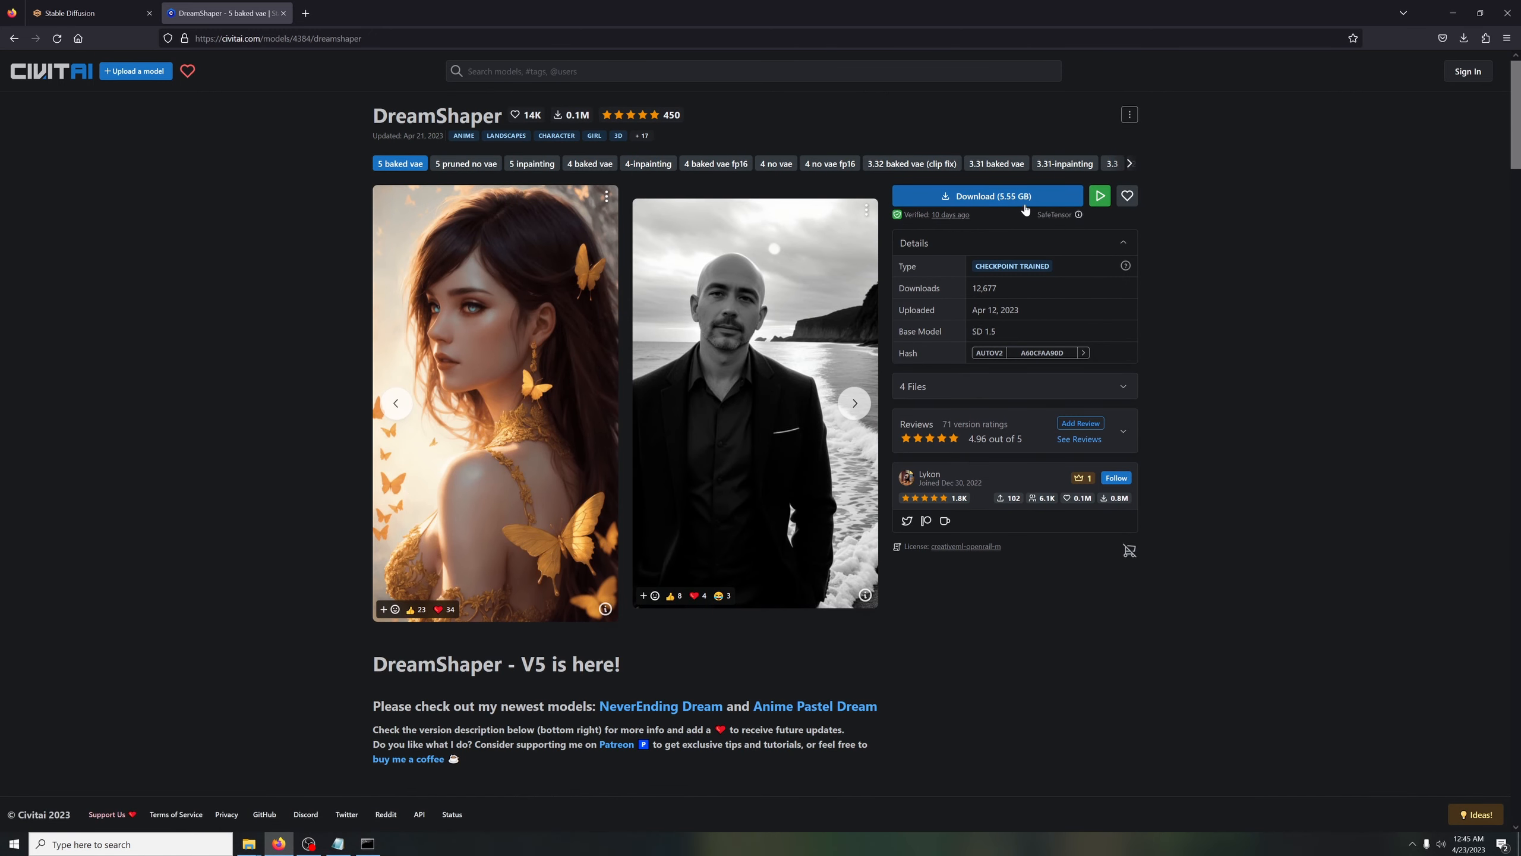
scroll(884, 490, down, 10)
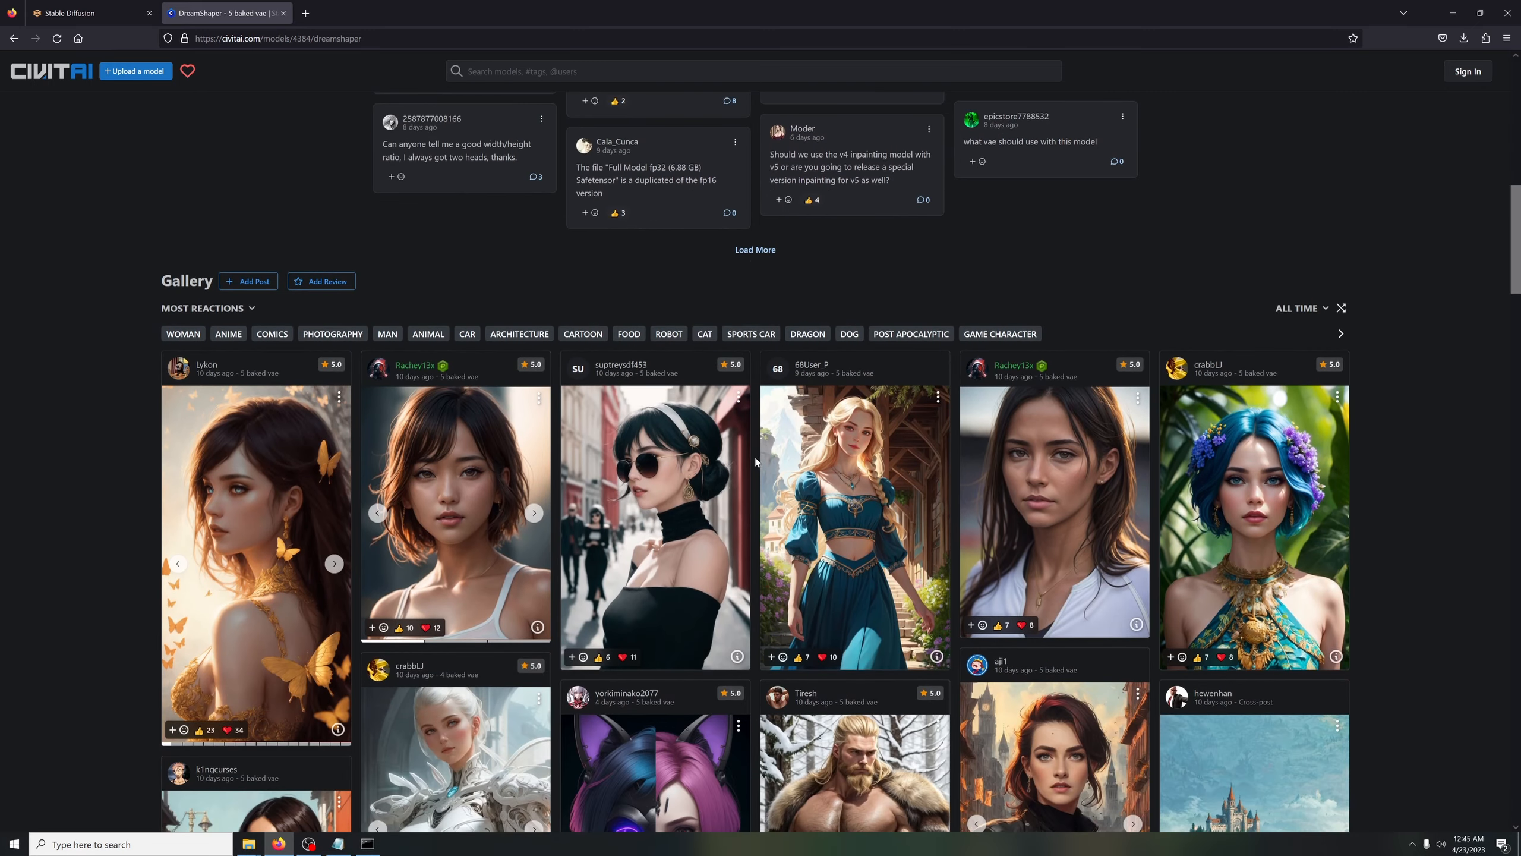
scroll(350, 356, up, 5)
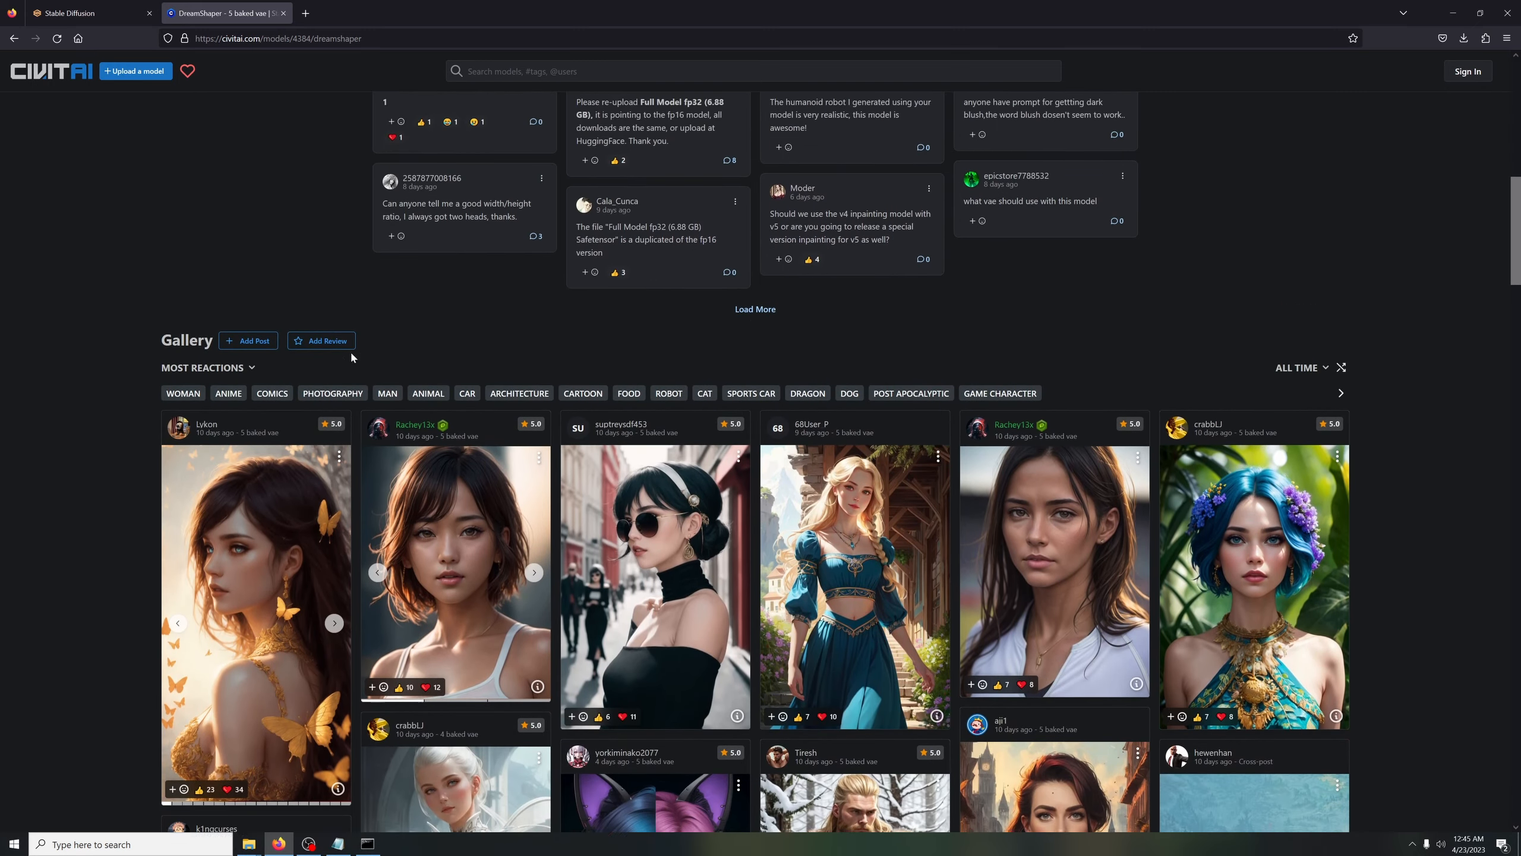
scroll(351, 356, up, 7)
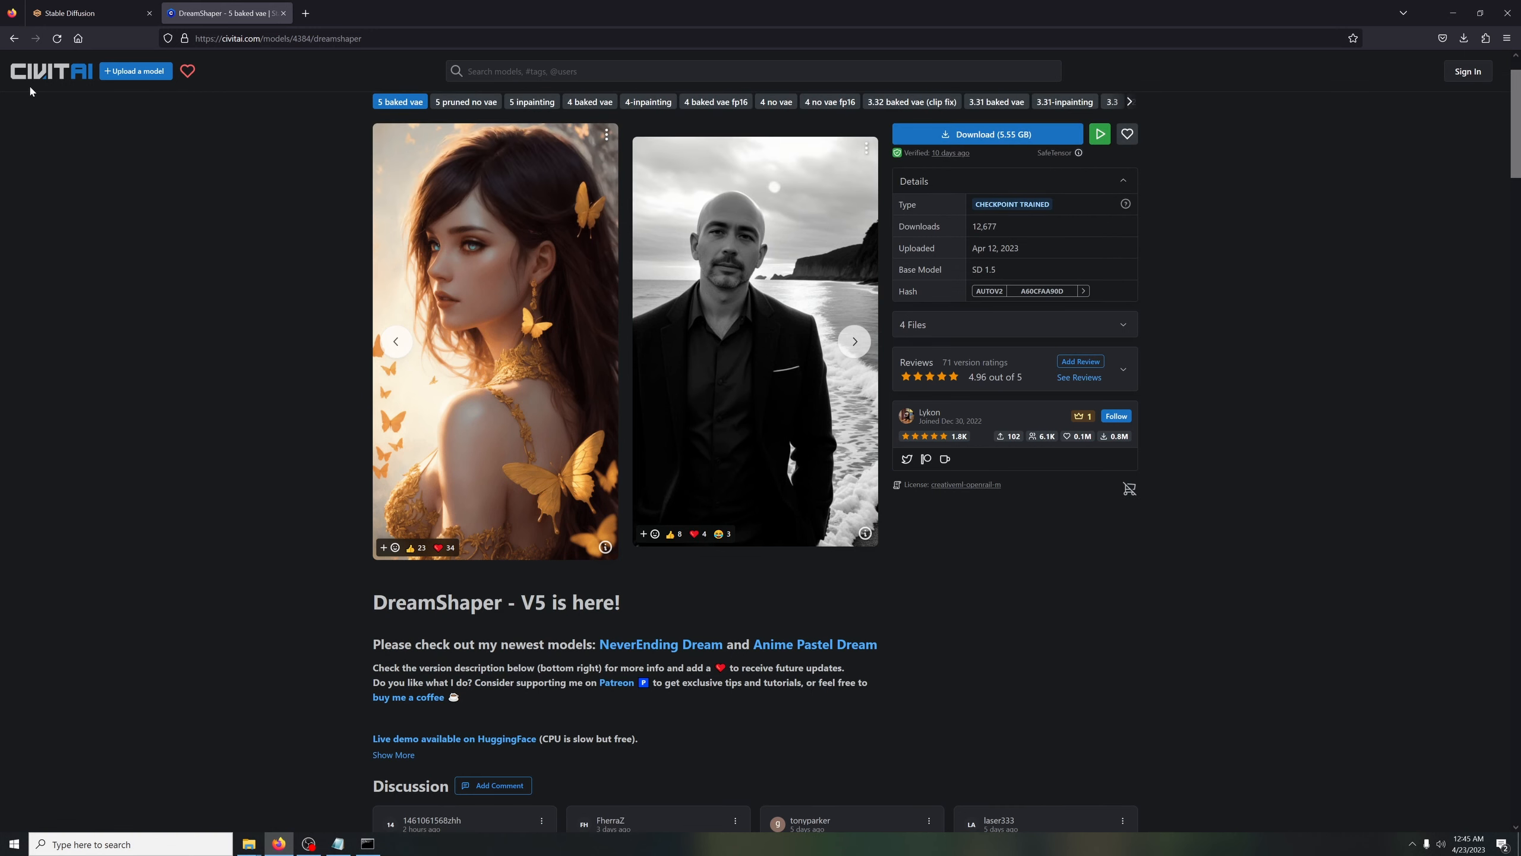
Return to Civitai's highest rated models and briefly view the Deliberate model's page
click(13, 38)
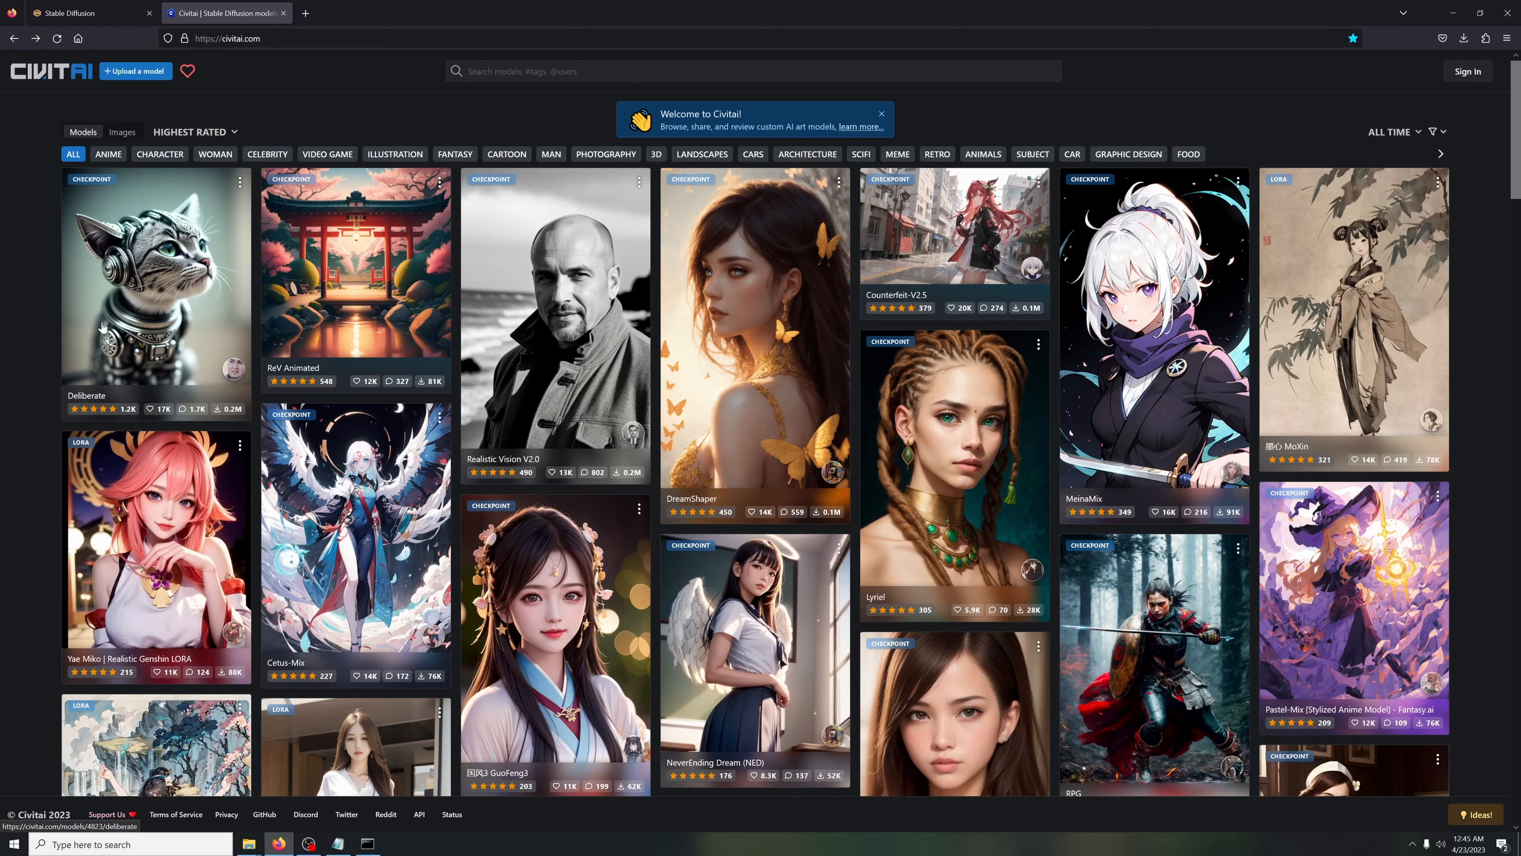
click(146, 325)
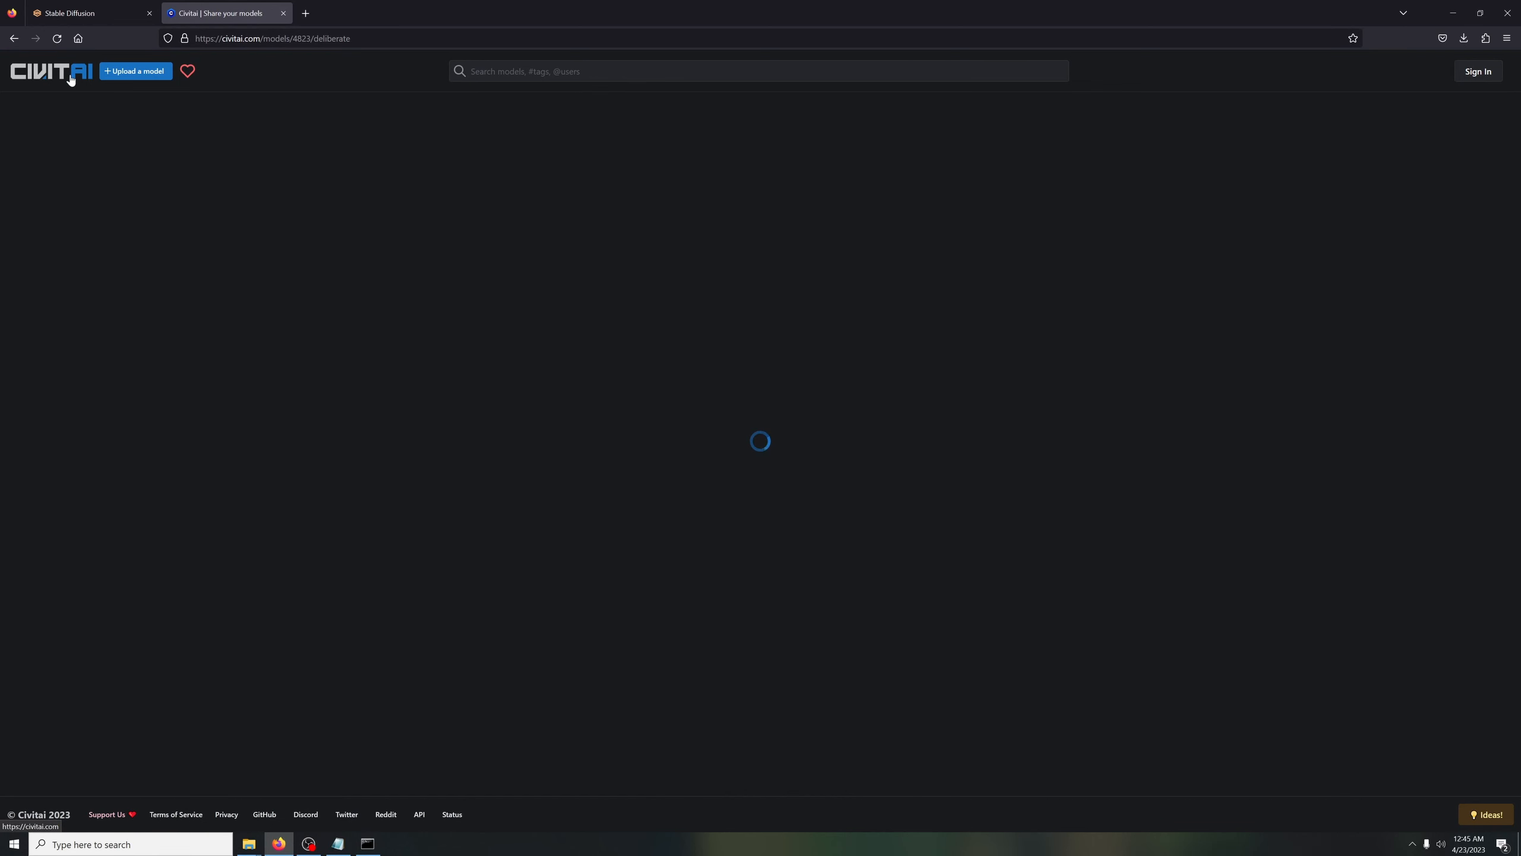
click(9, 43)
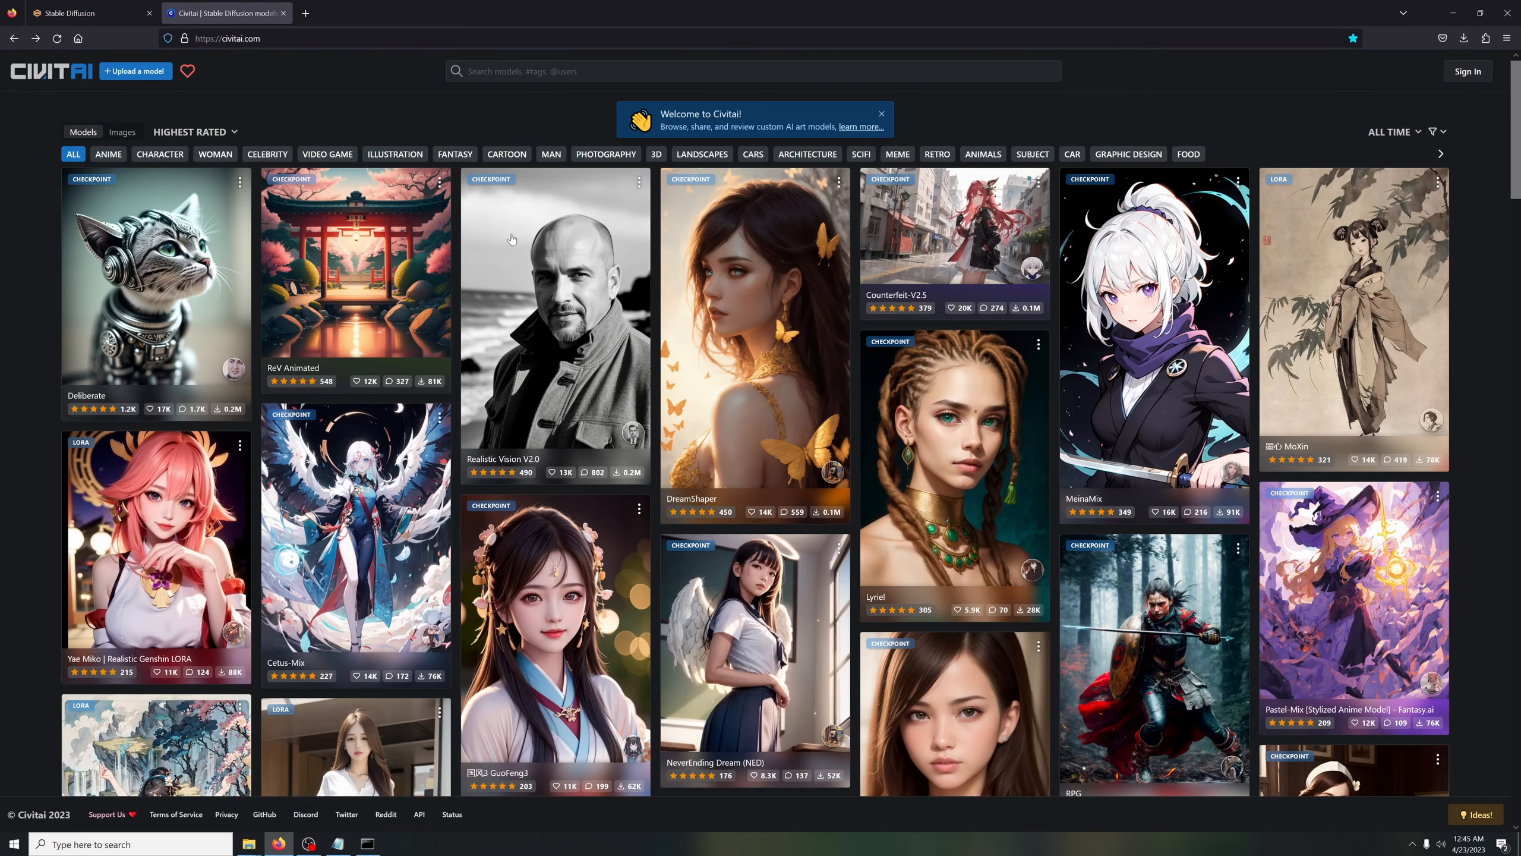
click(84, 12)
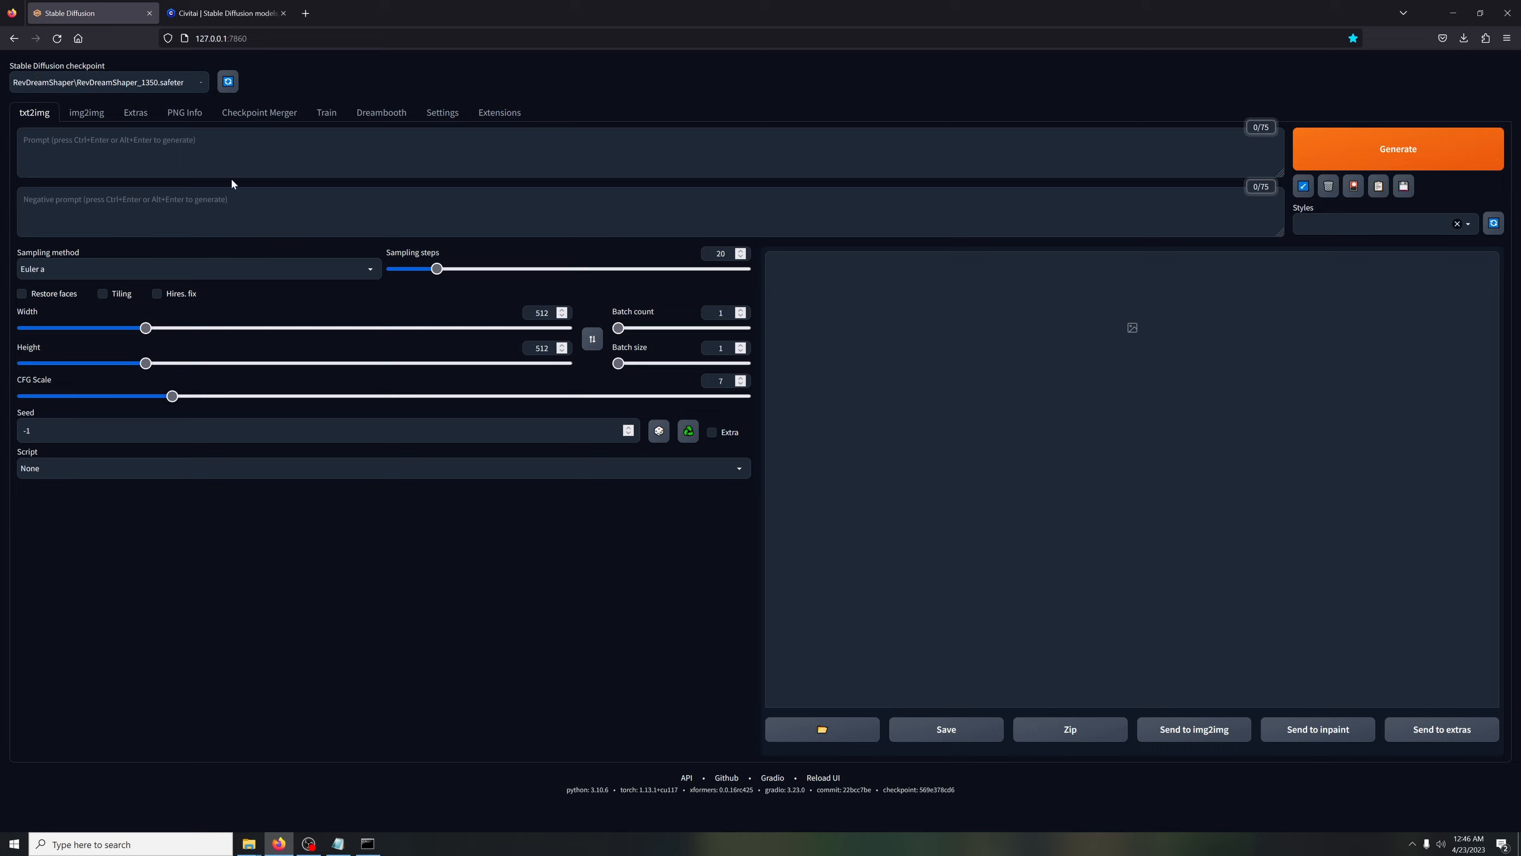
Reopen the DreamShaper page on Civitai and open the gallery portrait of the bearded paladin in blue and gold armor
click(223, 13)
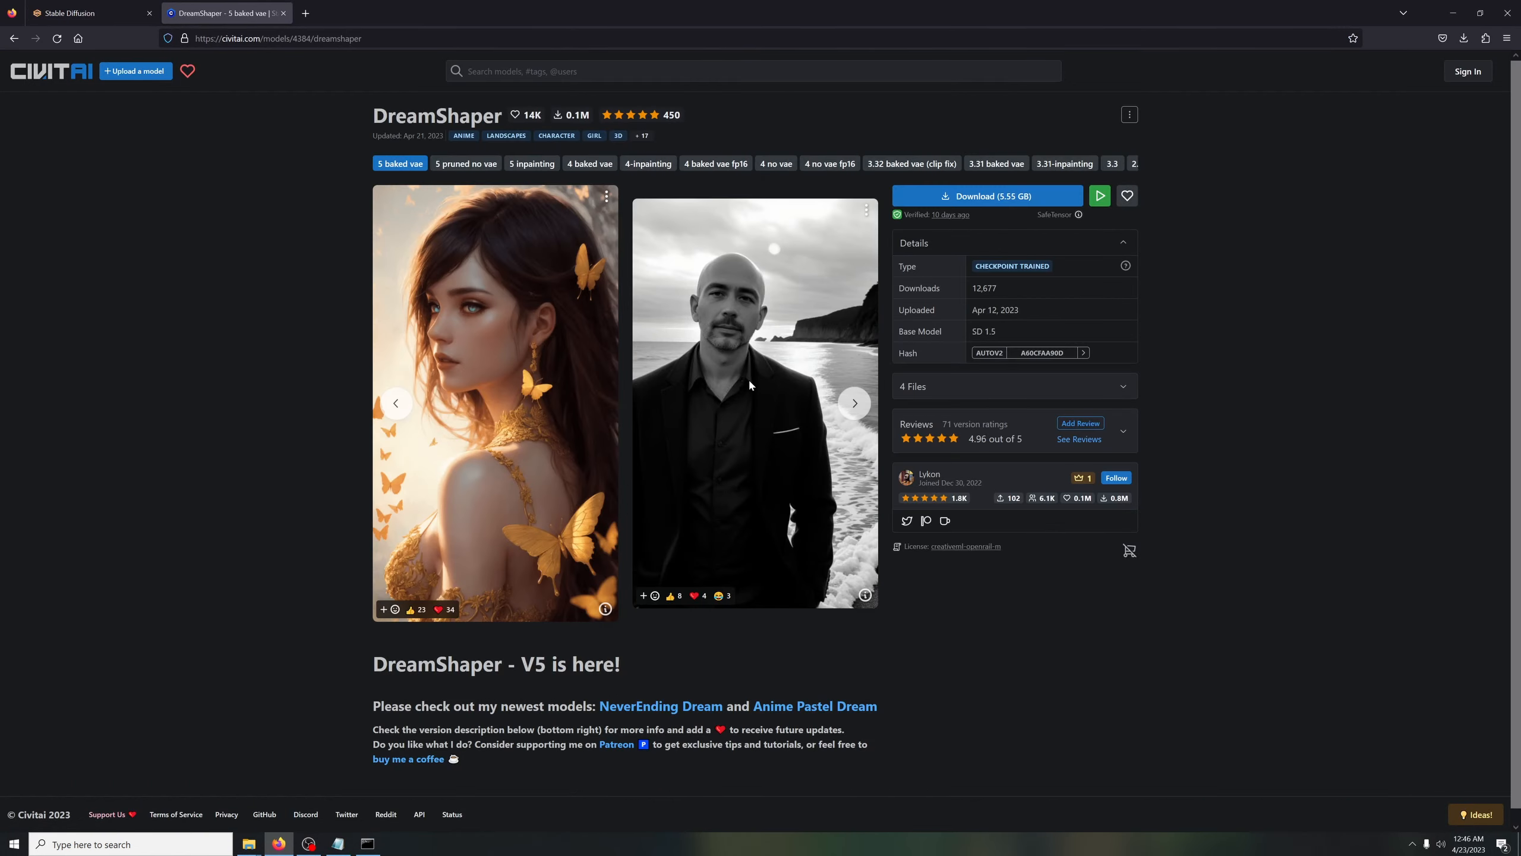
scroll(749, 378, down, 20)
scroll(668, 381, down, 15)
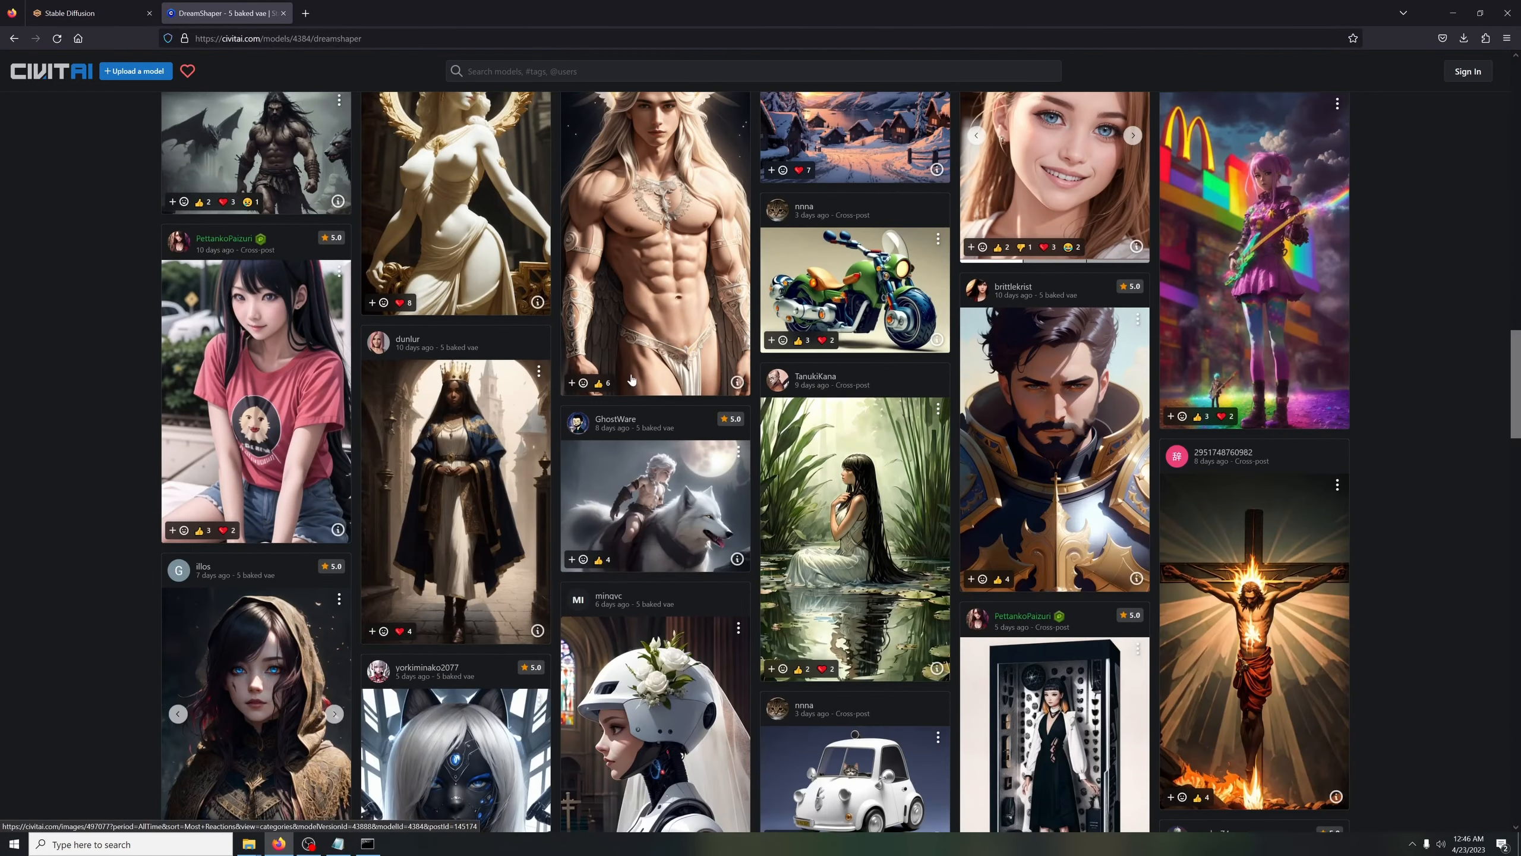
scroll(182, 355, down, 10)
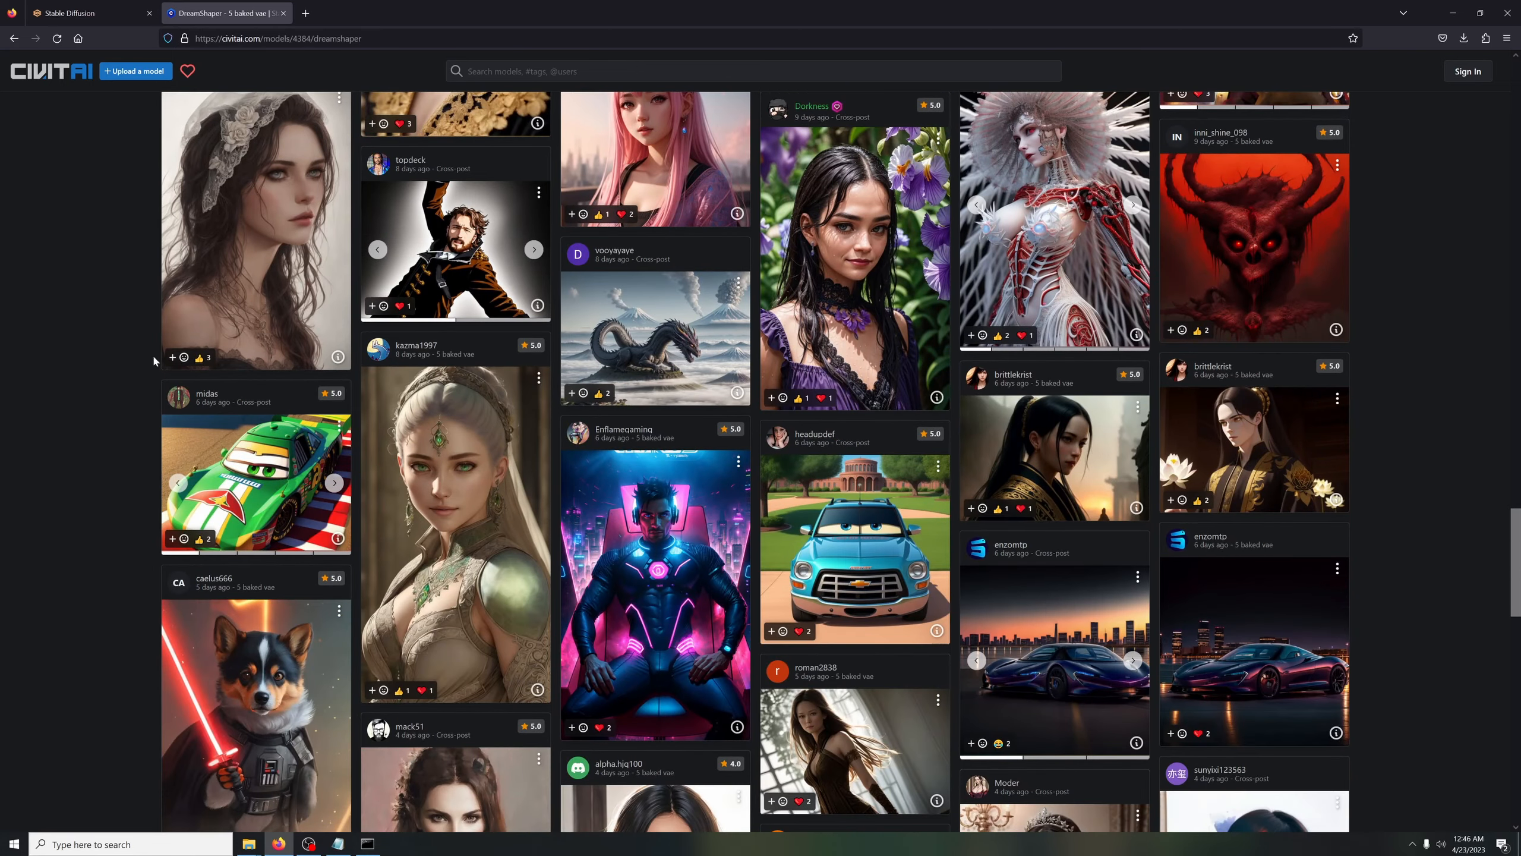
scroll(234, 362, down, 9)
scroll(207, 358, down, 16)
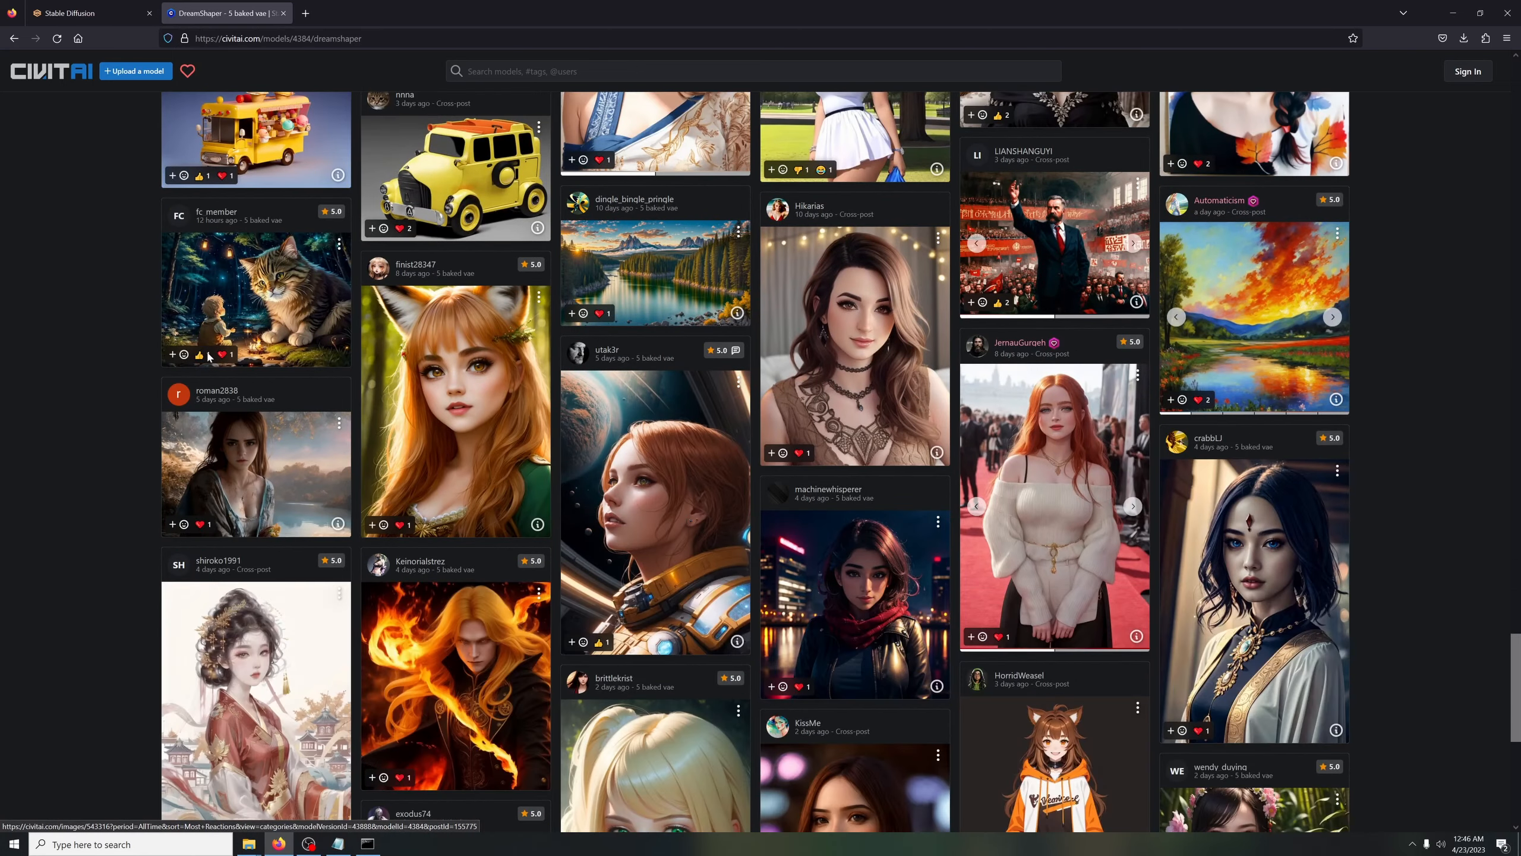
scroll(395, 354, up, 5)
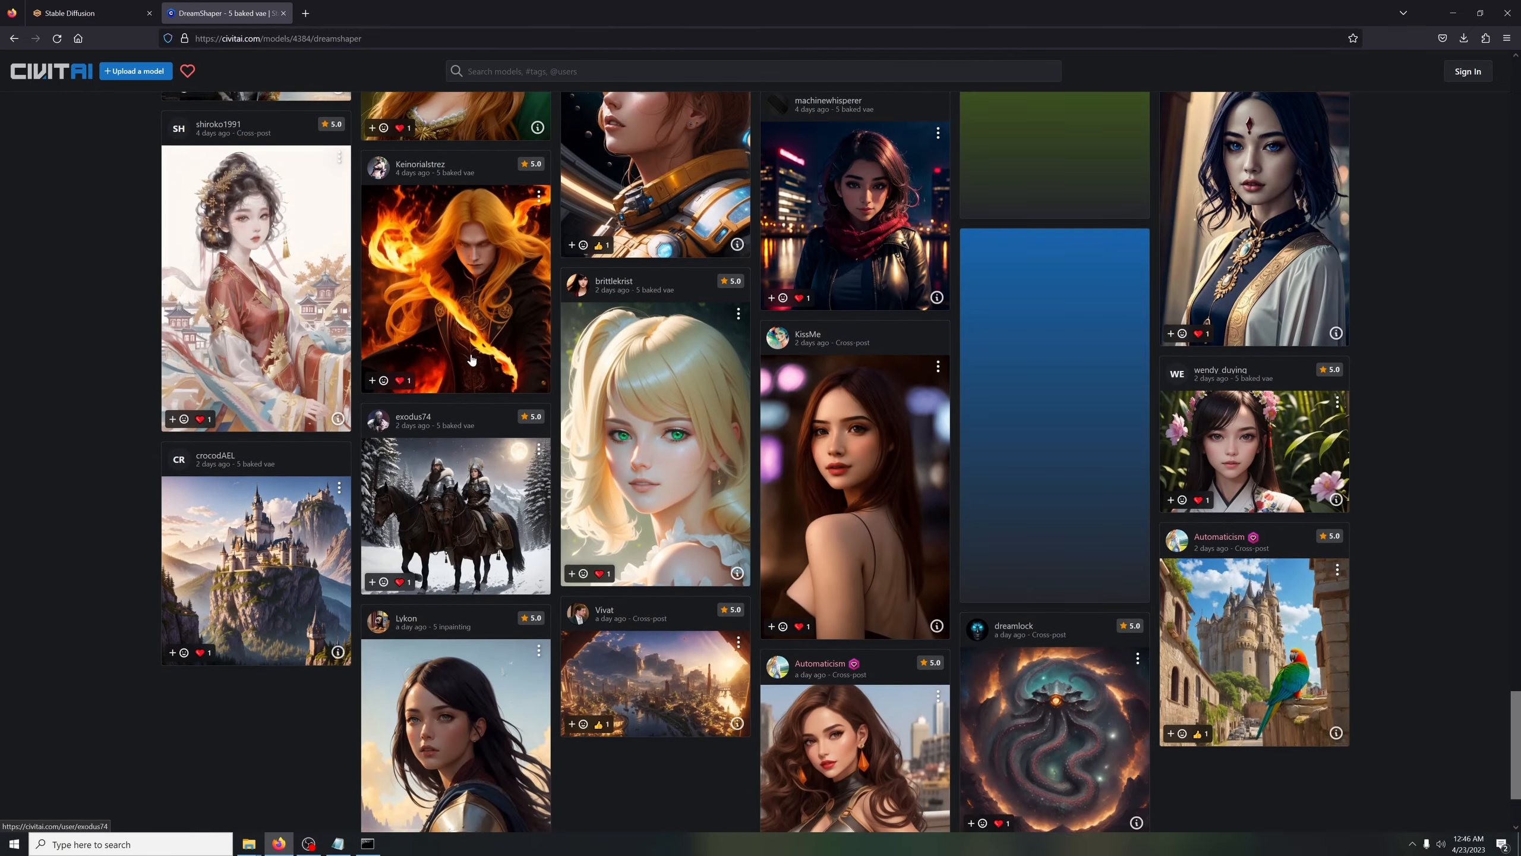
scroll(444, 361, up, 4)
scroll(434, 361, up, 6)
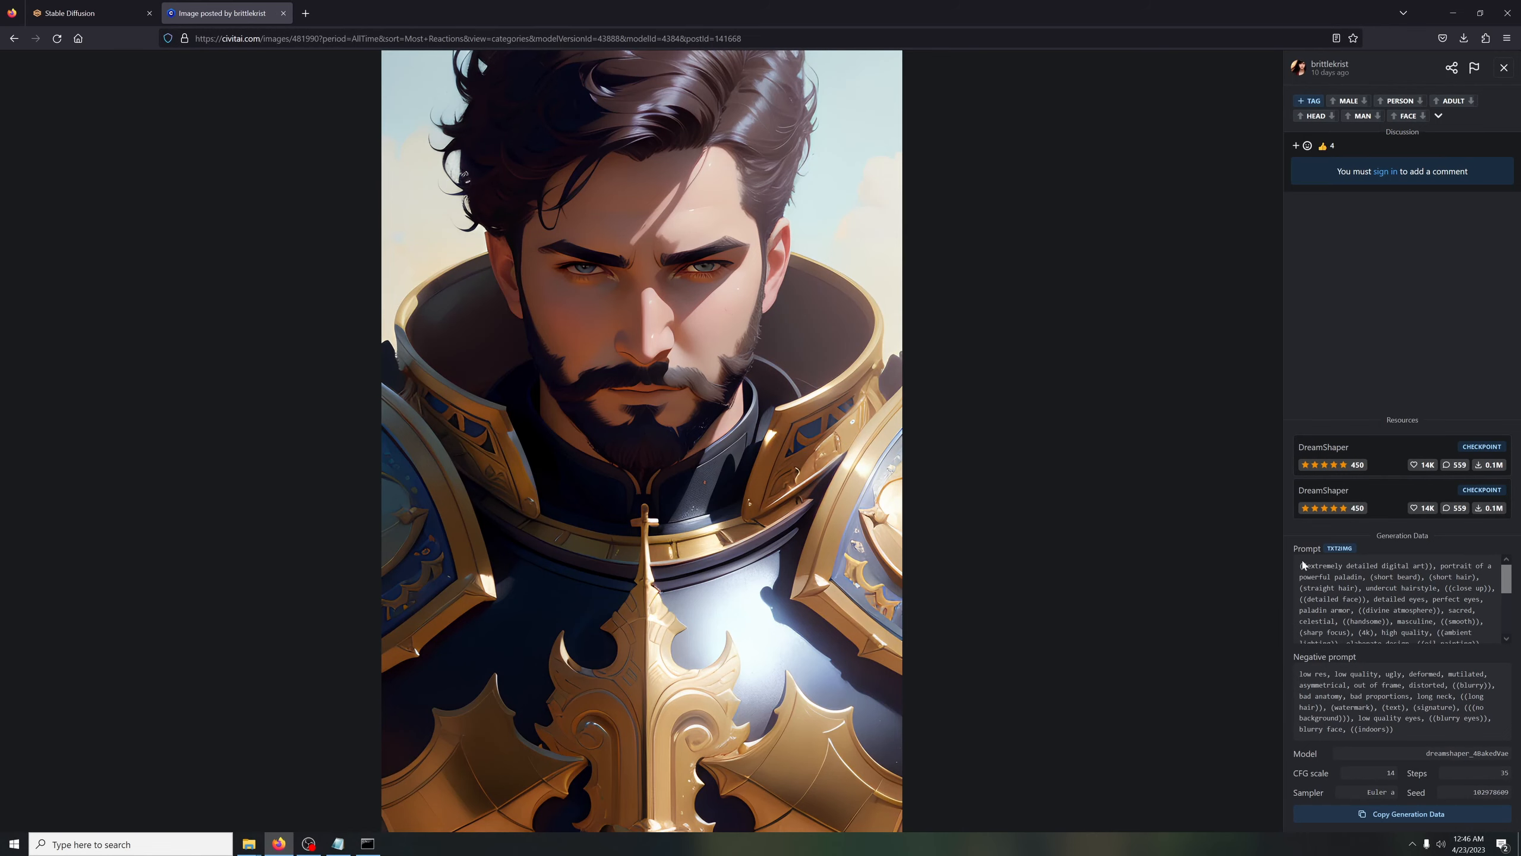
Copy the paladin image's full prompt from Civitai into the txt2img prompt in Stable Diffusion
drag(1298, 565, 1513, 644)
key(ctrl+c)
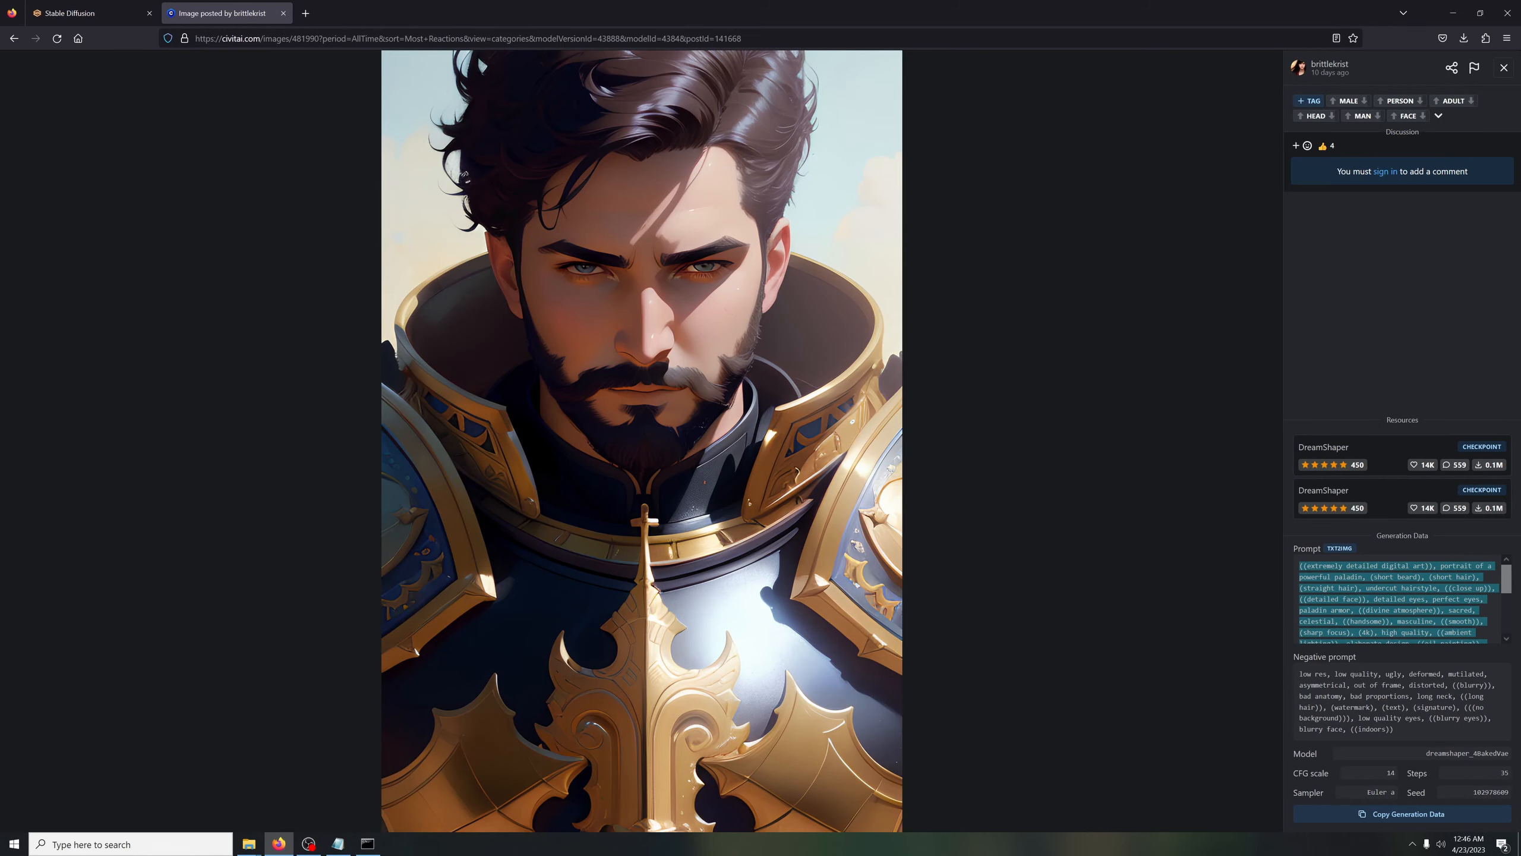
mouse_move(1499, 593)
mouse_down()
mouse_move(1506, 639)
mouse_move(1515, 587)
mouse_up()
click(90, 10)
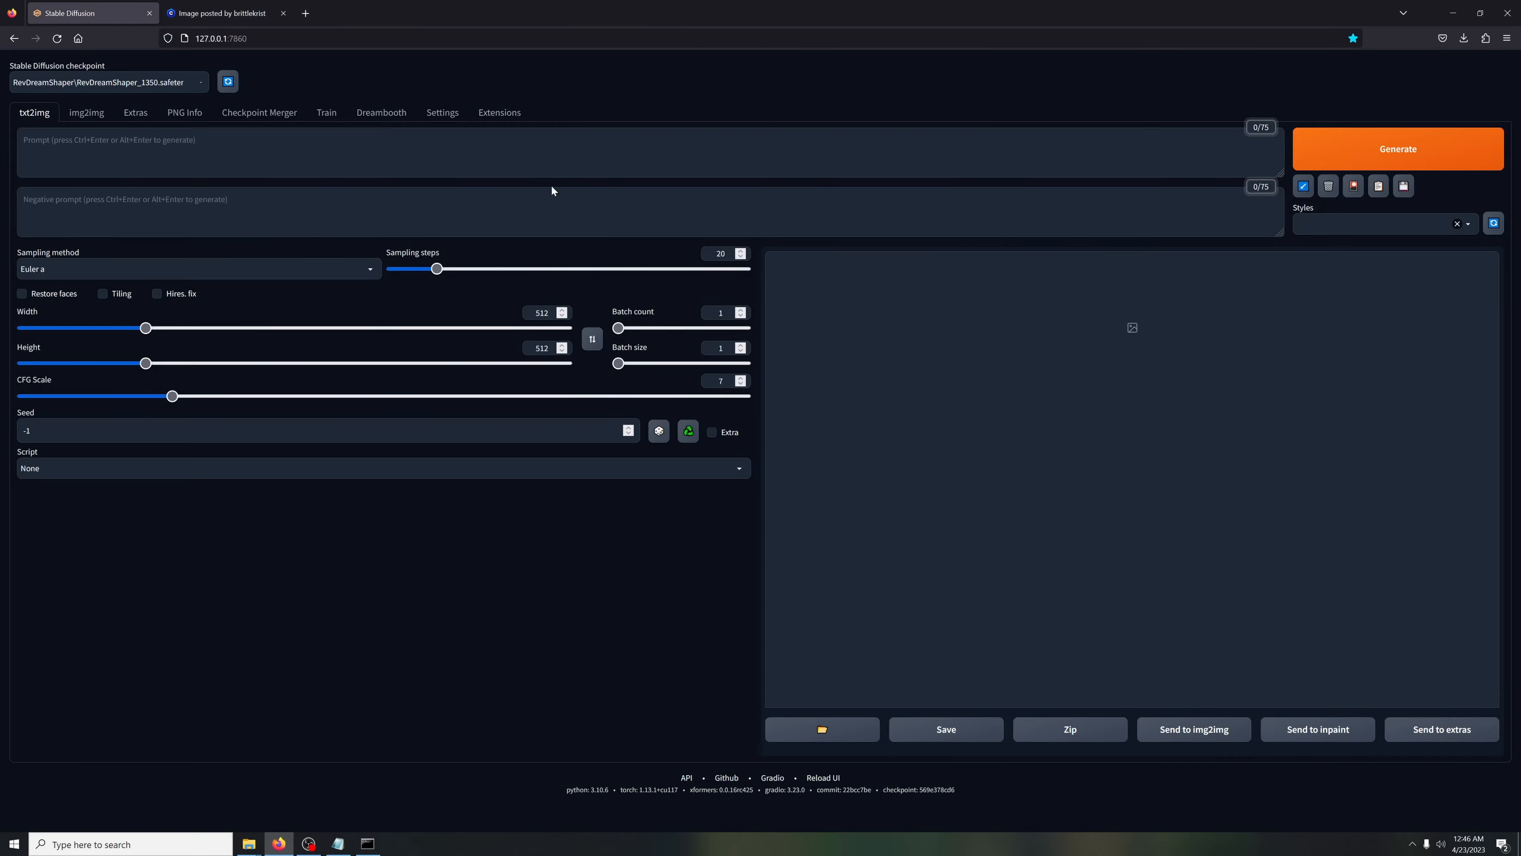
key(ctrl+v)
Copy the paladin image's negative prompt from Civitai into the txt2img negative prompt
key(ctrl+Tab)
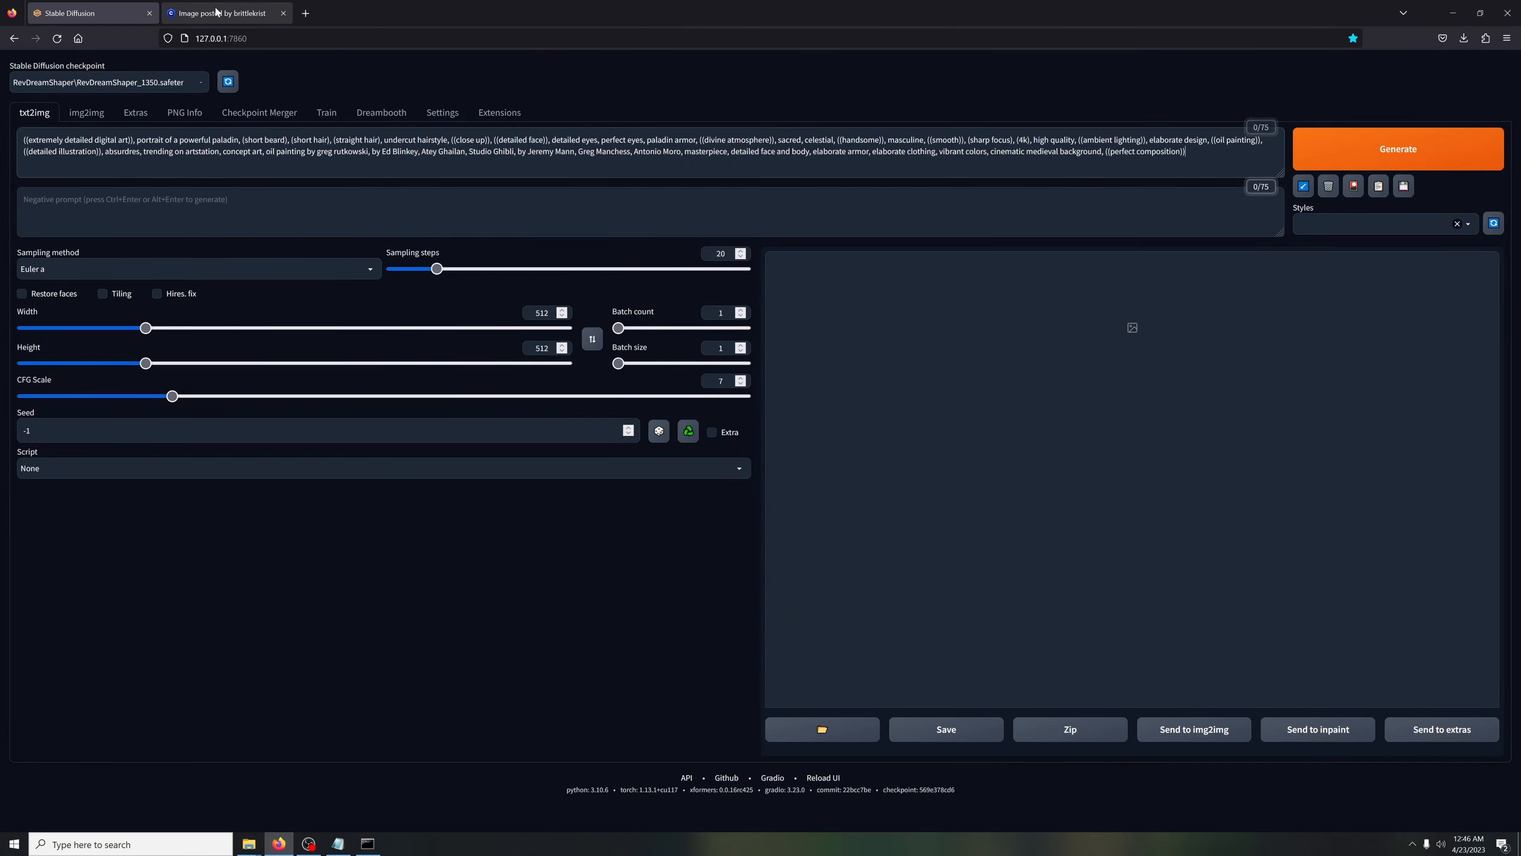
triple_click(1297, 676)
key(ctrl+c)
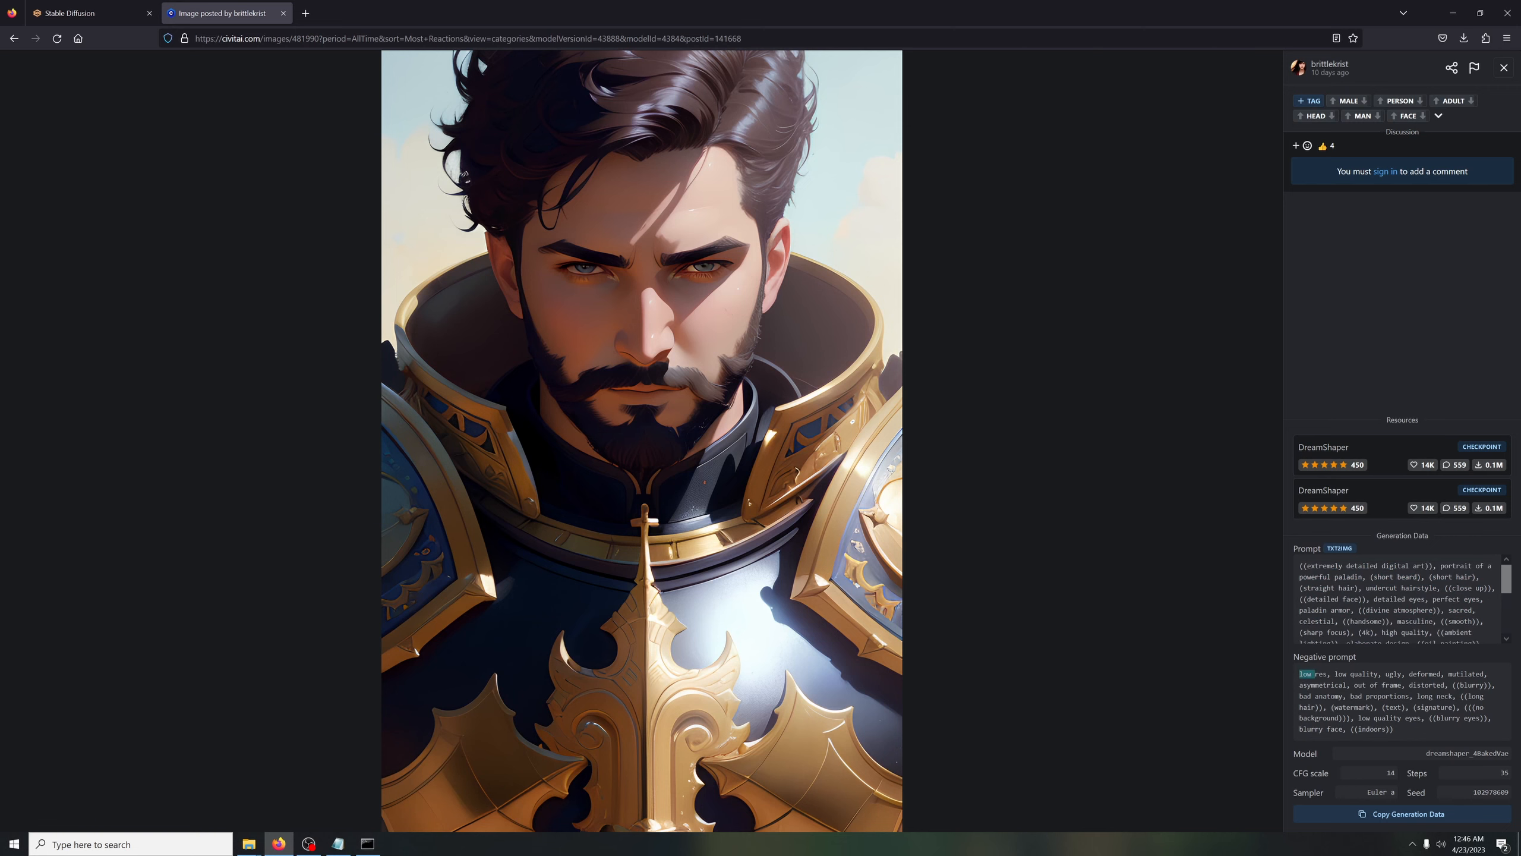
key(ctrl+Tab)
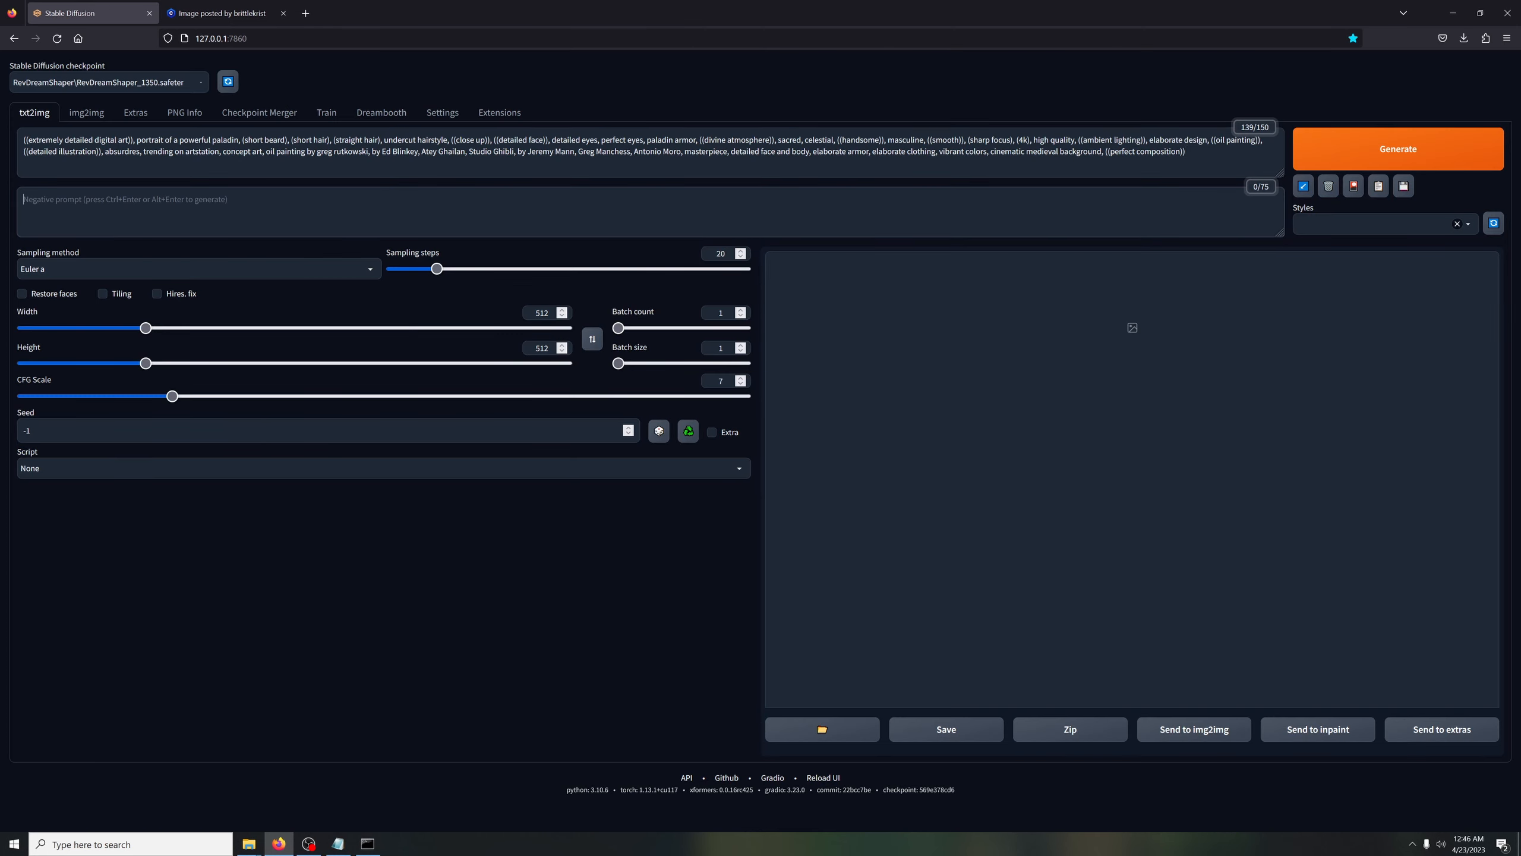
key(ctrl+v)
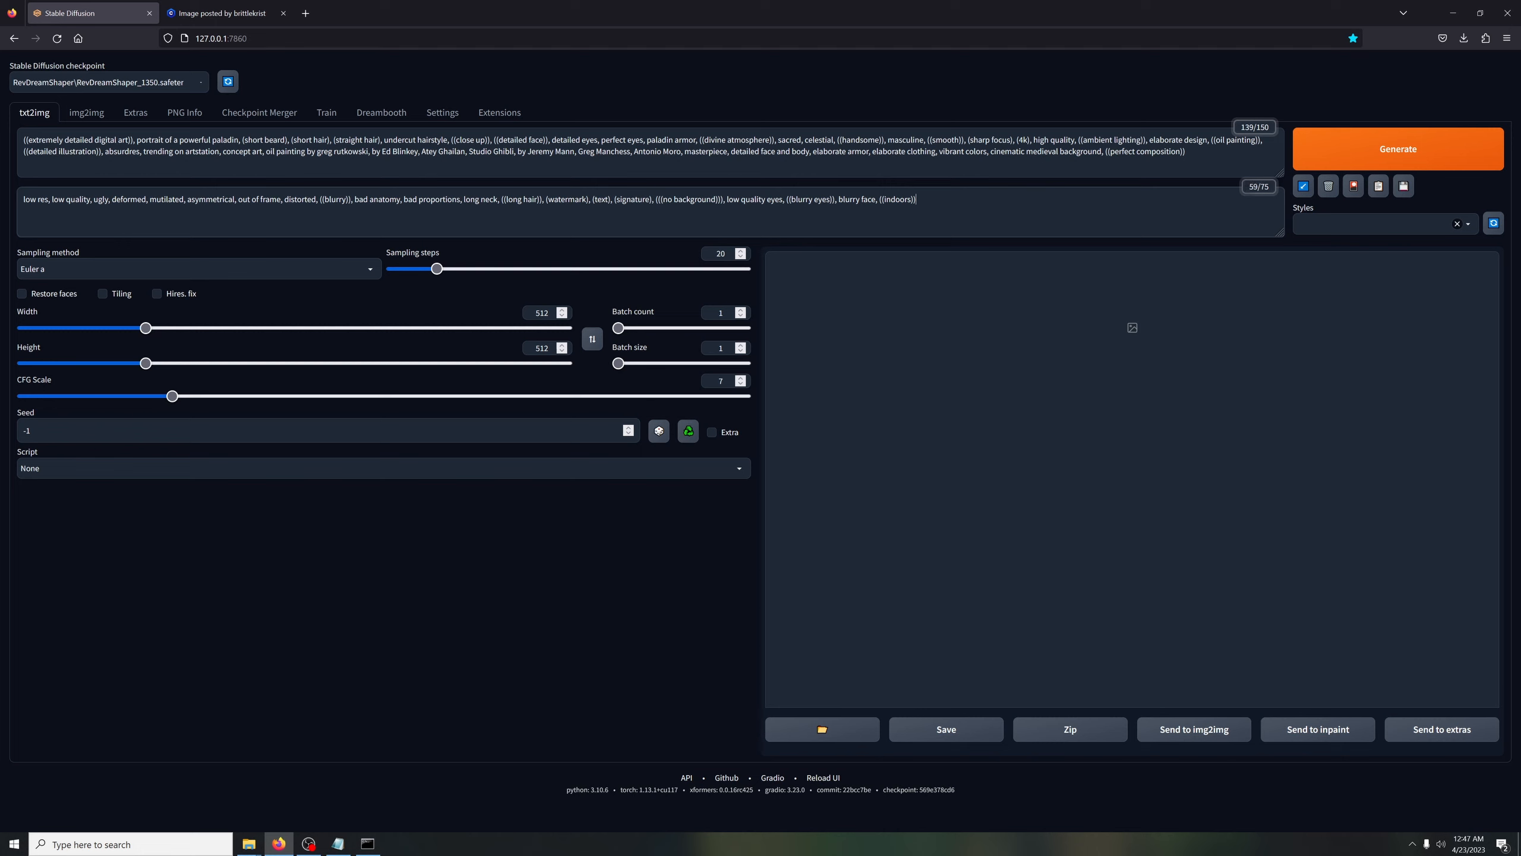
Insert "thxb, man, " at the start of the txt2img prompt
click(24, 140)
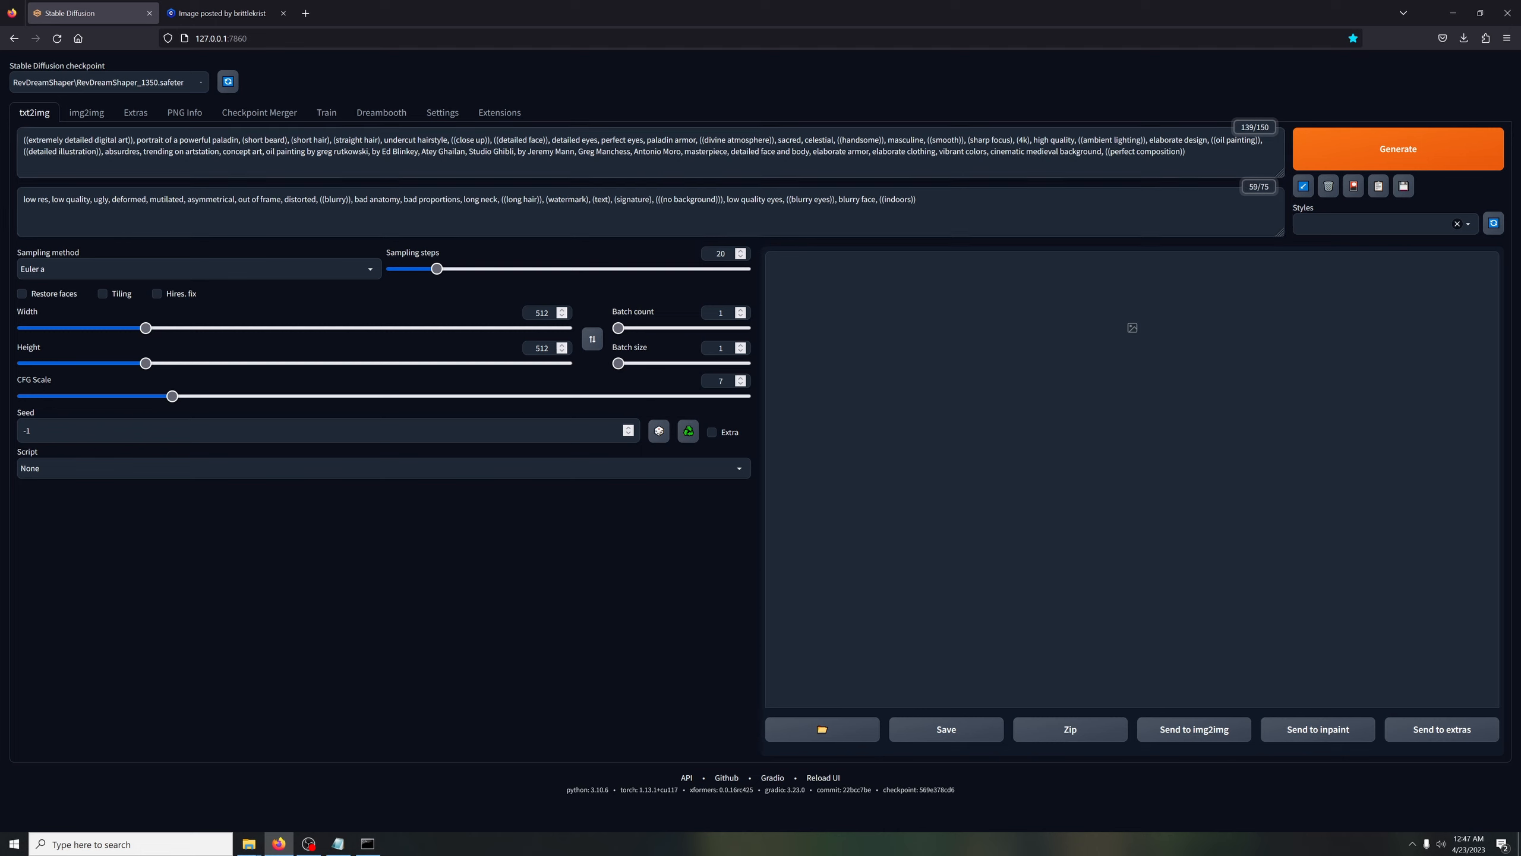
text(thxb)
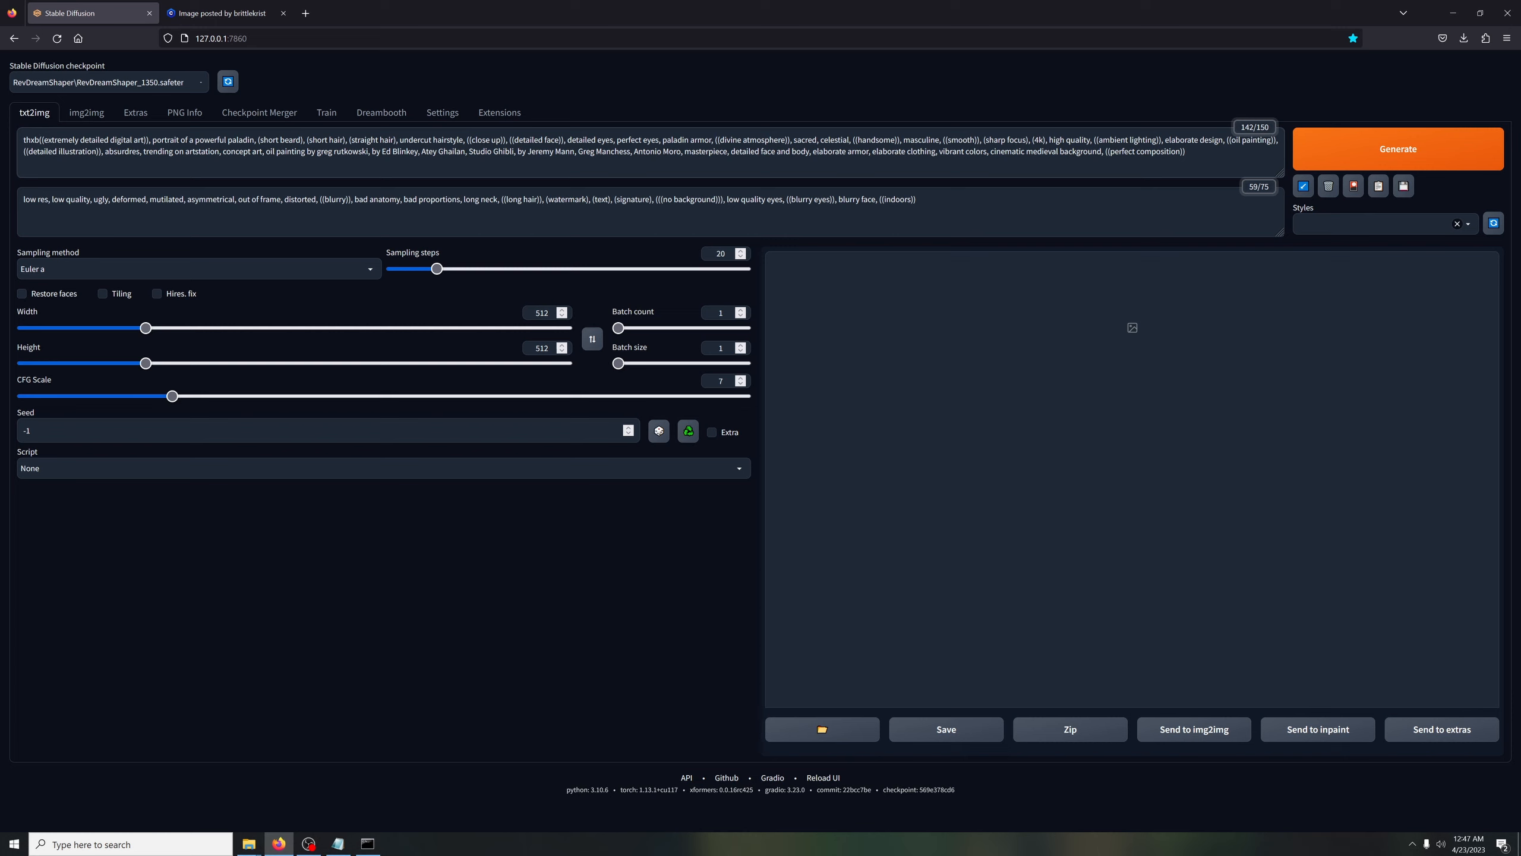
text(, )
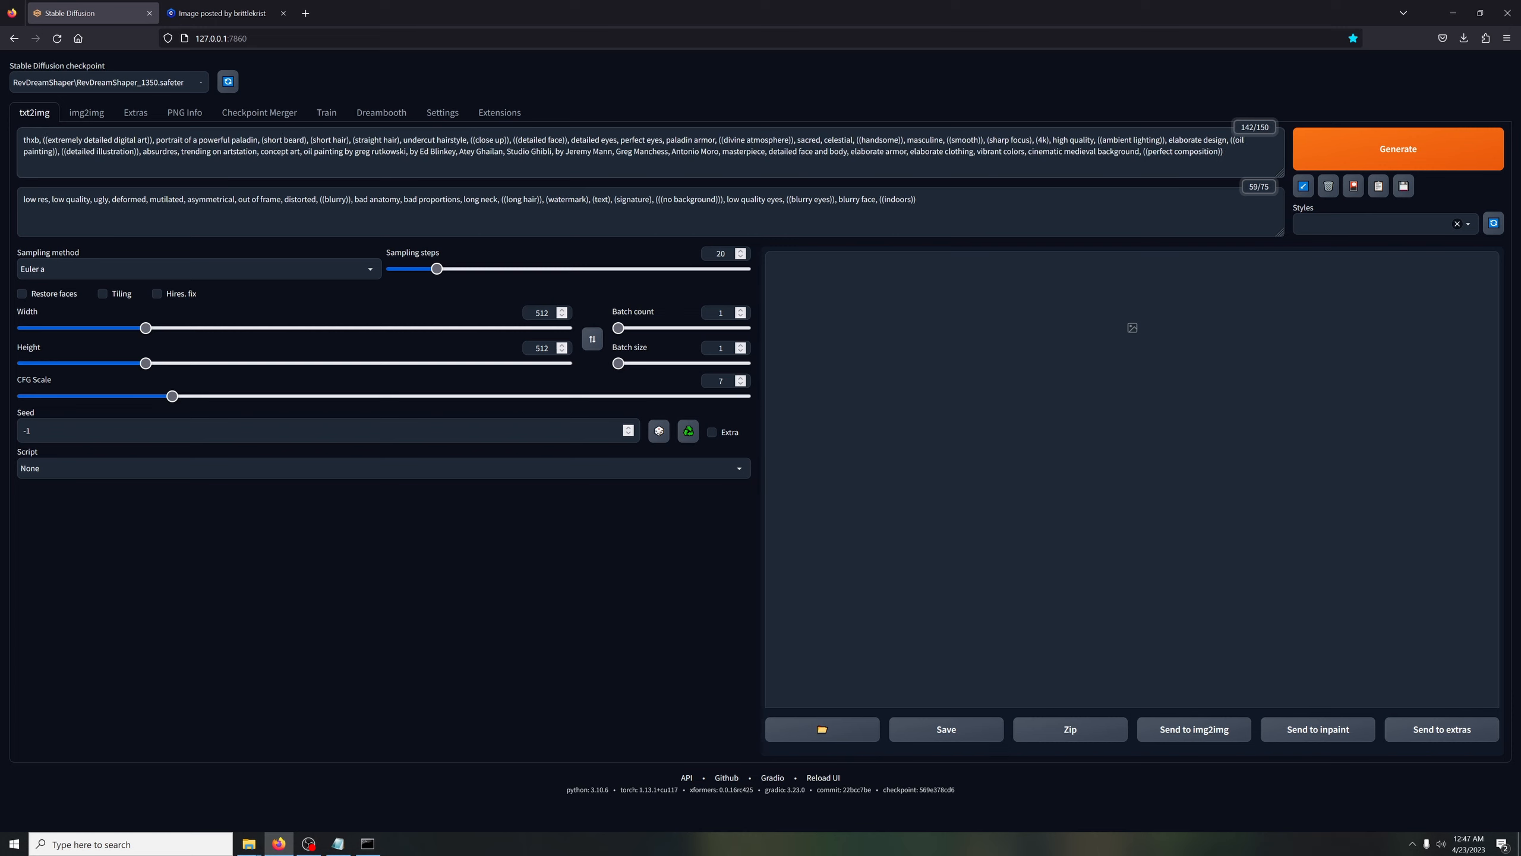
text(man,)
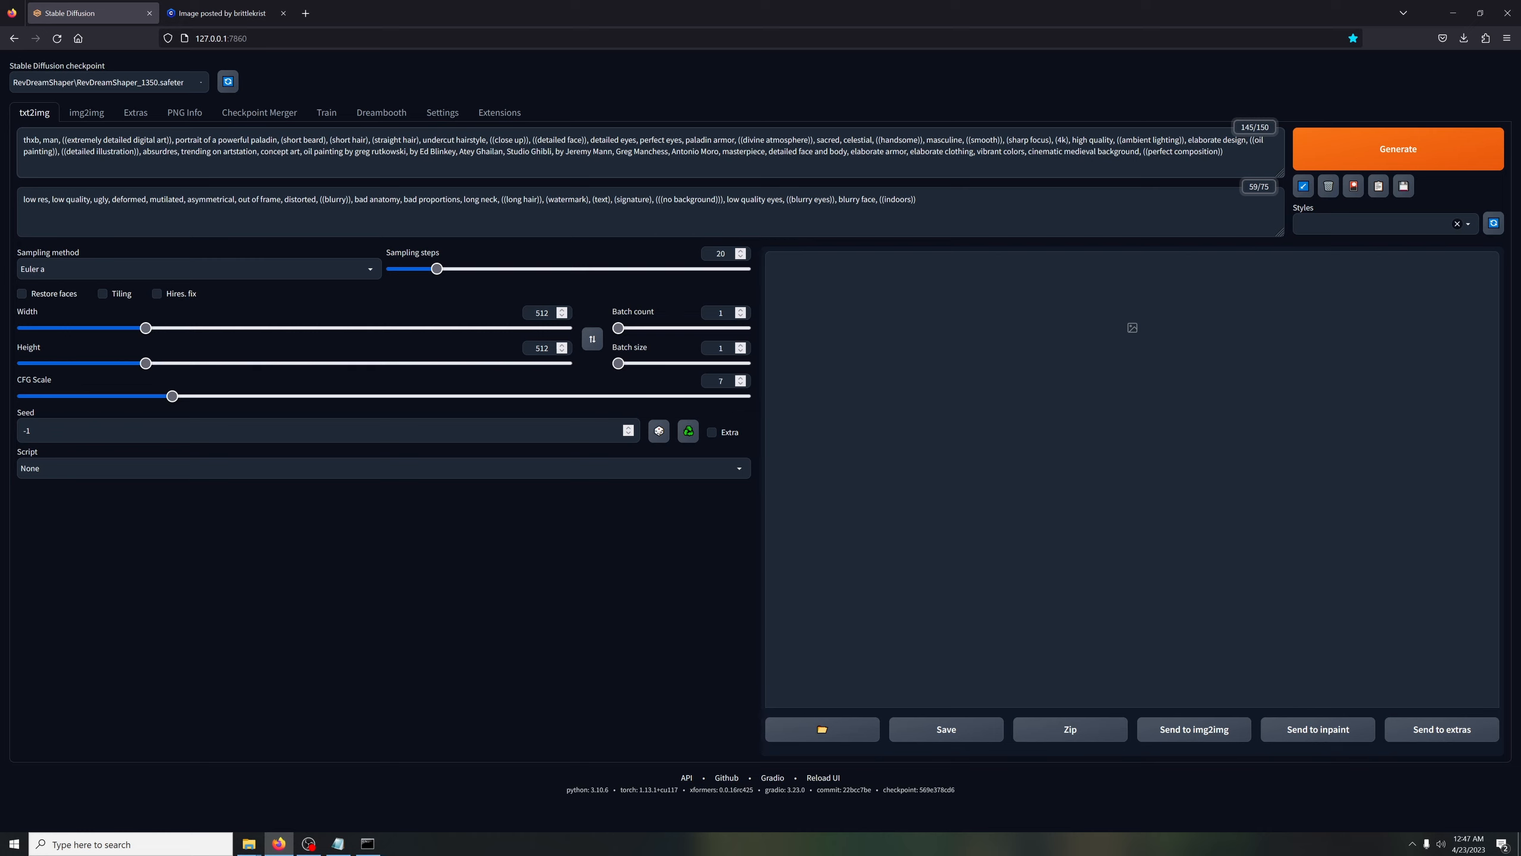
Insert "woman, female, girl, lady, " at the start of the negative prompt, keeping the copied terms
click(23, 200)
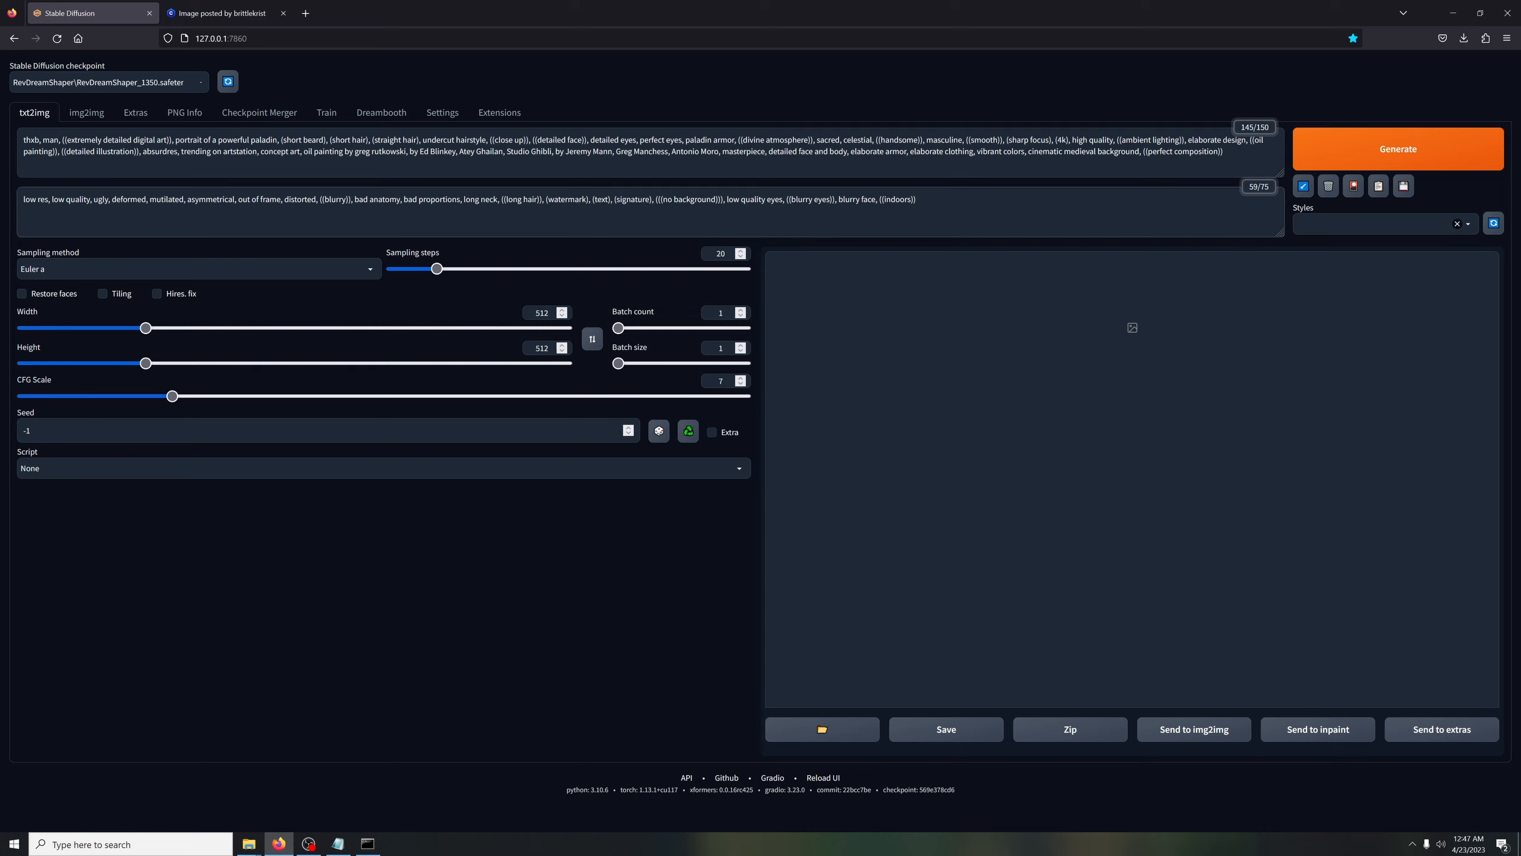
text(oman, female)
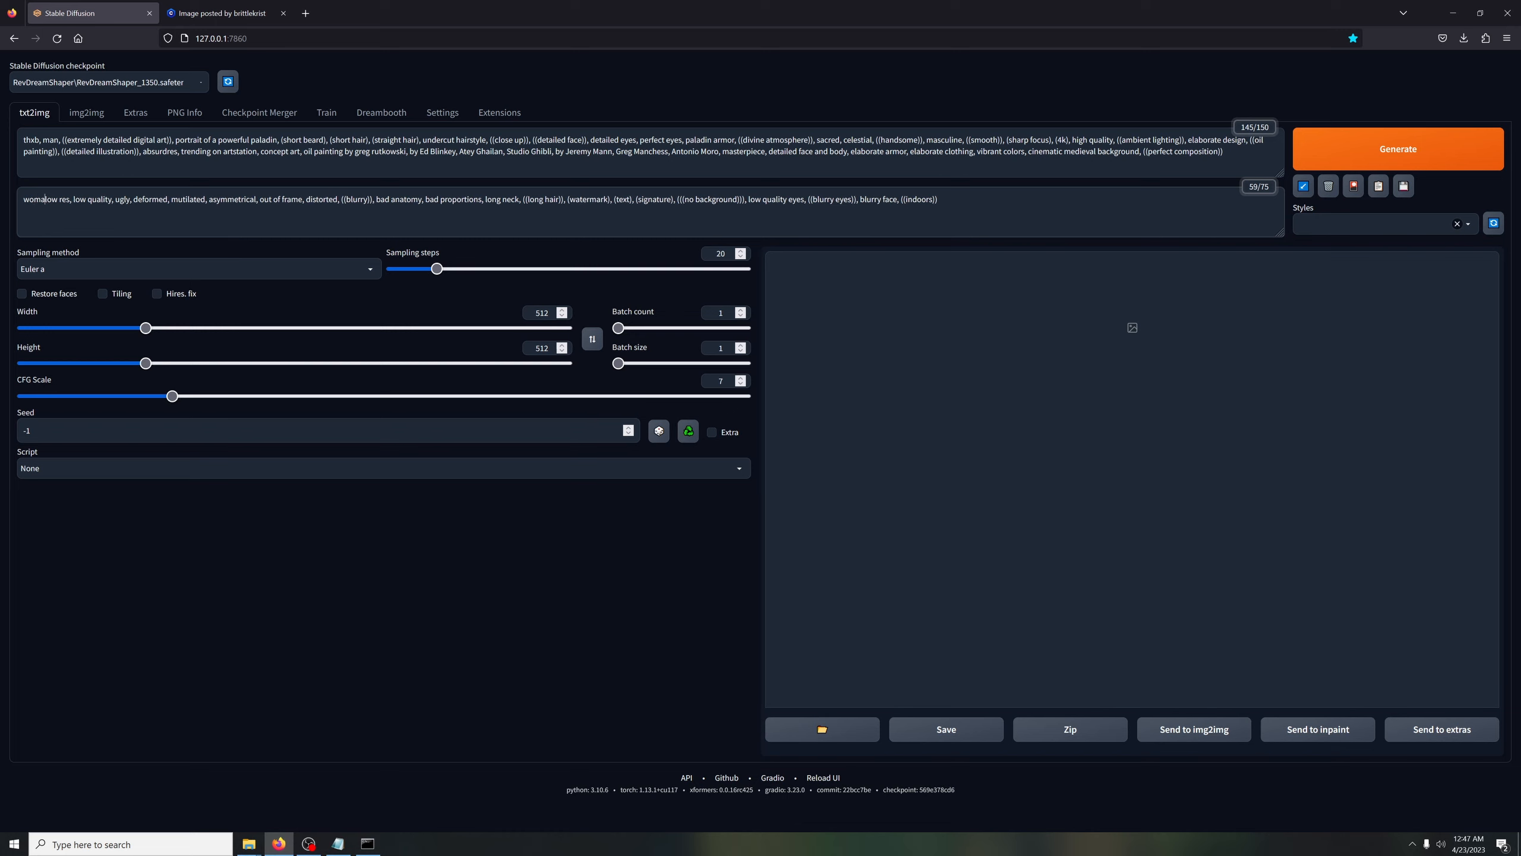
text(,)
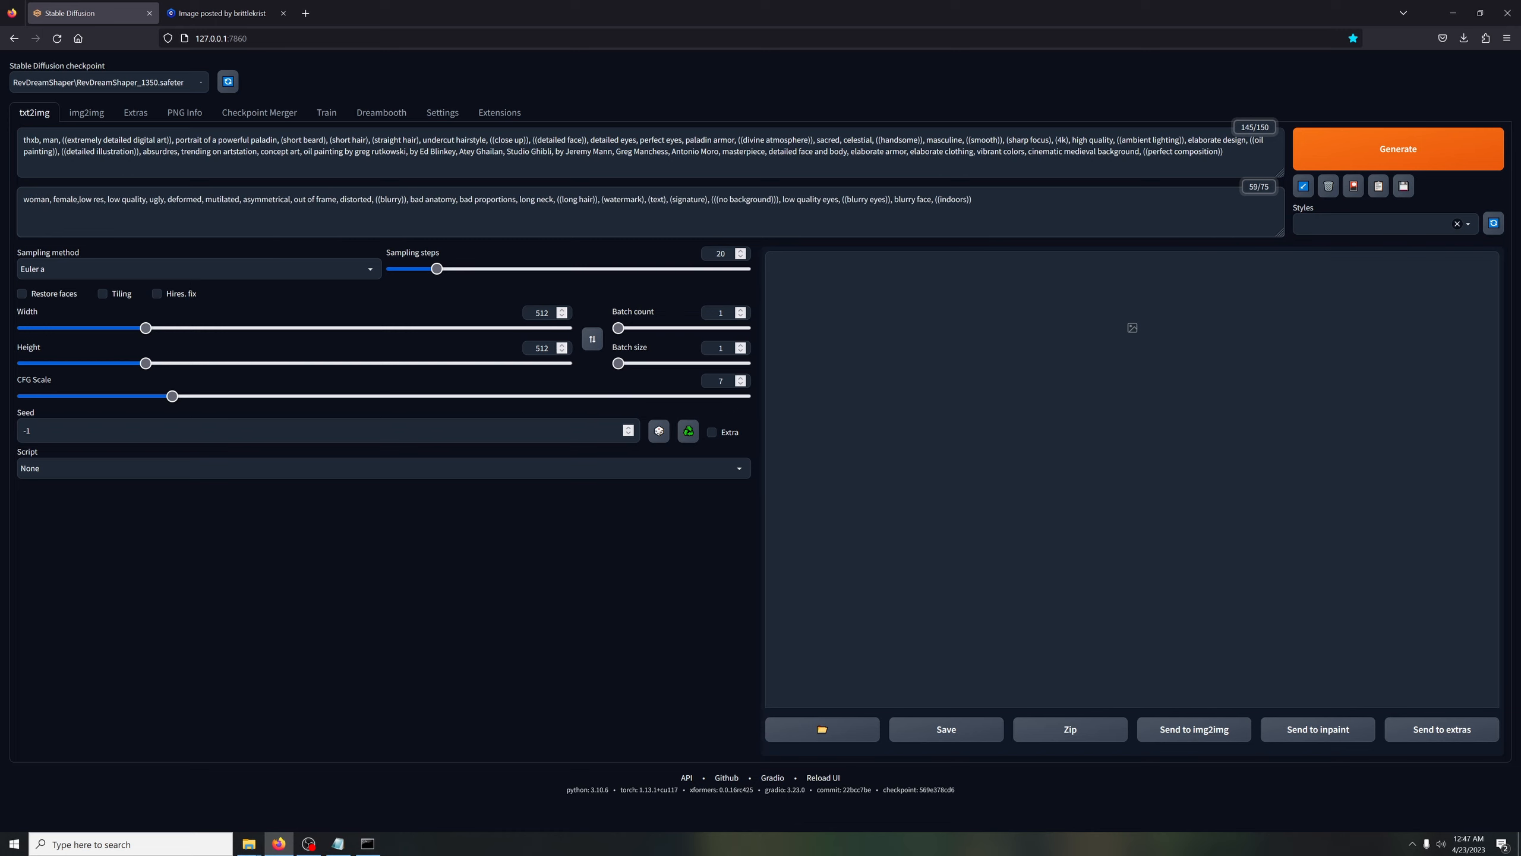
text( girl, )
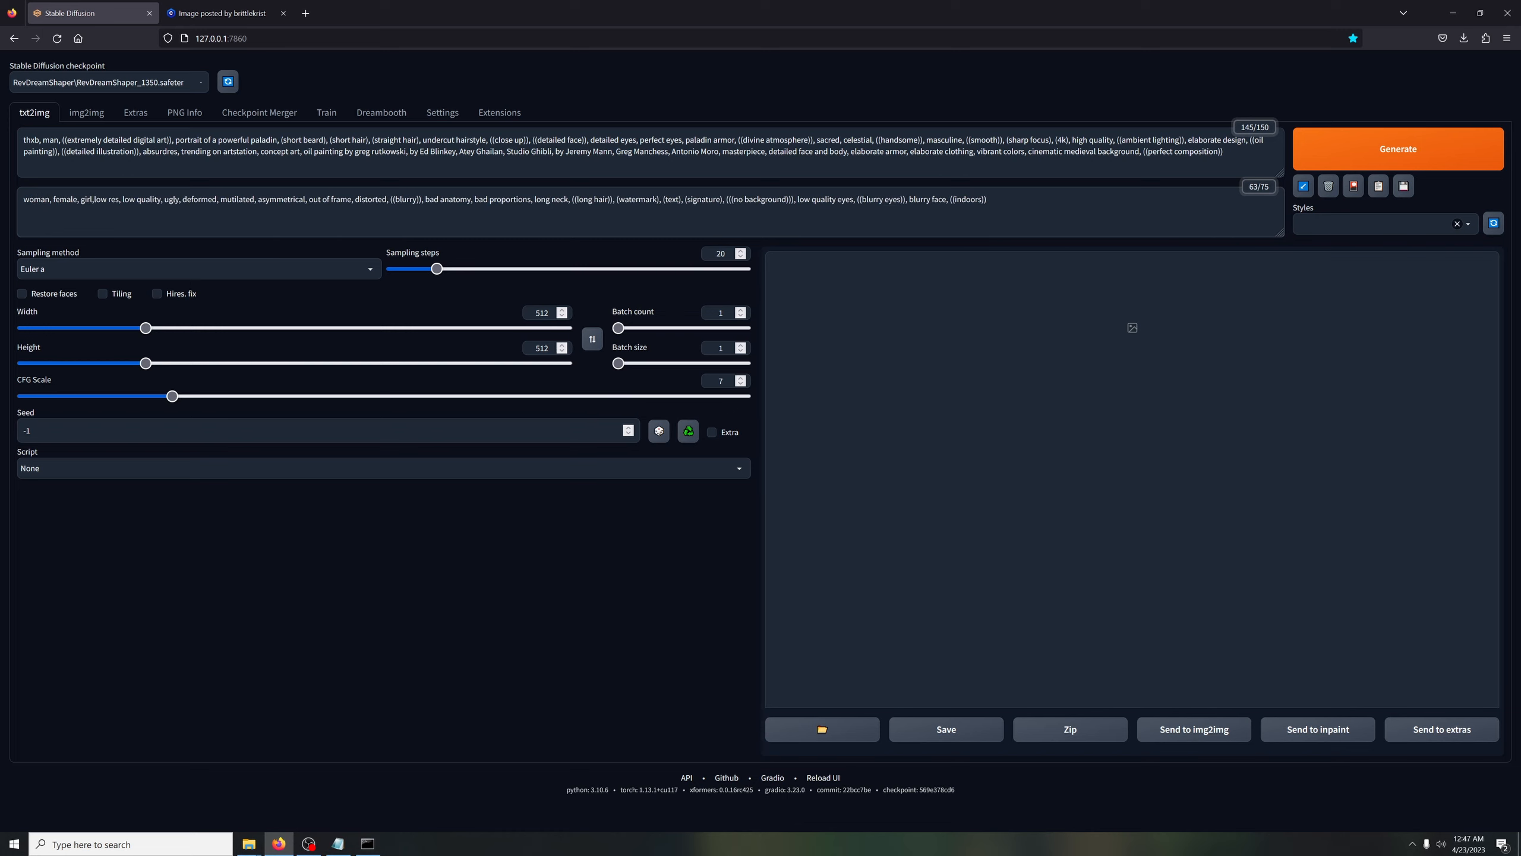
text(lady,)
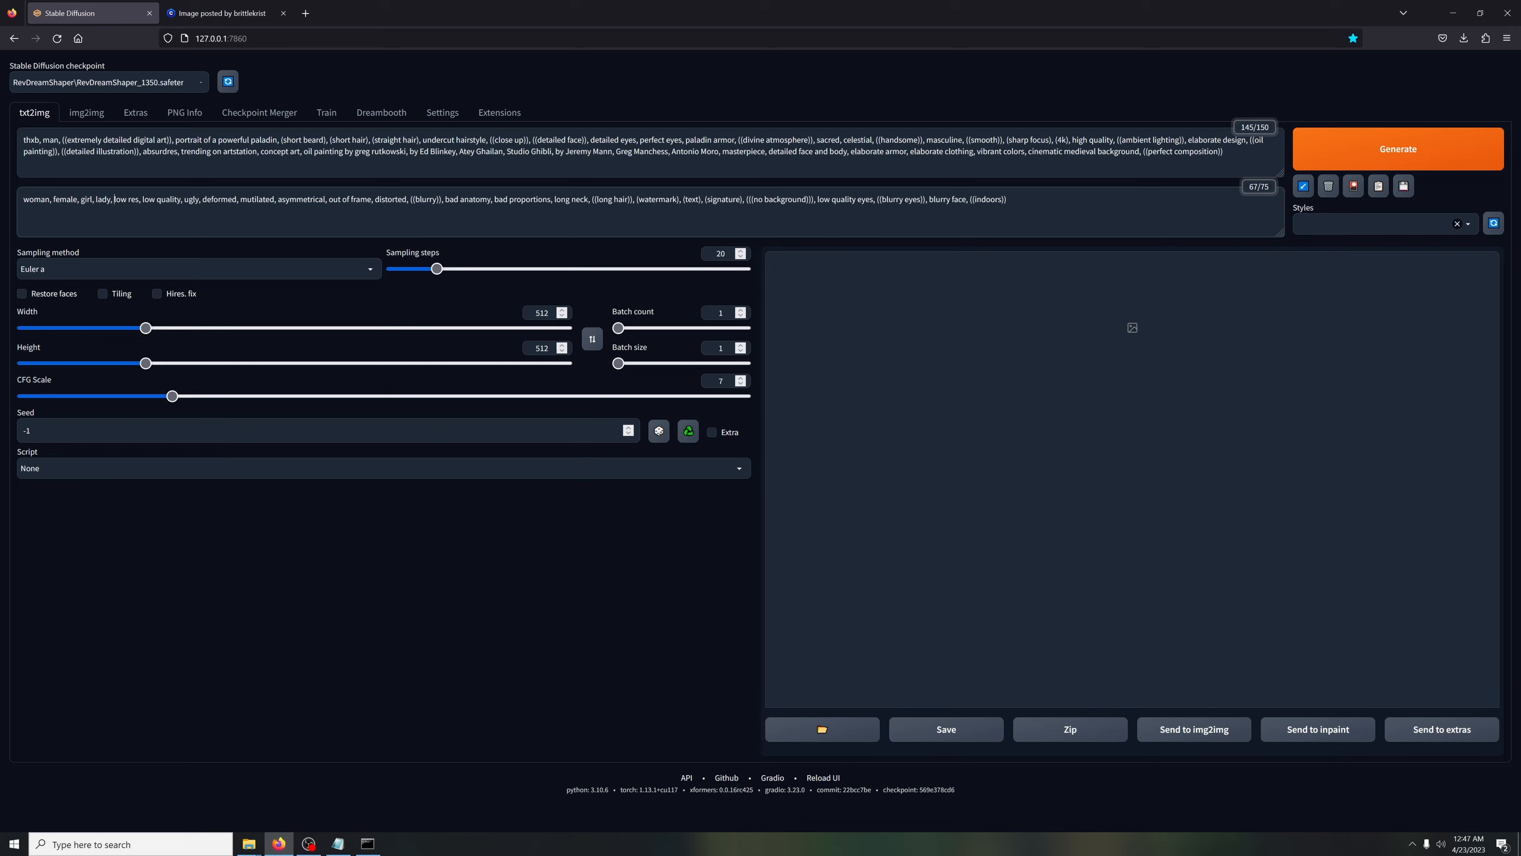
drag(1007, 199, 184, 199)
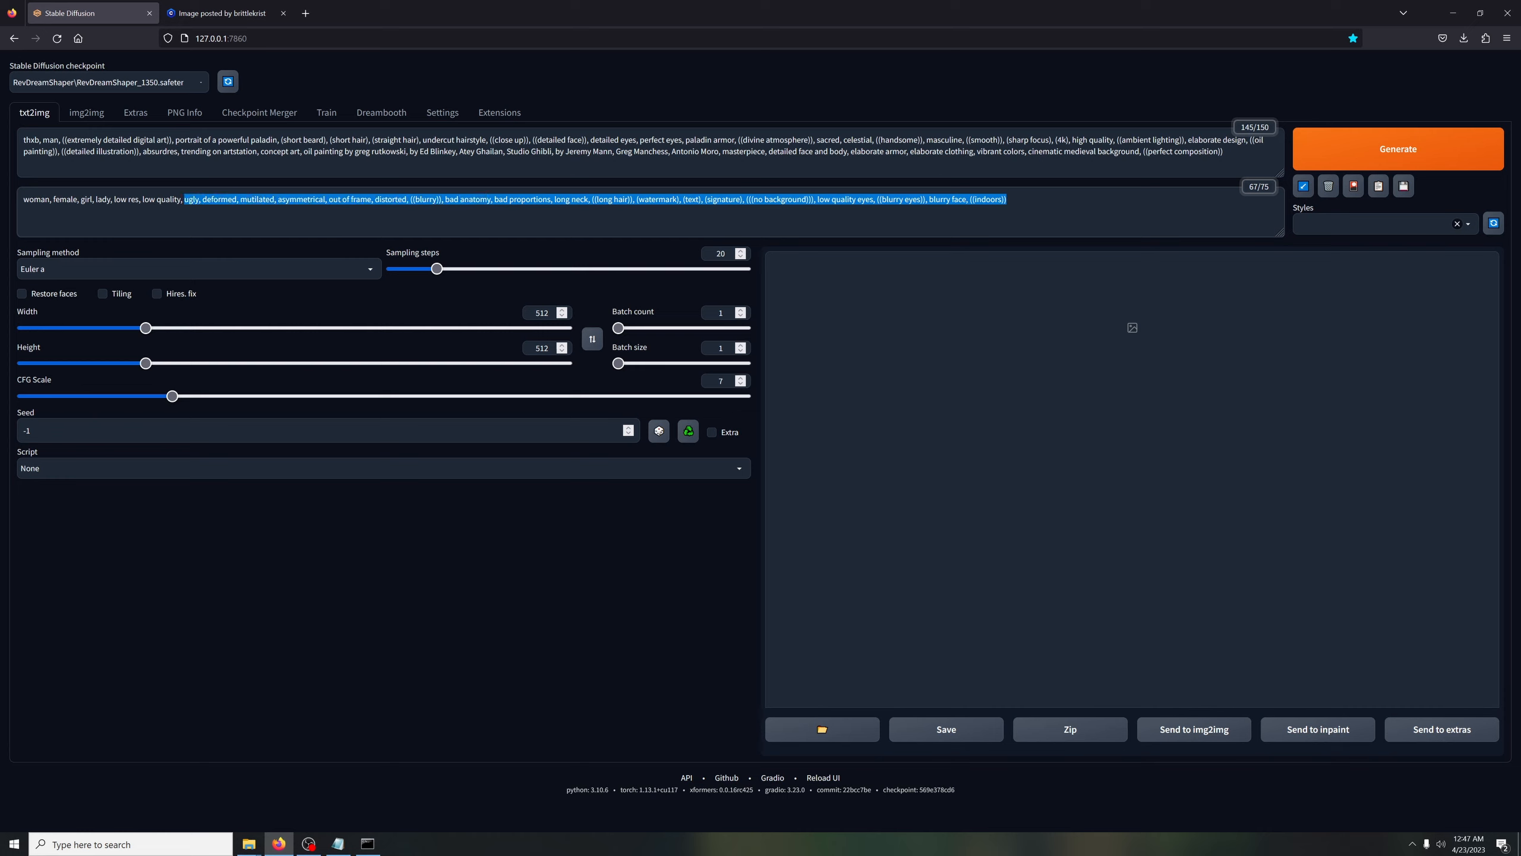
click(188, 199)
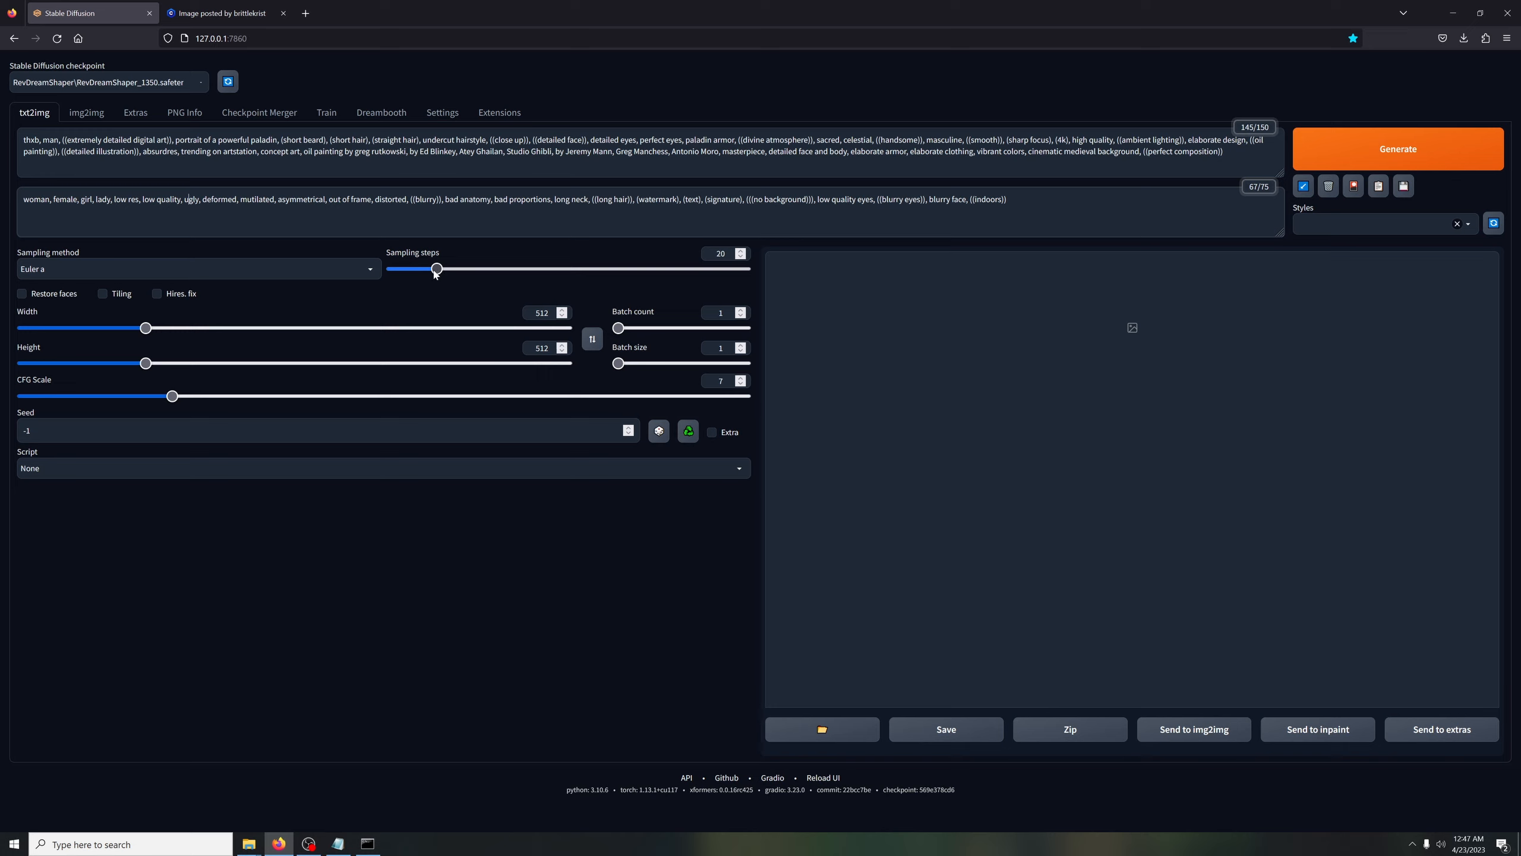
Set the txt2img sampling steps to 30 and the CFG scale to 12.5
drag(436, 270, 451, 271)
mouse_move(448, 272)
mouse_down()
mouse_move(763, 283)
mouse_move(461, 271)
mouse_up()
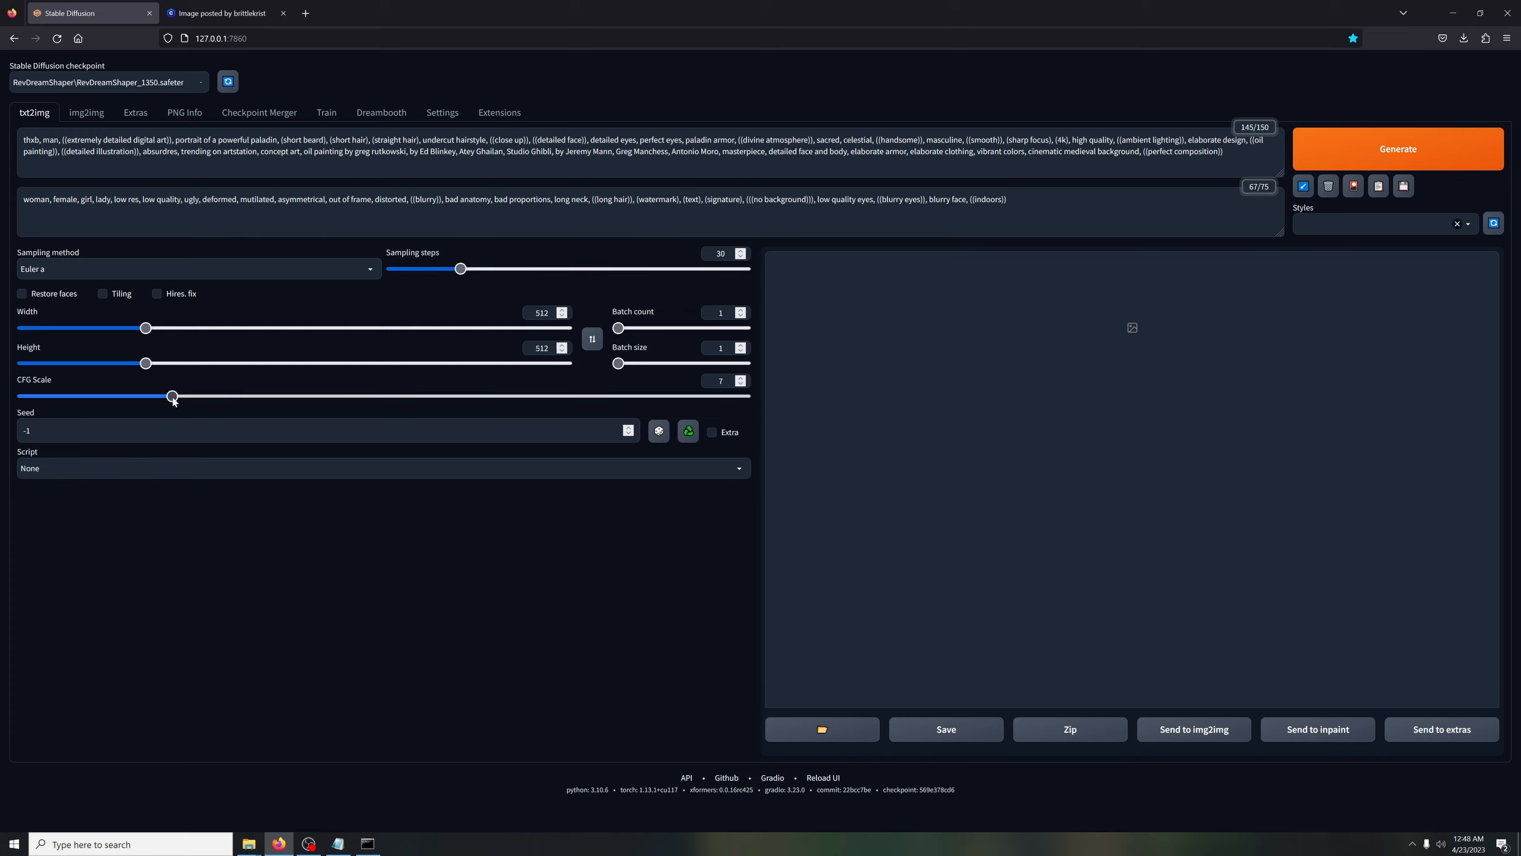
drag(172, 400, 296, 385)
mouse_move(296, 399)
mouse_down()
mouse_move(328, 400)
mouse_move(309, 390)
mouse_up()
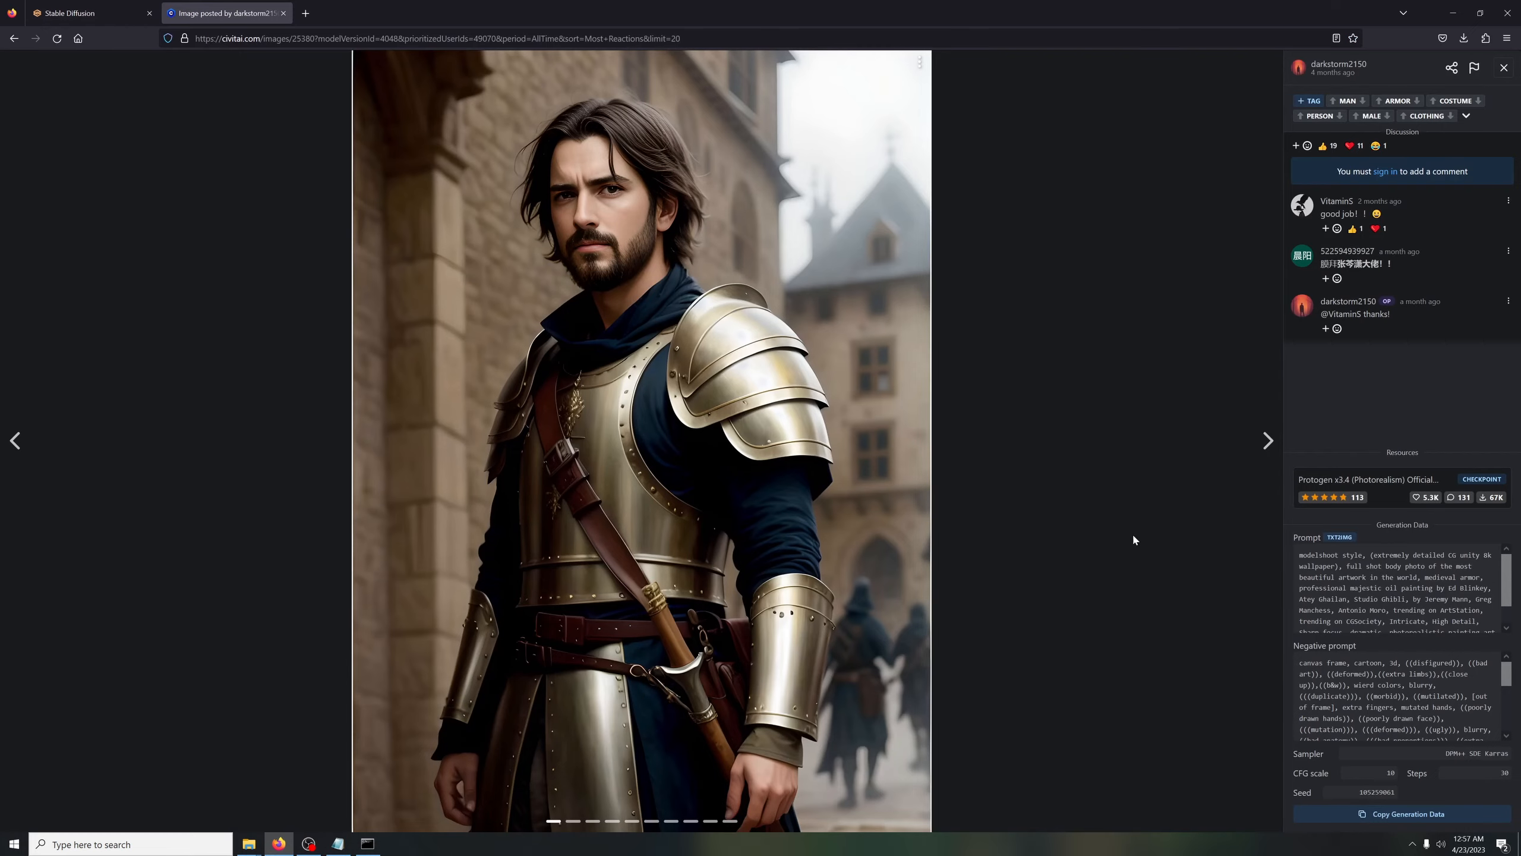
Copy the armored man image's prompt and negative prompt from its Civitai generation data for use in txt2img
drag(1298, 576, 1293, 639)
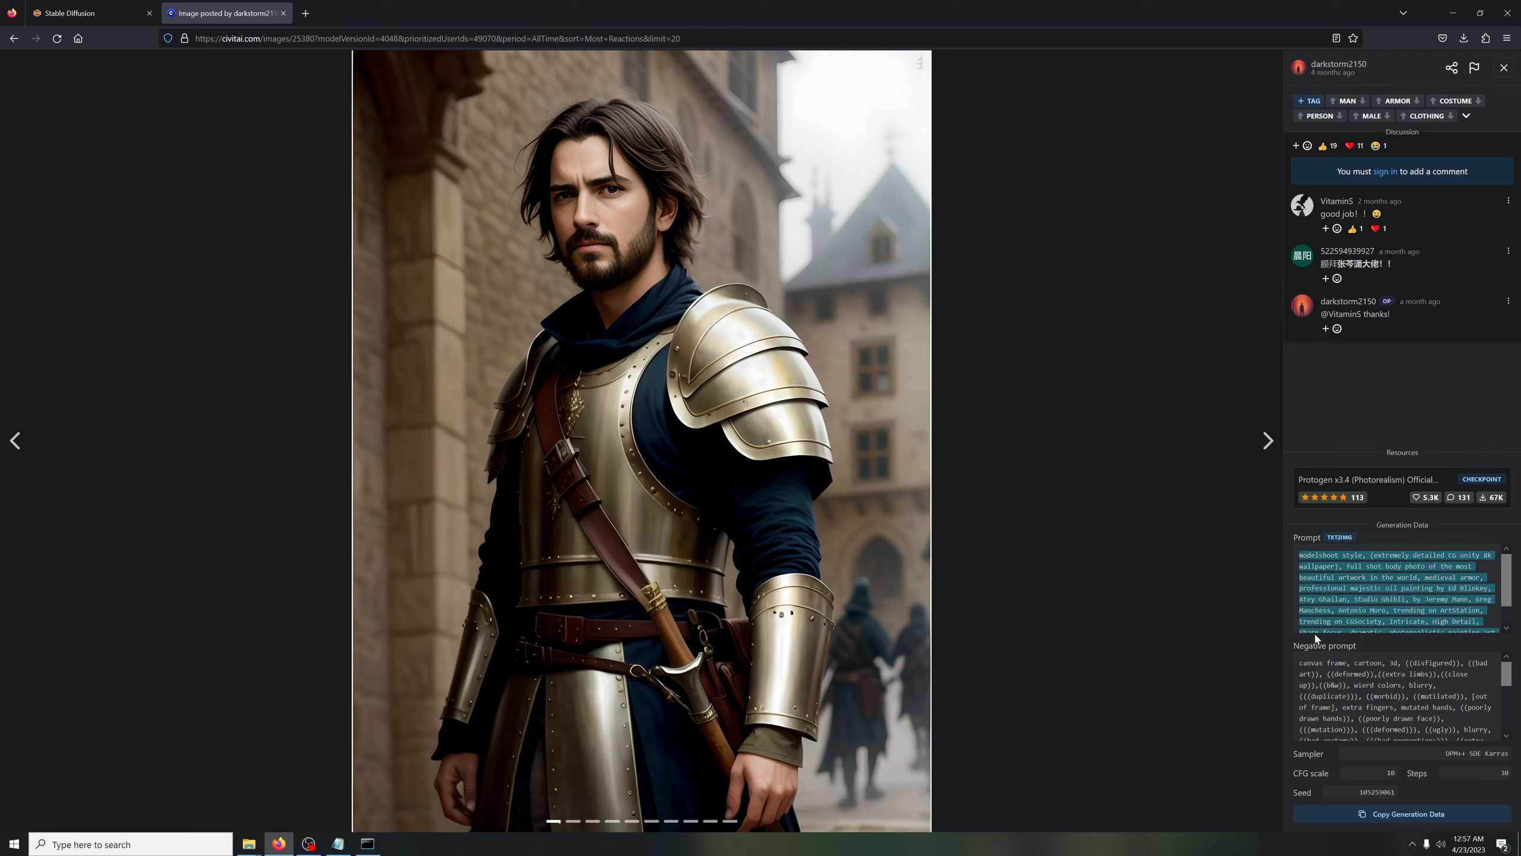
drag(1492, 733, 1272, 633)
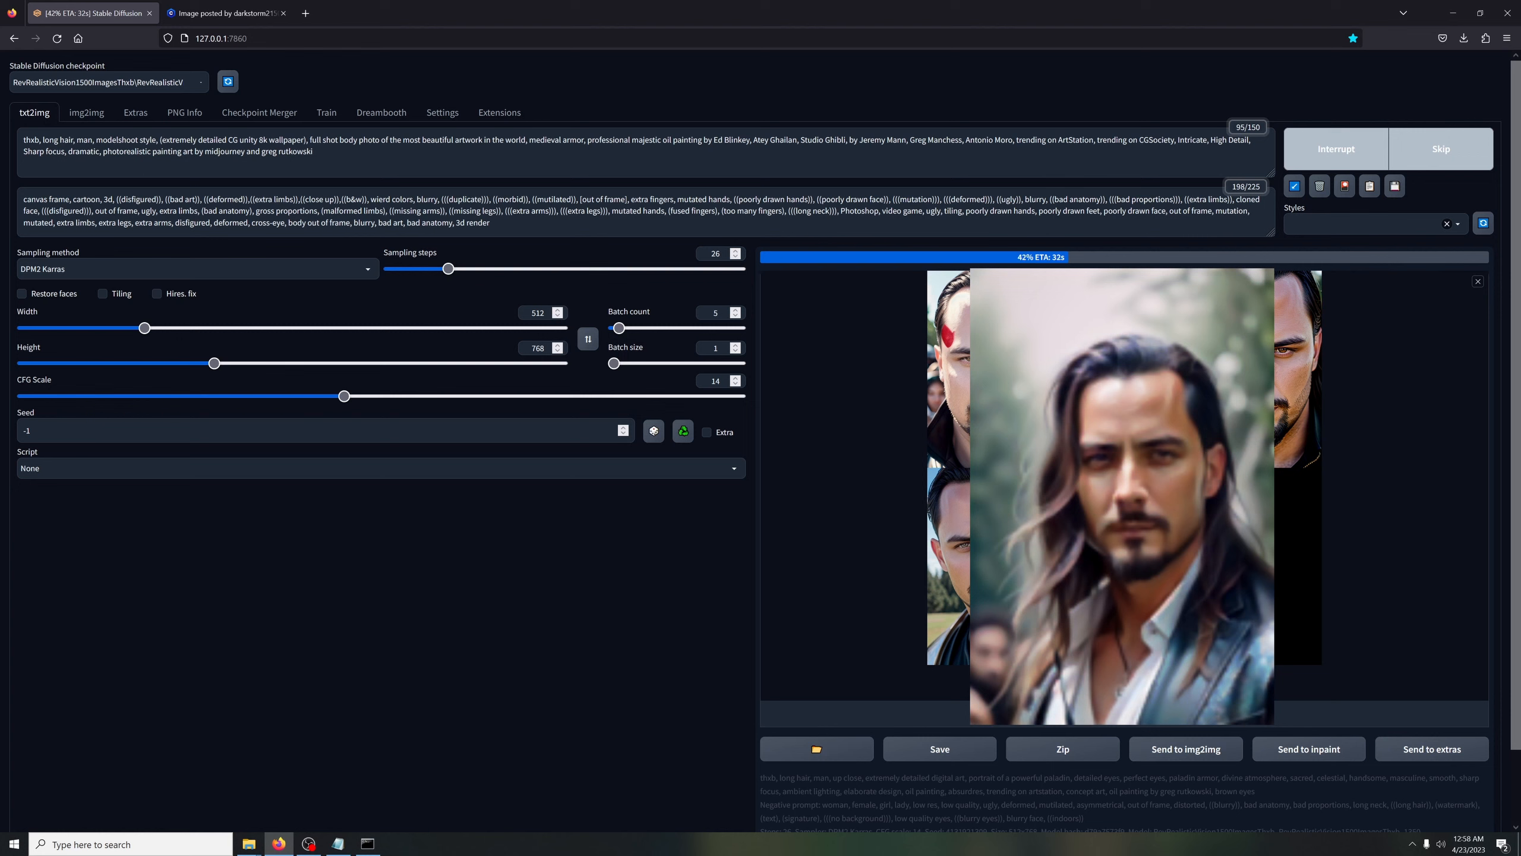
drag(315, 152, 902, 141)
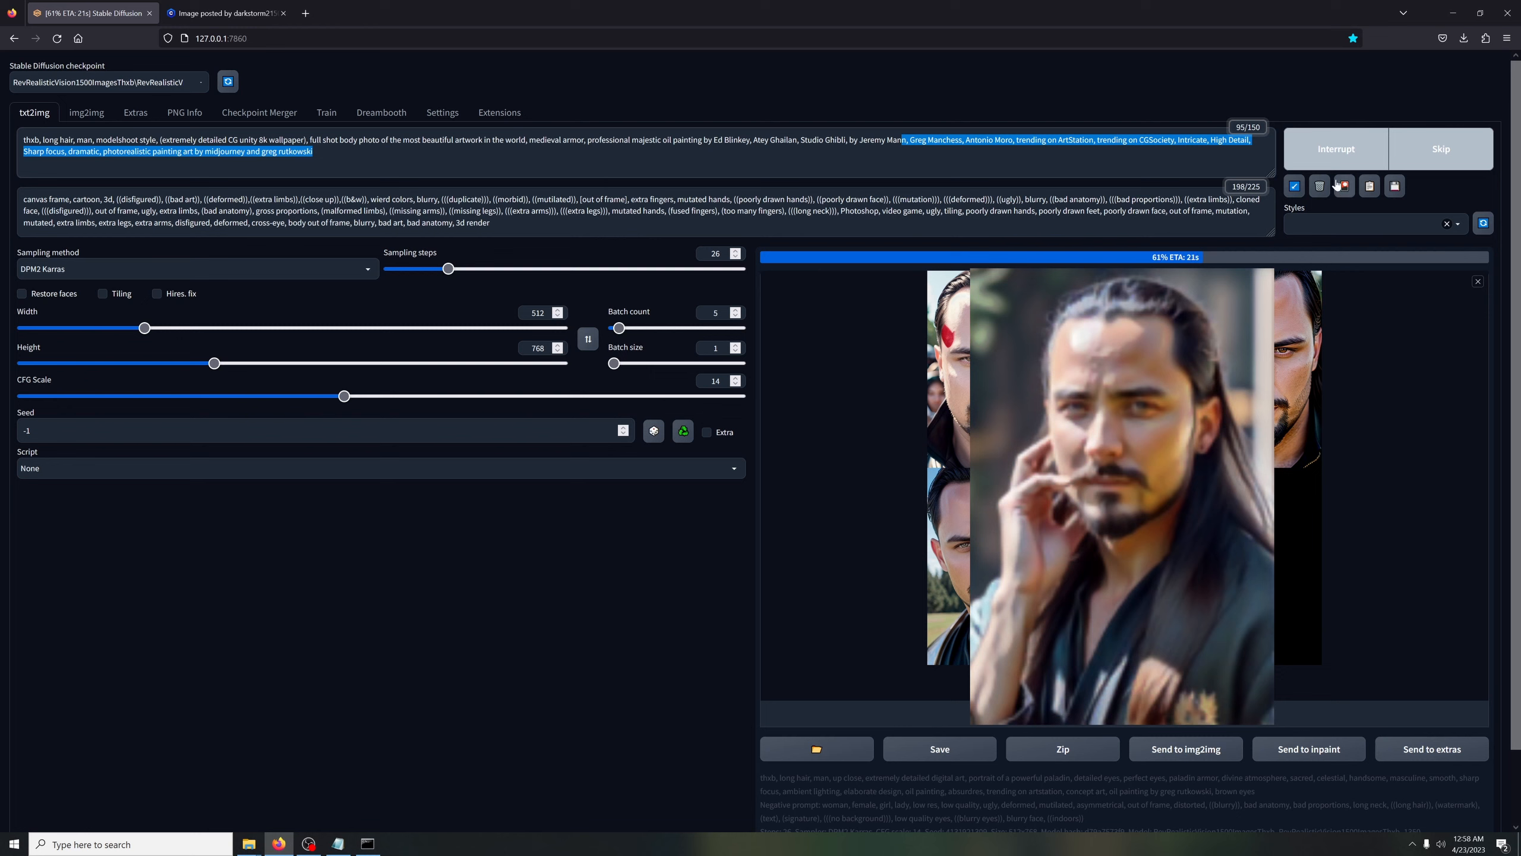
click(462, 525)
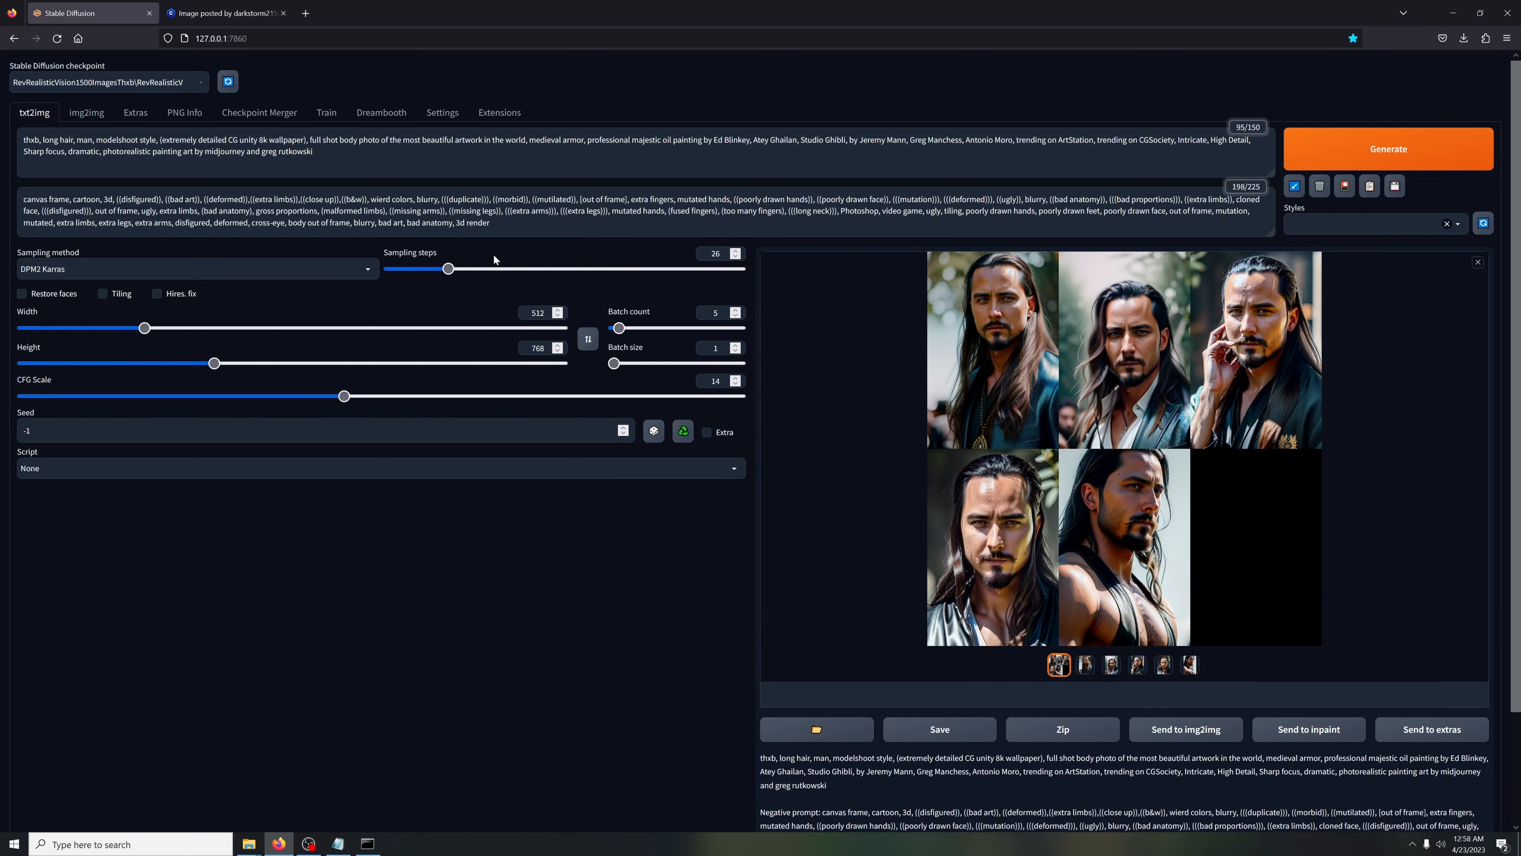
Change the sampling method to Euler and generate a batch of images
click(274, 275)
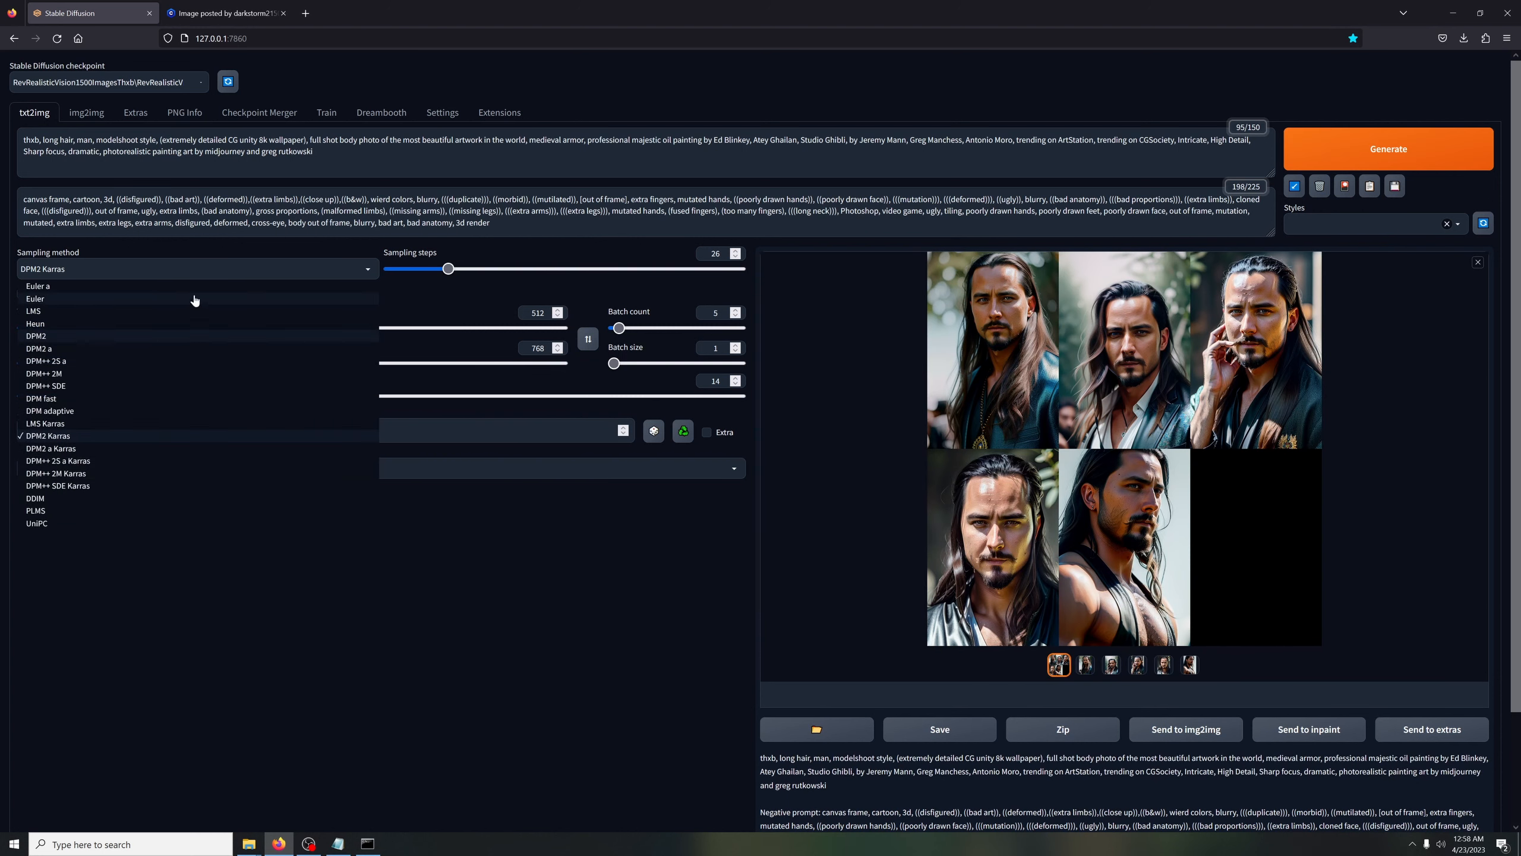
click(193, 300)
click(1330, 161)
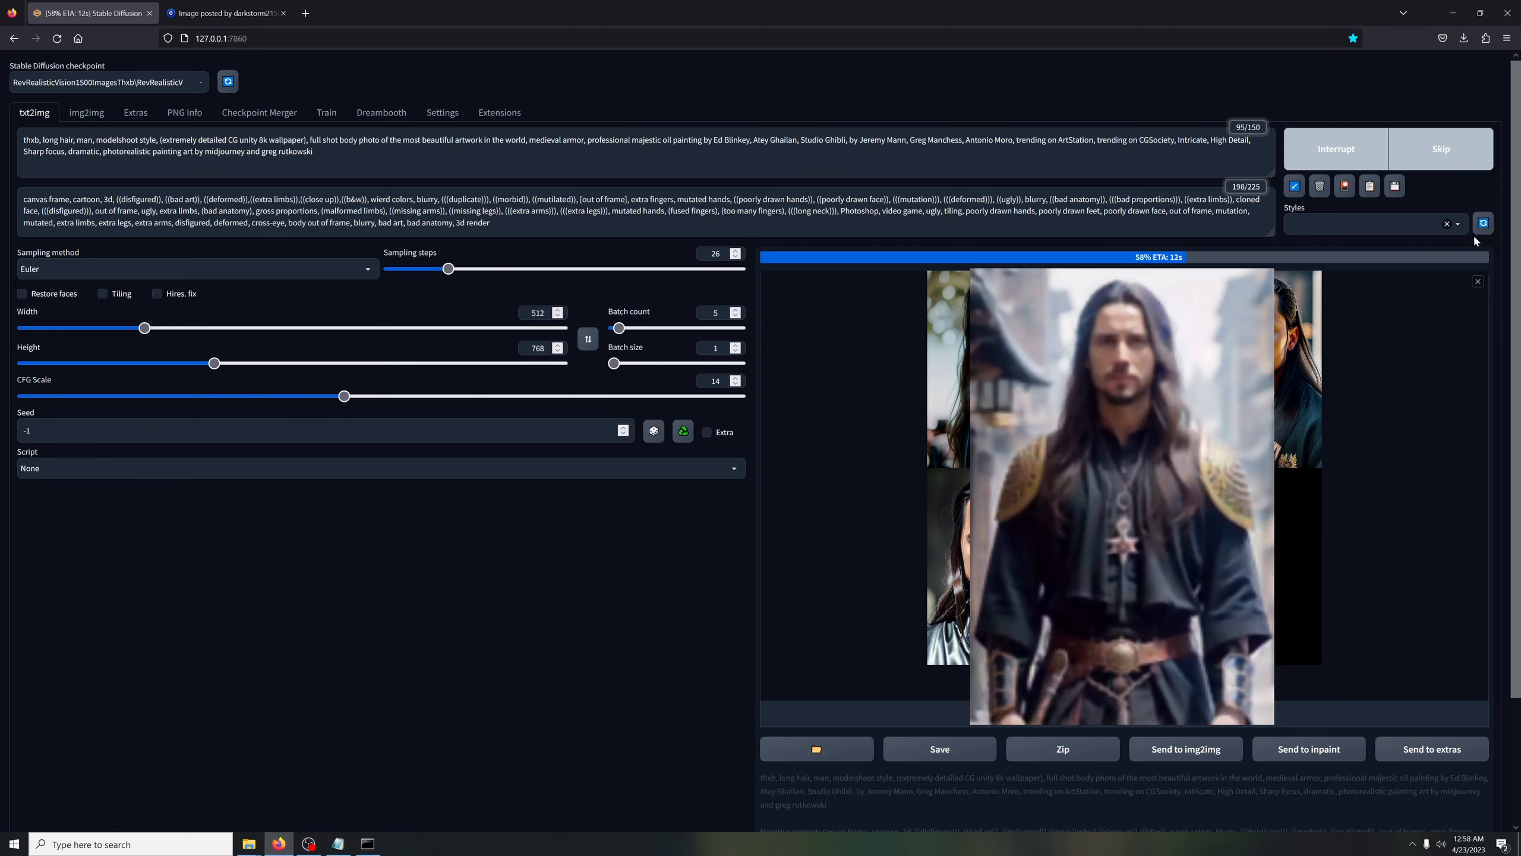
Inspect the generated grid enlarged, and generate another Euler batch with the batch count set to 22
drag(618, 328, 632, 328)
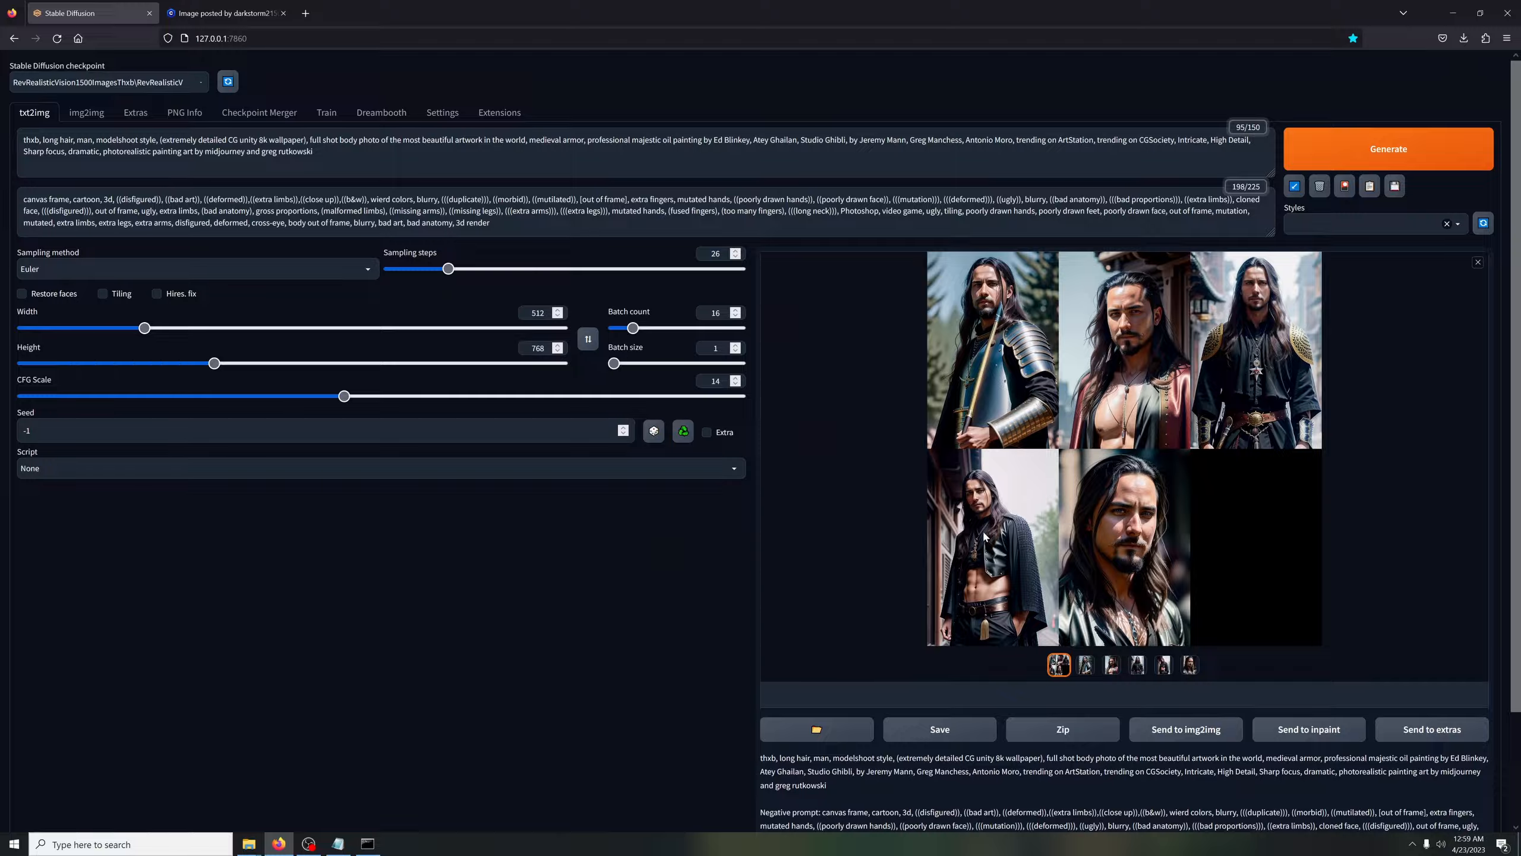
click(776, 429)
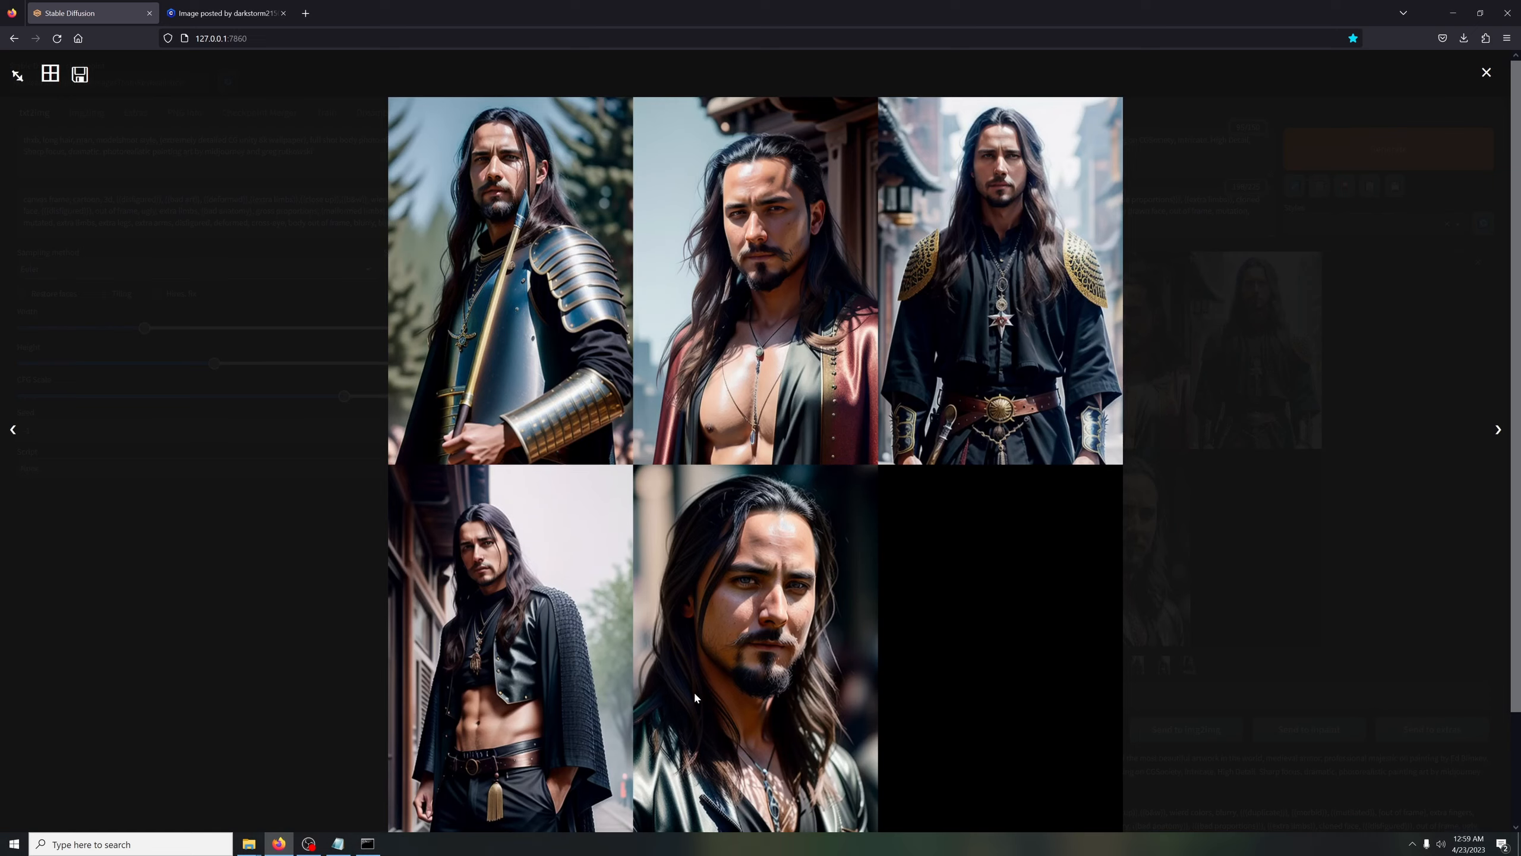
click(1487, 73)
click(240, 267)
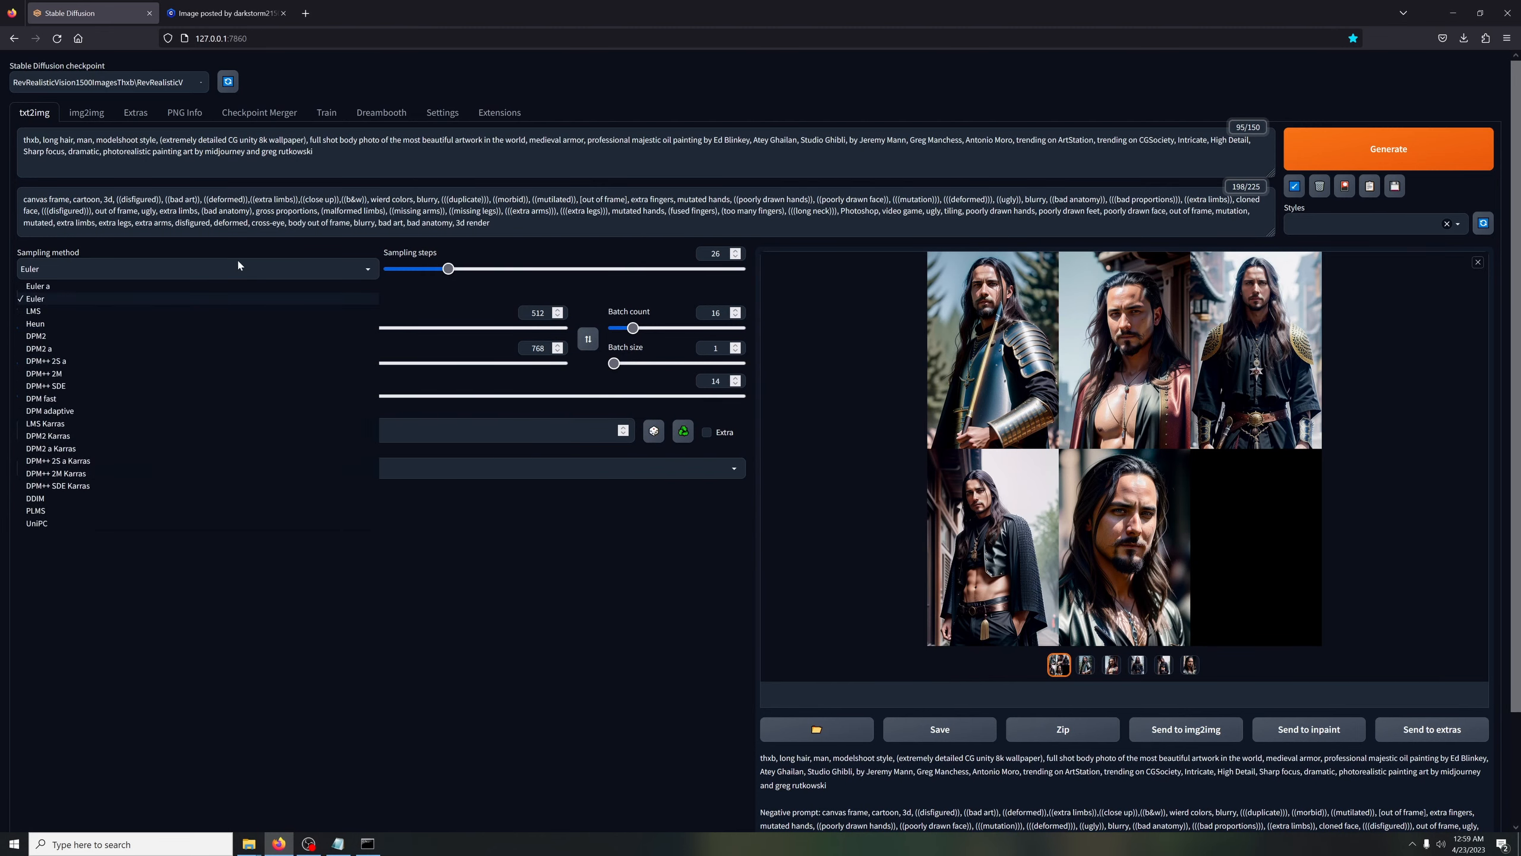
click(595, 619)
drag(632, 328, 640, 328)
click(1324, 155)
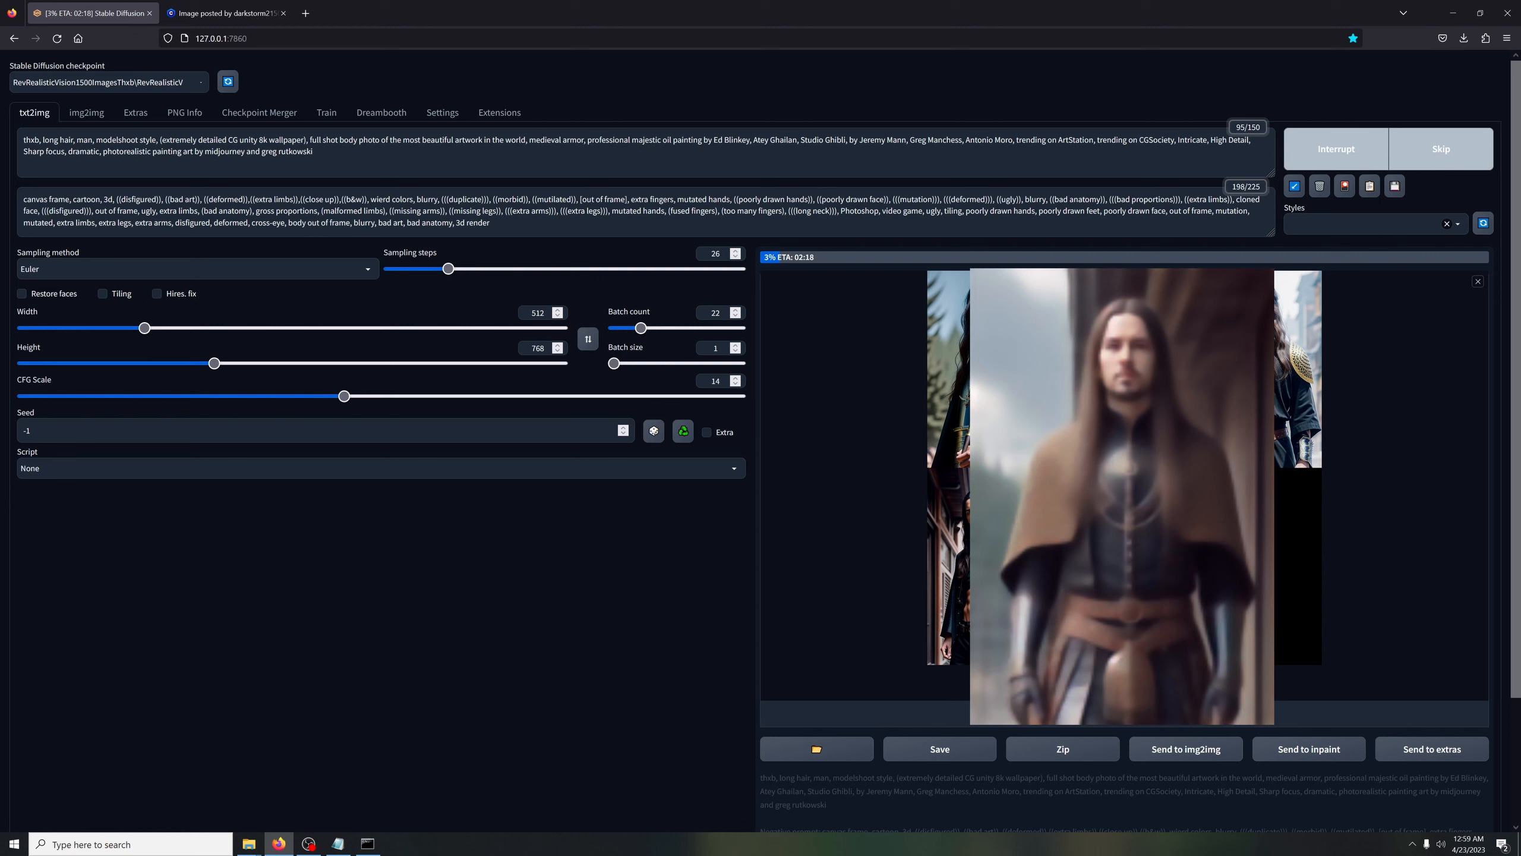
drag(314, 152, 77, 140)
click(323, 153)
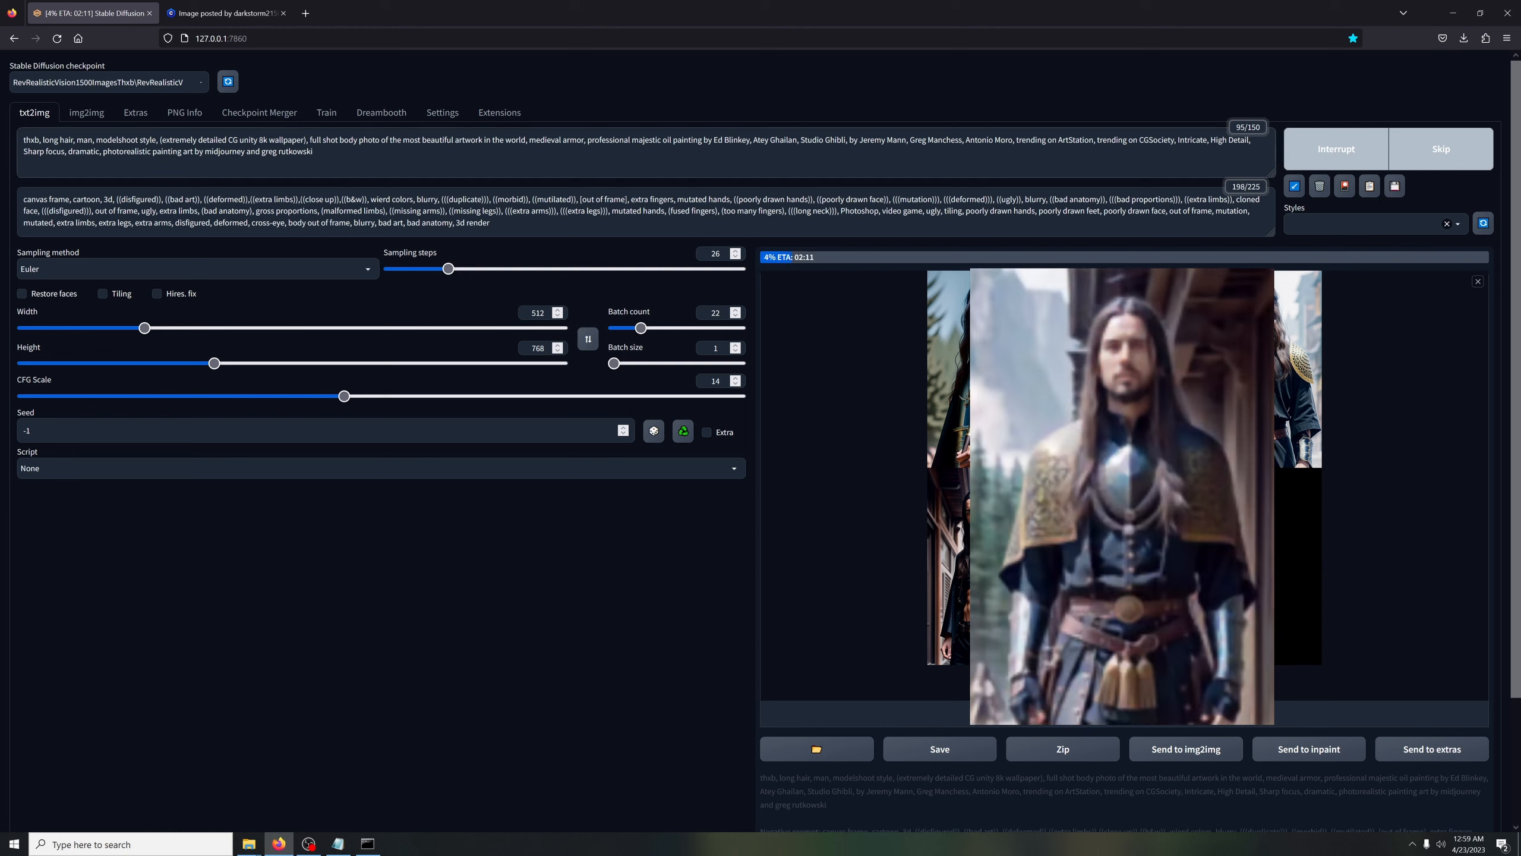
drag(315, 153, 1179, 140)
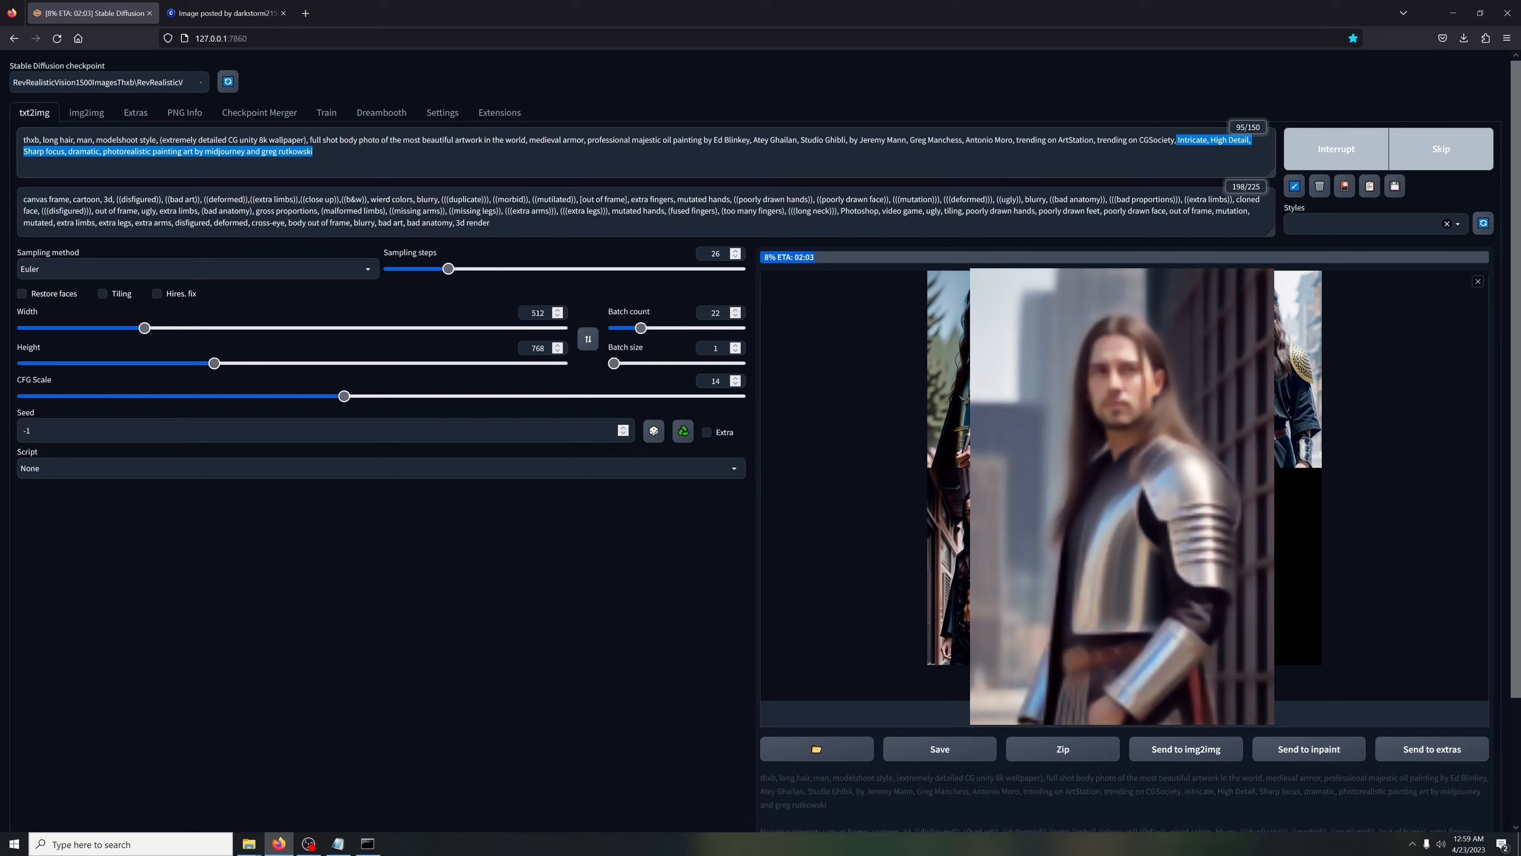
Remove "(extremely detailed CG unity" and "wallpaper)," from the prompt, keeping "8k", and restart the image generation
drag(309, 140, 270, 140)
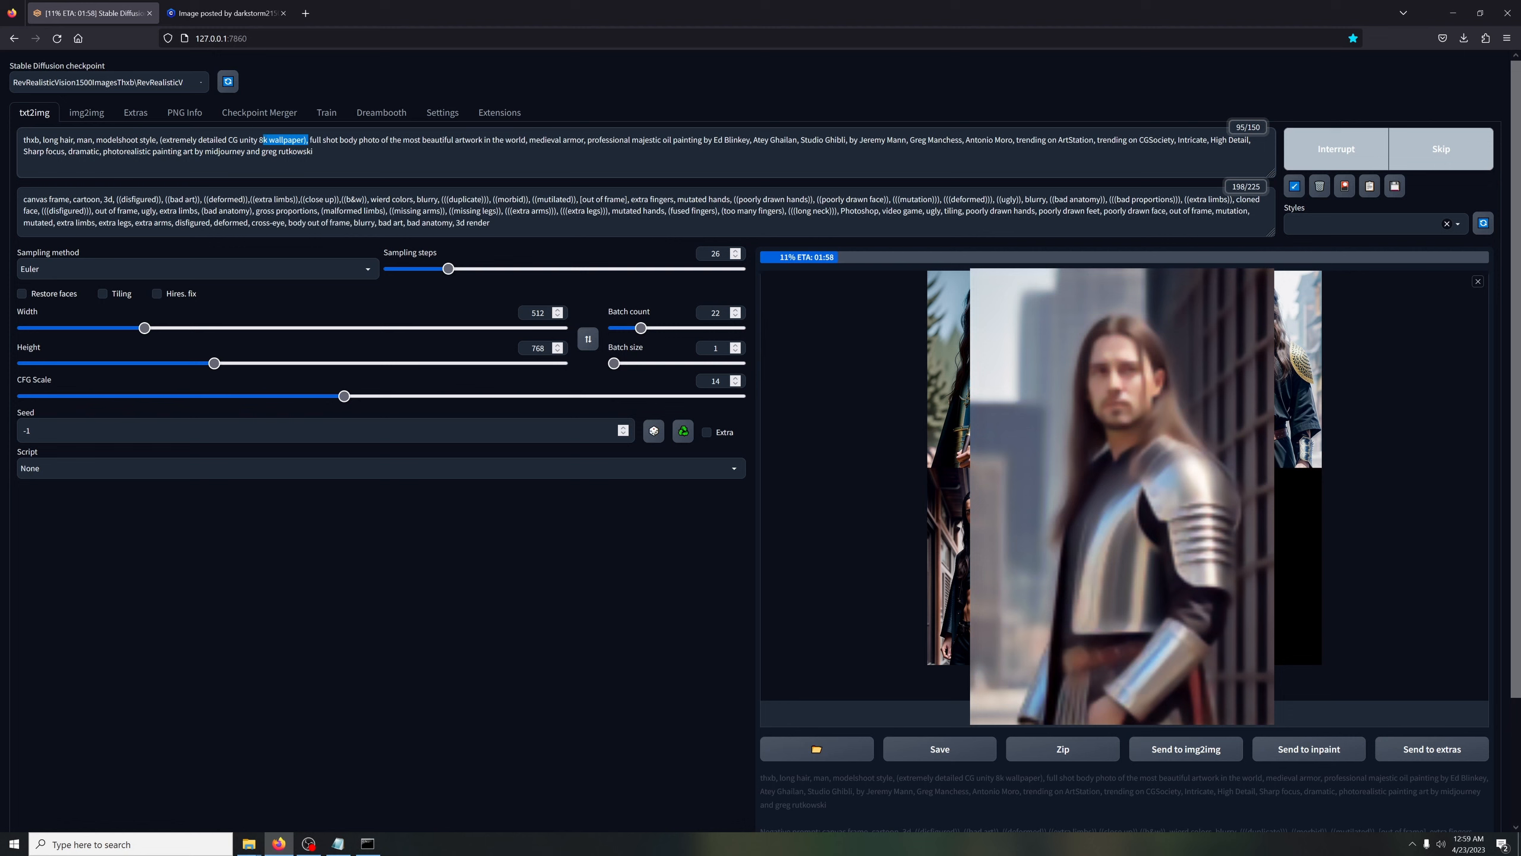
key(BackSpace)
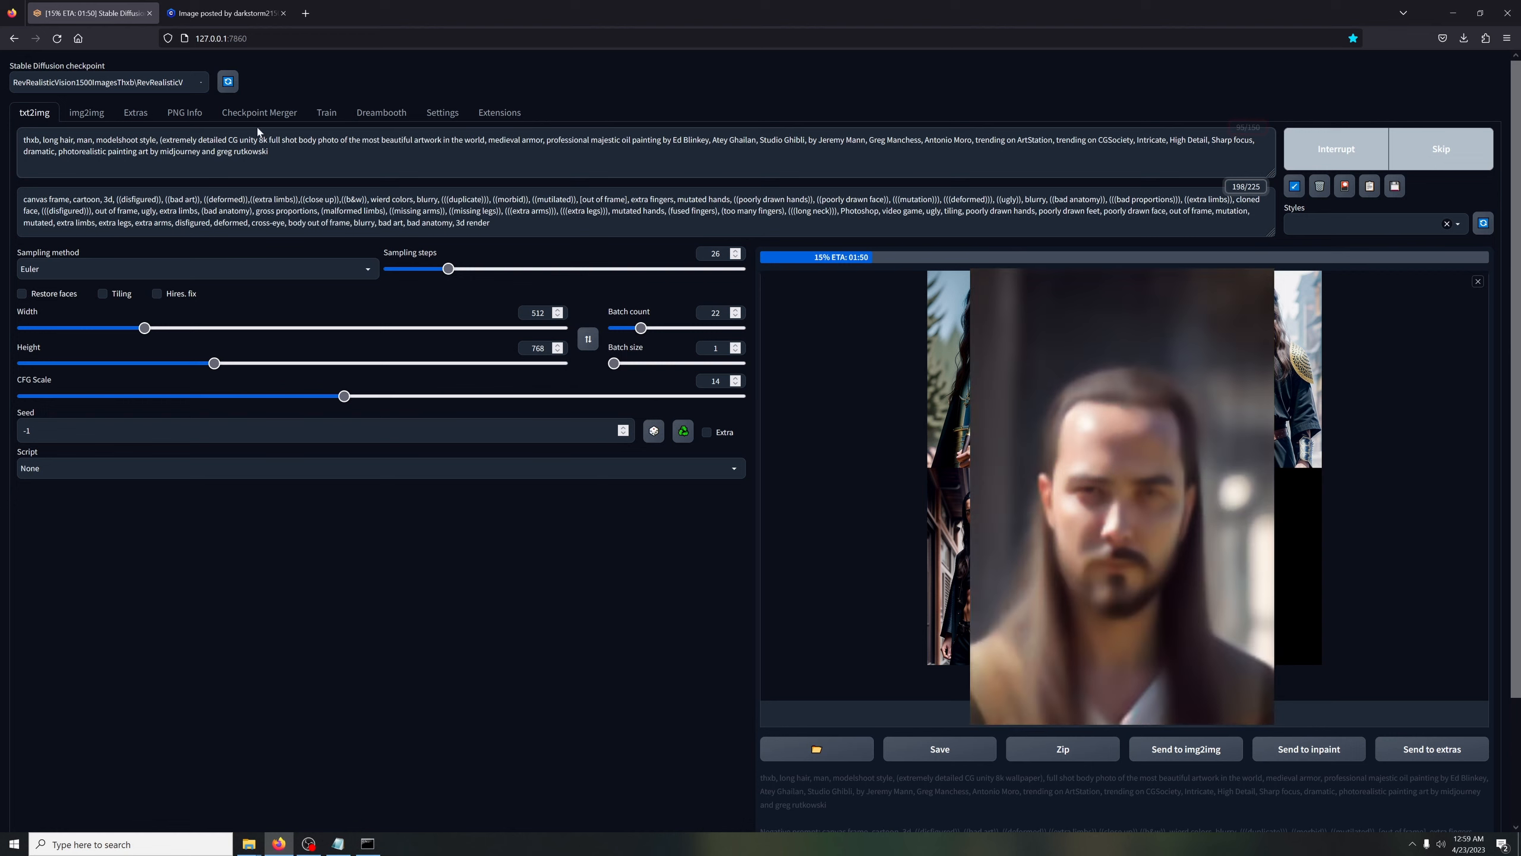
drag(258, 140, 159, 139)
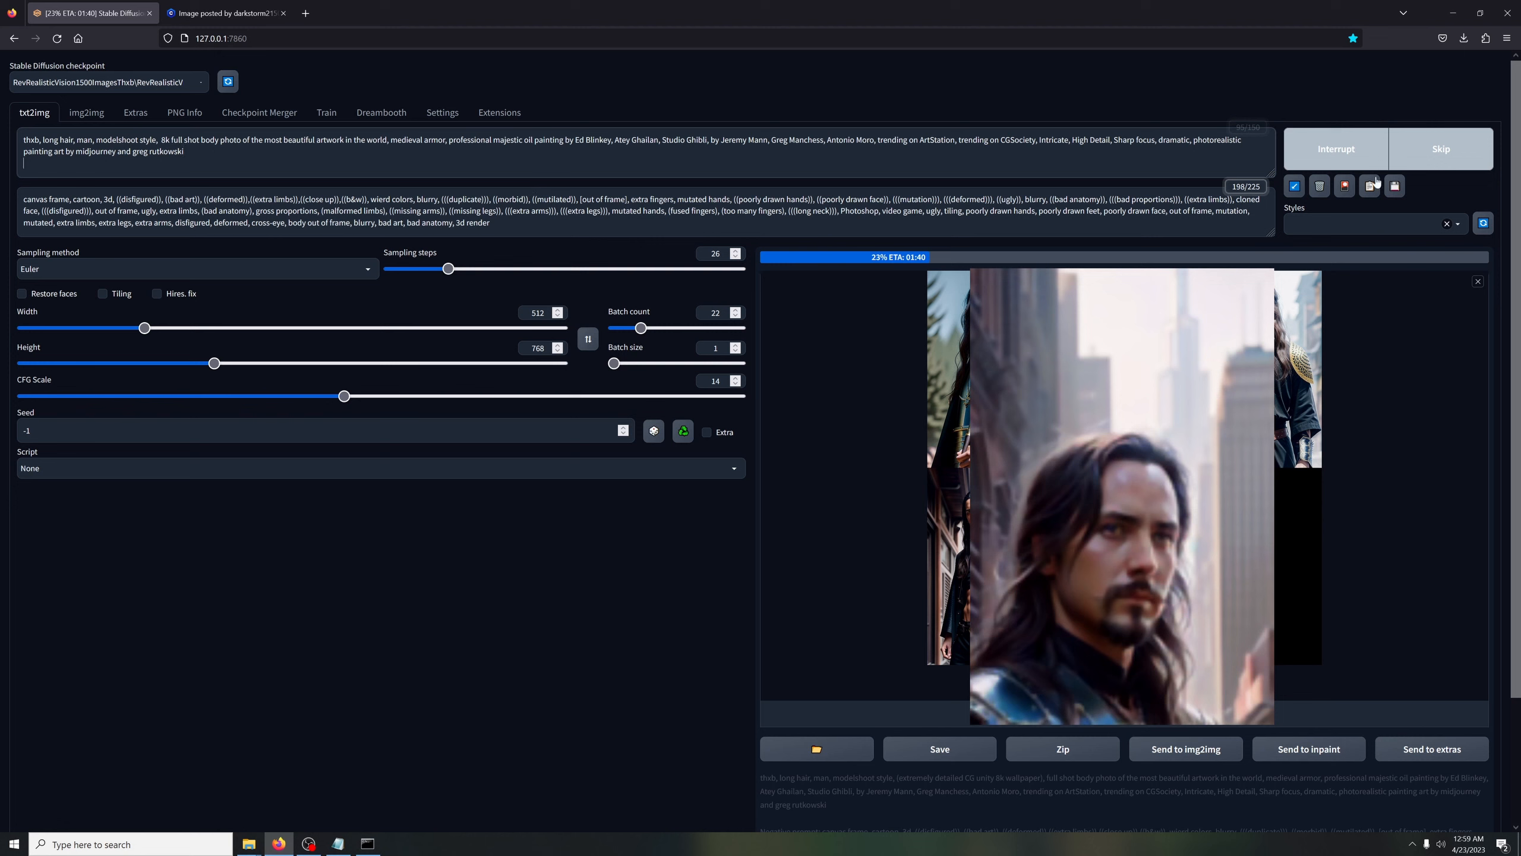
click(1373, 158)
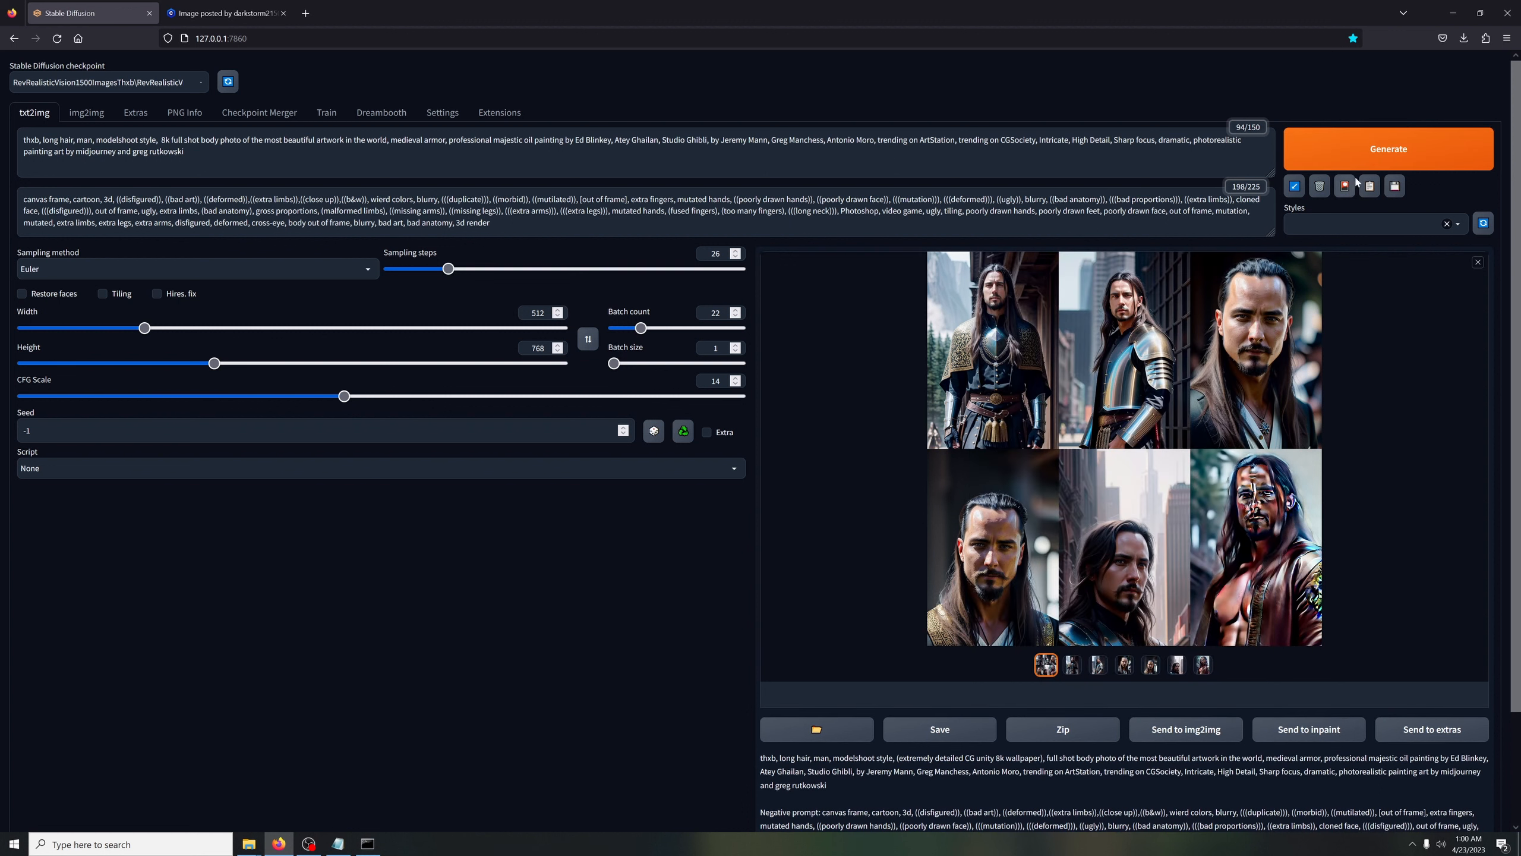
click(1340, 157)
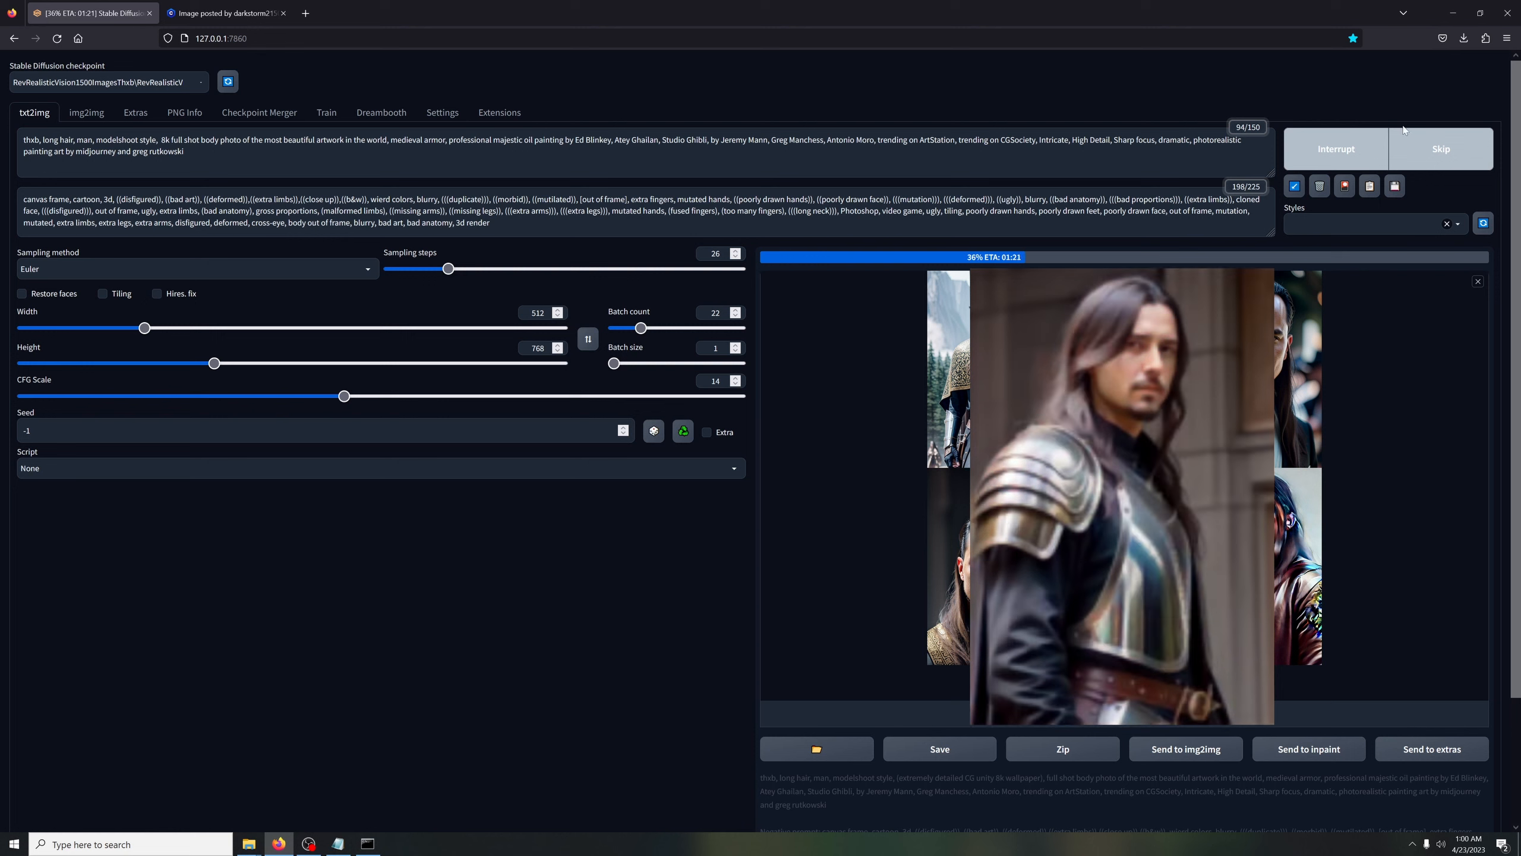
Go back to the Civitai home gallery and browse its highest-rated models for prompt ideas
click(221, 12)
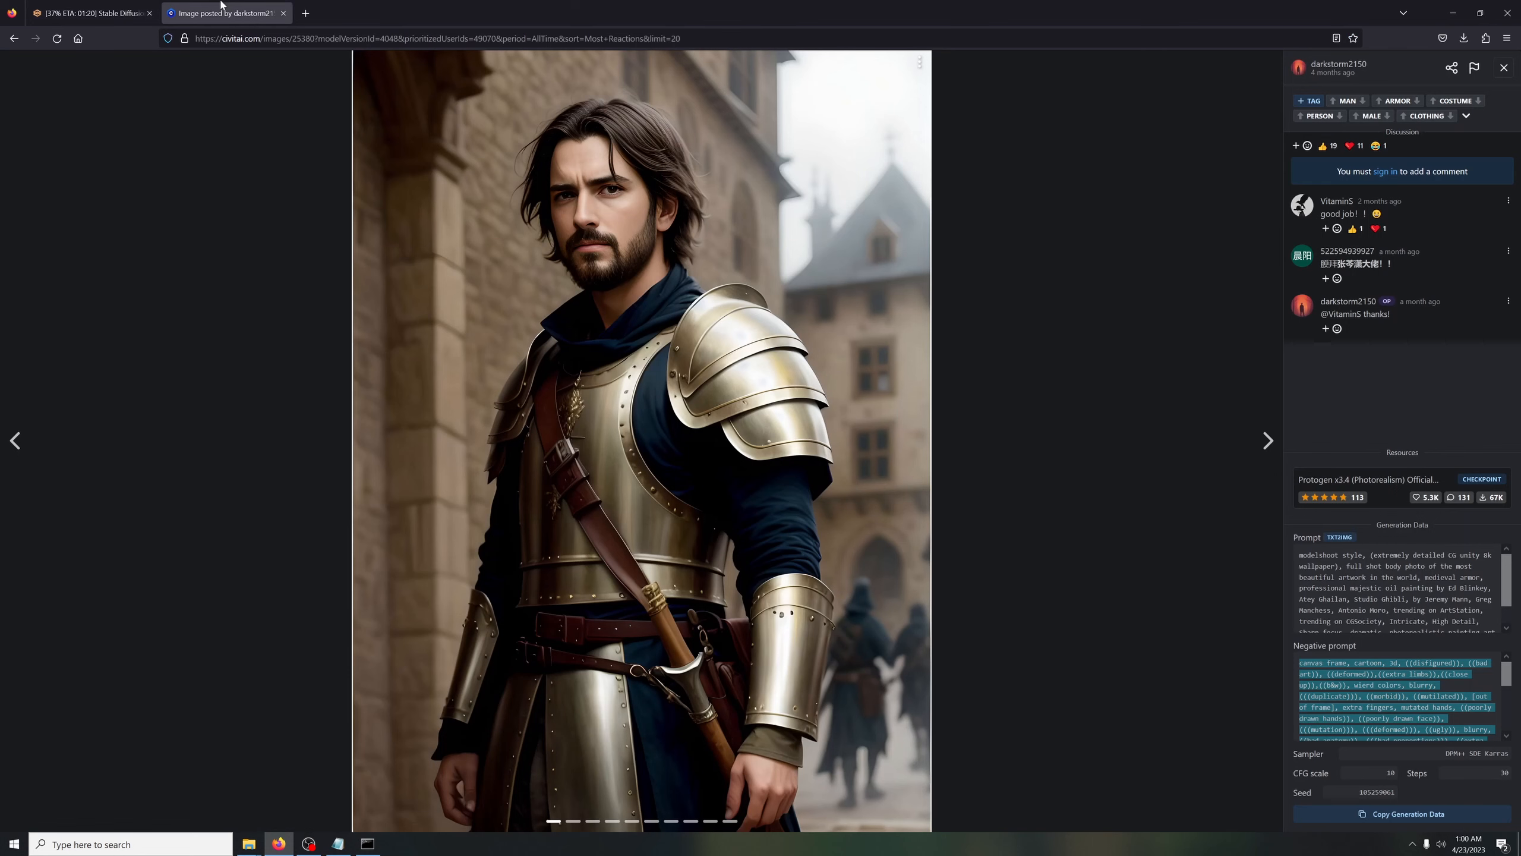
click(7, 40)
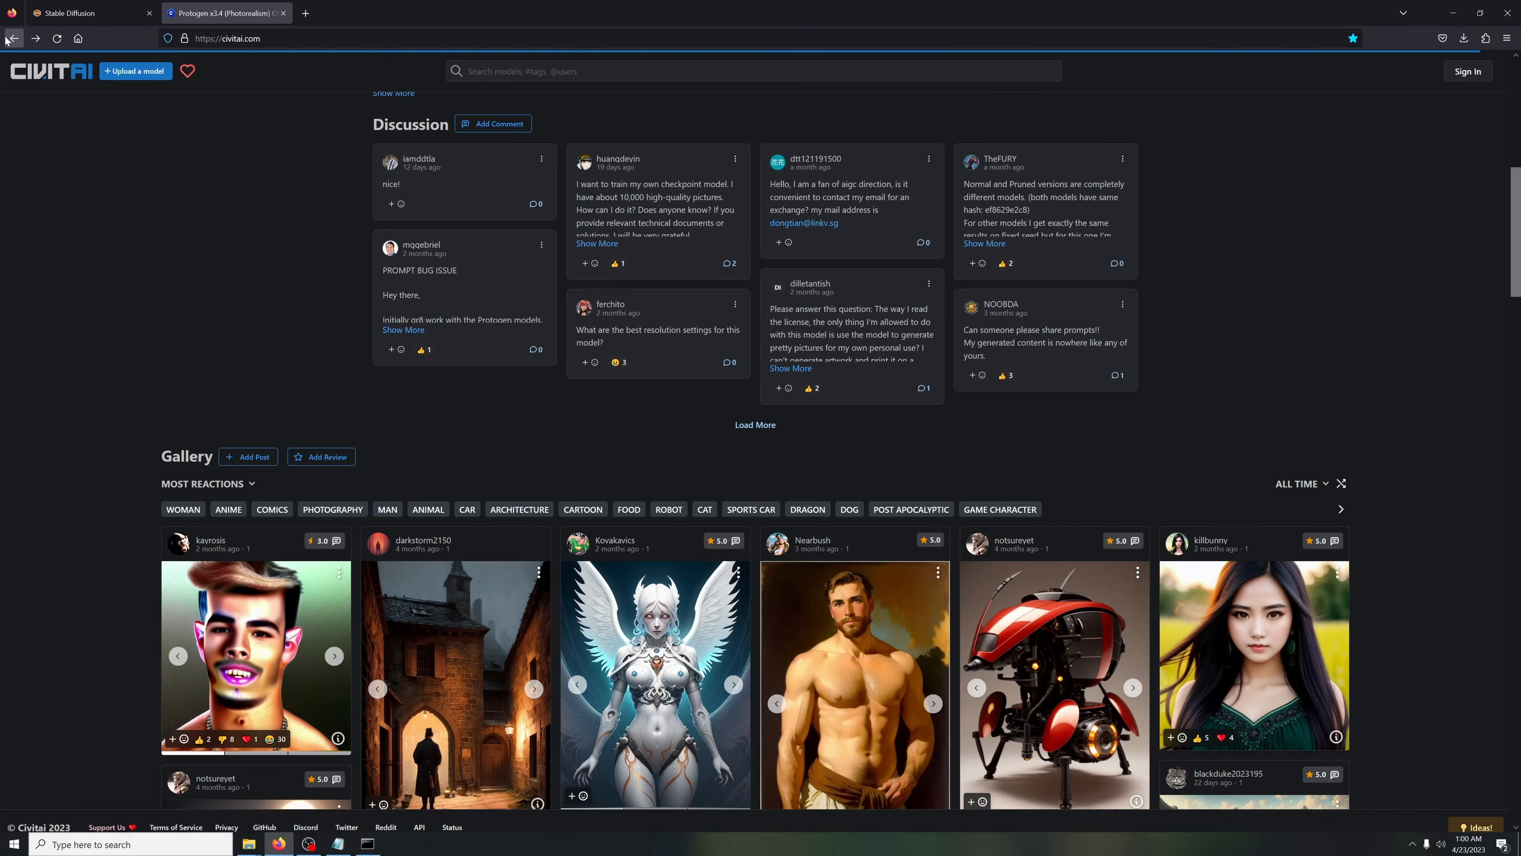
click(7, 40)
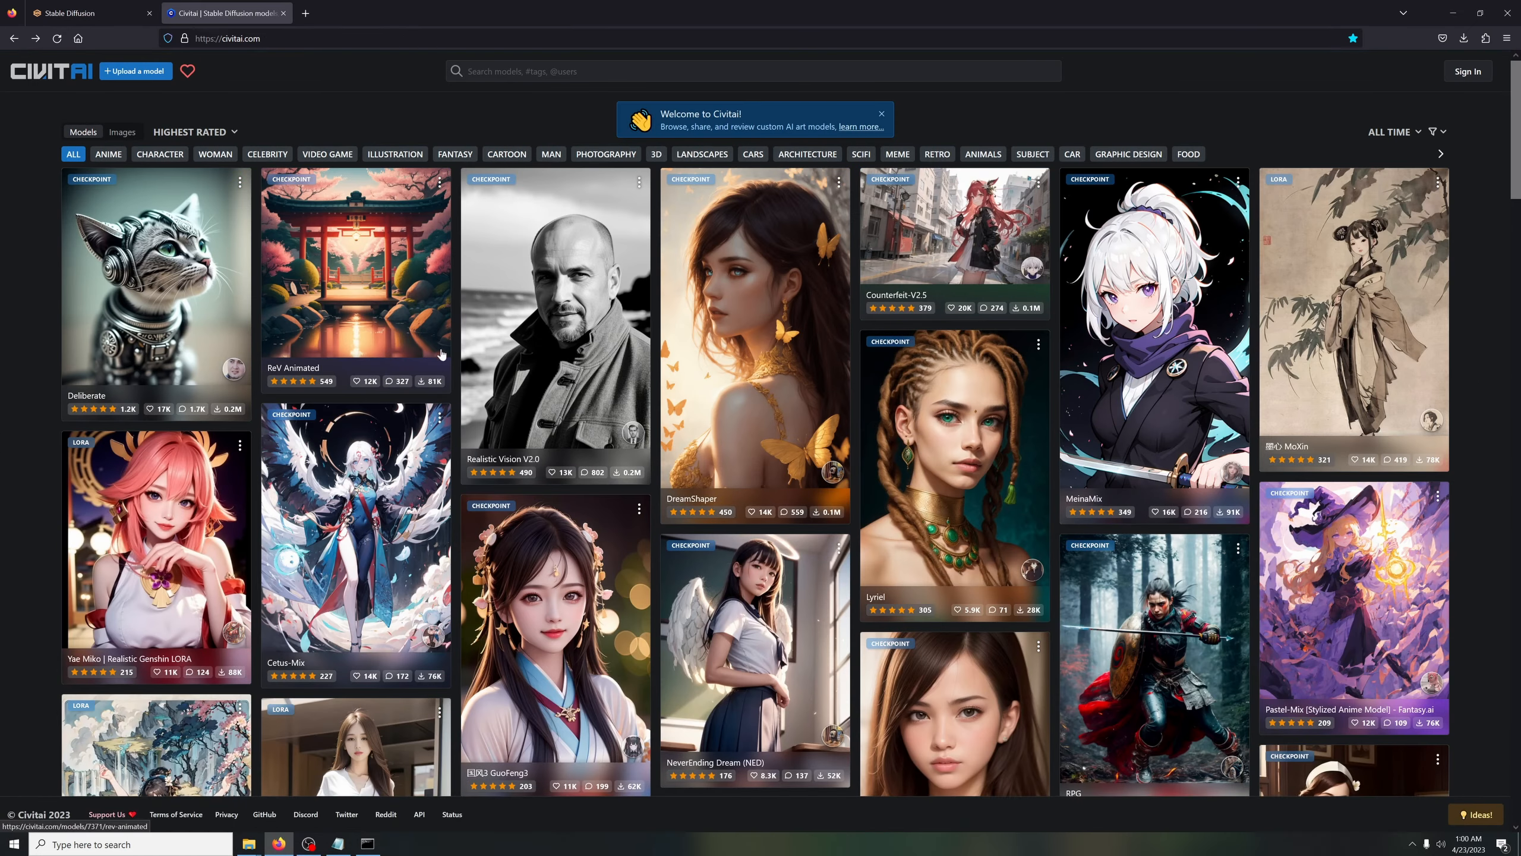
scroll(853, 478, down, 10)
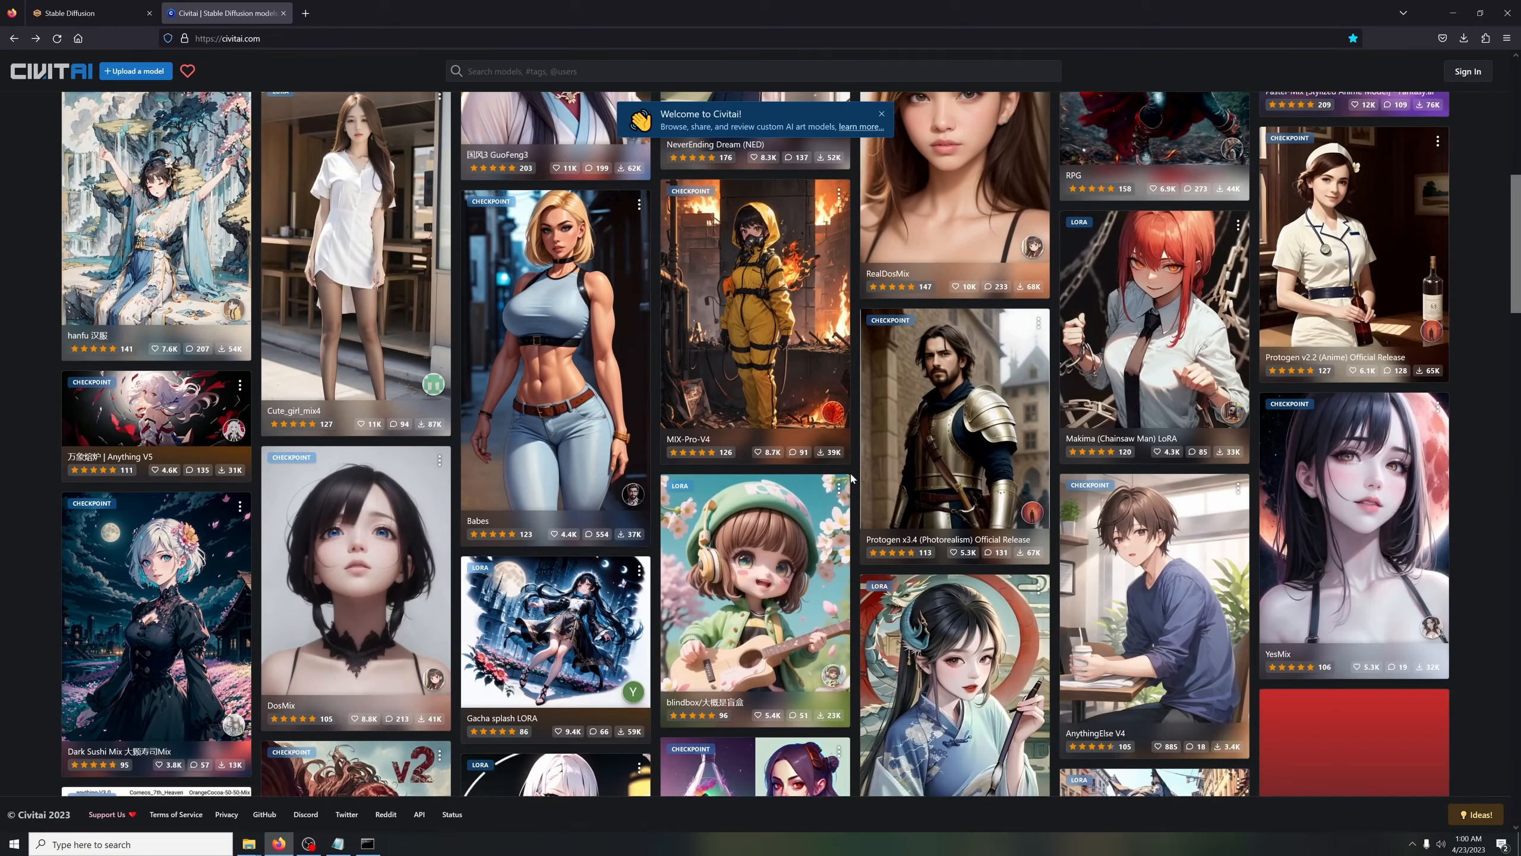
scroll(853, 477, down, 15)
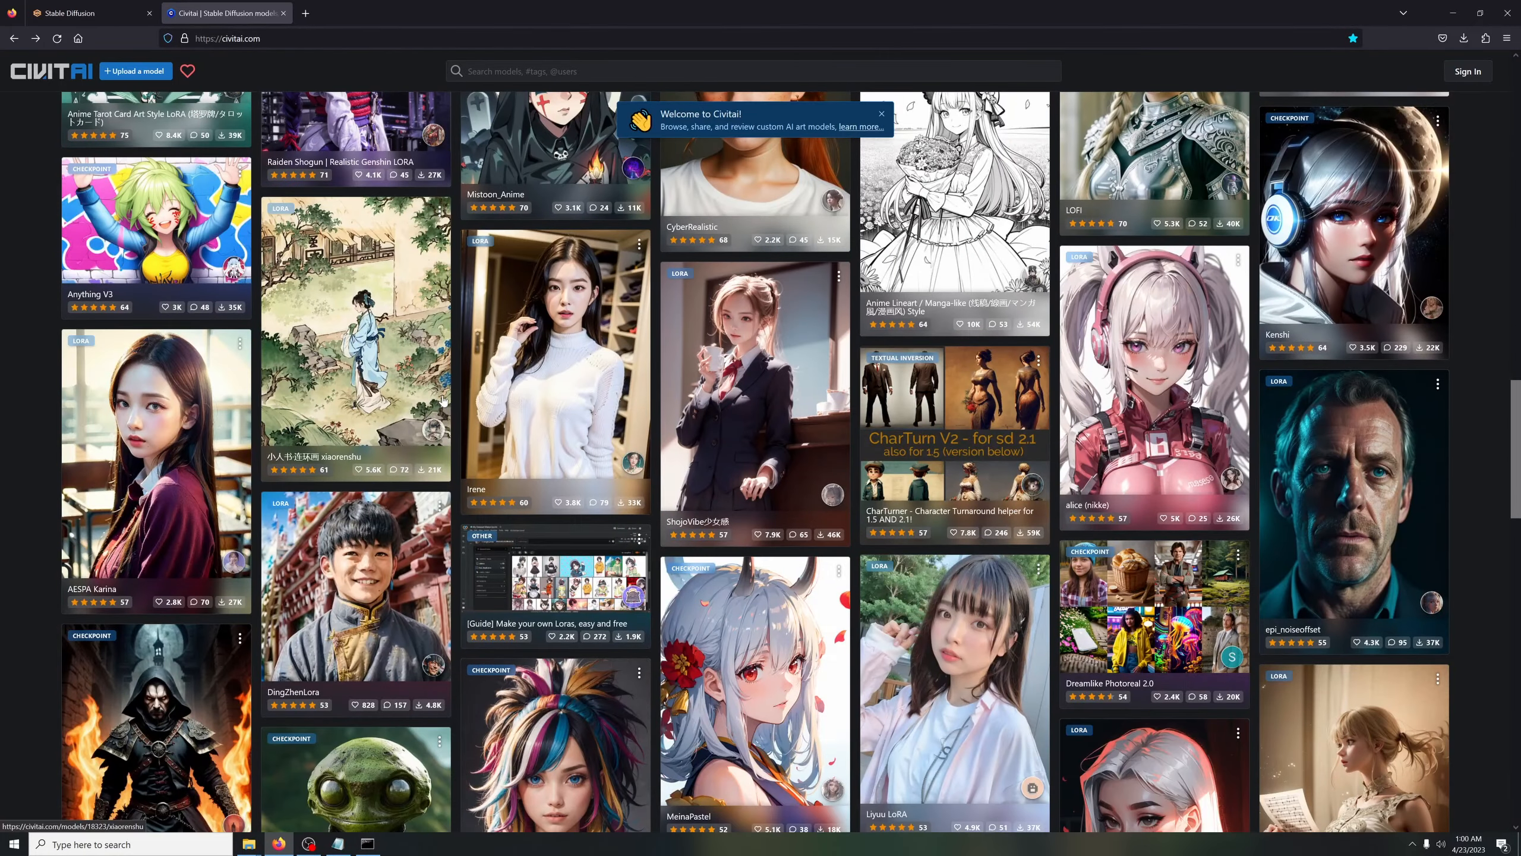
scroll(443, 401, down, 10)
Replace the Stable Diffusion prompt text after "thxb, long hair, man," with "painting, surreal" and generate with a batch count of 6
click(90, 12)
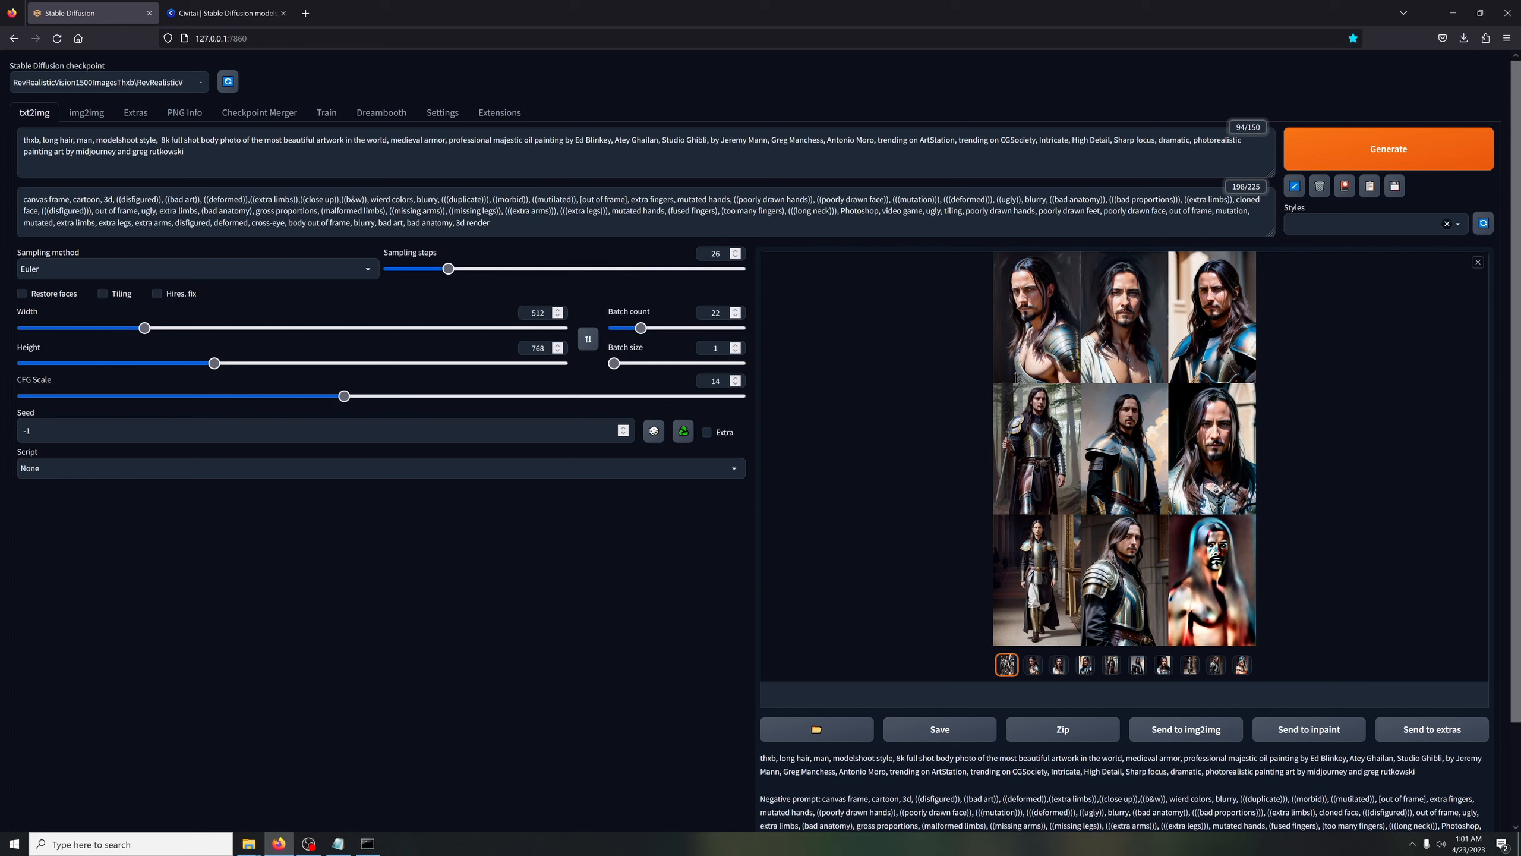
drag(203, 156, 96, 140)
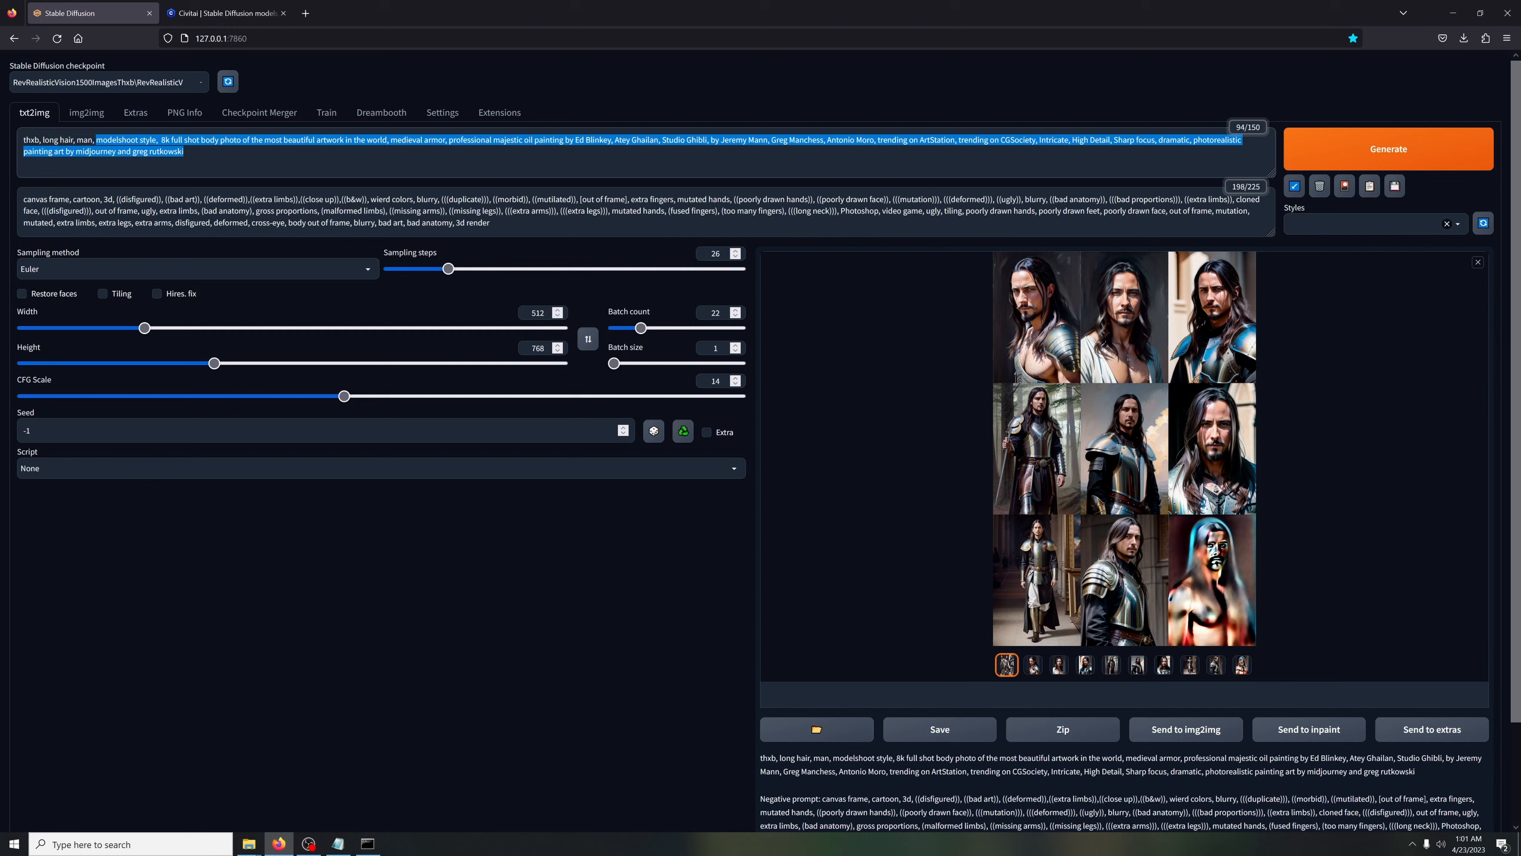
key(BackSpace)
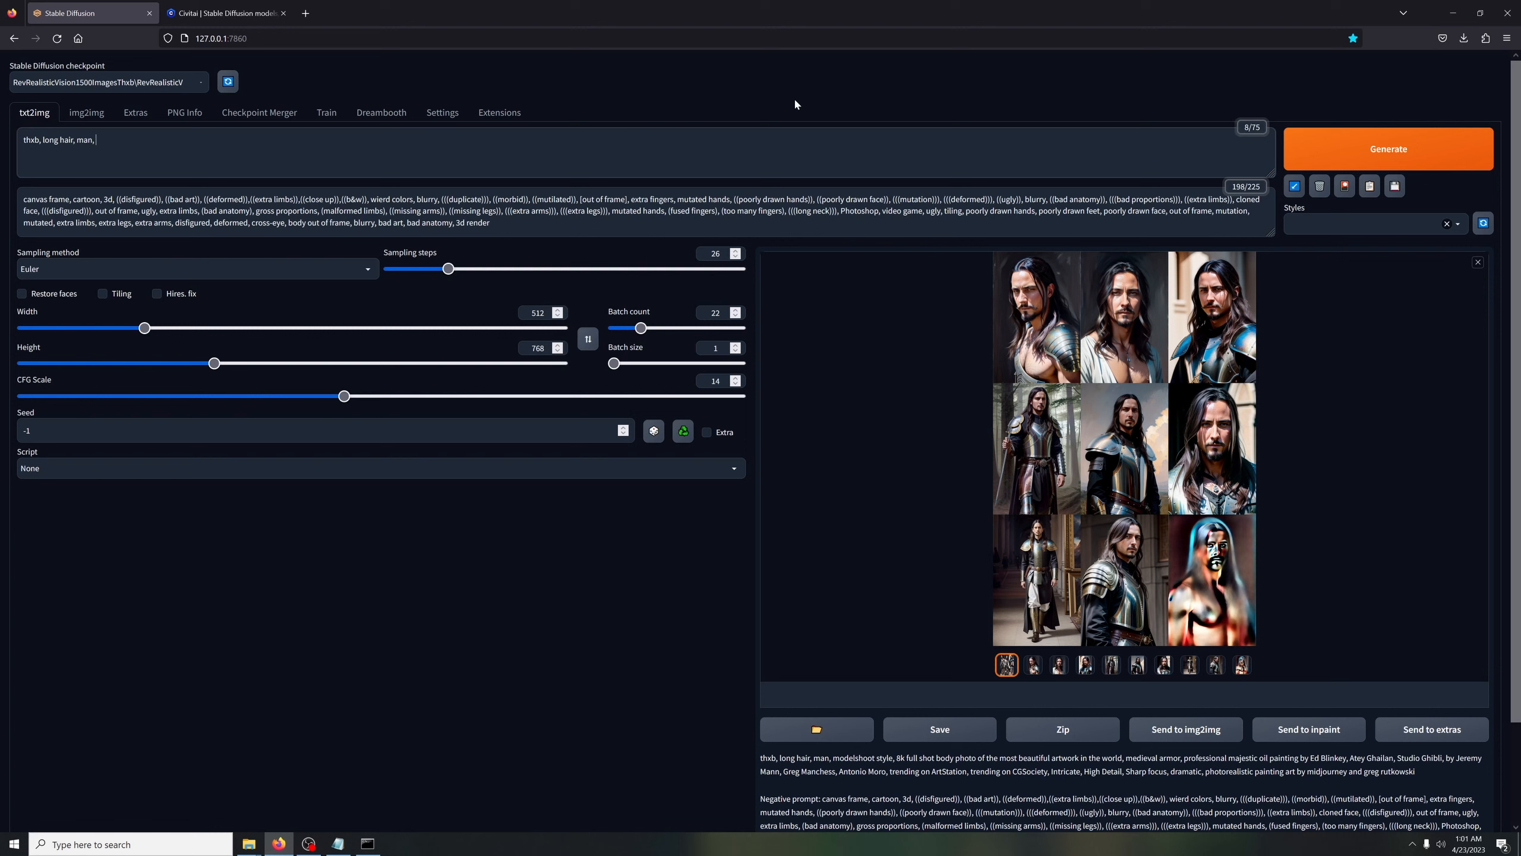
text(painting, surreal)
drag(640, 328, 621, 334)
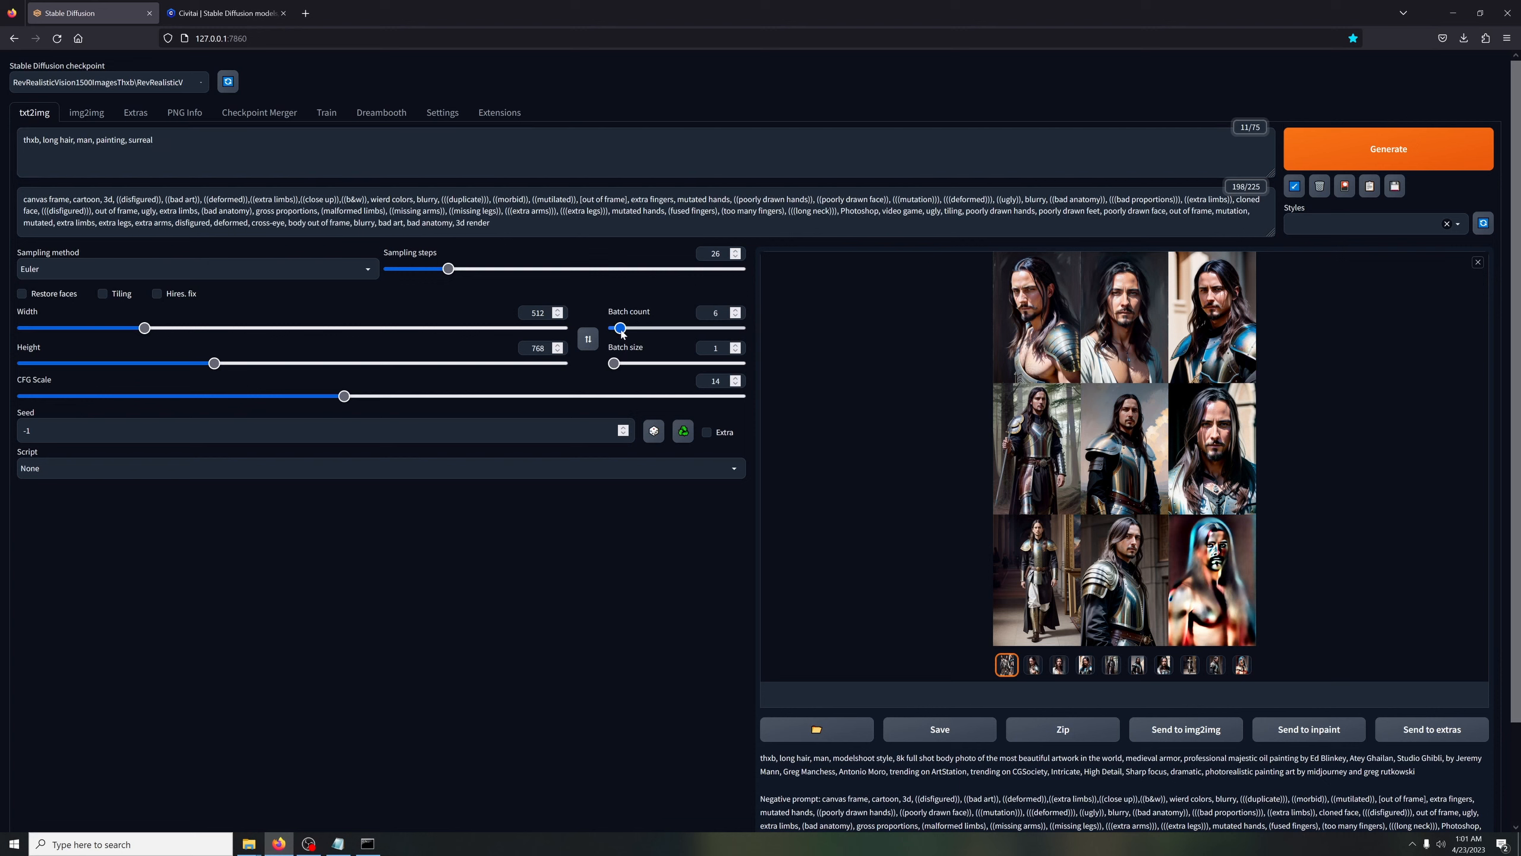
click(1344, 160)
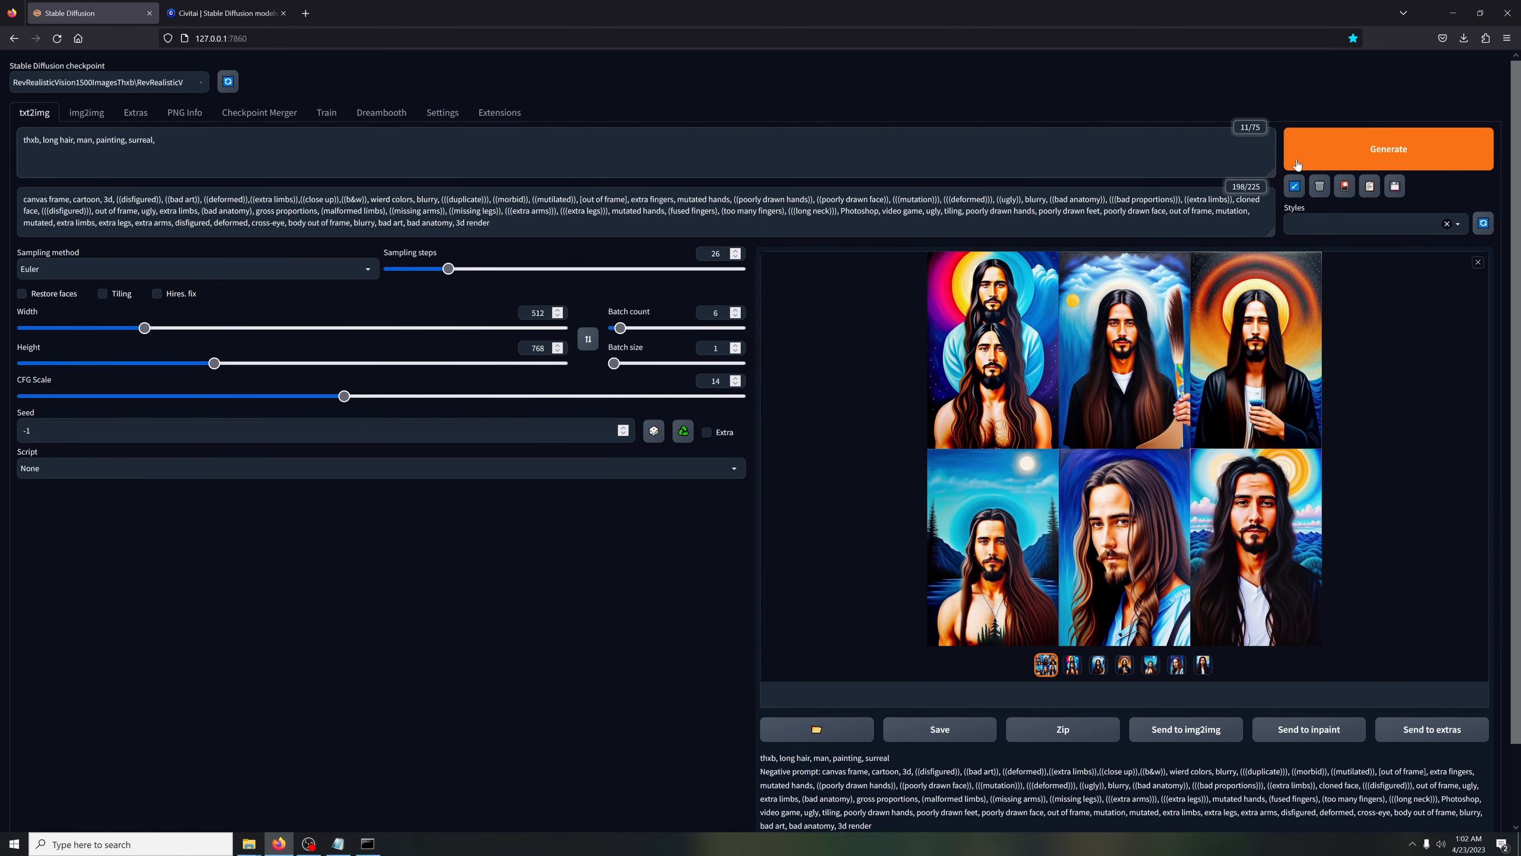
Append "melting, weird, odd, strange, dreamlike, shrooms, lsd" to the prompt and generate a new batch
text(elting, weird, odd, strange, dreamlike, shrooms, lsd)
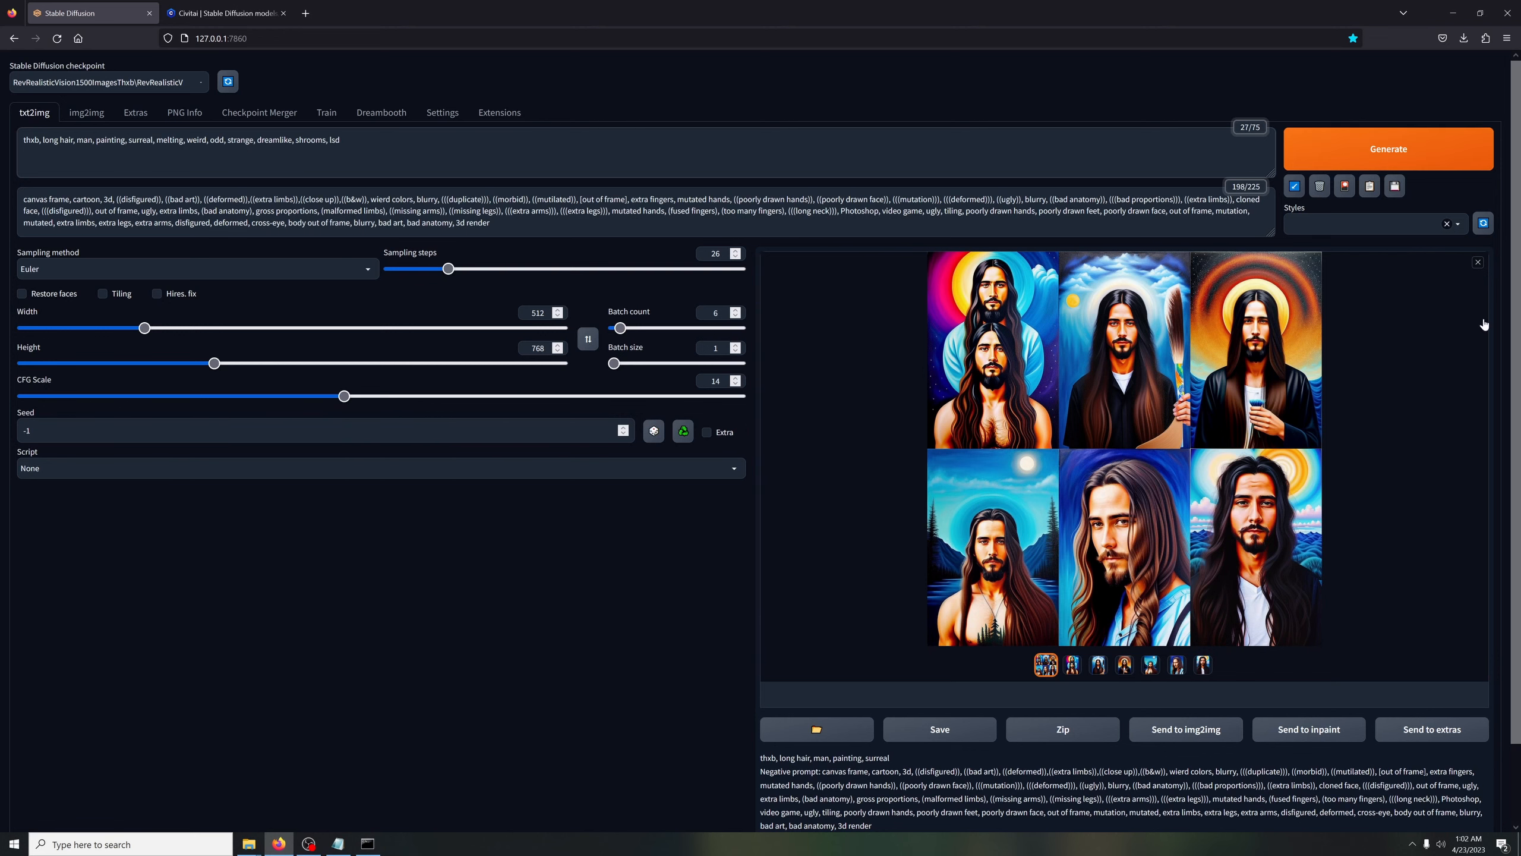
click(1336, 152)
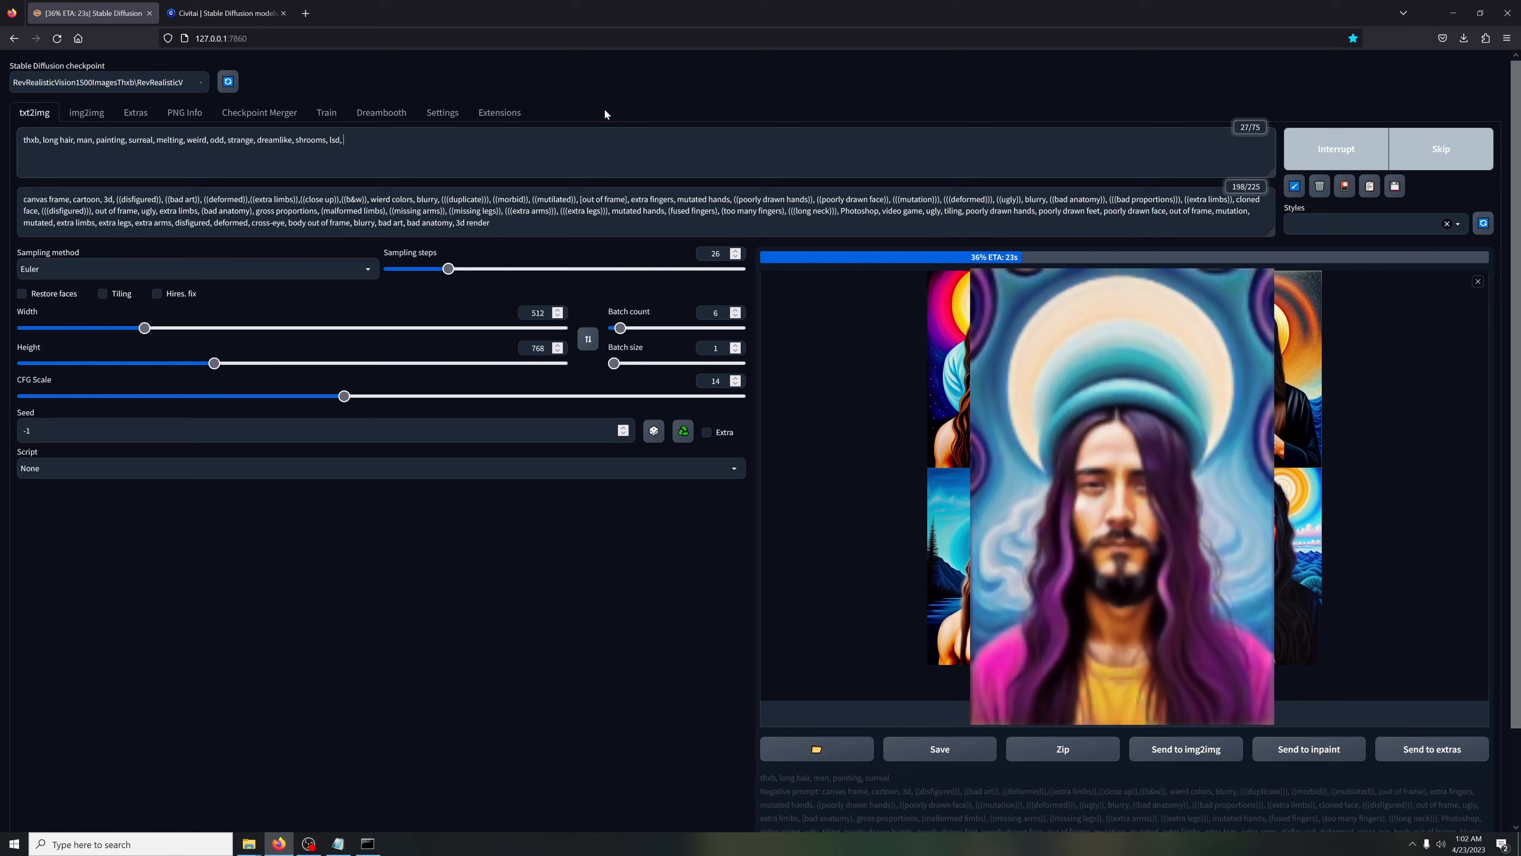
Extend the prompt with "8k", the pasted artist credits, "CGSociety, ArtStation" and "trending on"
text(8k55)
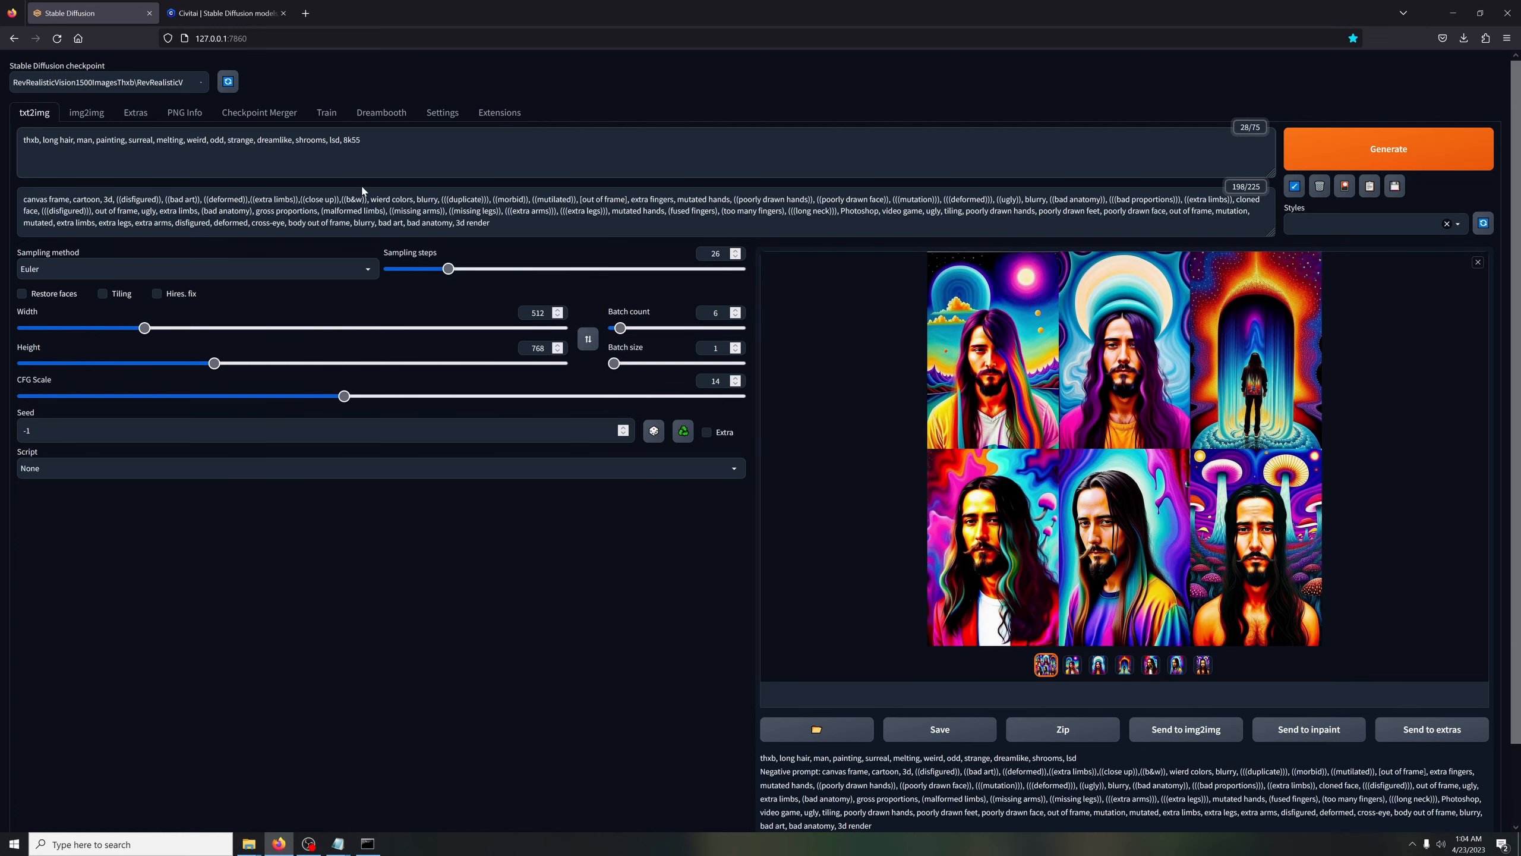
key(ctrl+v)
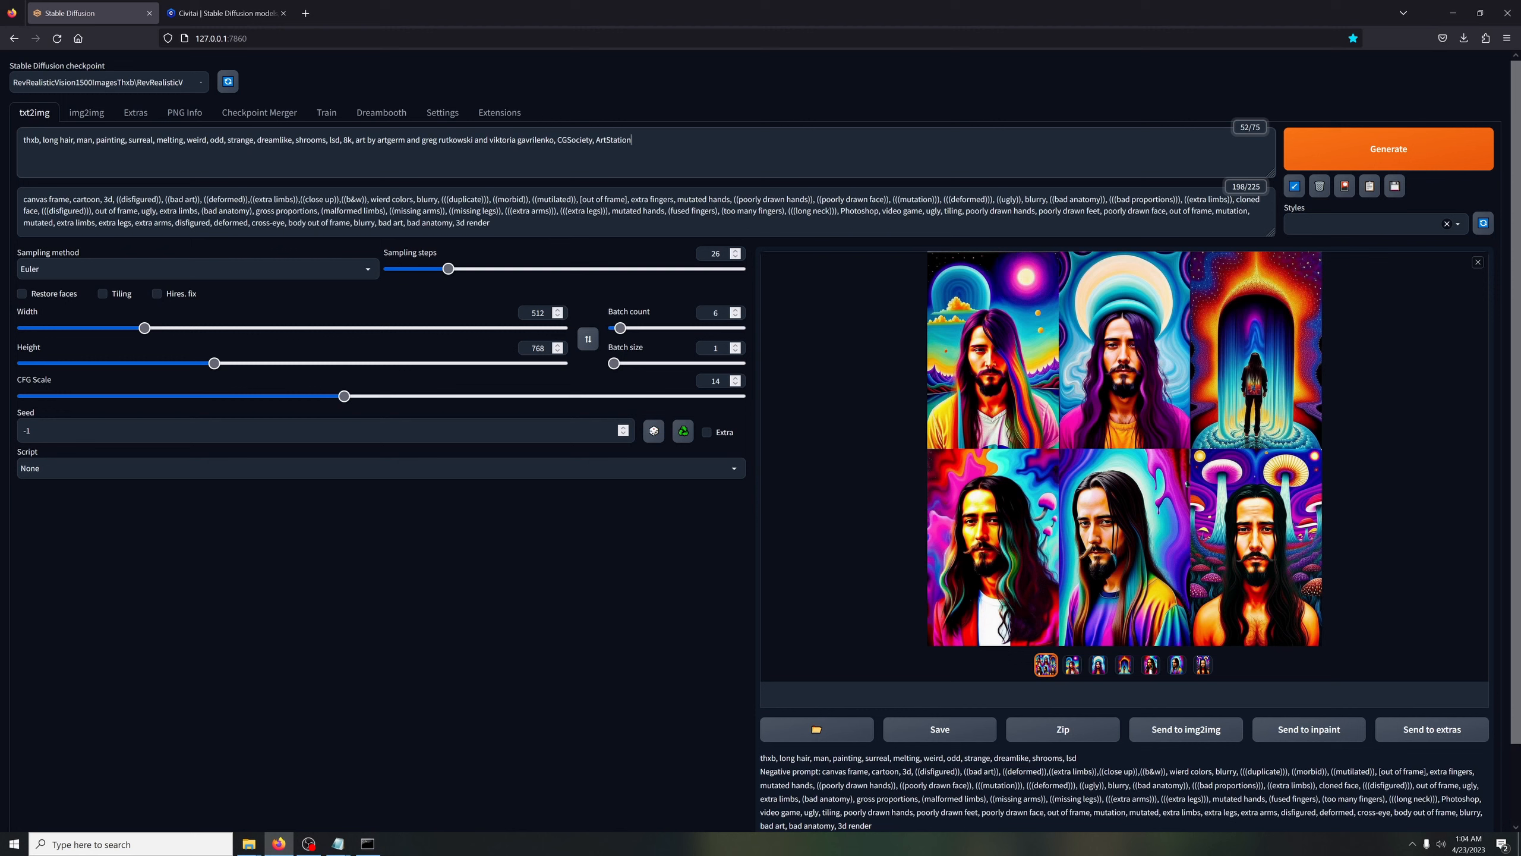
drag(359, 140, 474, 141)
click(778, 155)
text(trending on)
Look through Civitai's highest-rated models, and generate a new Stable Diffusion batch with the prompt's artist credits and "trending on CGSociety, ArtStation"
click(225, 13)
scroll(972, 293, down, 5)
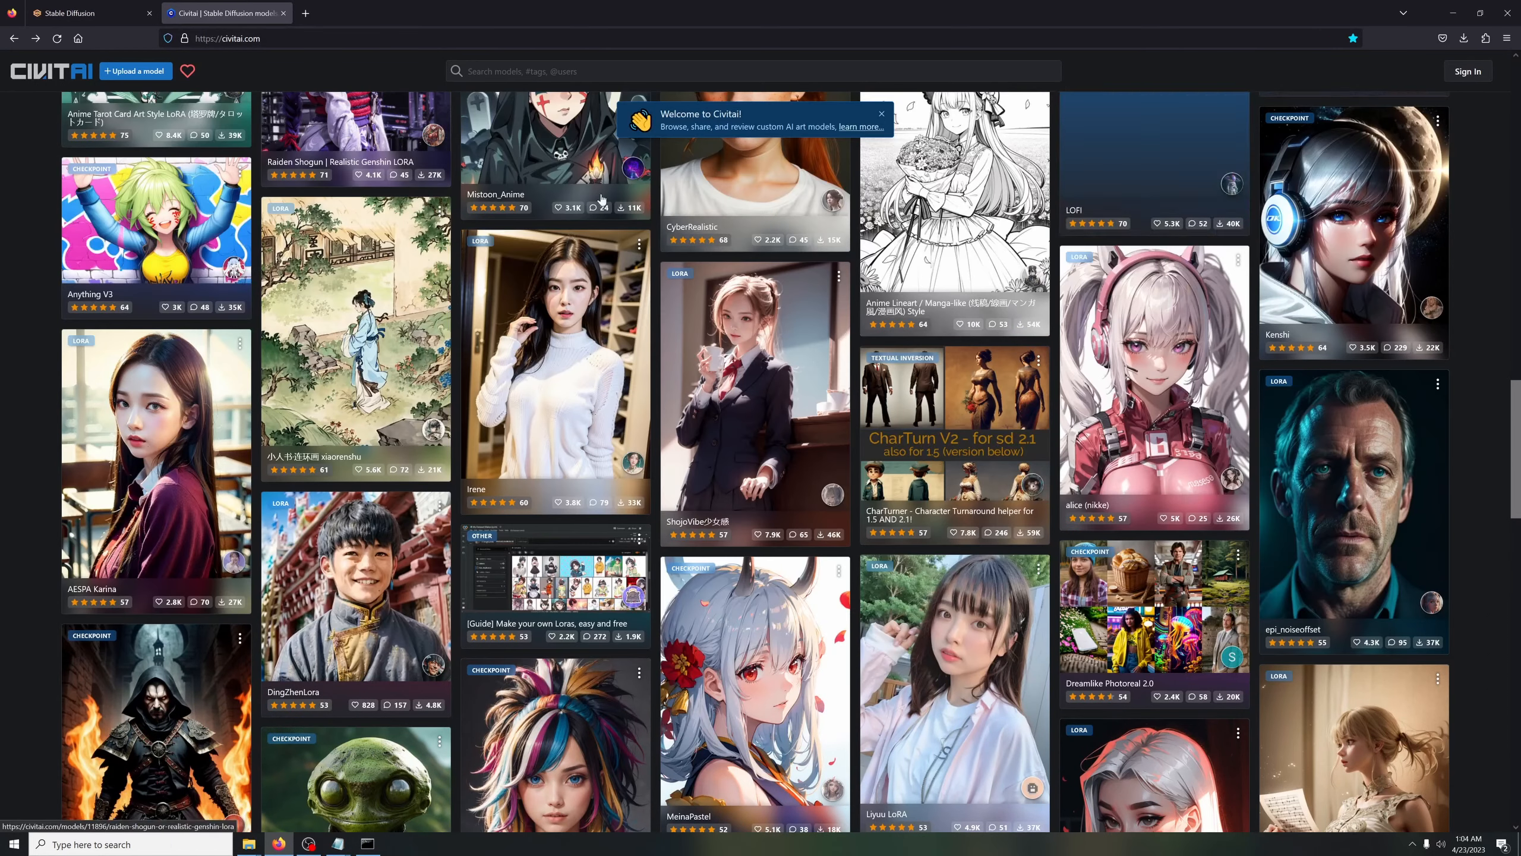
scroll(973, 293, up, 10)
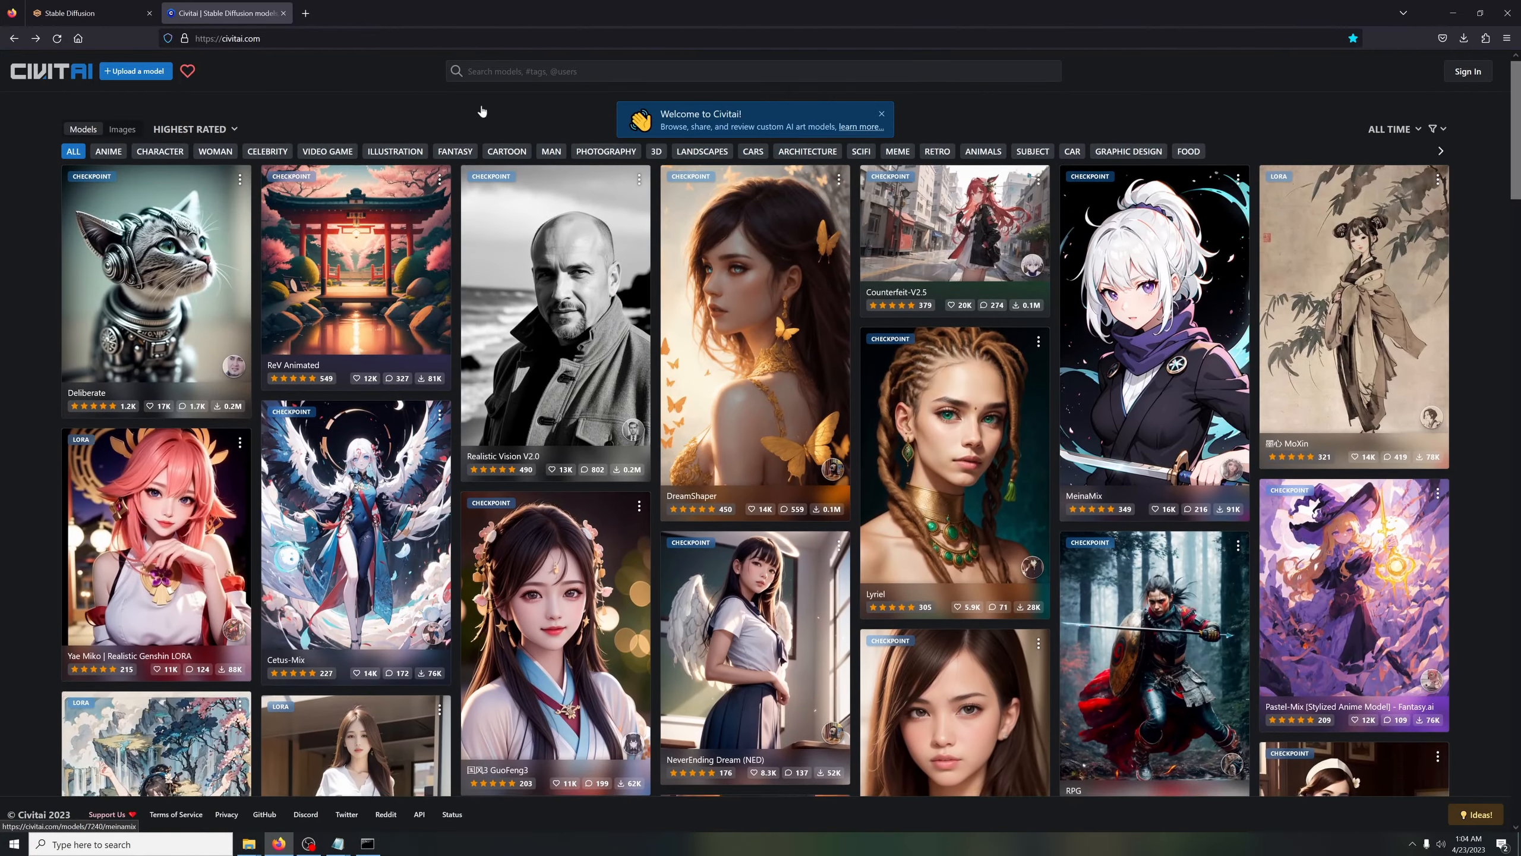
scroll(479, 109, down, 4)
click(57, 10)
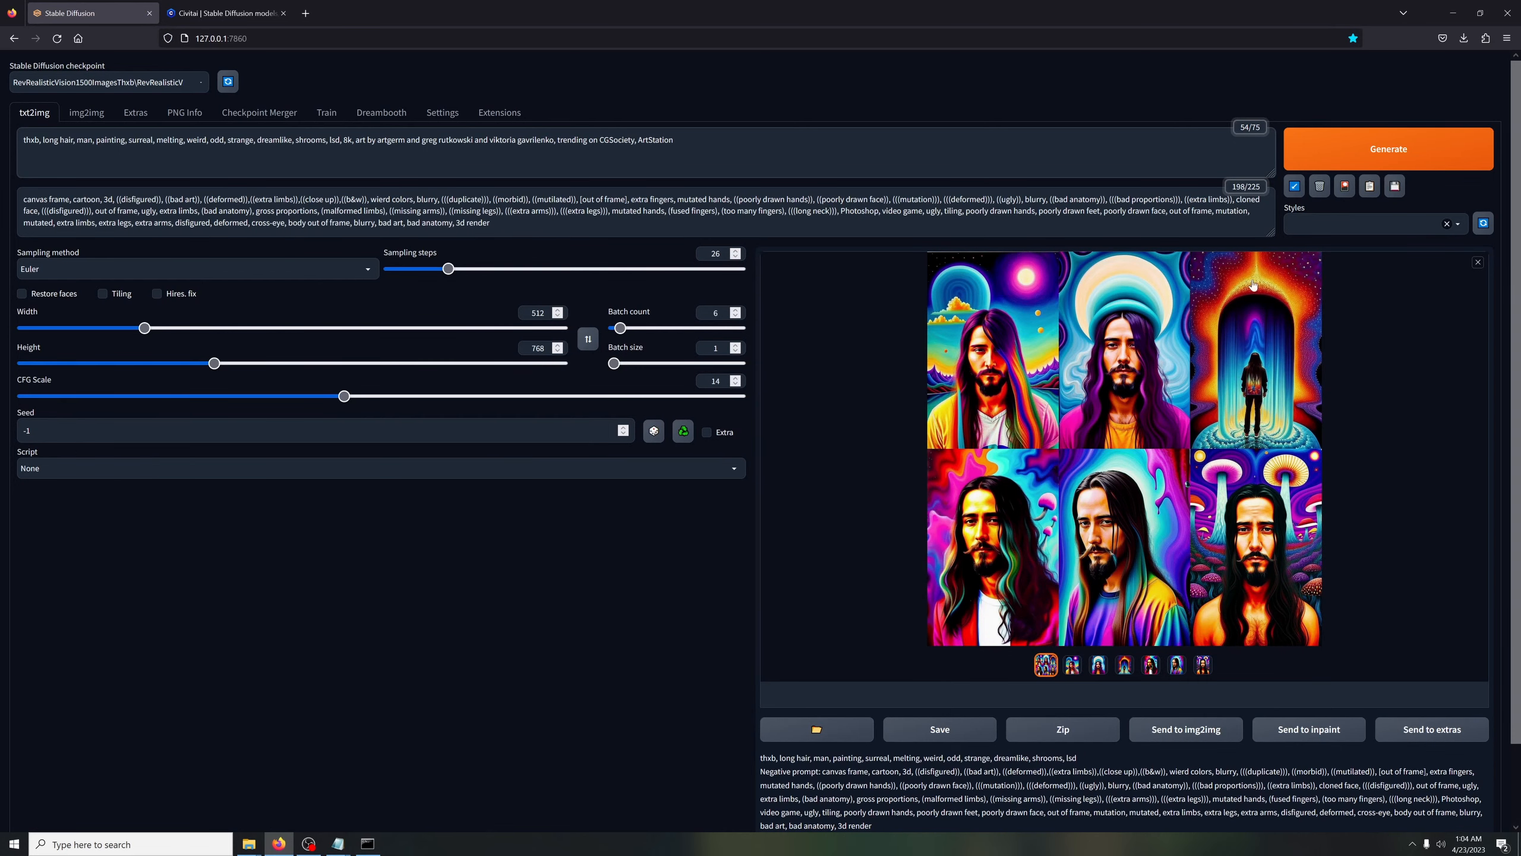
click(1354, 150)
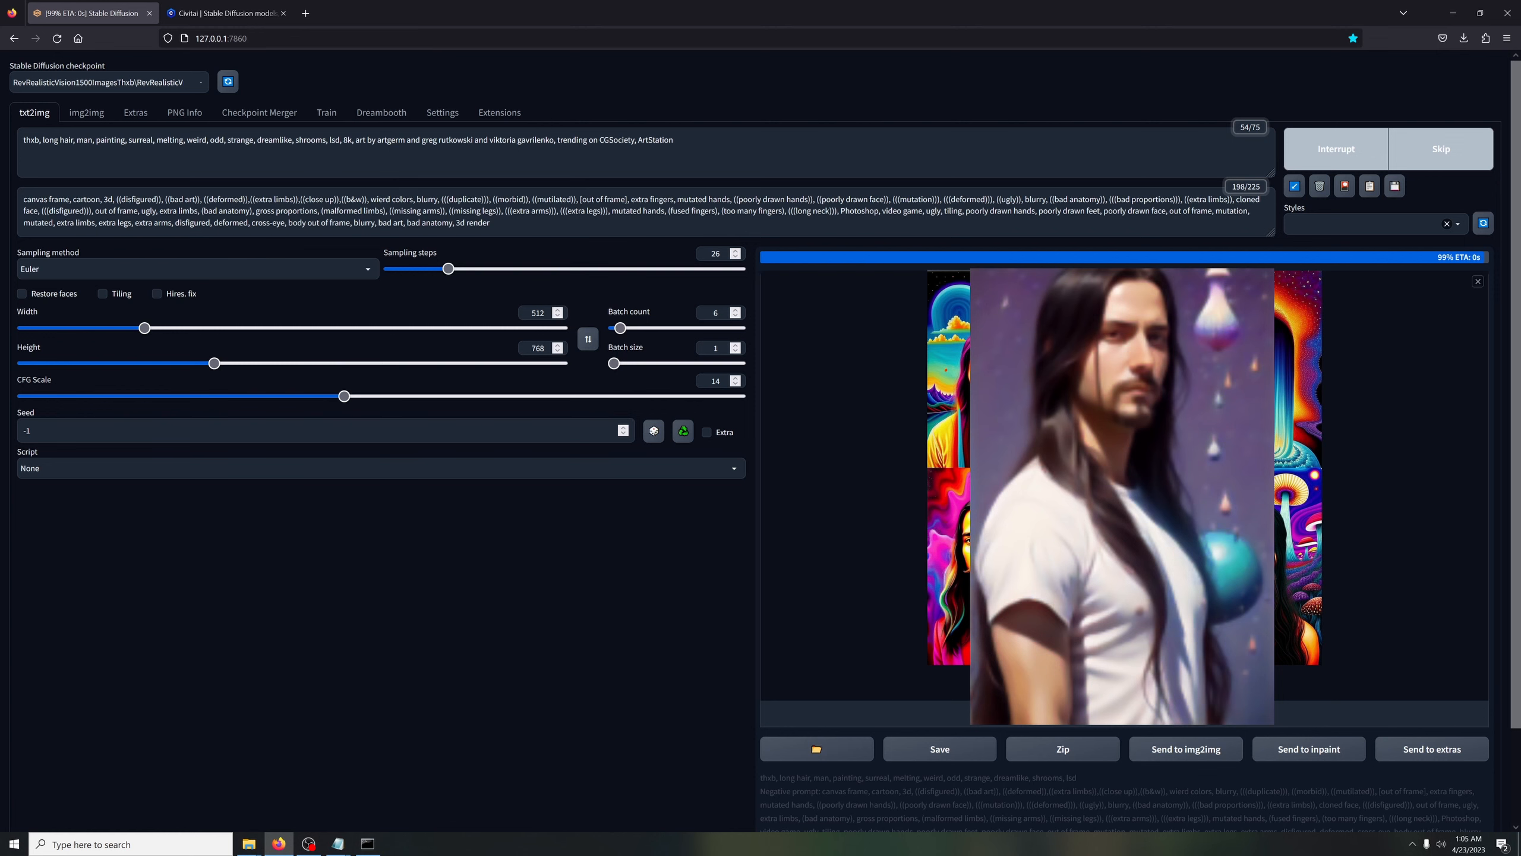
Replace the artist credits in the prompt with "artstyle dali" and generate a new batch
drag(556, 140, 355, 140)
key(ctrl+c)
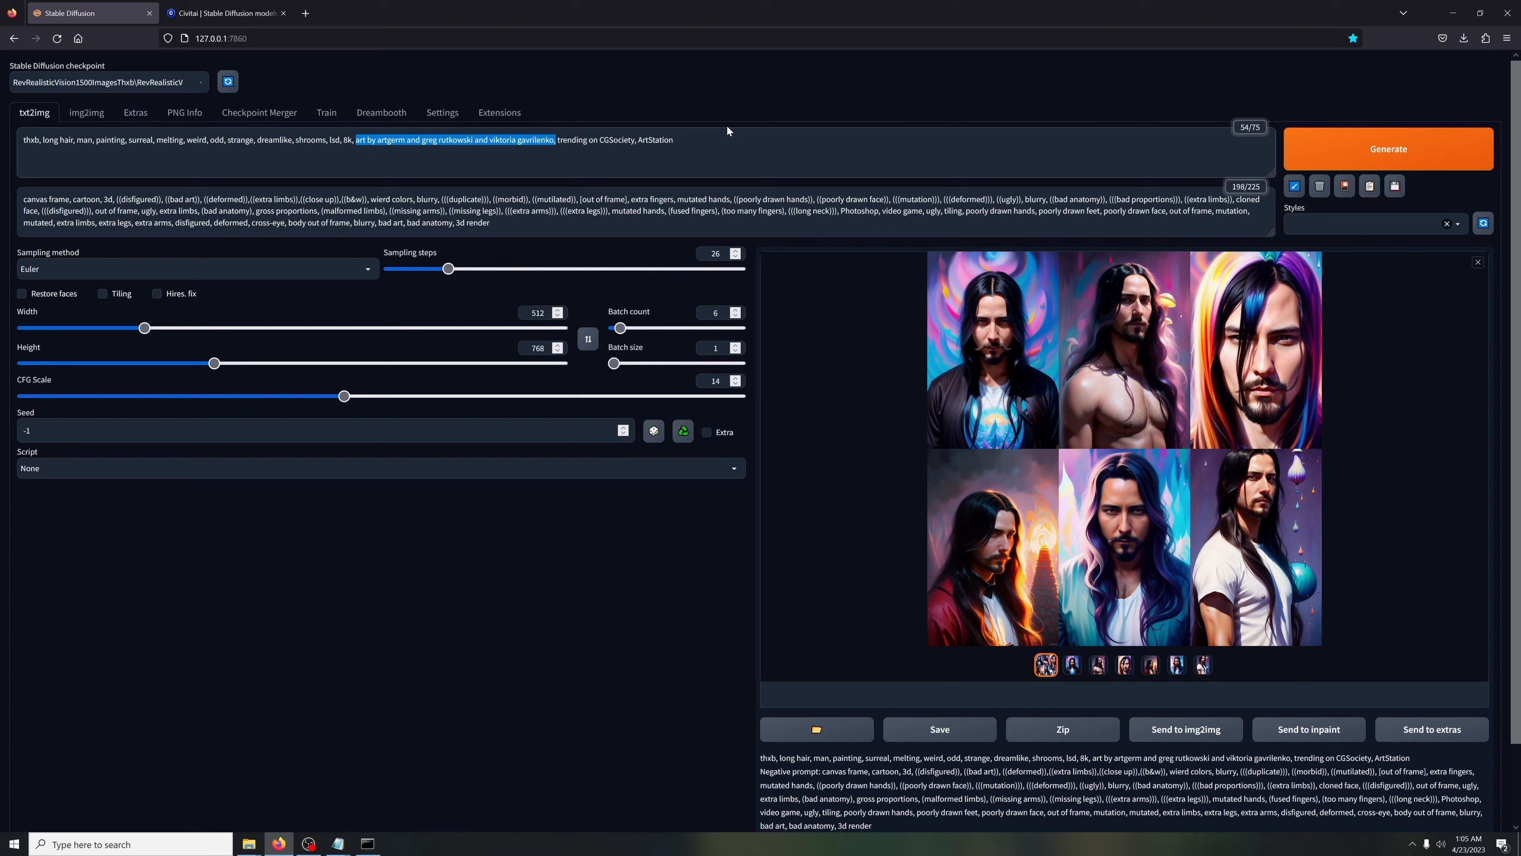
text(ar)
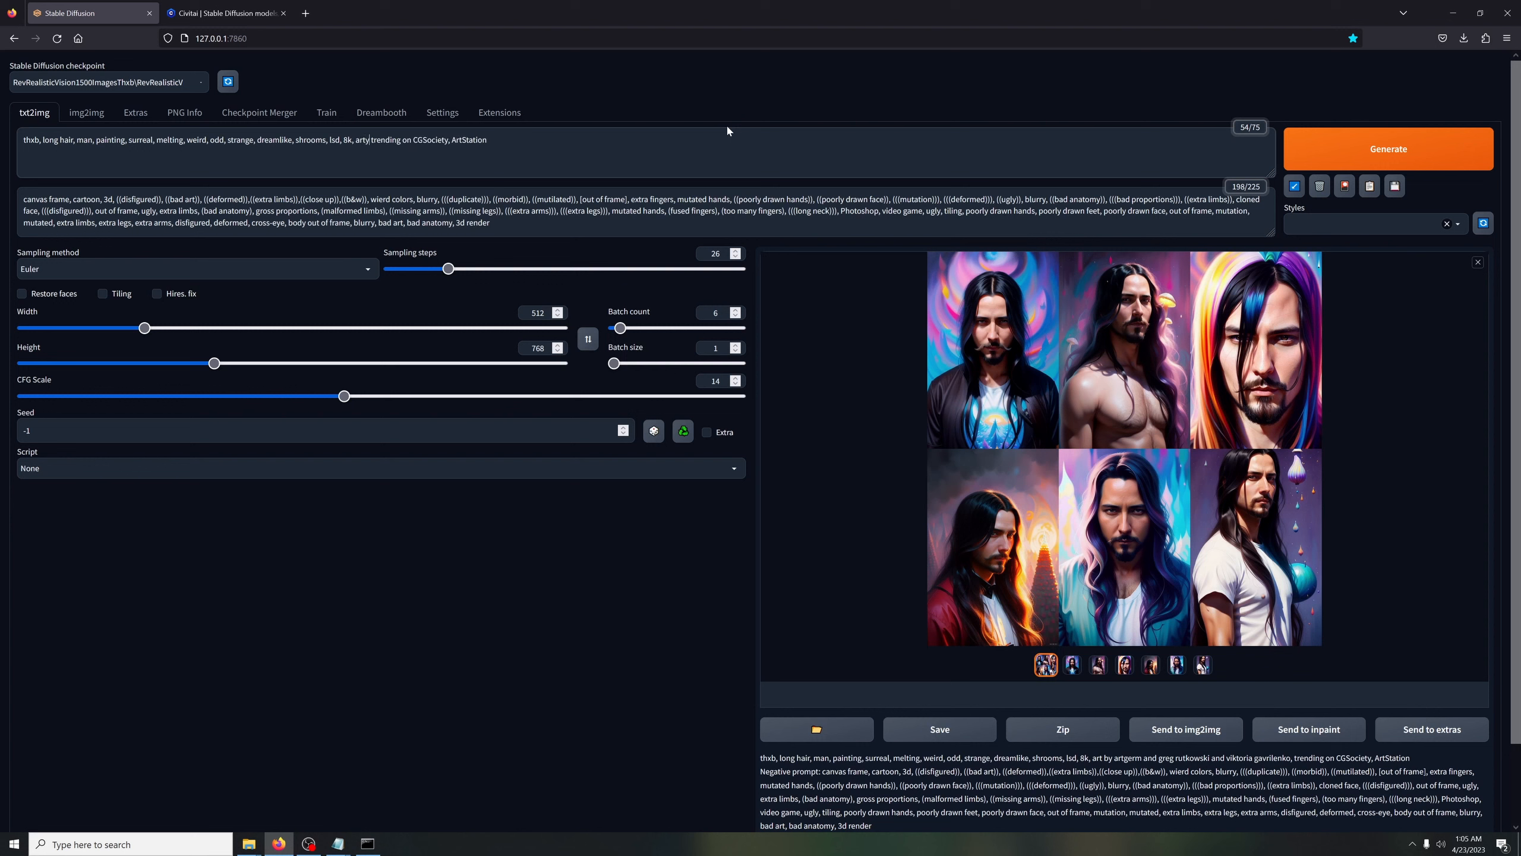
text(tstyle dalik,)
key(BackSpace)
key(BackSpace)
text(,)
key(BackSpace)
key(ctrl+Return)
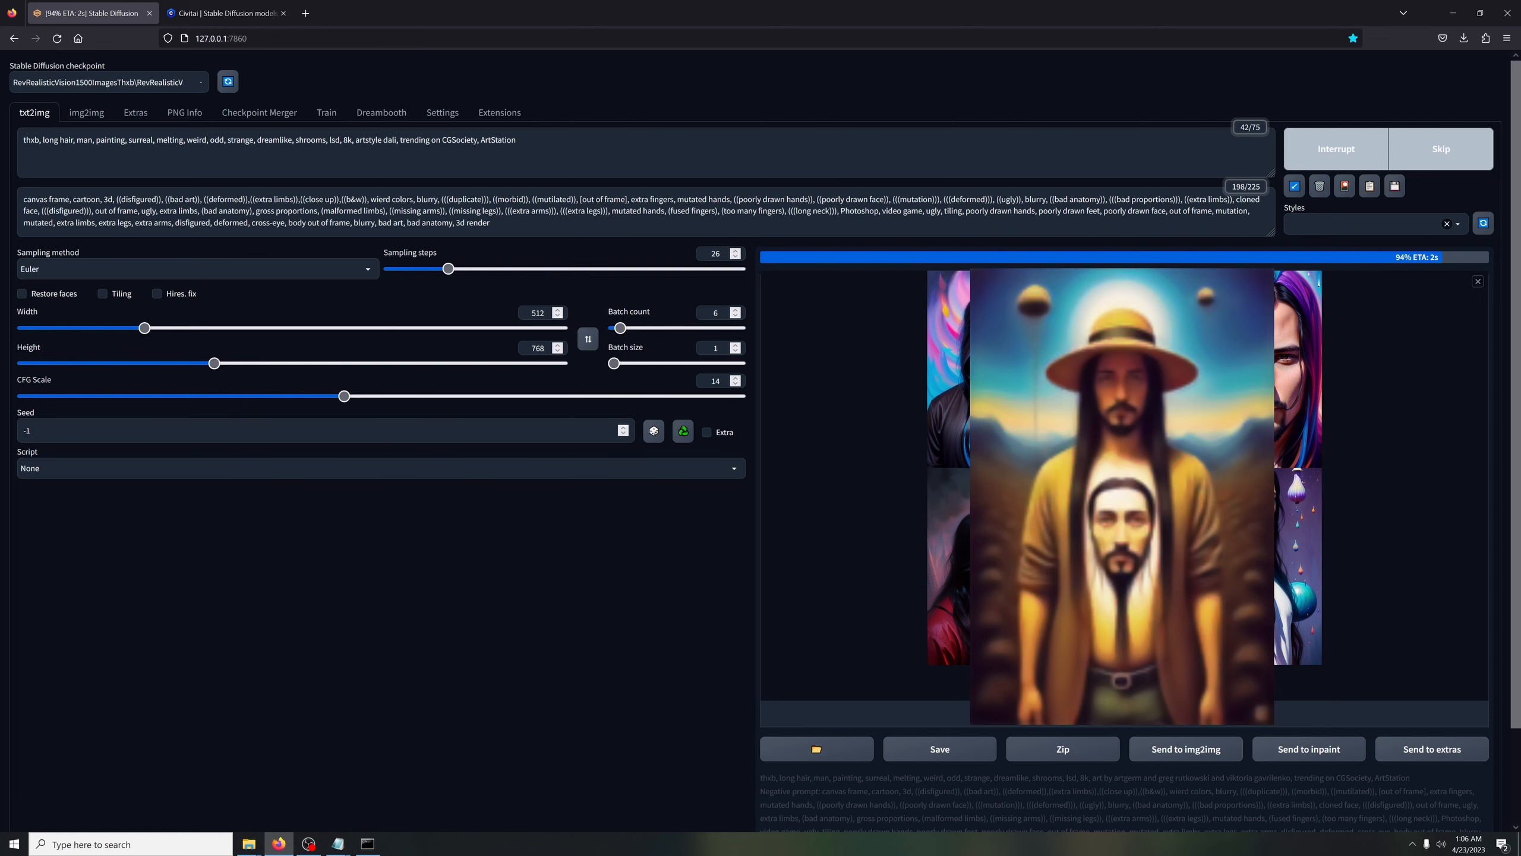
Replace "artstyle dali" in the prompt with the original artist credits after "8k,"
double_click(390, 140)
drag(384, 140, 356, 140)
key(BackSpace)
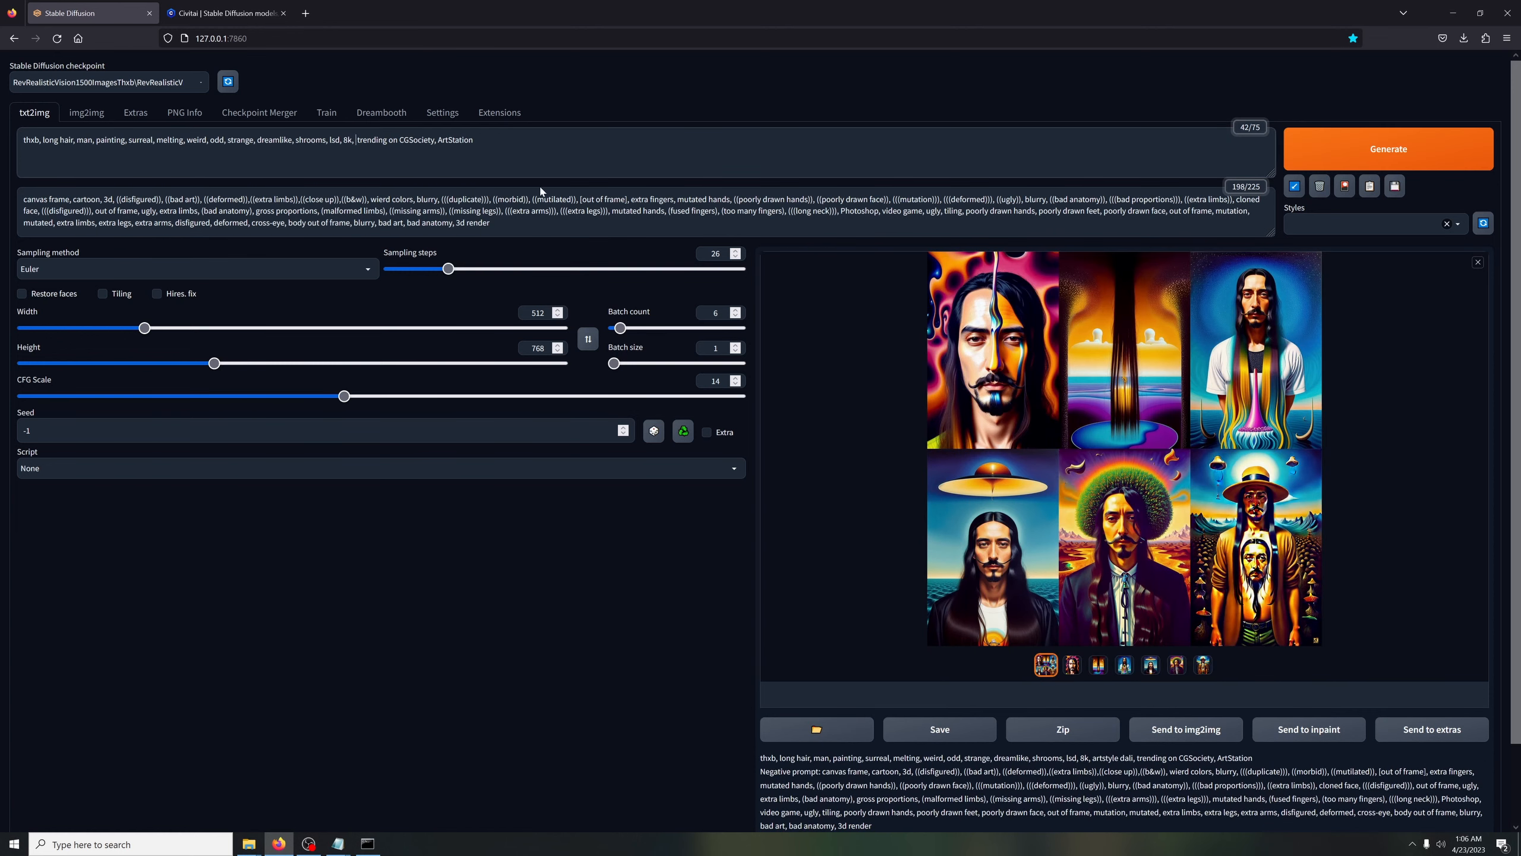
key(BackSpace)
key(ctrl+v)
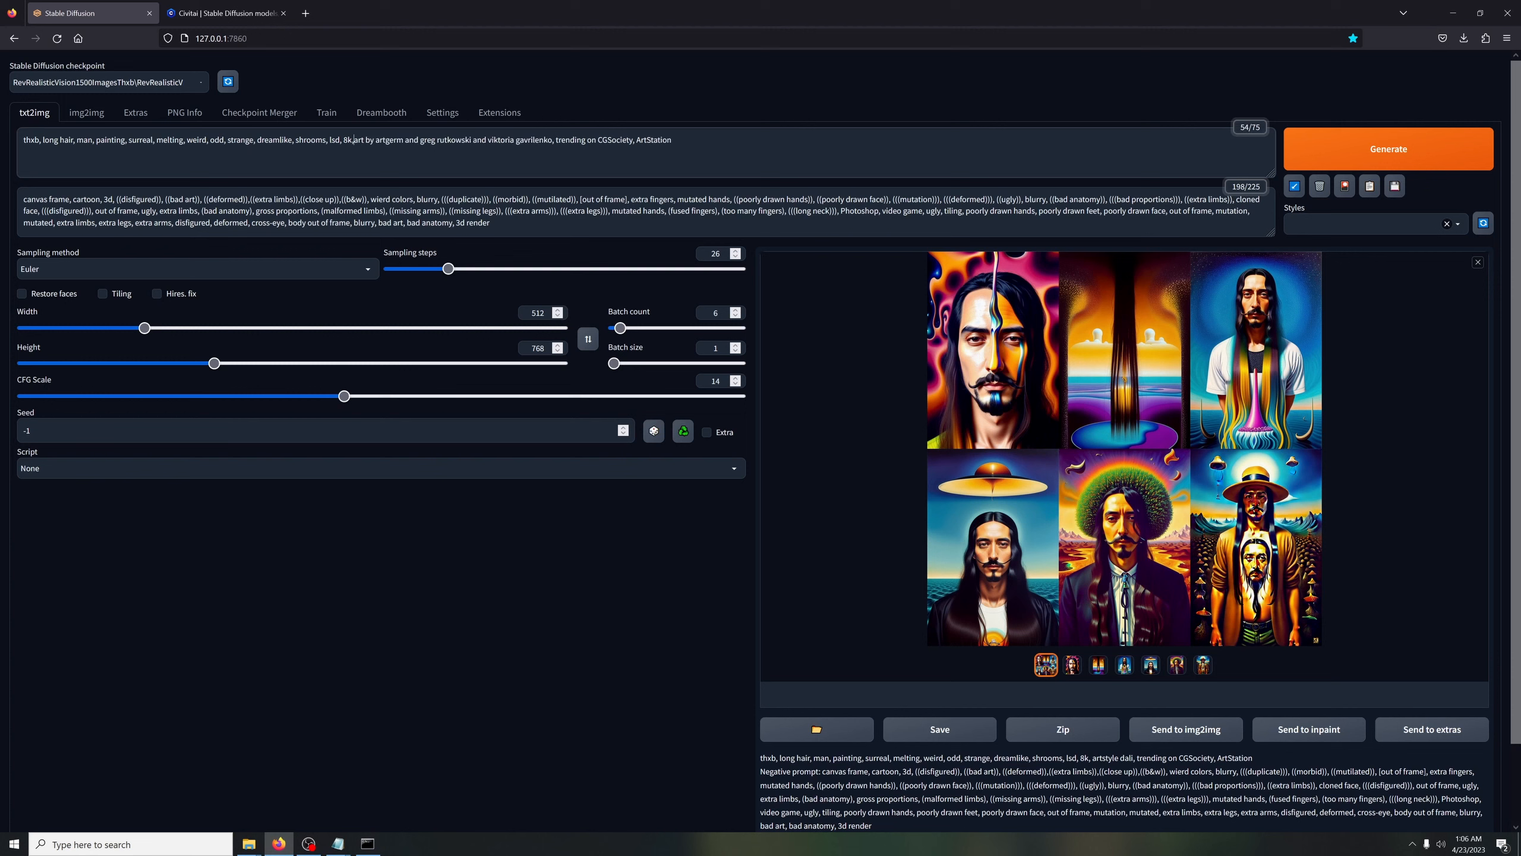
Switch the Stable Diffusion checkpoint to RevRPG1500_1350.safetensors and generate a batch with the same prompt
click(56, 88)
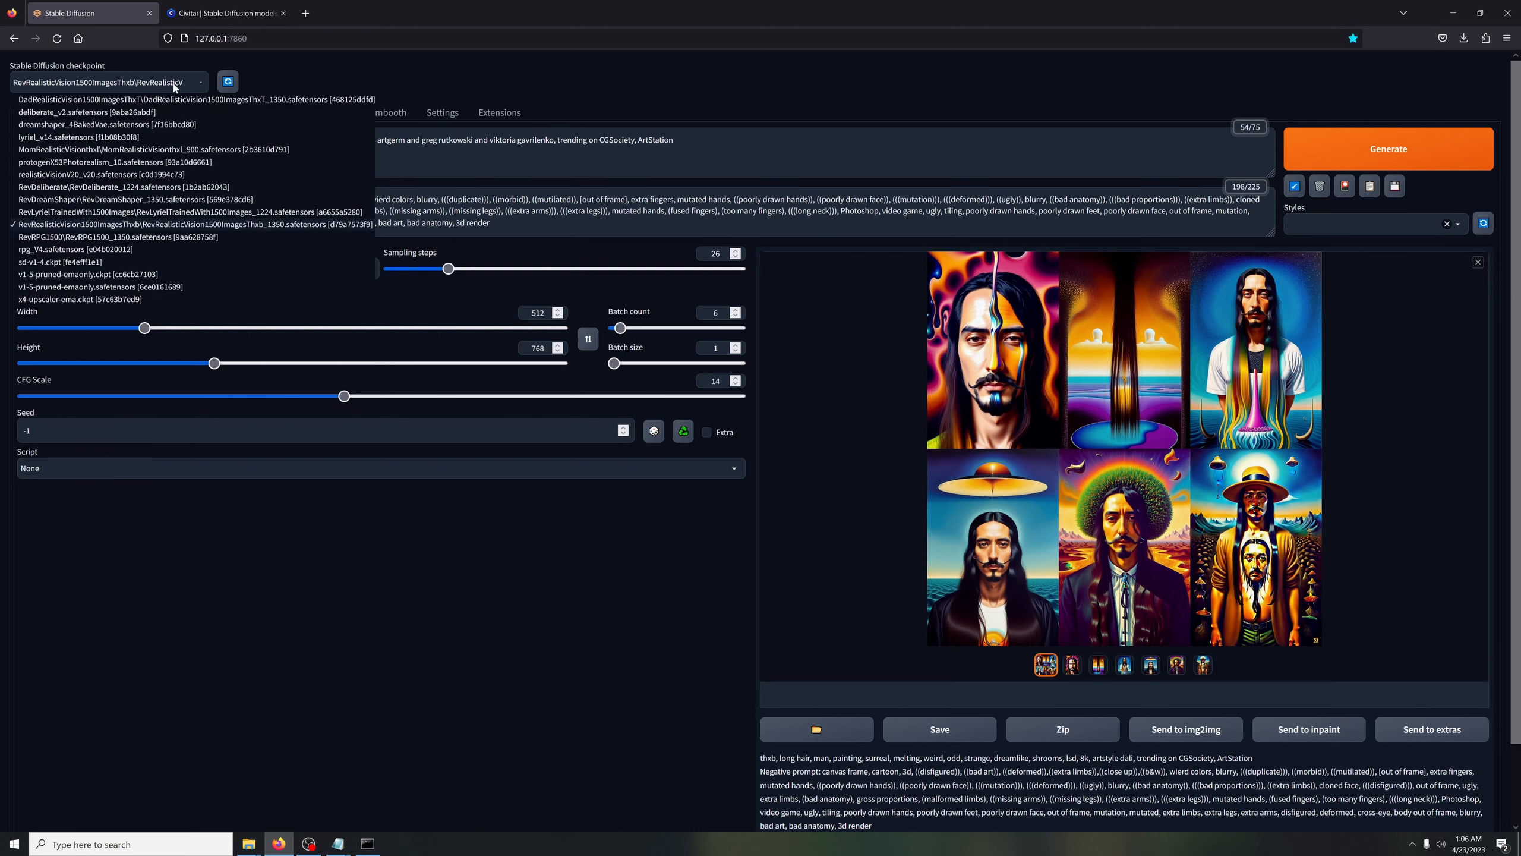
click(82, 239)
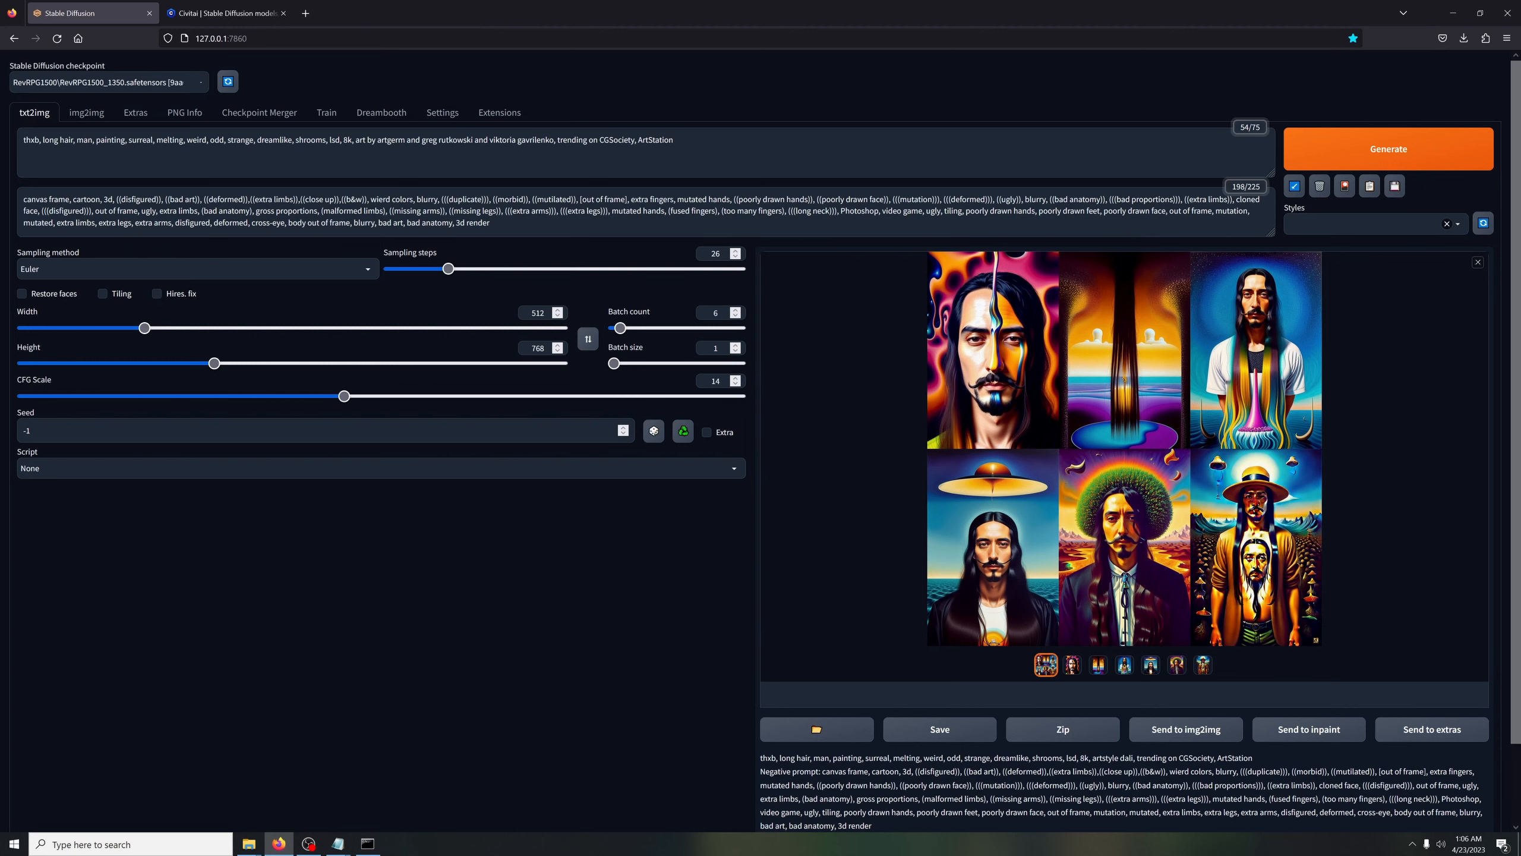
click(1337, 150)
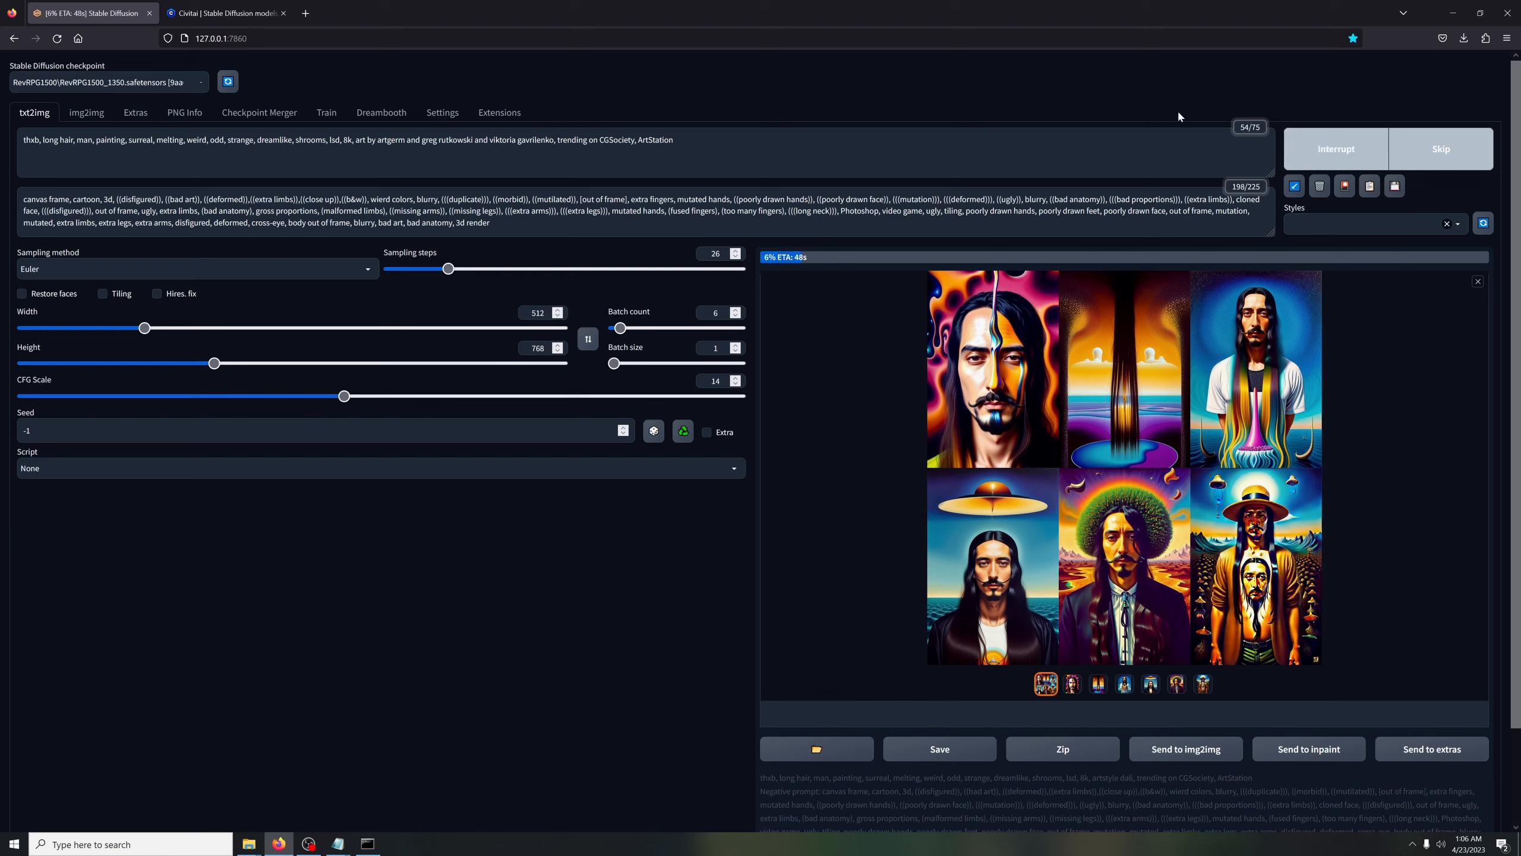
Open the RPG model's page on Civitai, examine the example images in its gallery, and return to Stable Diffusion
click(224, 12)
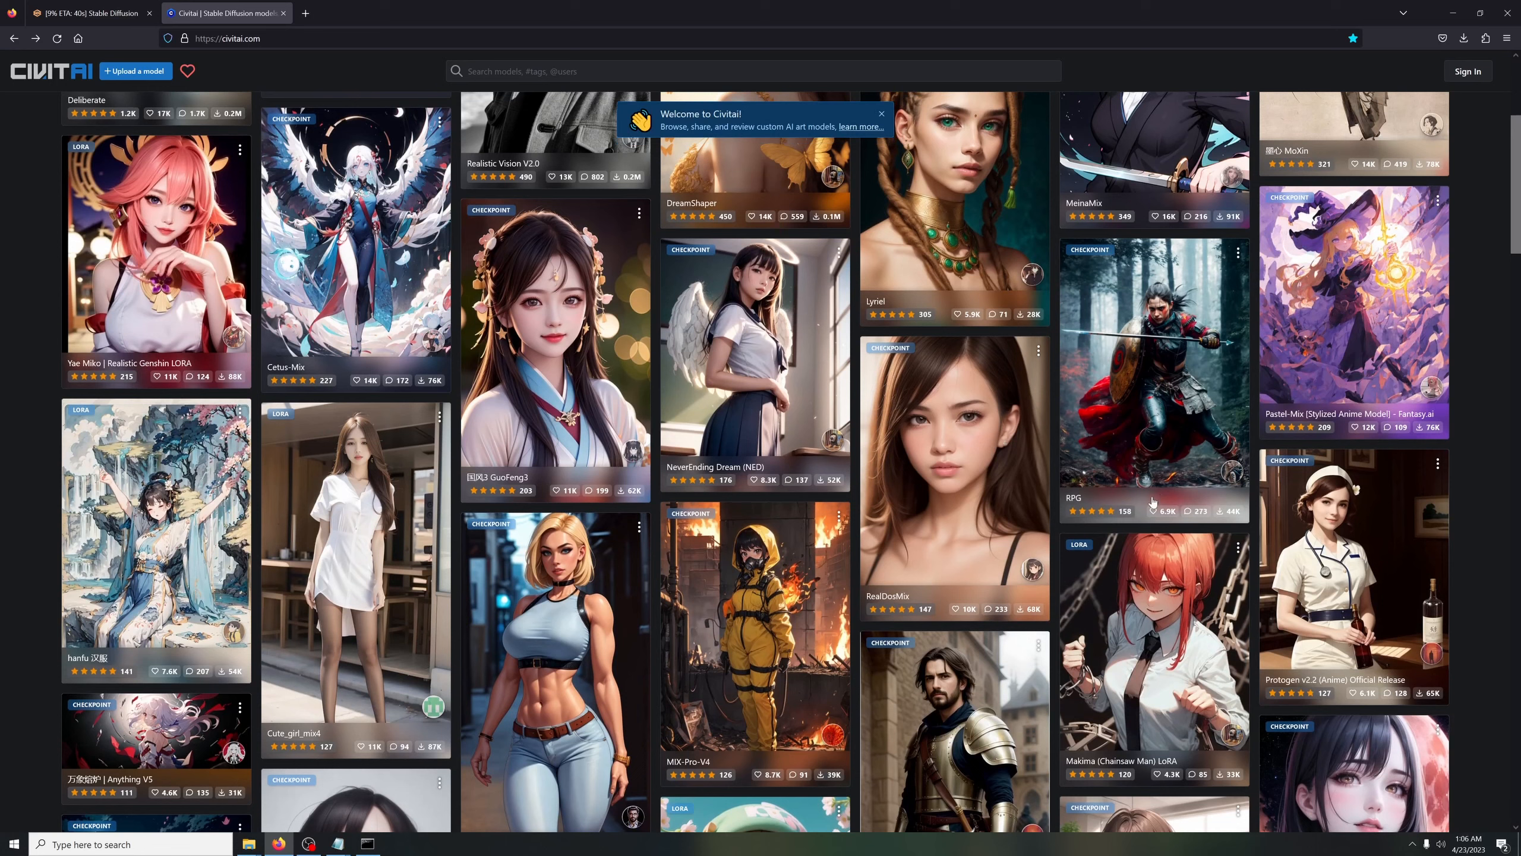
scroll(1148, 599, up, 5)
click(1148, 599)
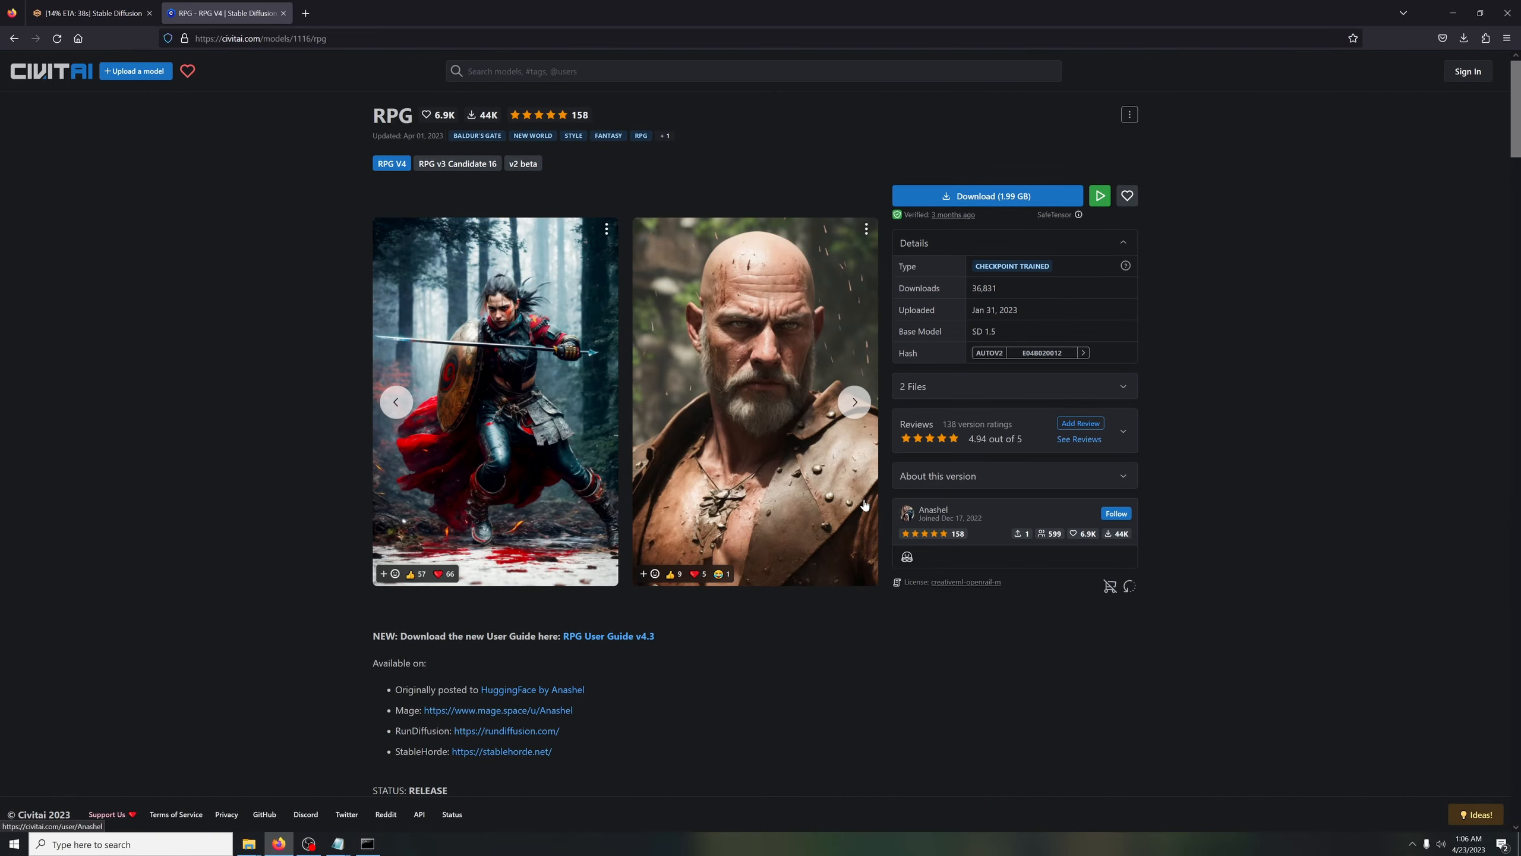
scroll(861, 459, down, 20)
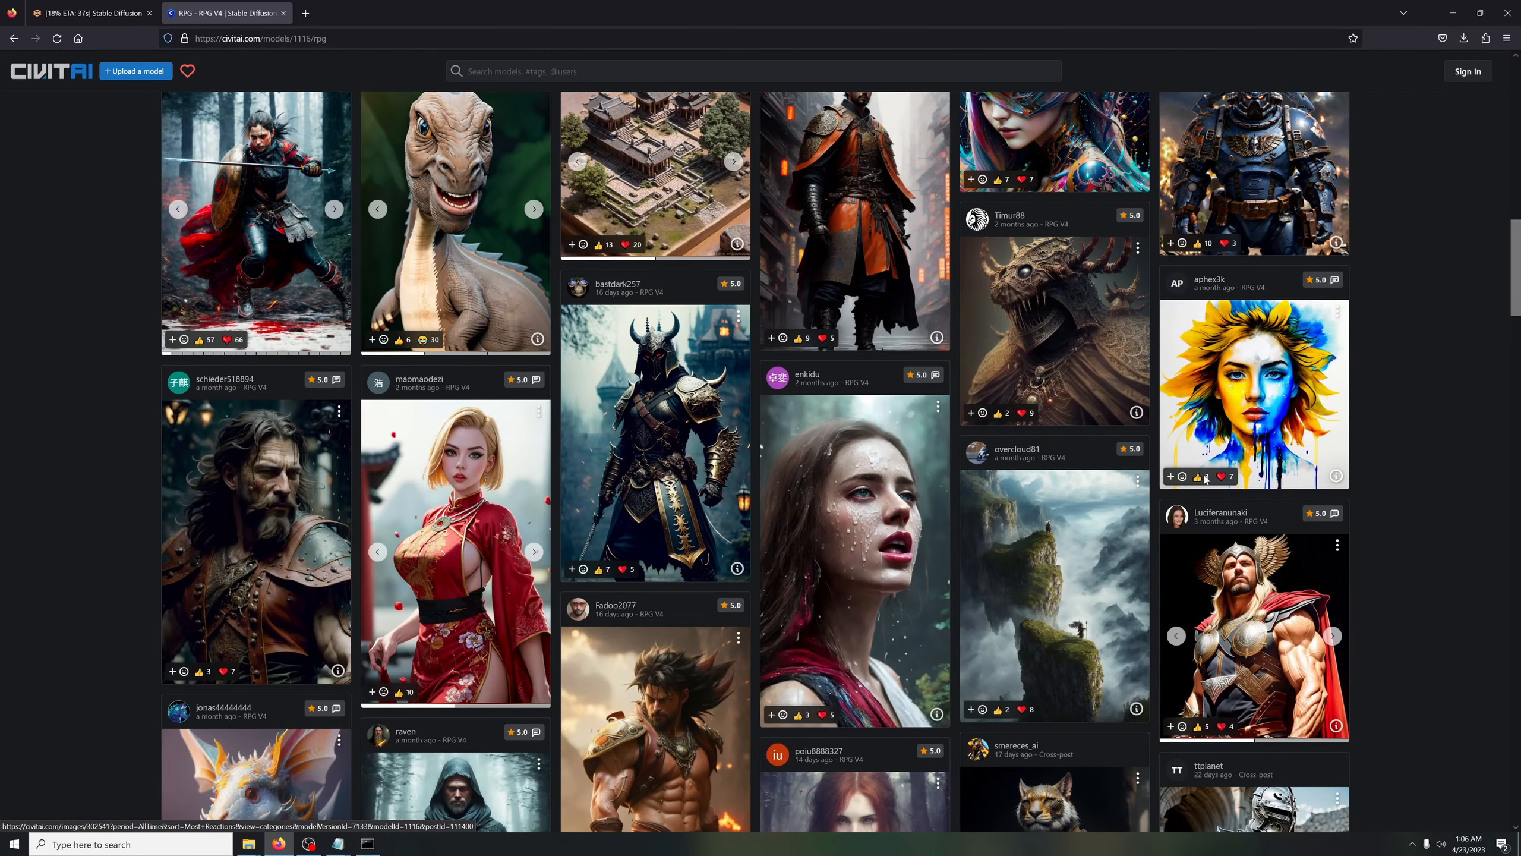
scroll(856, 480, down, 5)
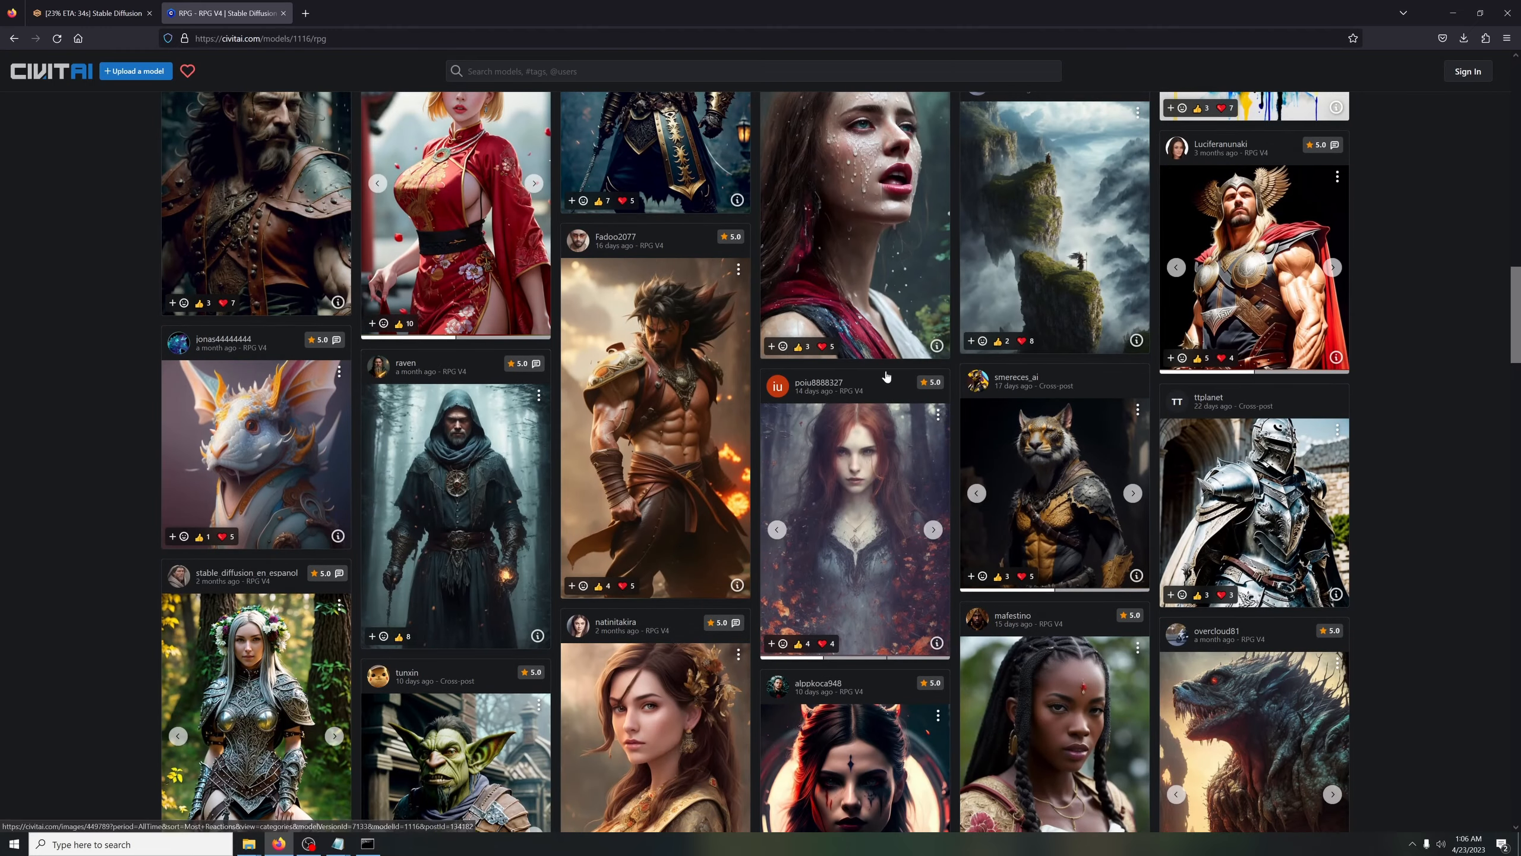
scroll(251, 162, up, 2)
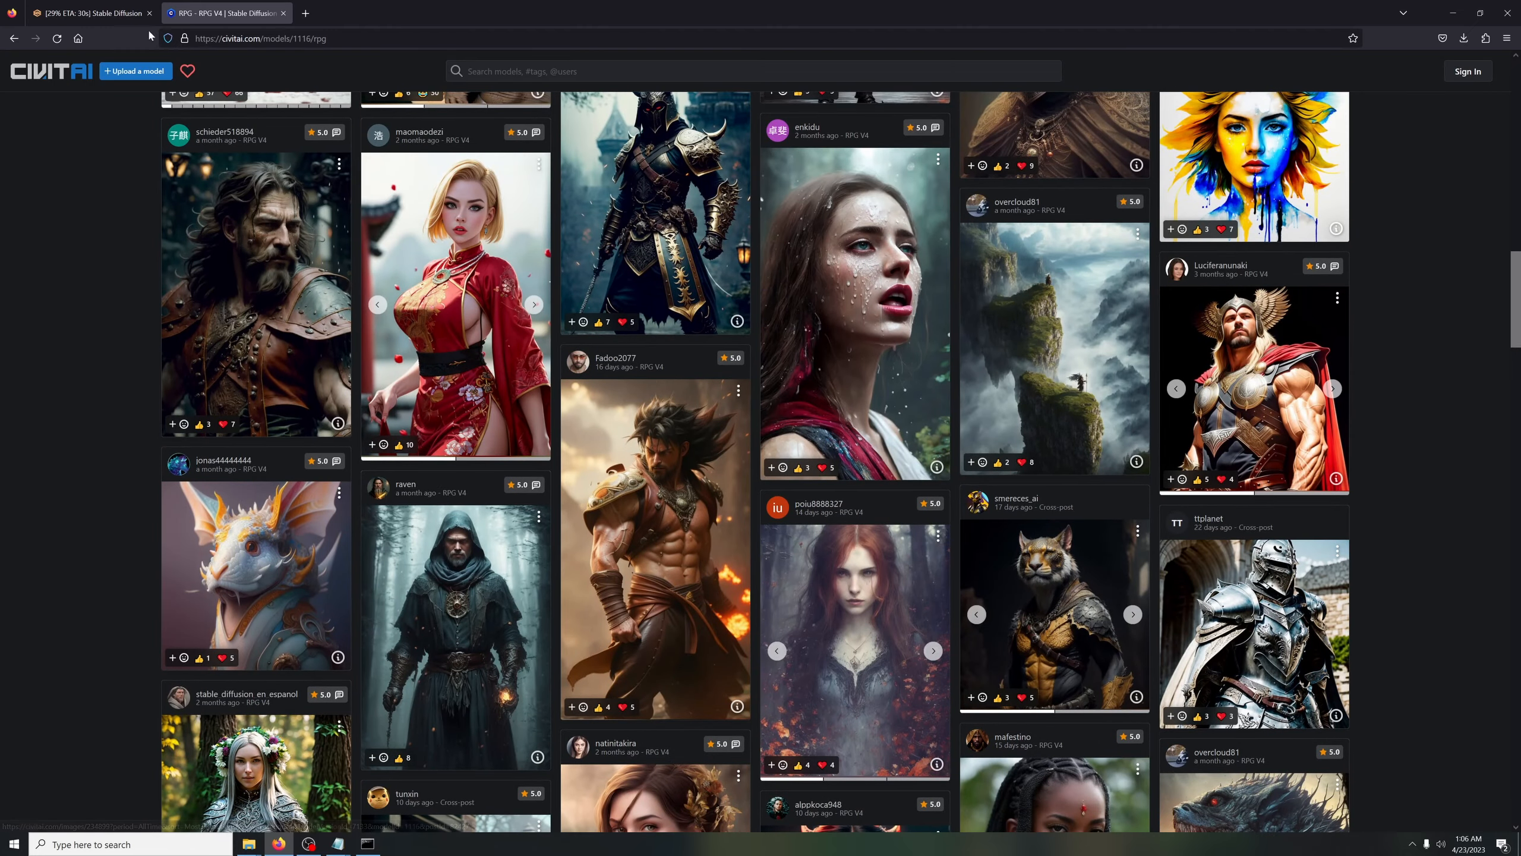
click(145, 20)
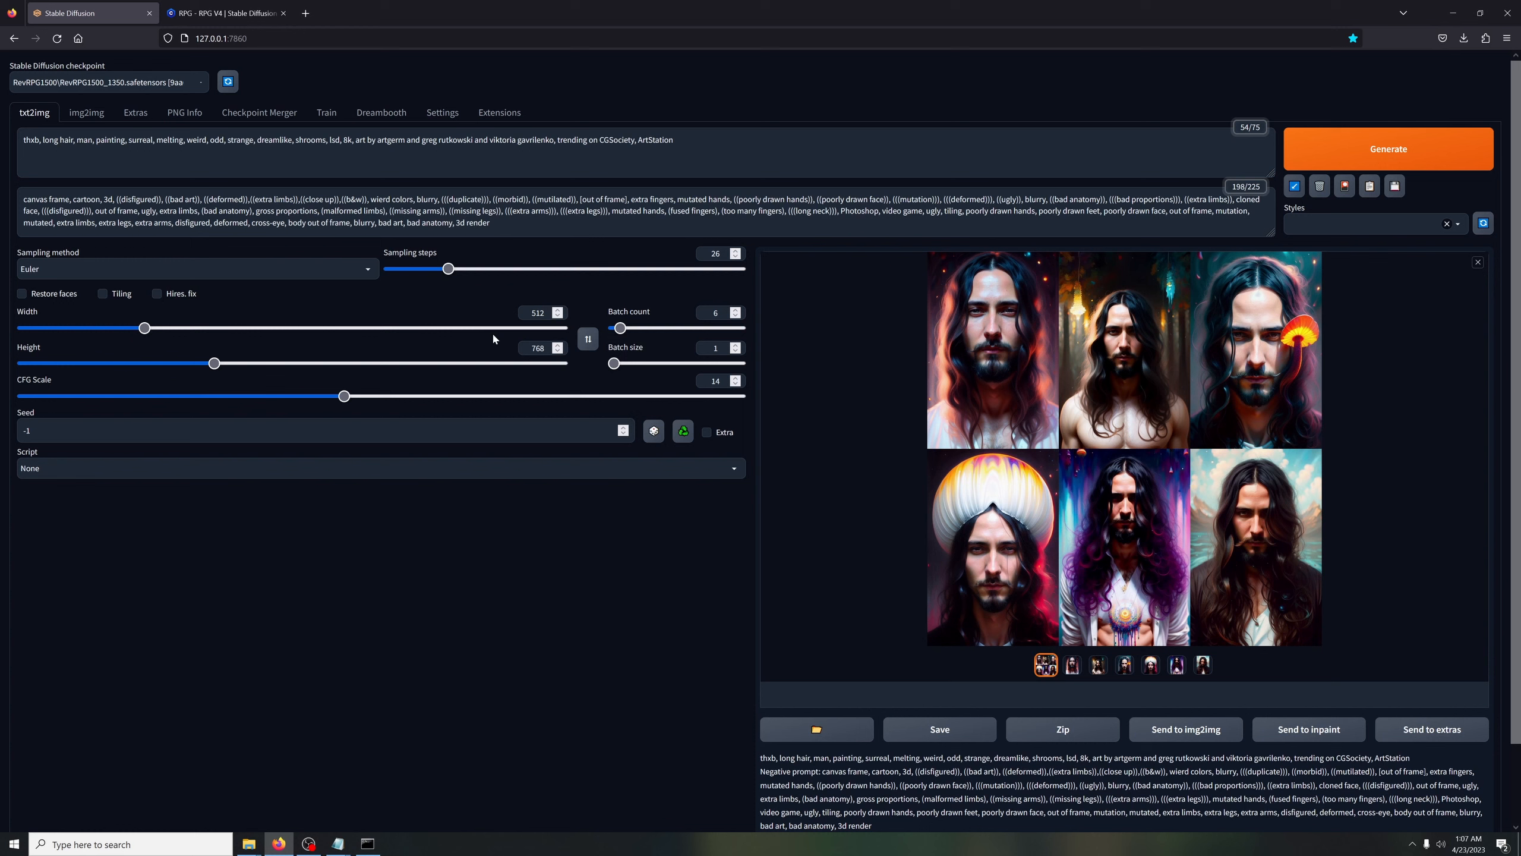
Switch the checkpoint to RevDeliberate_1224.safetensors and generate a batch with the same prompt
click(101, 82)
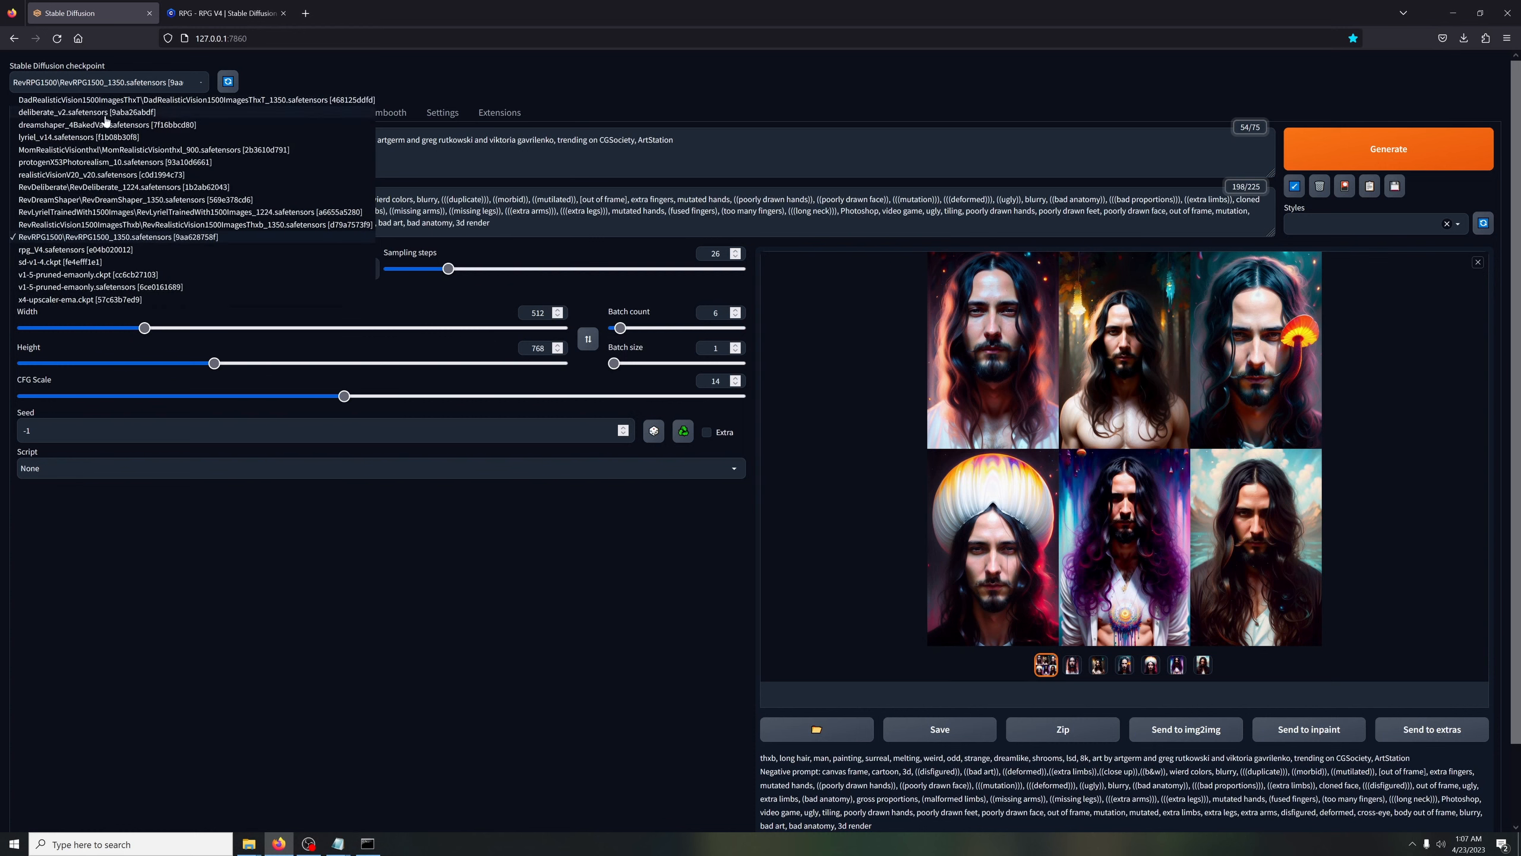
click(83, 187)
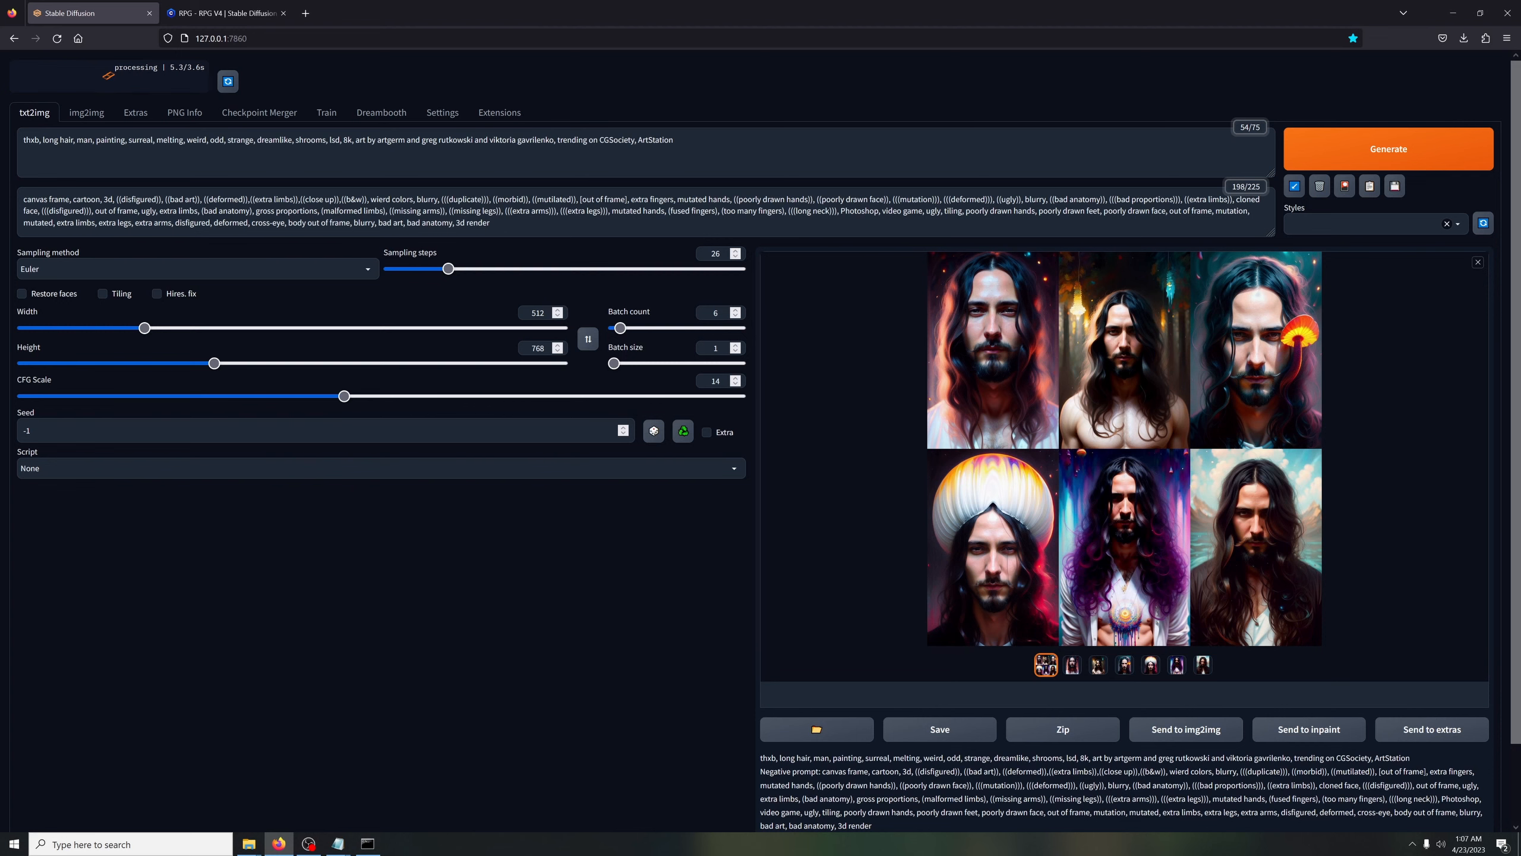
click(1405, 161)
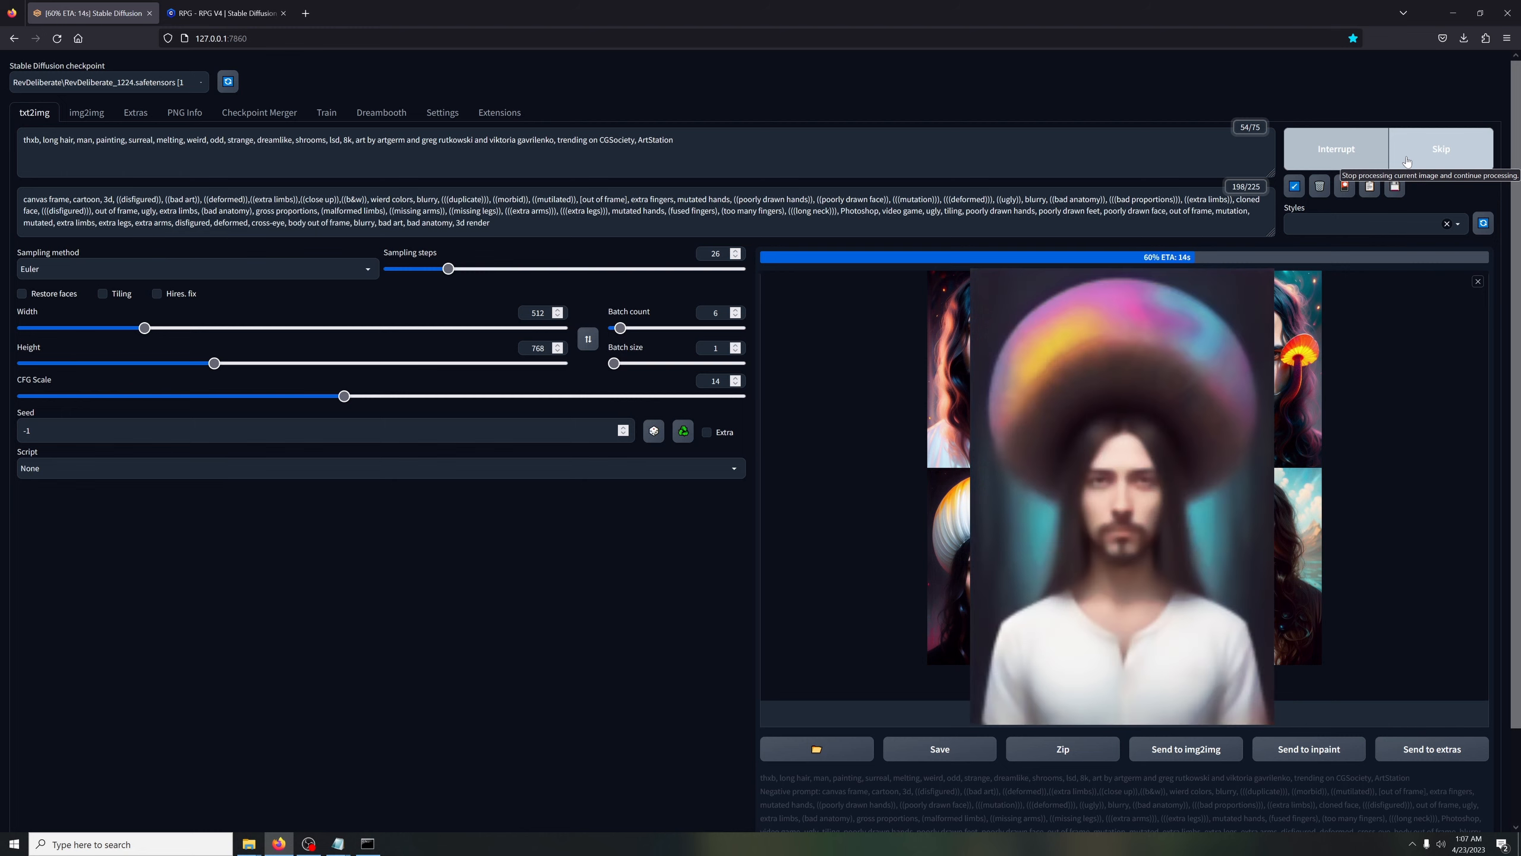
Insert "up close," after "man," in the prompt and view the finished image grid enlarged
click(77, 140)
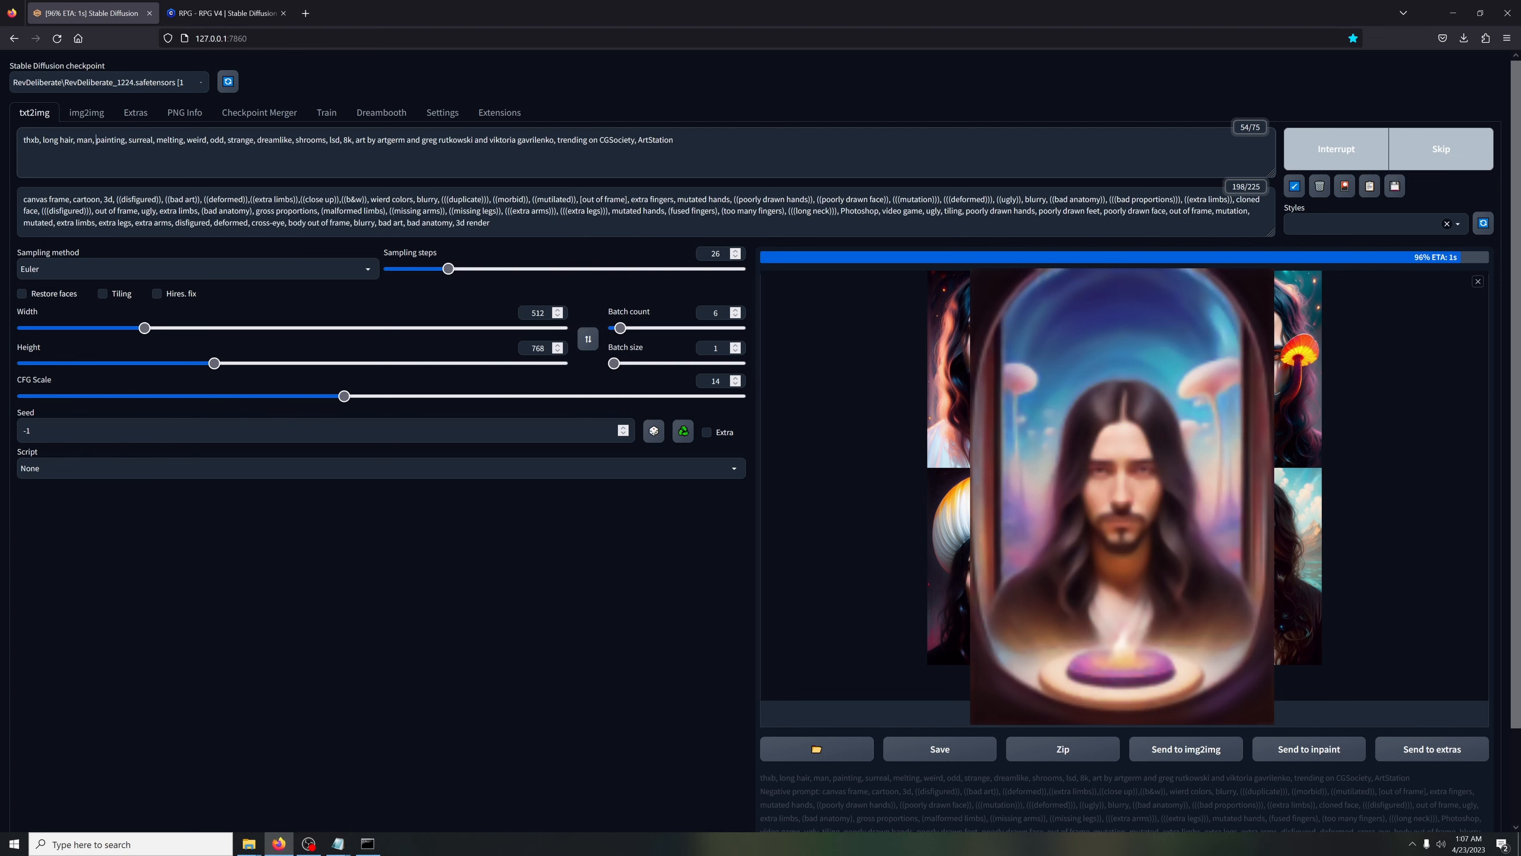
text(up close)
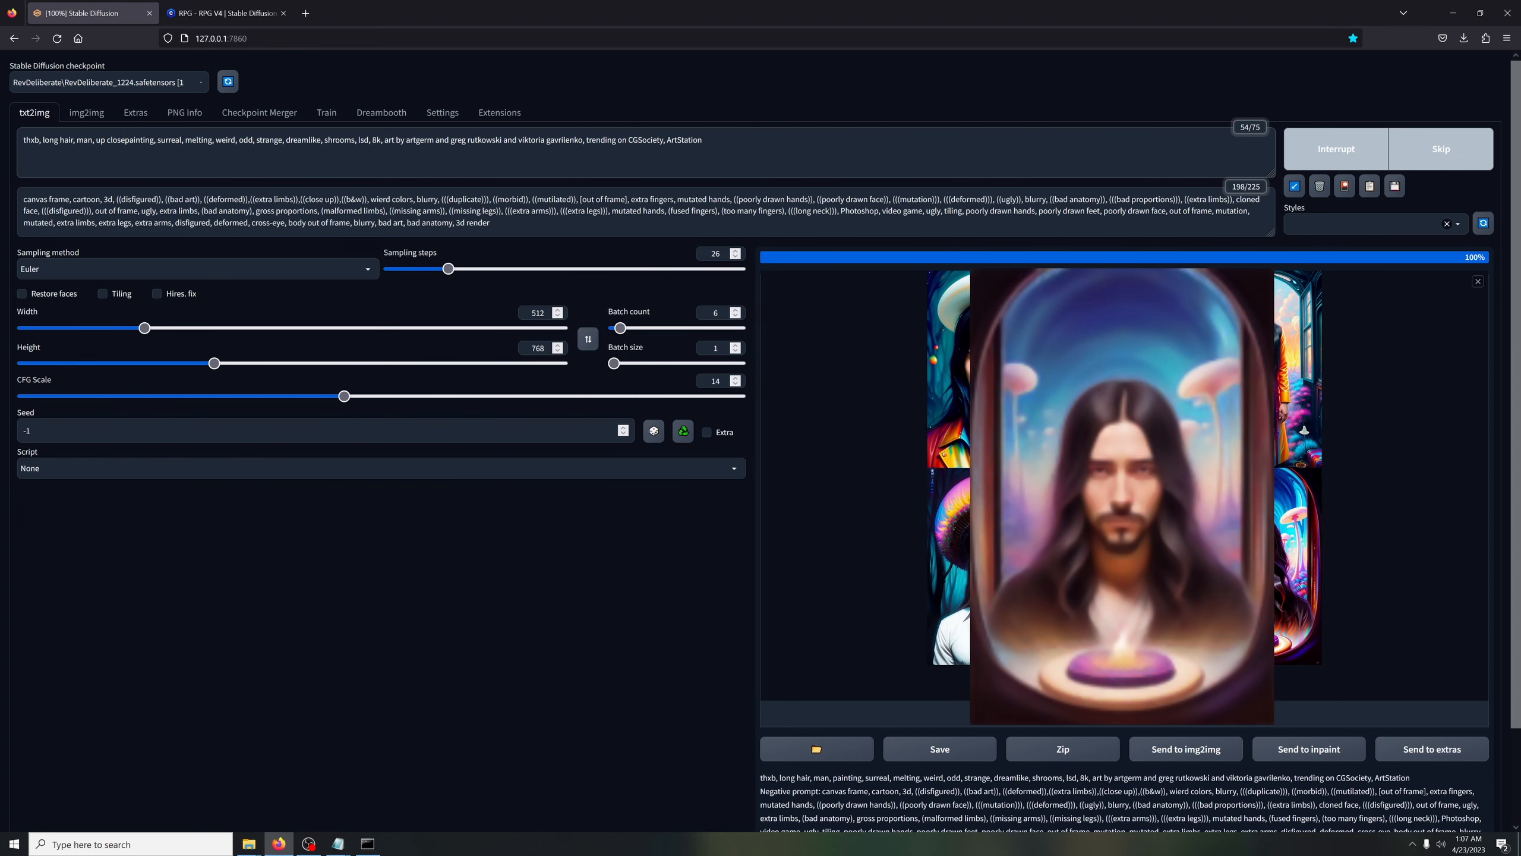
text(,)
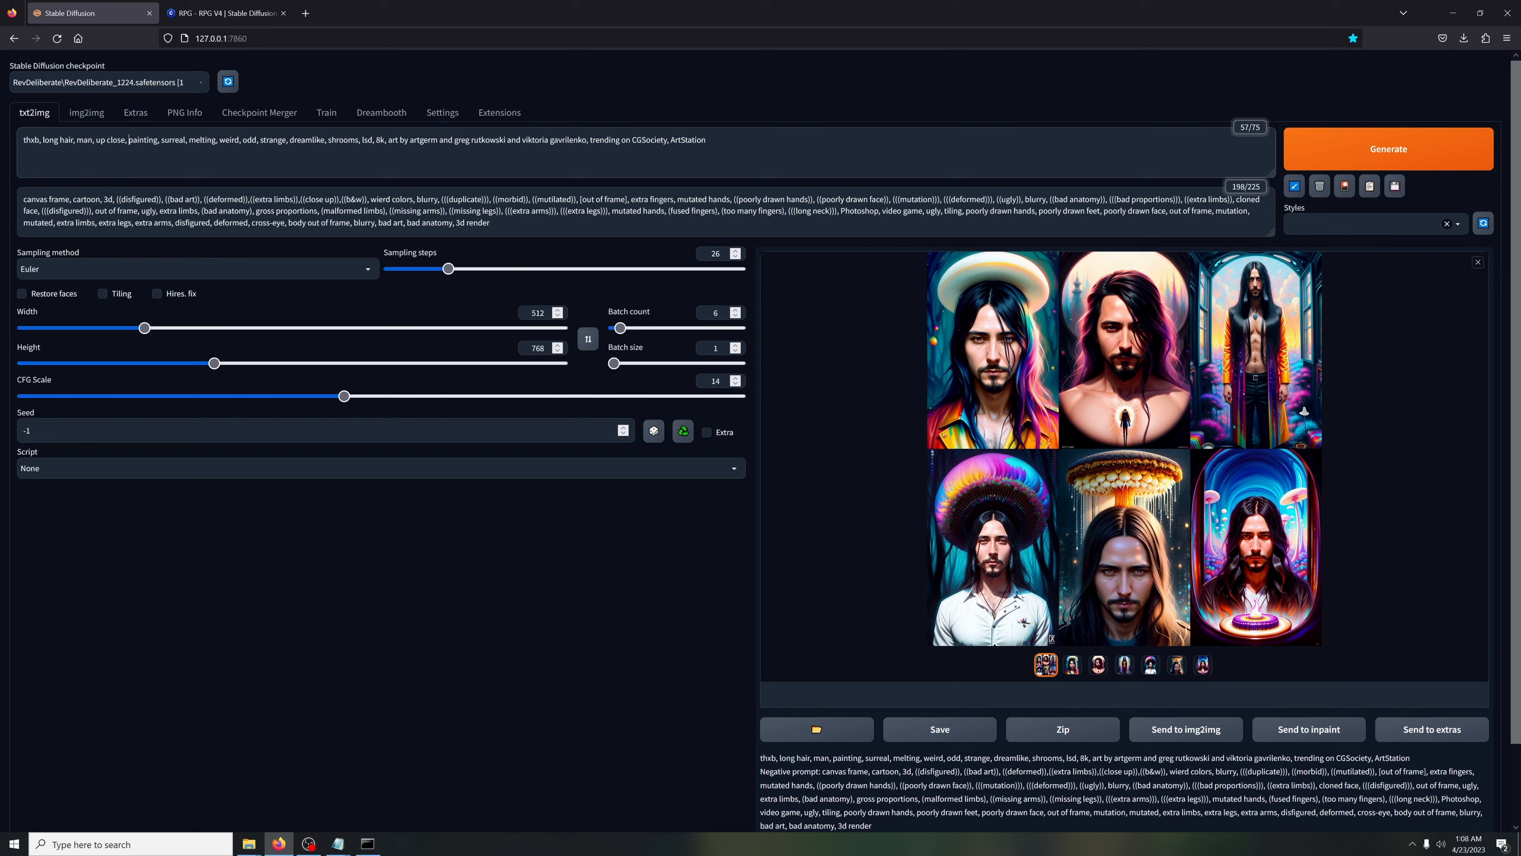
click(1131, 448)
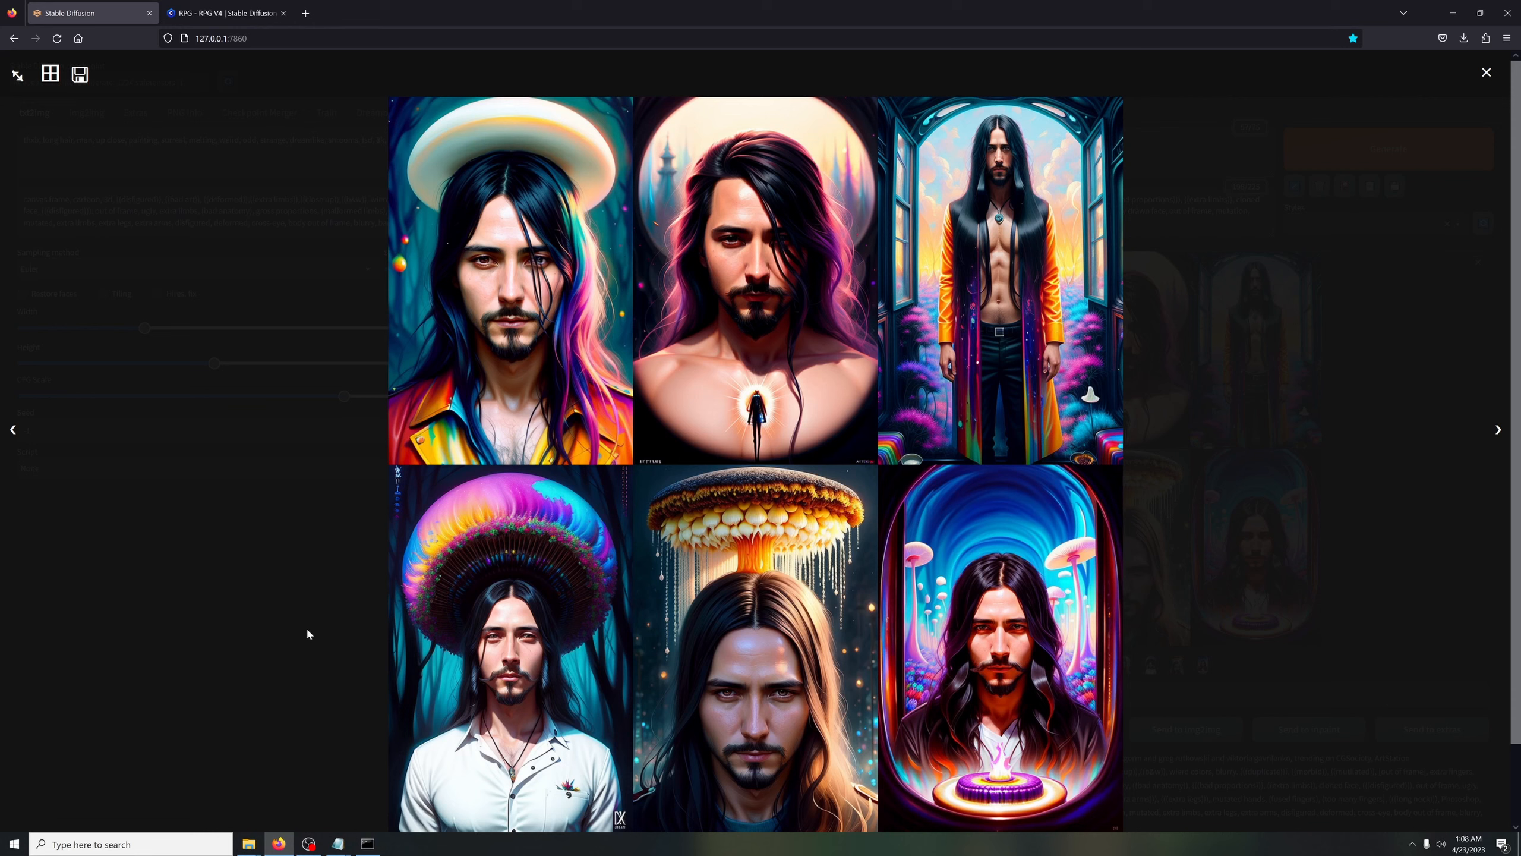
click(181, 667)
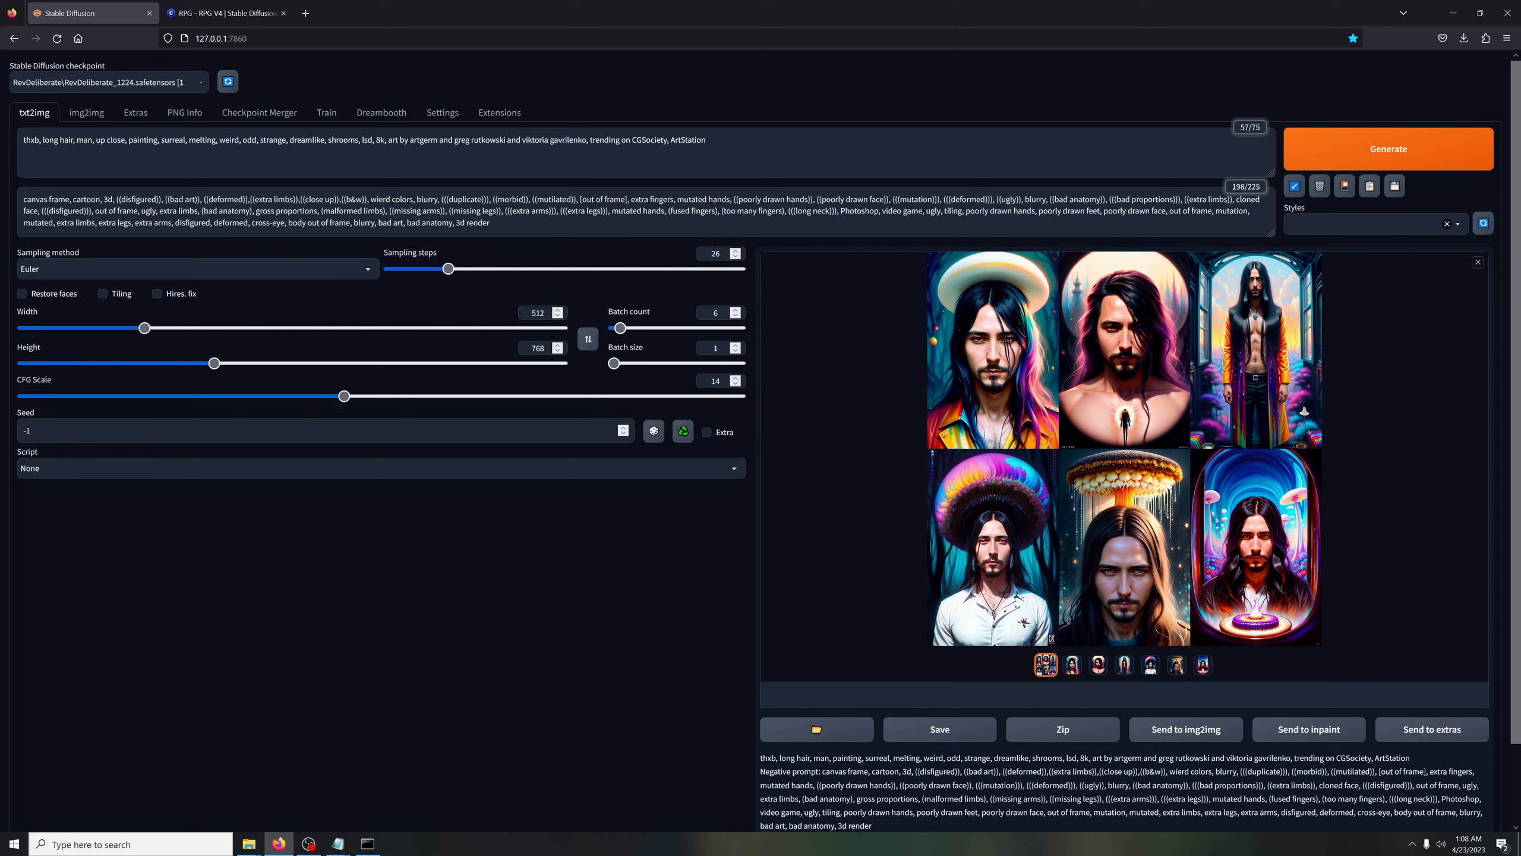
Change the sampling method to DPM2 Karras and generate a batch with the "up close" prompt
click(179, 268)
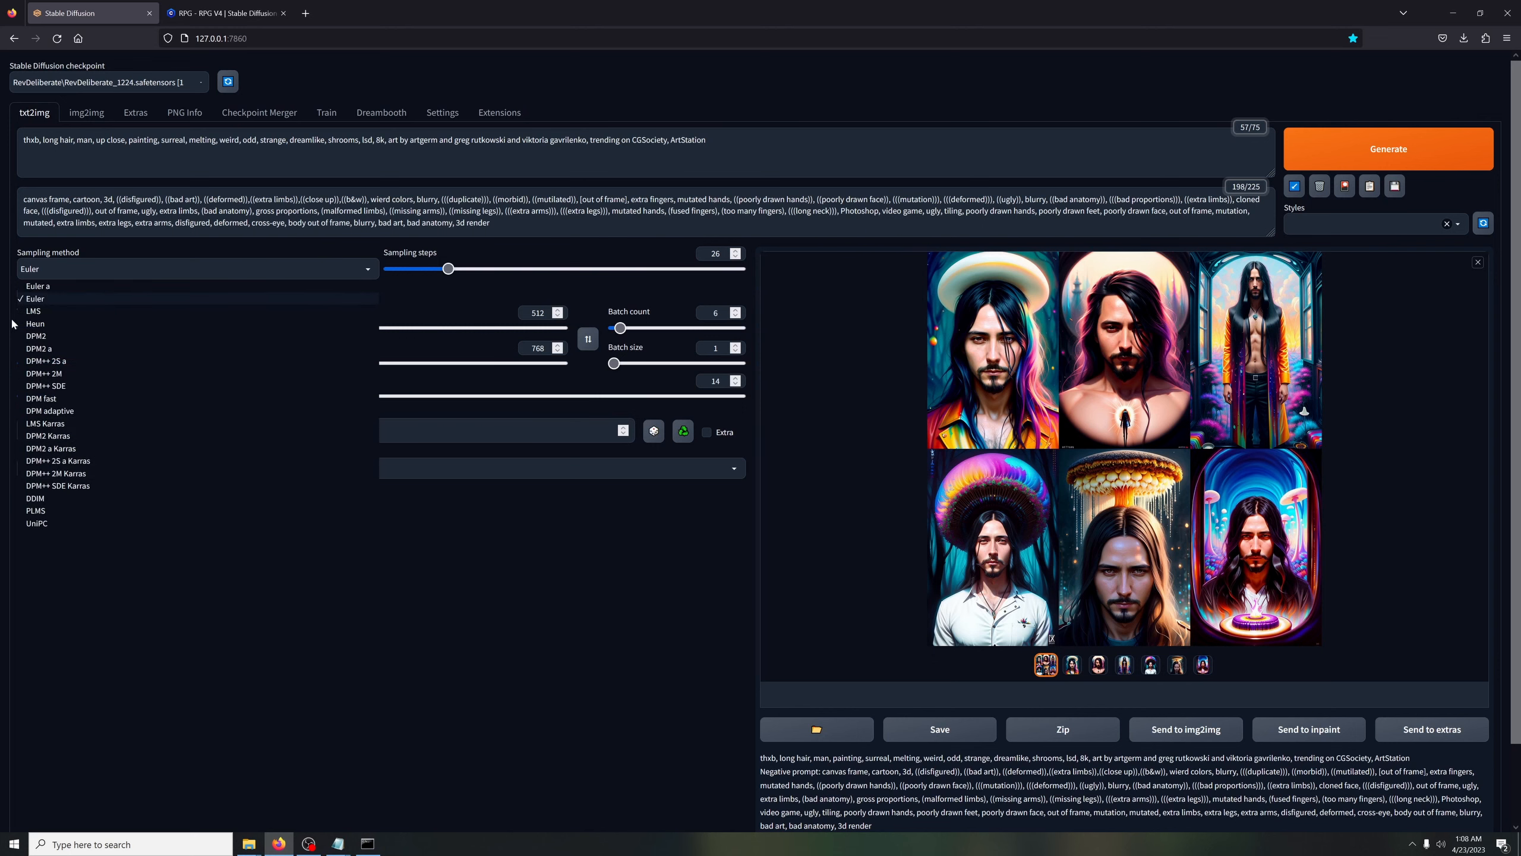
click(71, 436)
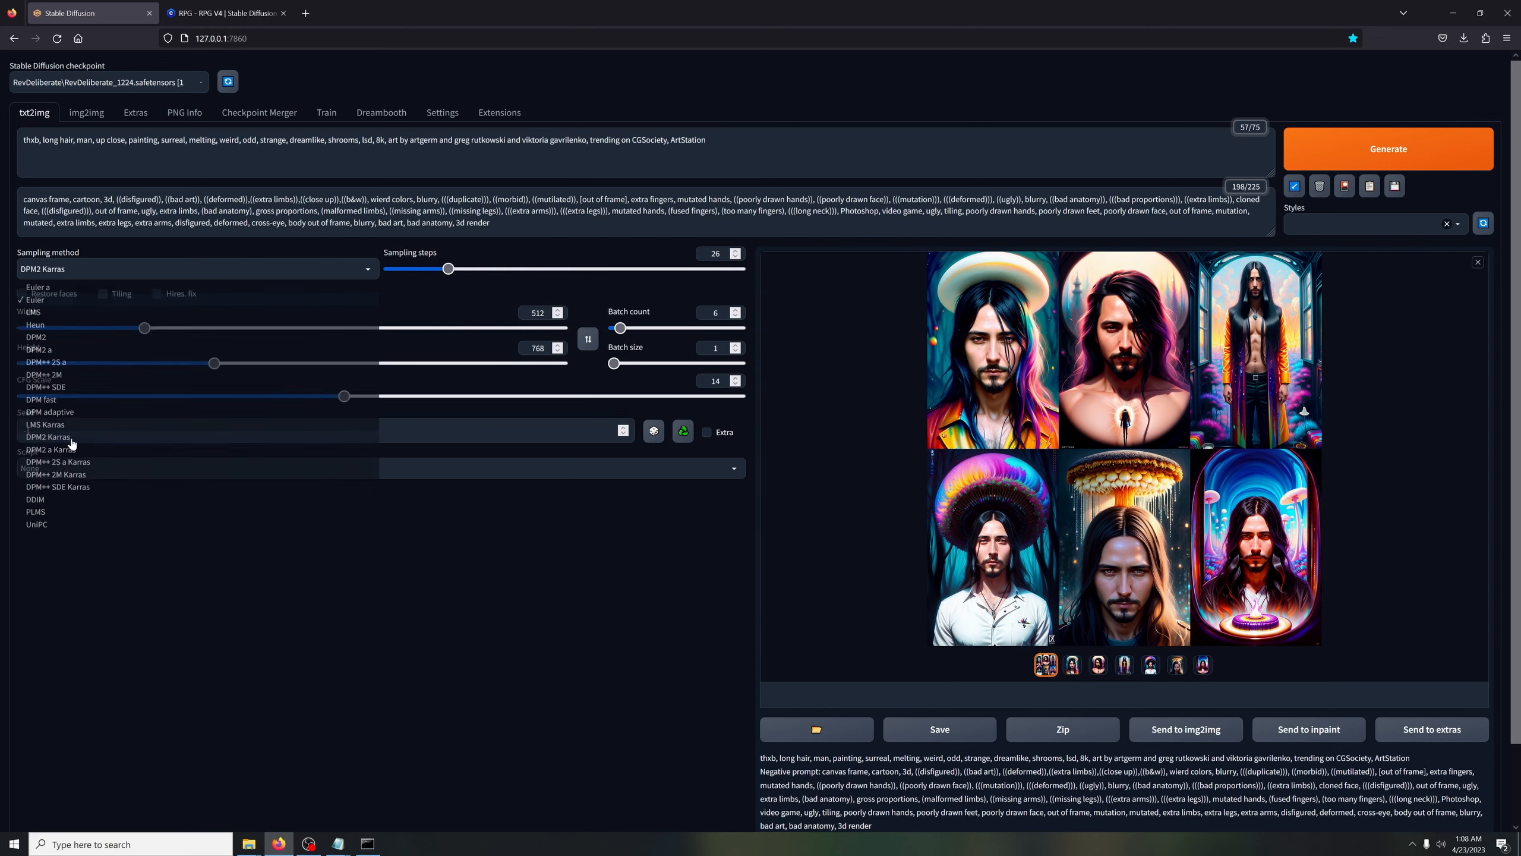
key(ctrl+Return)
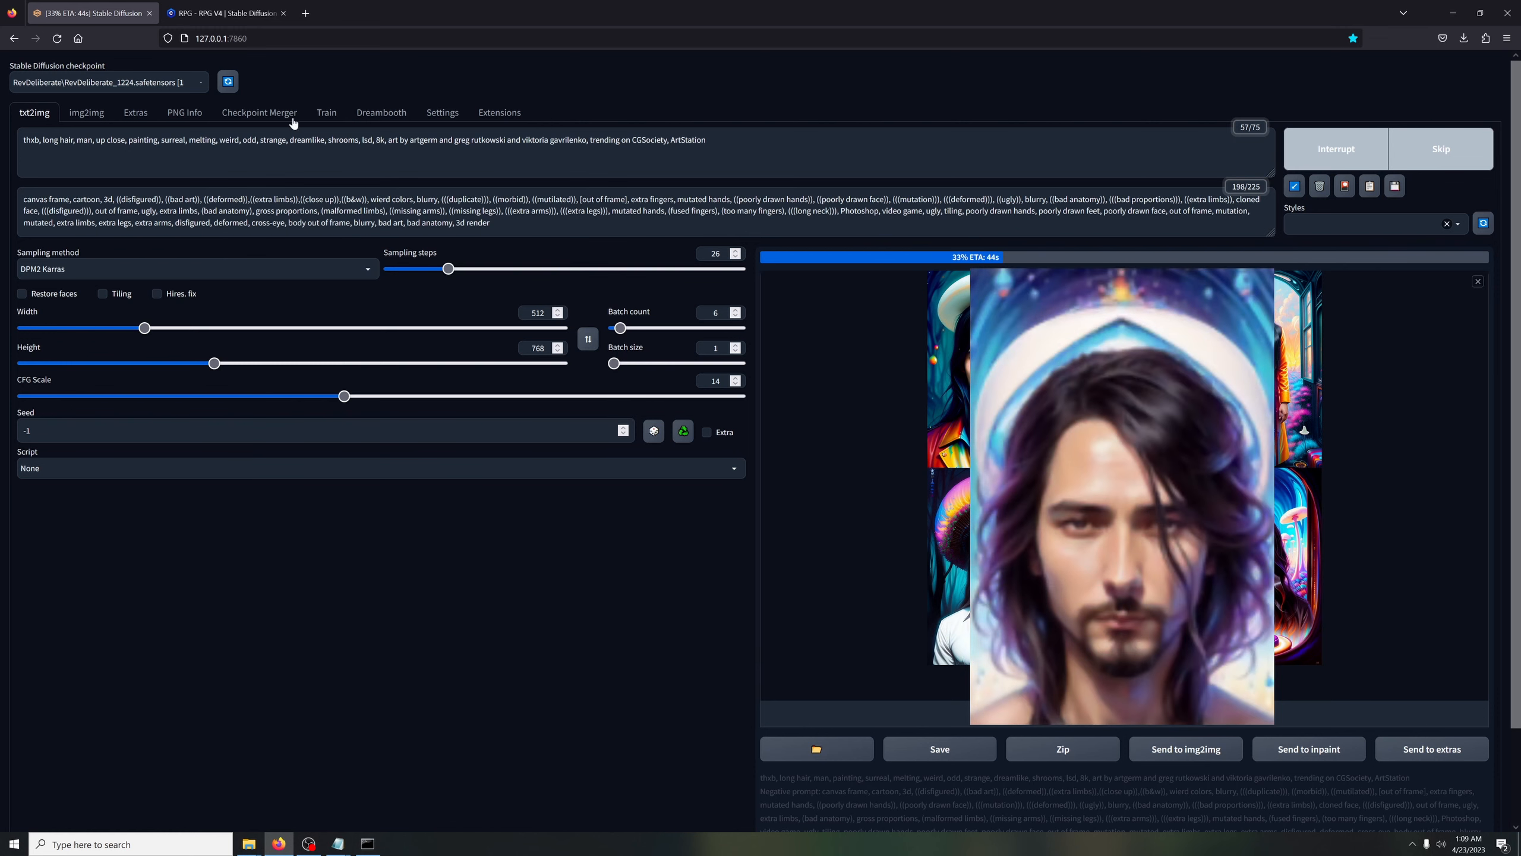
Switch the checkpoint to RevLyrielTrainedWith1500Images_1224.safetensors and inspect the previous image grid enlarged
click(108, 82)
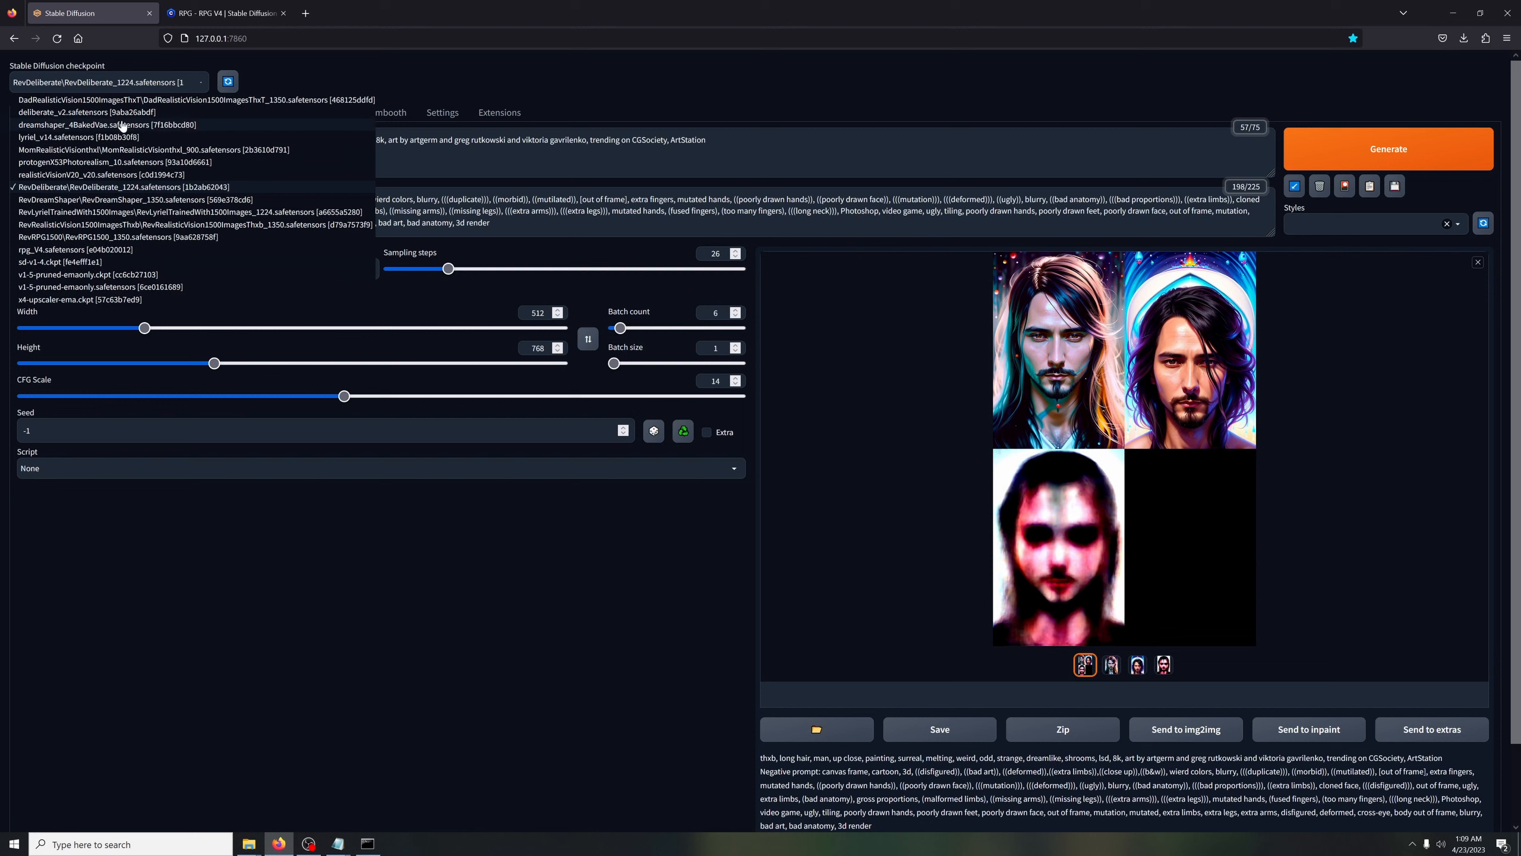
click(97, 214)
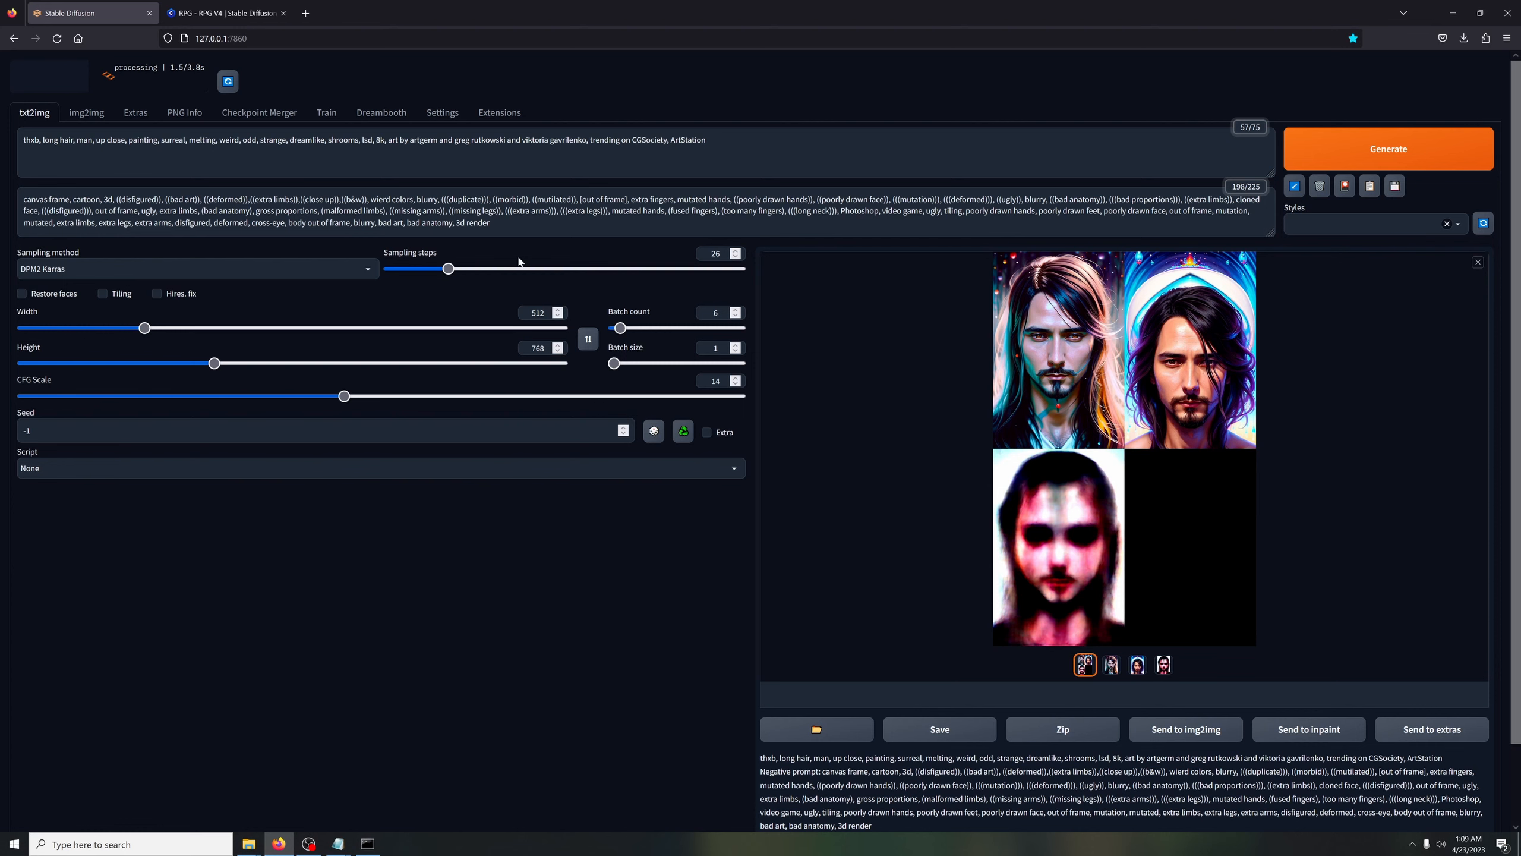
click(1058, 344)
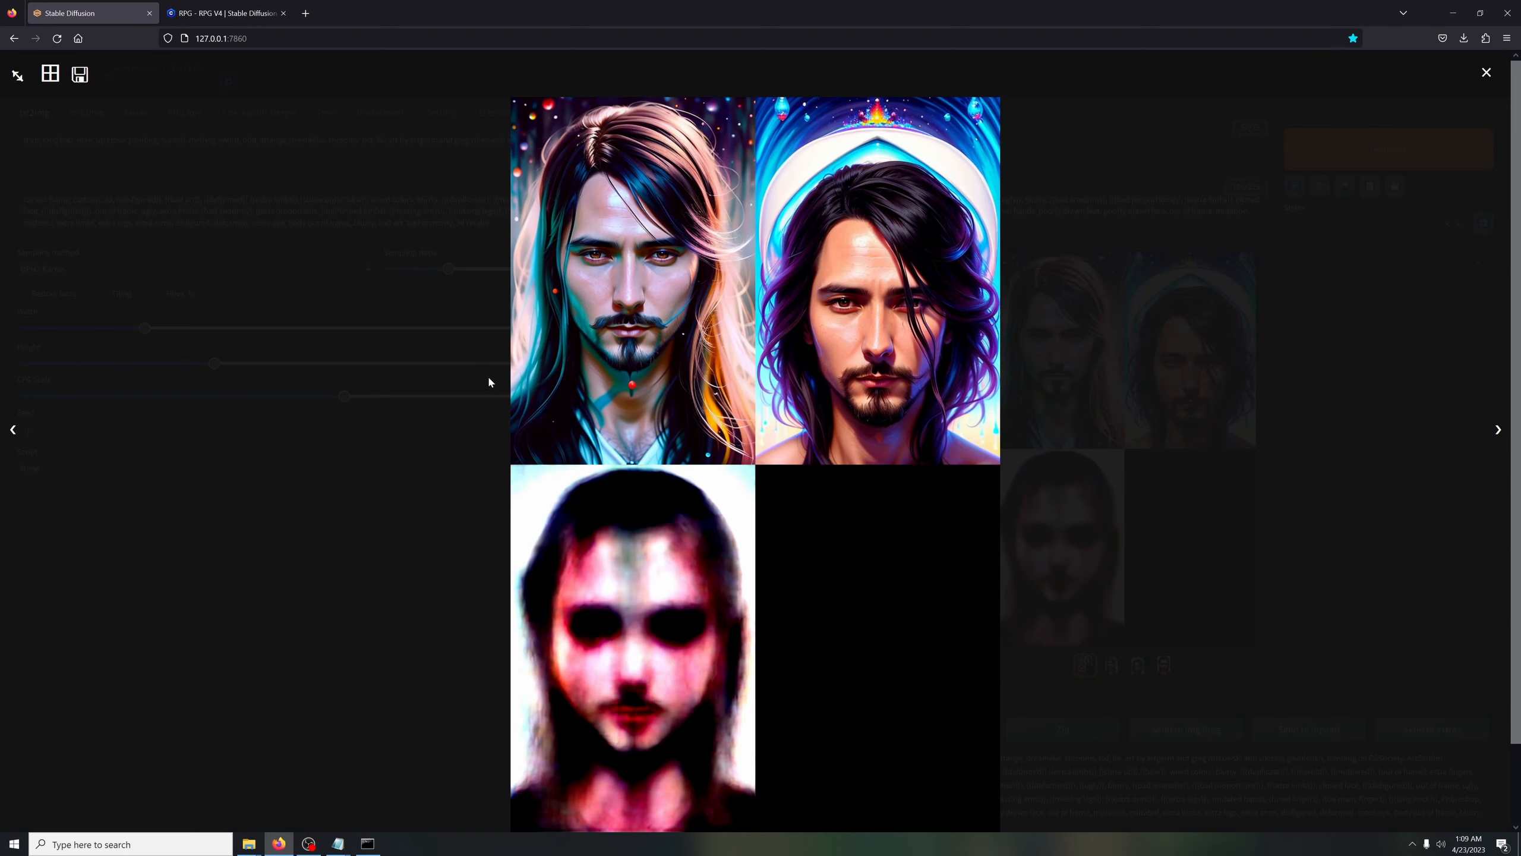
click(255, 620)
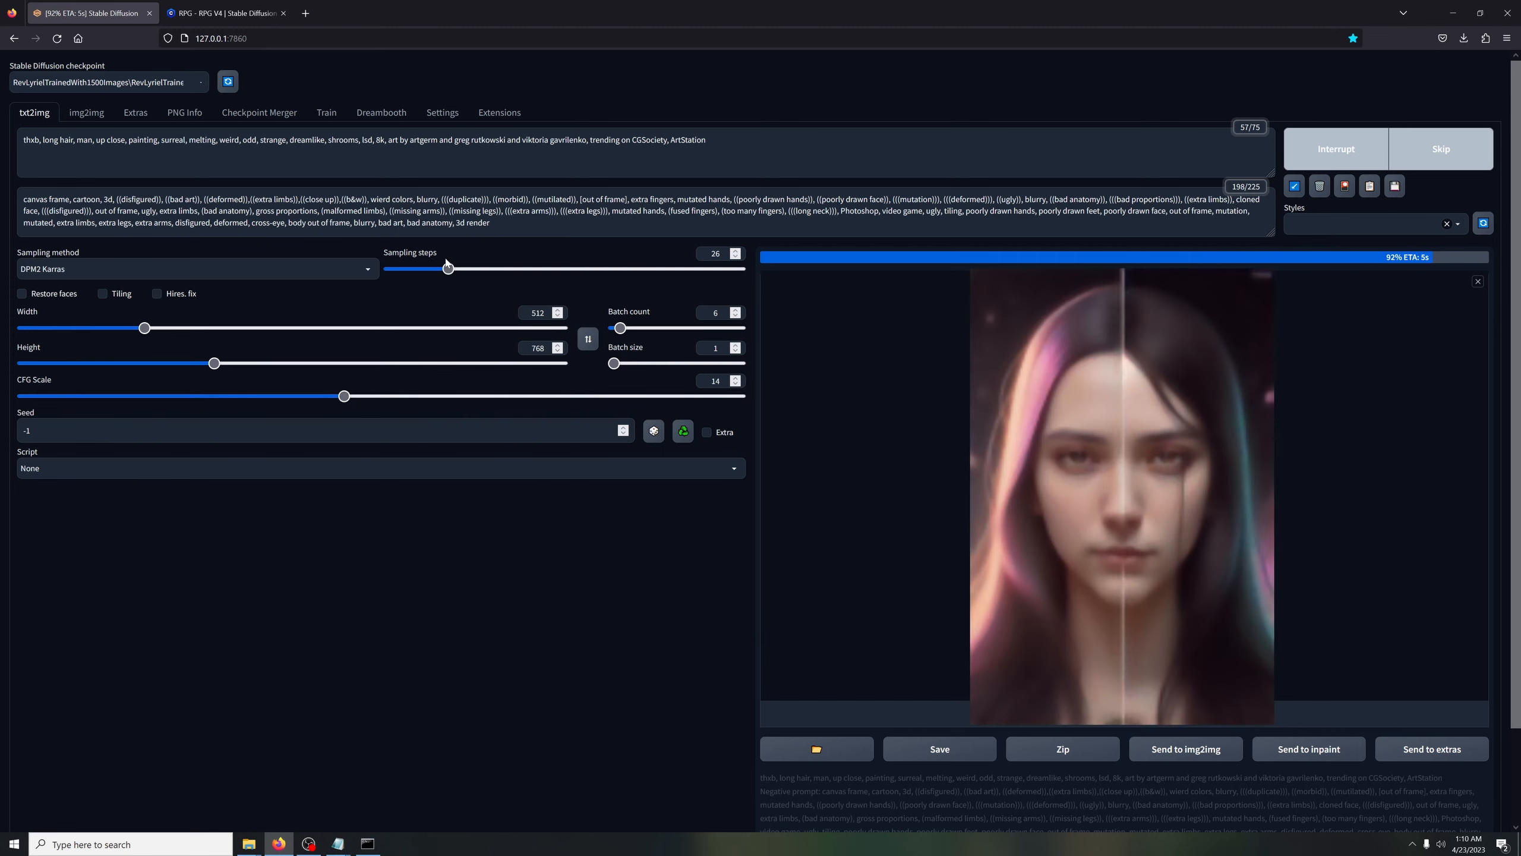
Set the sampling steps to 20 and generate another batch with the Lyriel-based checkpoint
drag(448, 268, 437, 270)
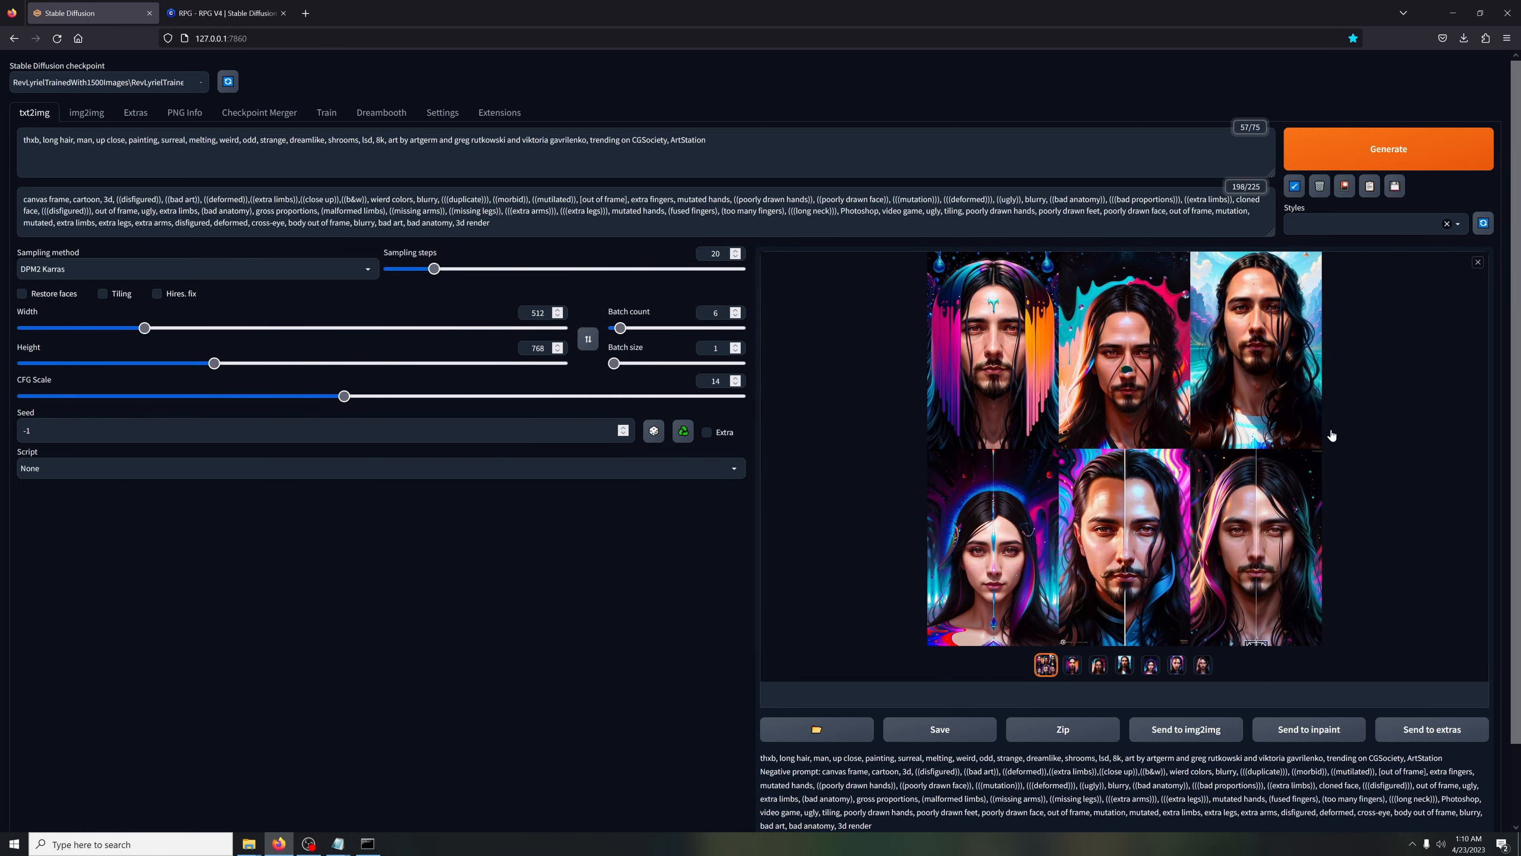
click(1319, 152)
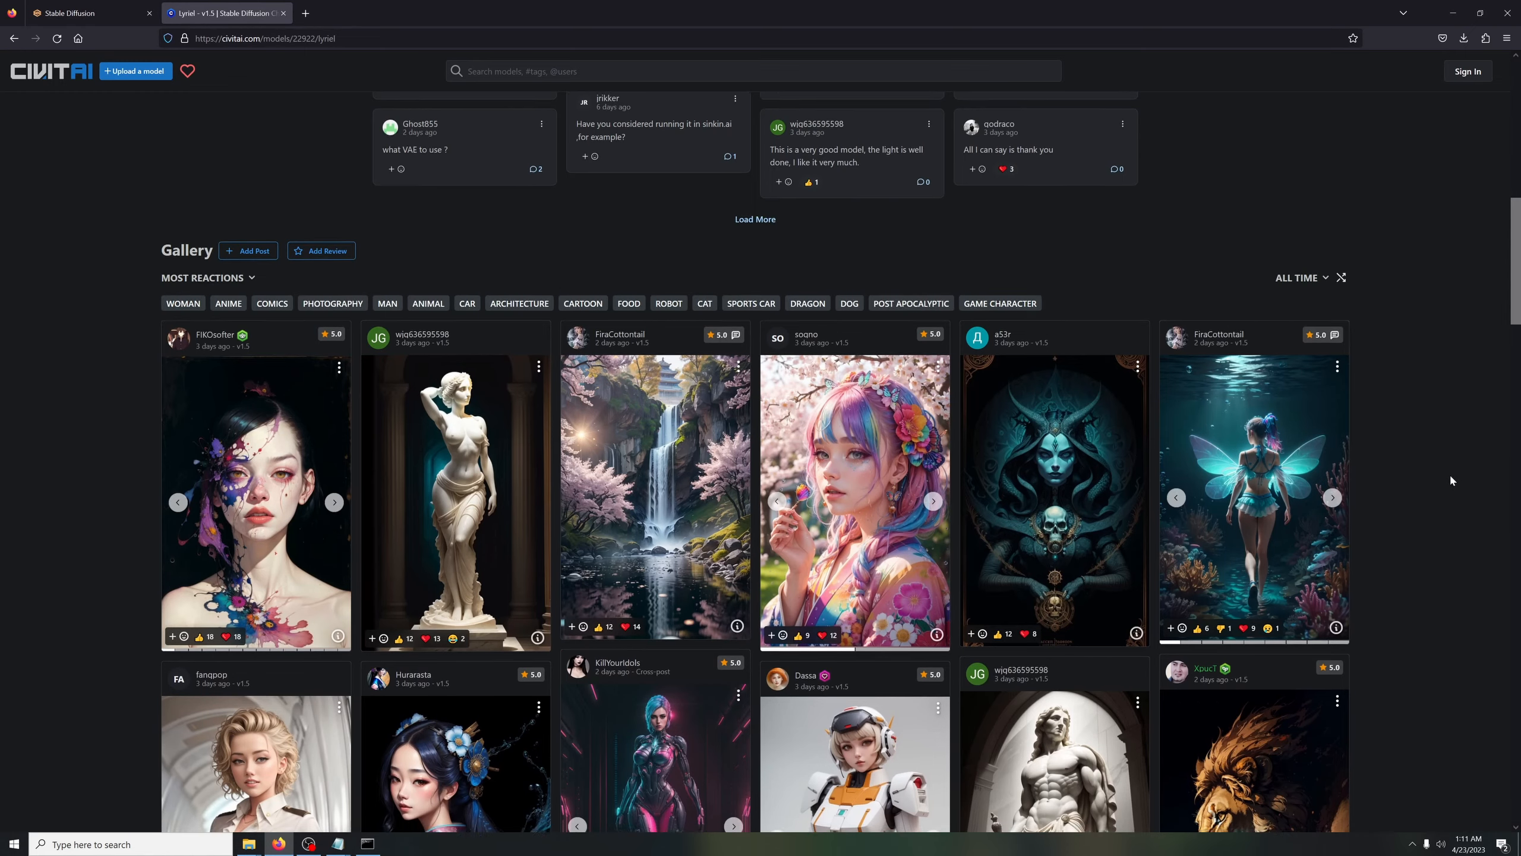
Browse the Lyriel gallery on Civitai and open the turquoise image of the horned woman with skulls
scroll(1449, 479, down, 5)
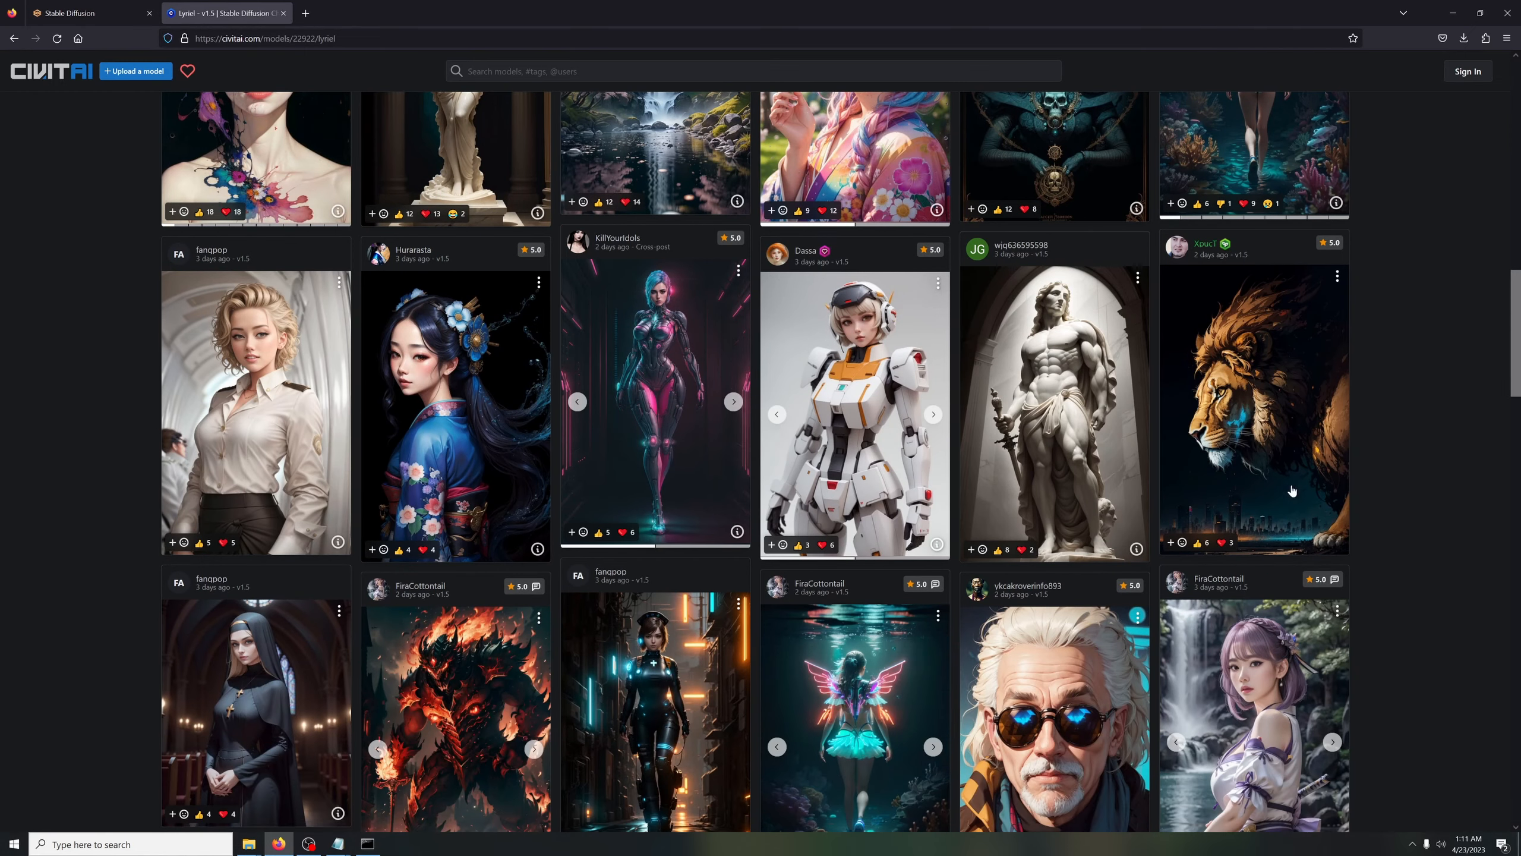
scroll(1463, 552, down, 5)
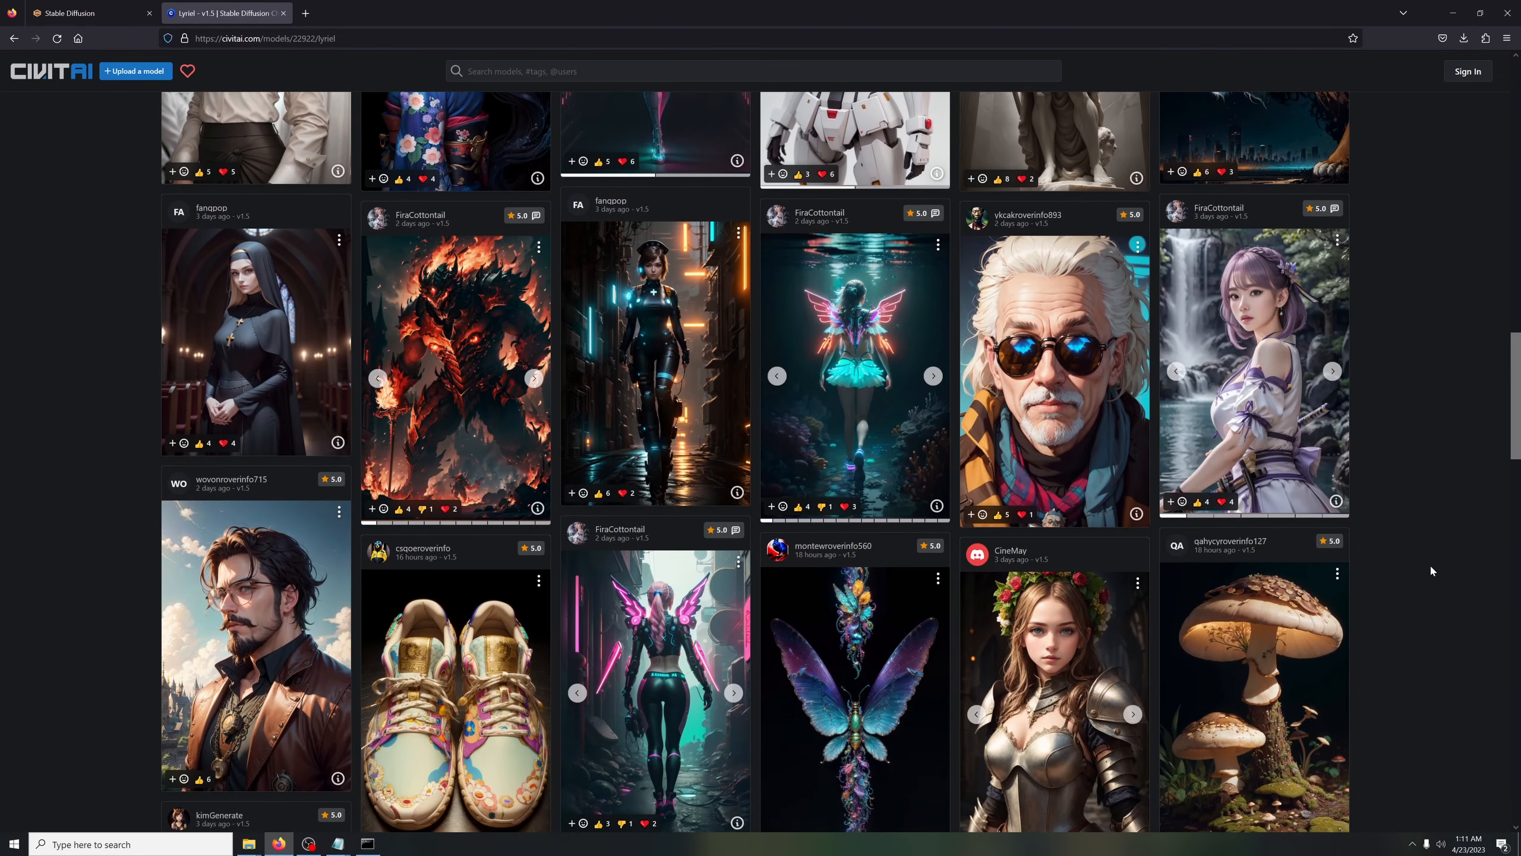
scroll(1430, 564, up, 10)
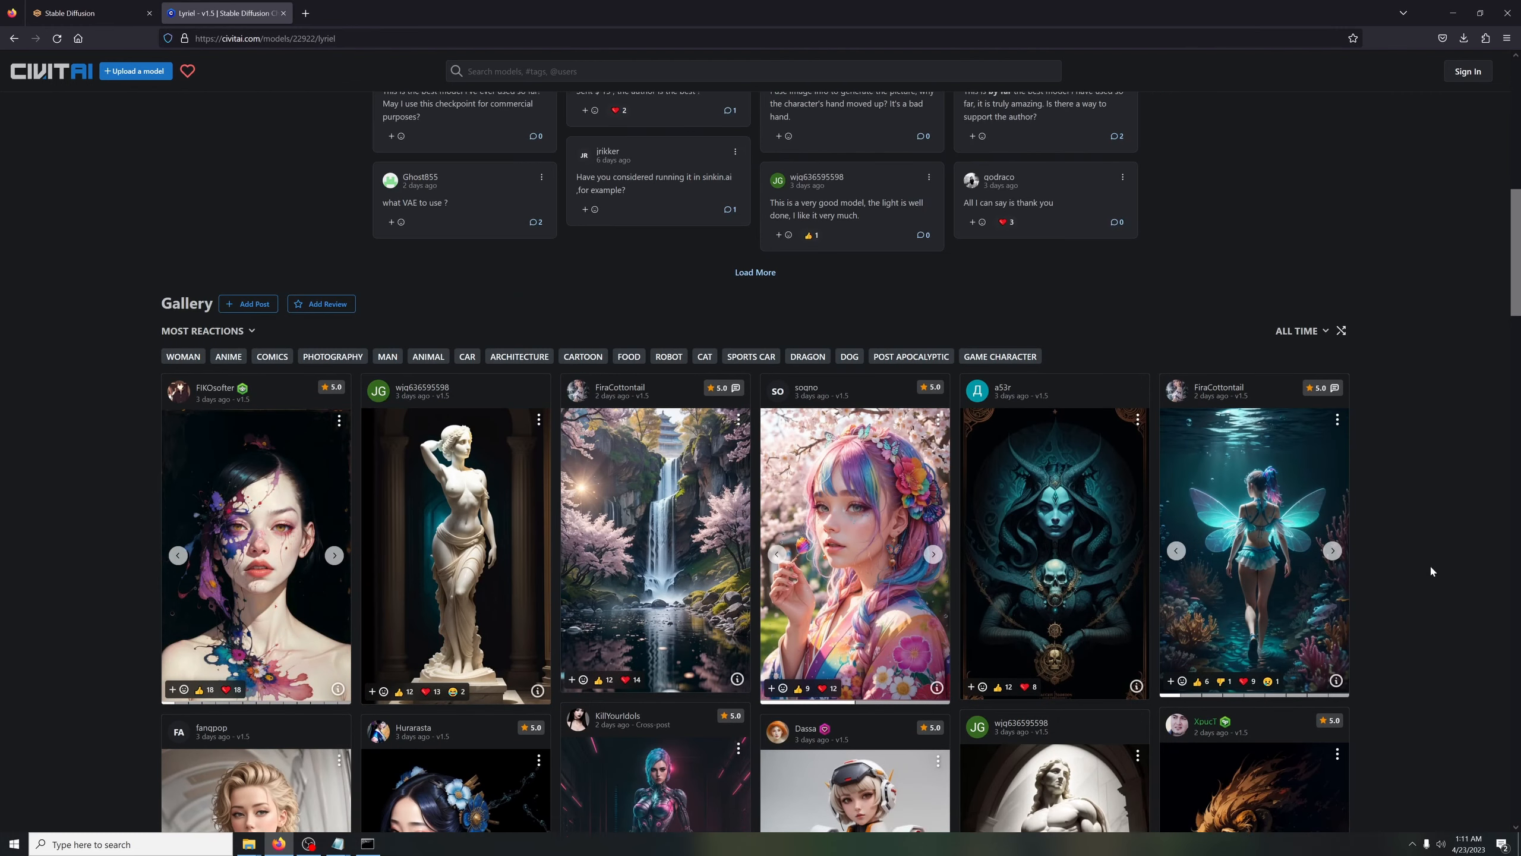
click(1051, 538)
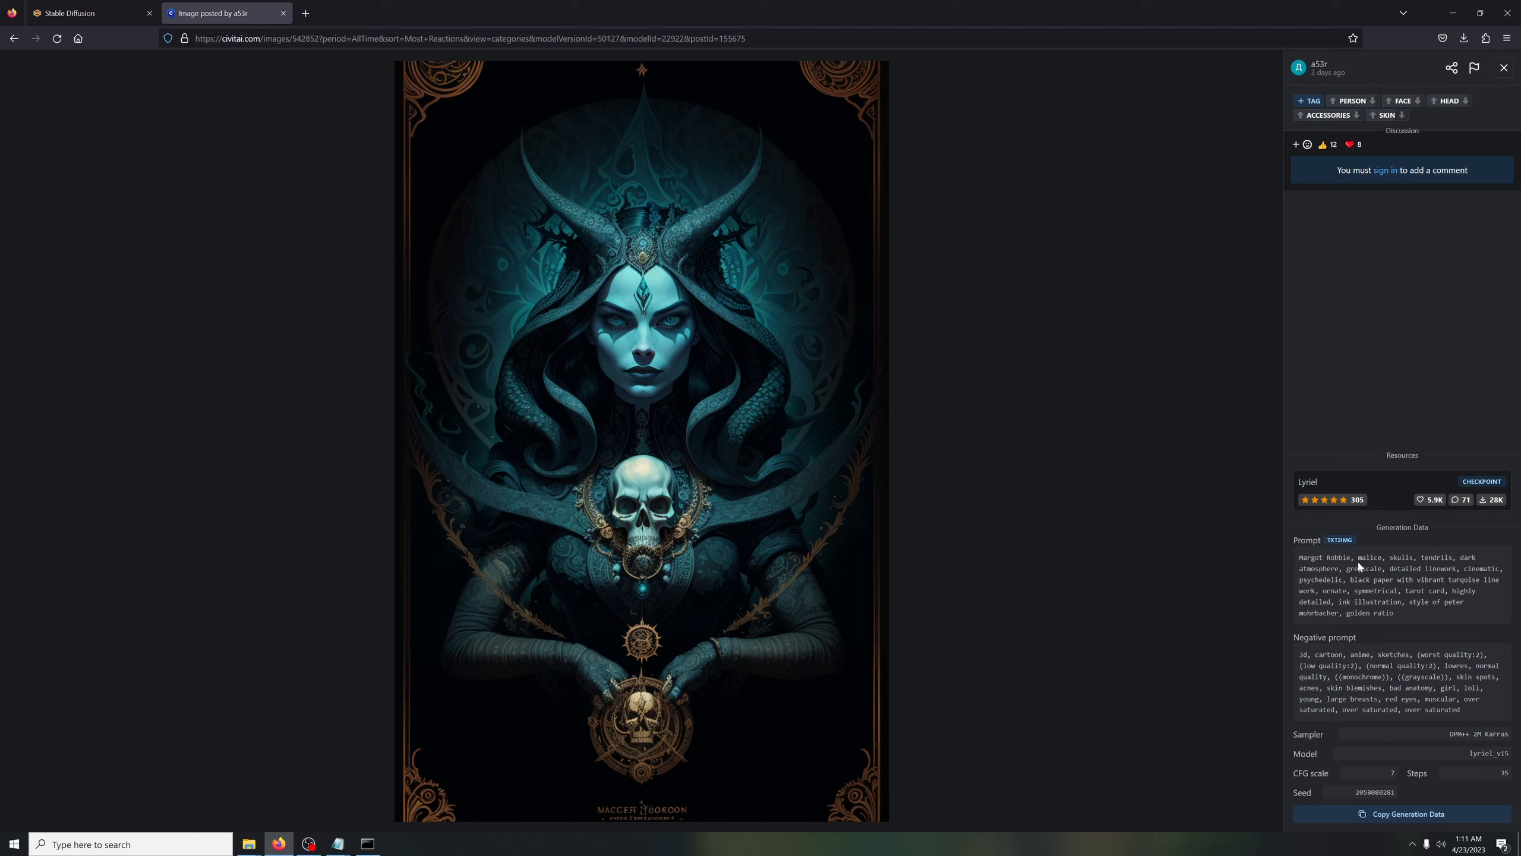
Replace the Stable Diffusion prompt text after "man," with the image's prompt terms from "malice, skulls, tendrils" through "golden ratio"
drag(1358, 557, 1394, 612)
key(ctrl+c)
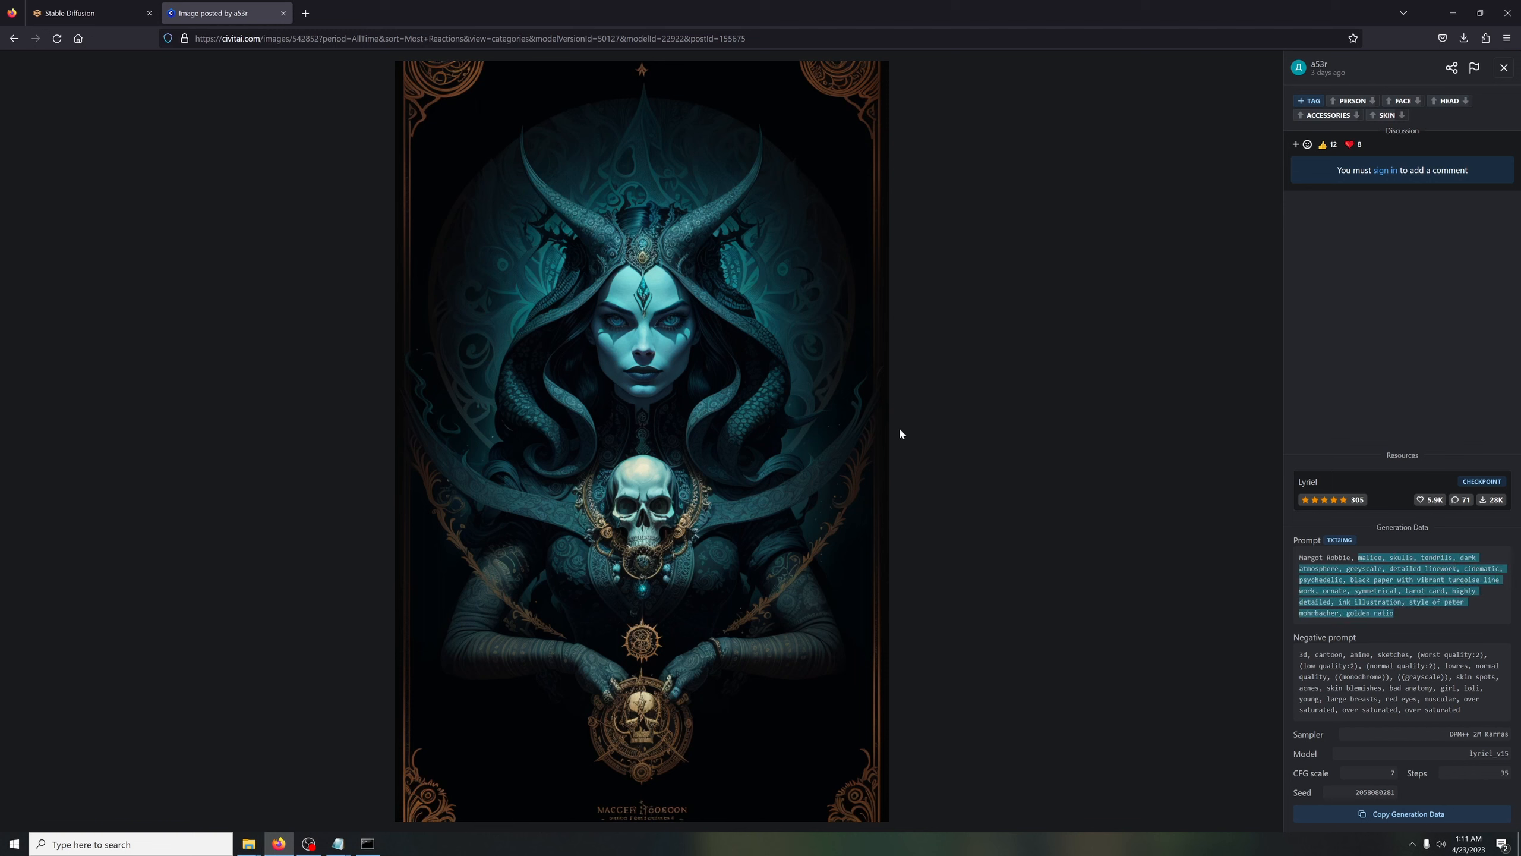
click(82, 13)
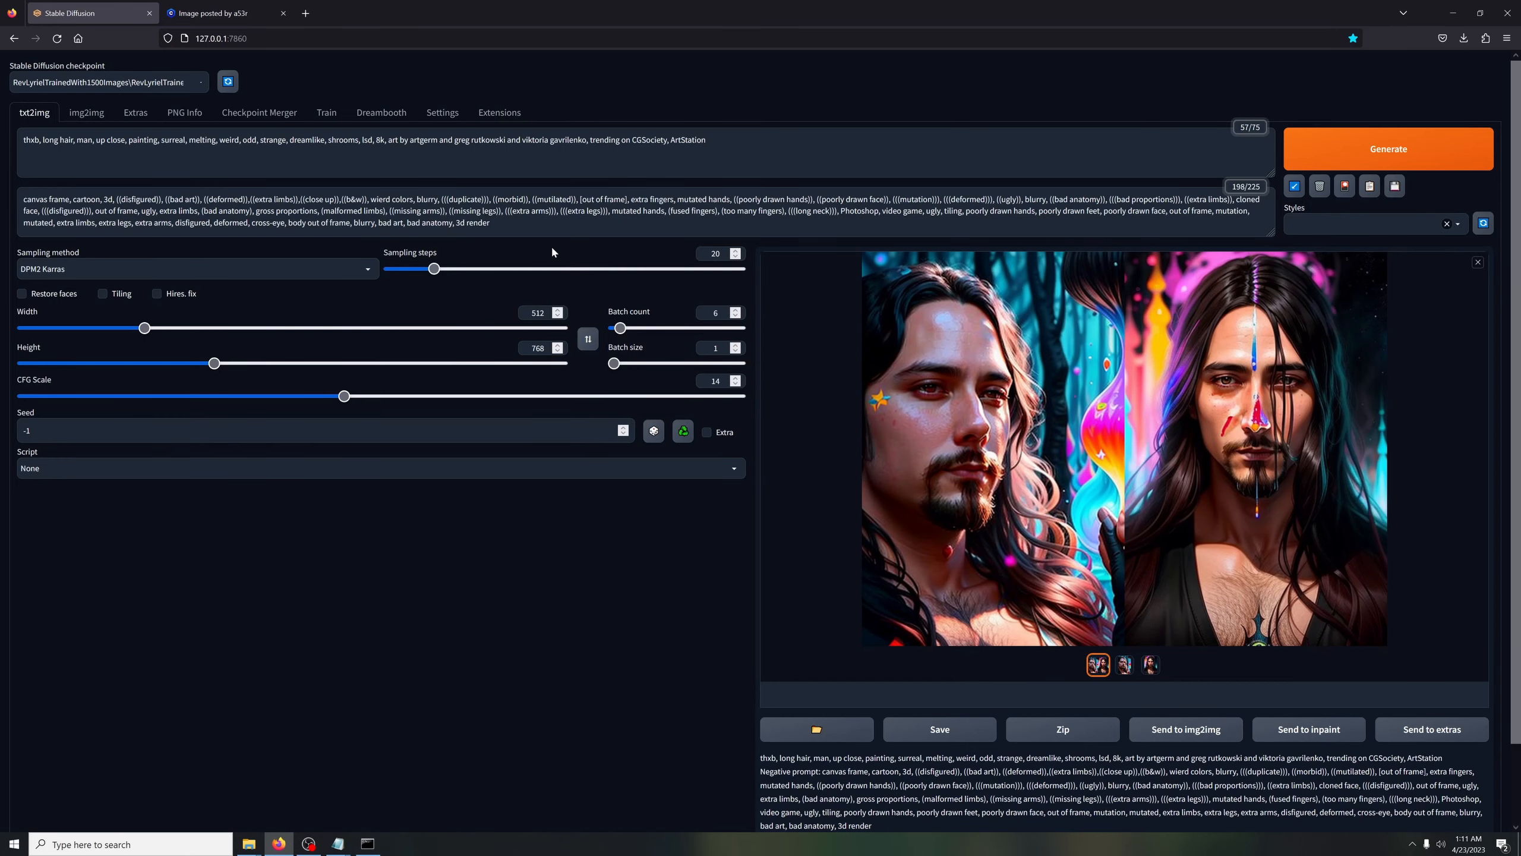
drag(706, 139, 96, 139)
key(ctrl+v)
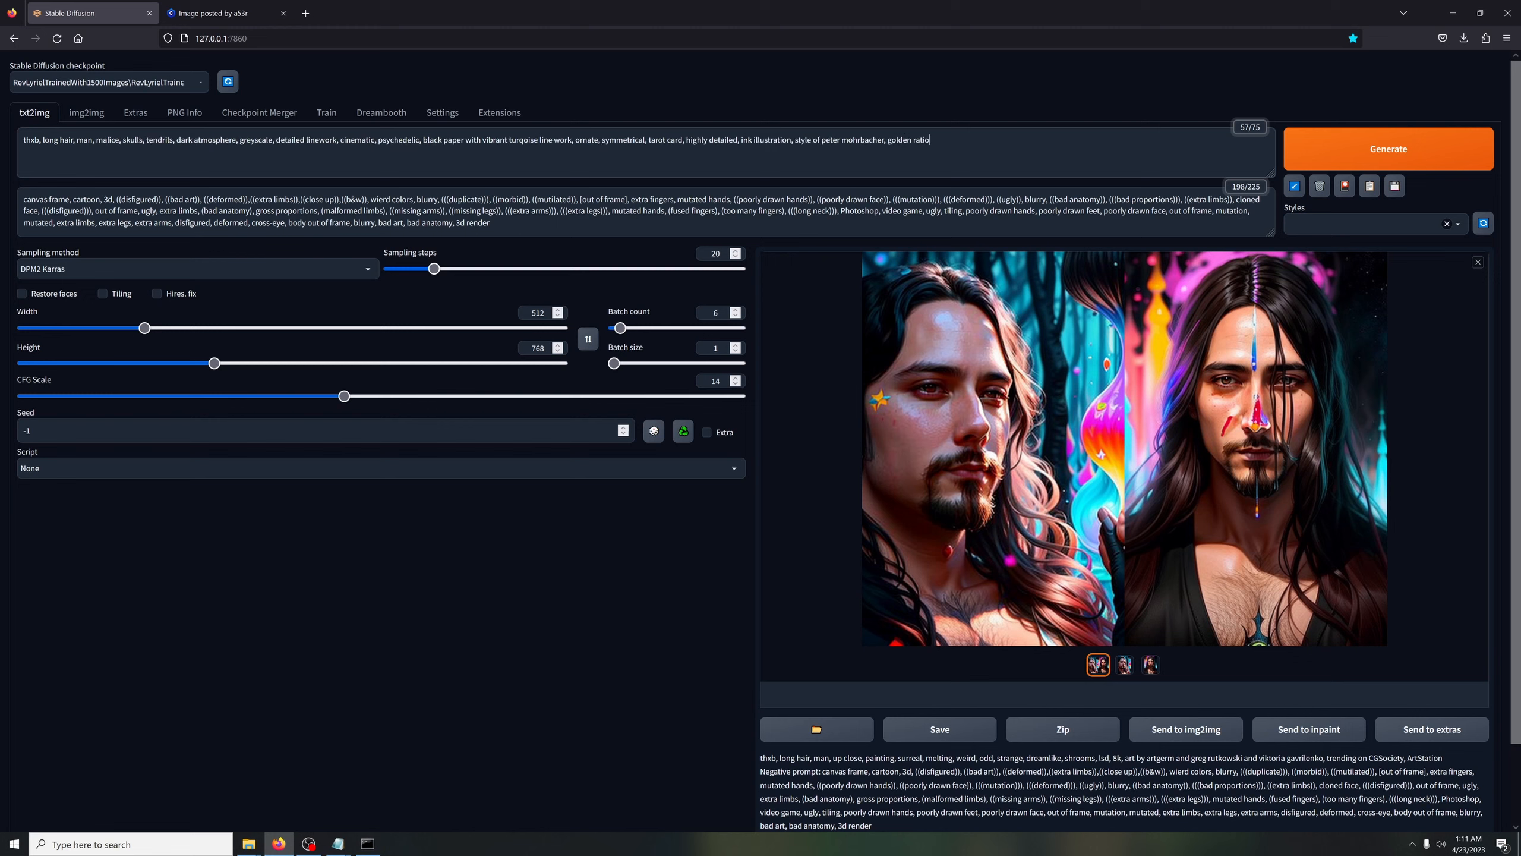
Replace the whole negative prompt with the Civitai image's negative prompt, from "3d, cartoon, anime, sketches" through "over saturated"
click(215, 13)
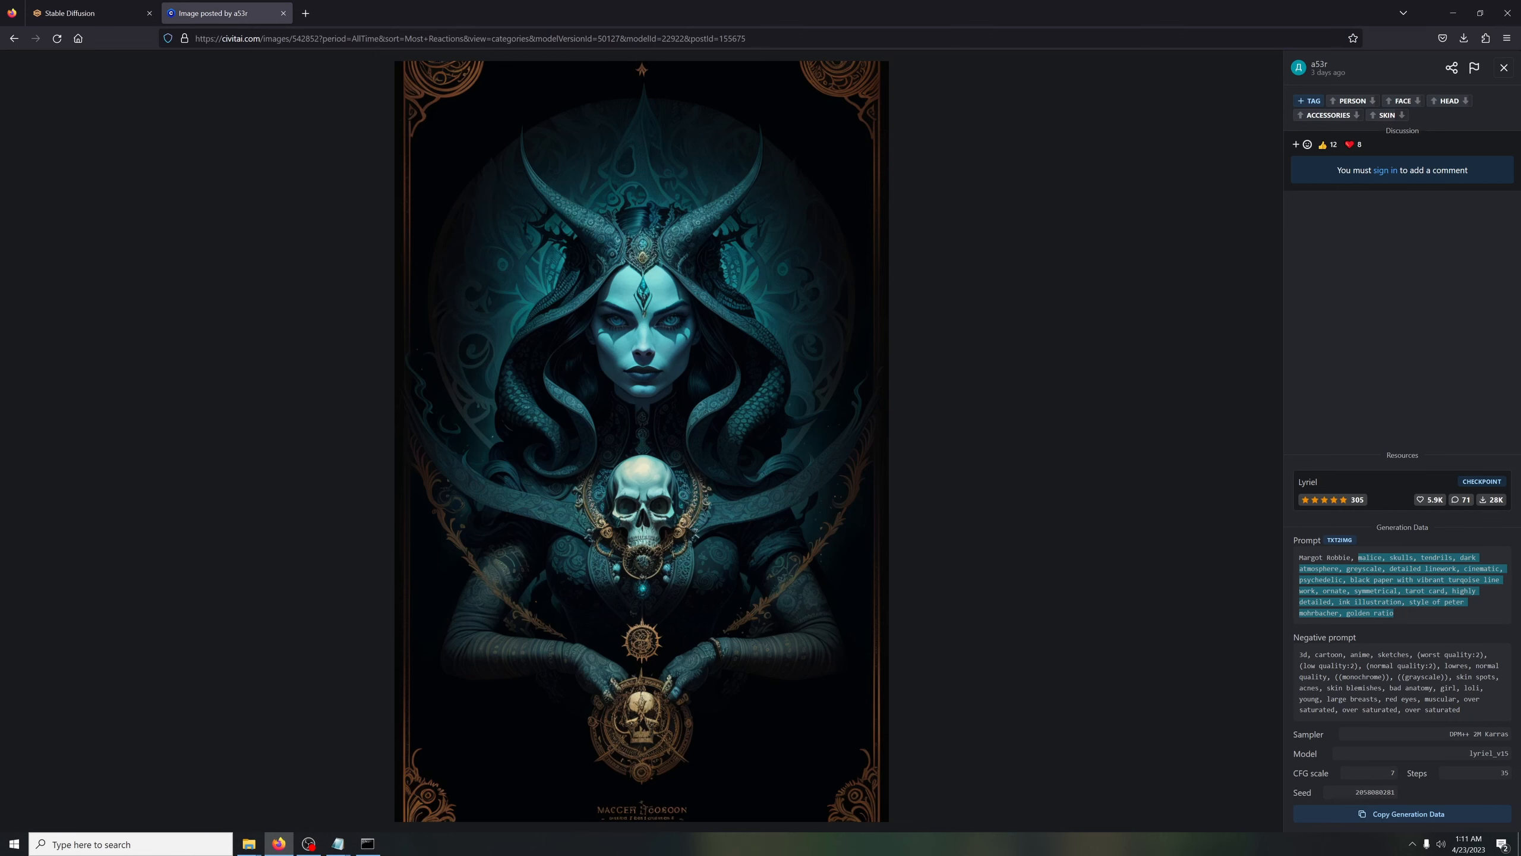
drag(1299, 654, 1479, 698)
key(ctrl+c)
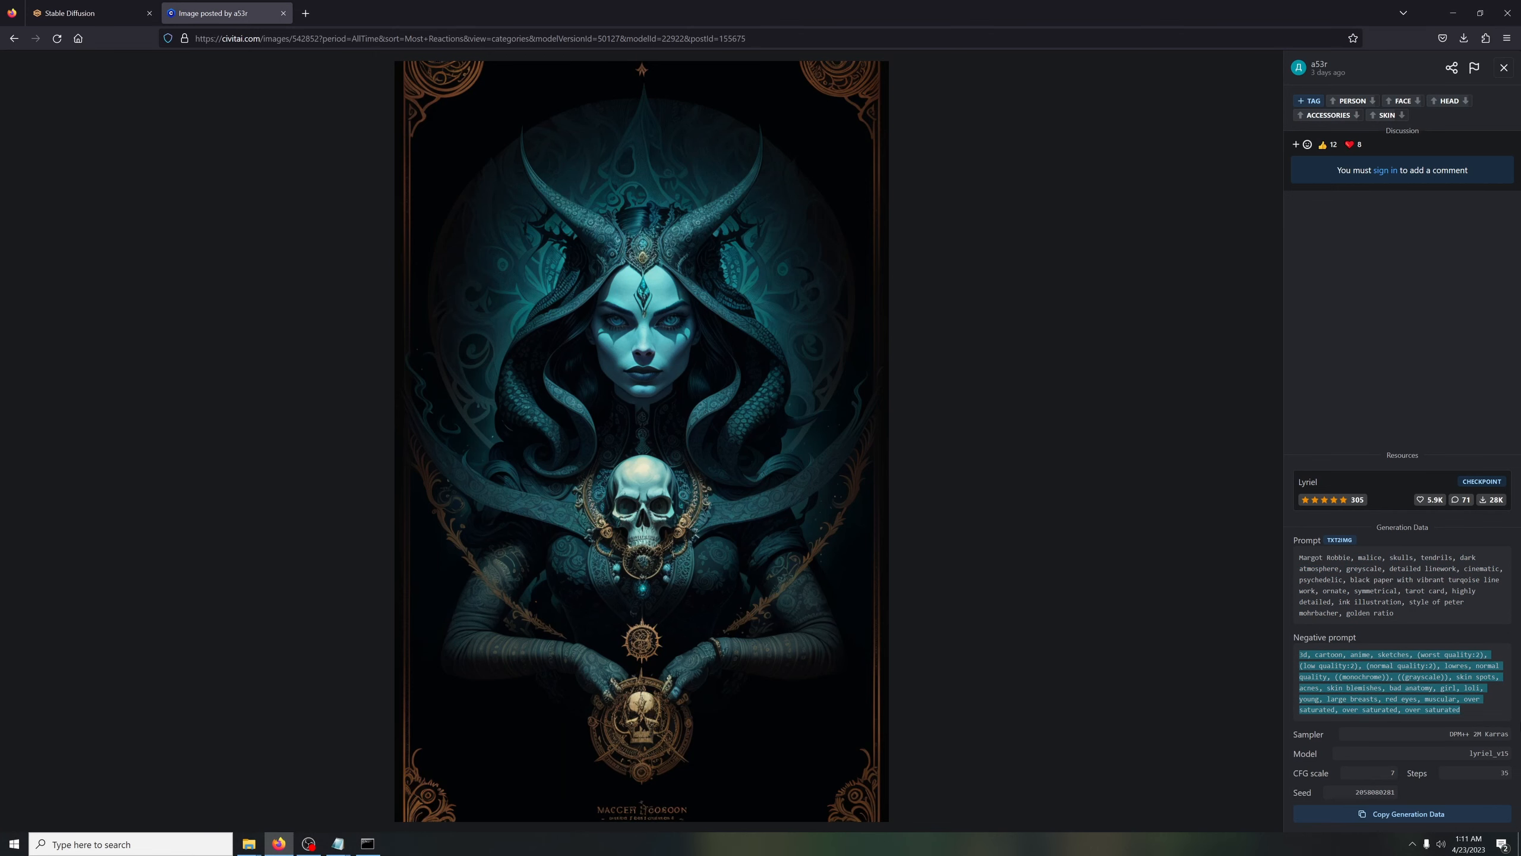
click(120, 13)
click(539, 227)
key(ctrl+a)
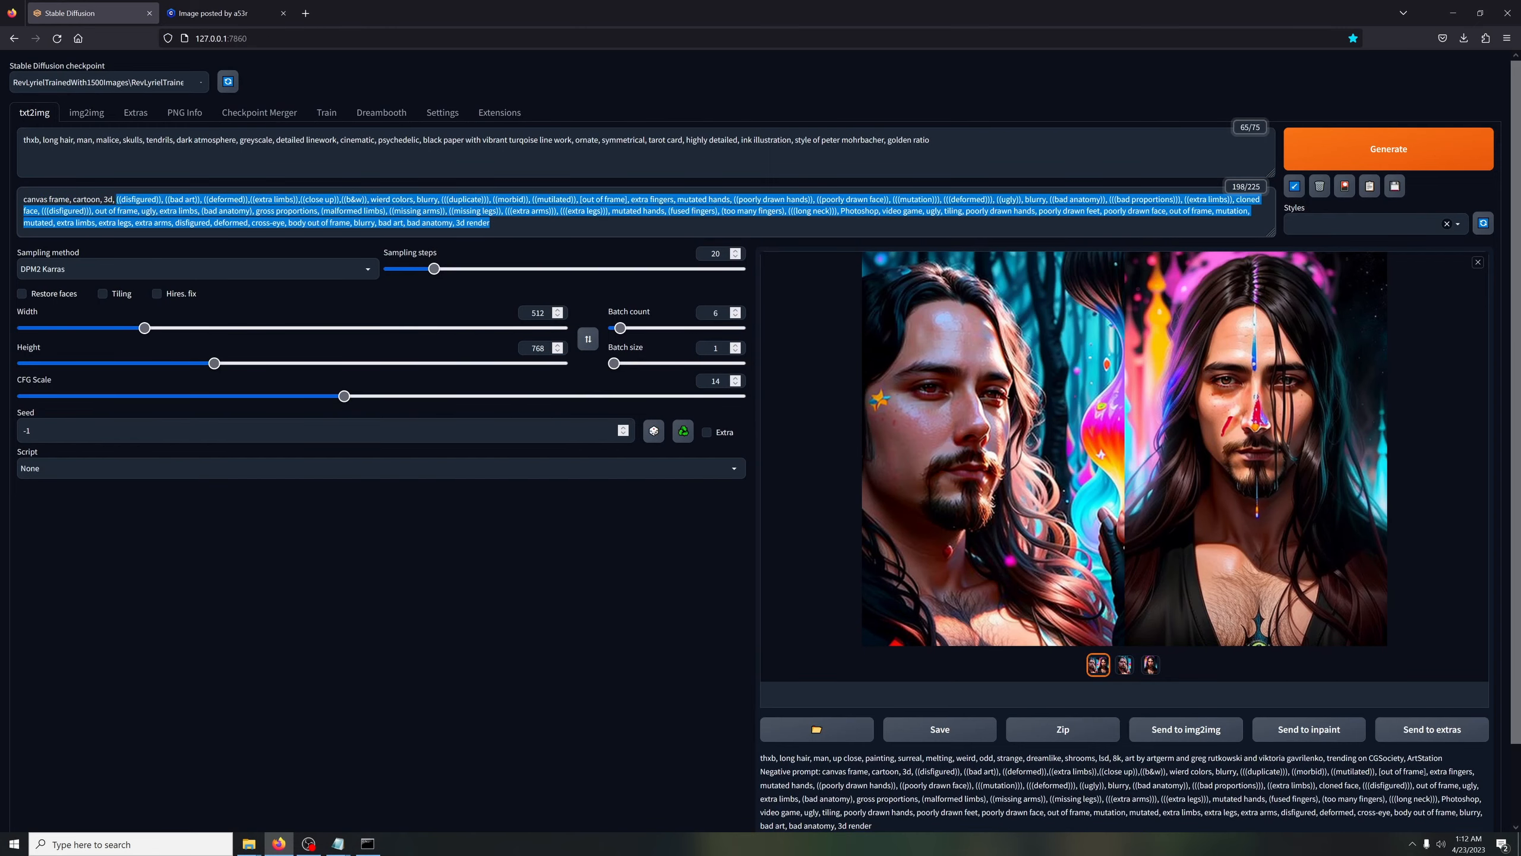
key(ctrl+v)
click(216, 13)
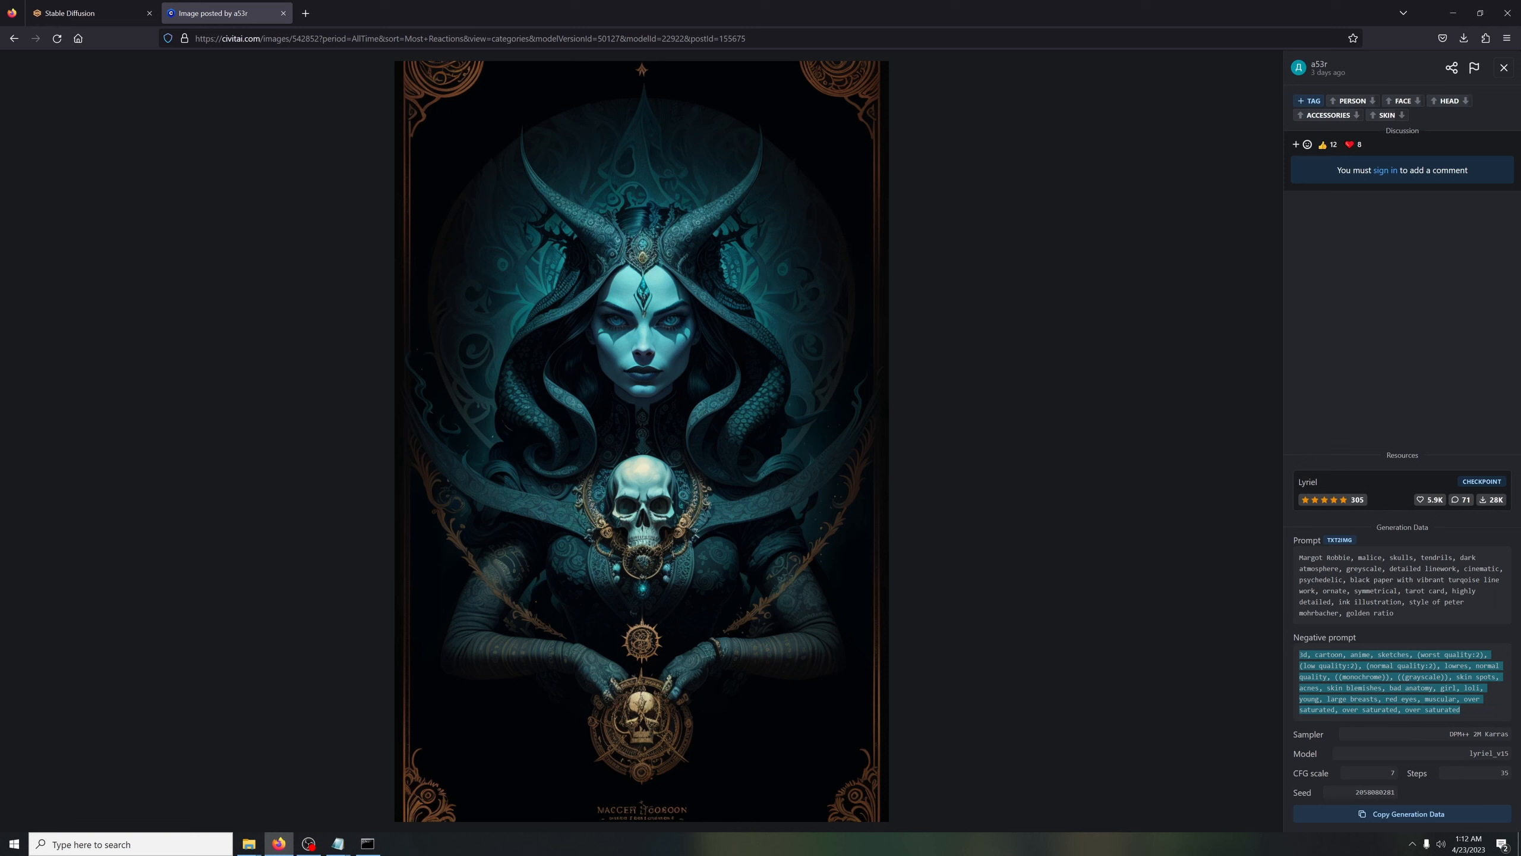
double_click(1375, 791)
key(ctrl+c)
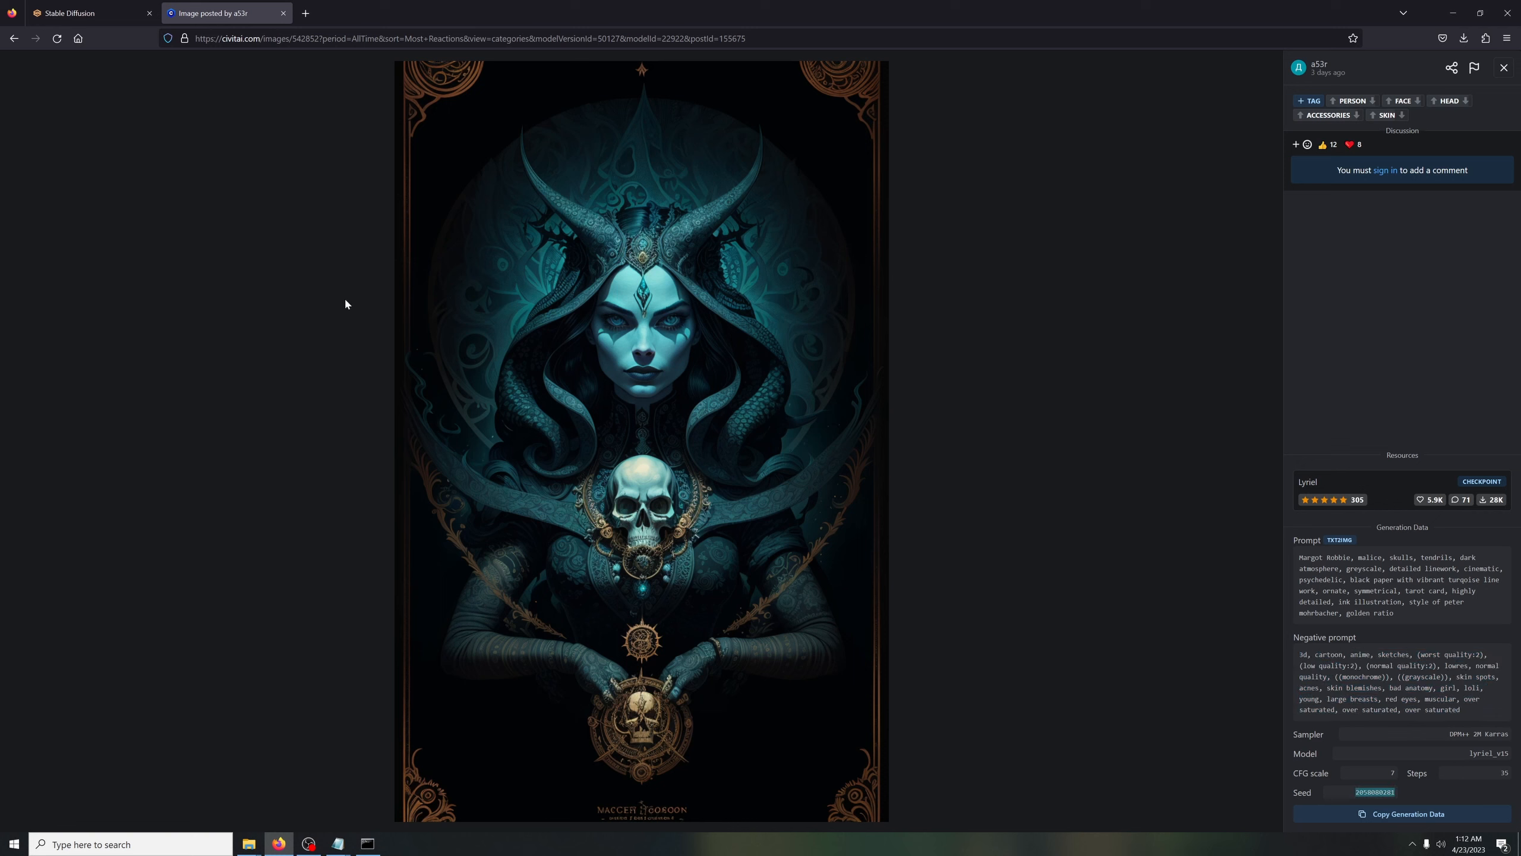
click(72, 13)
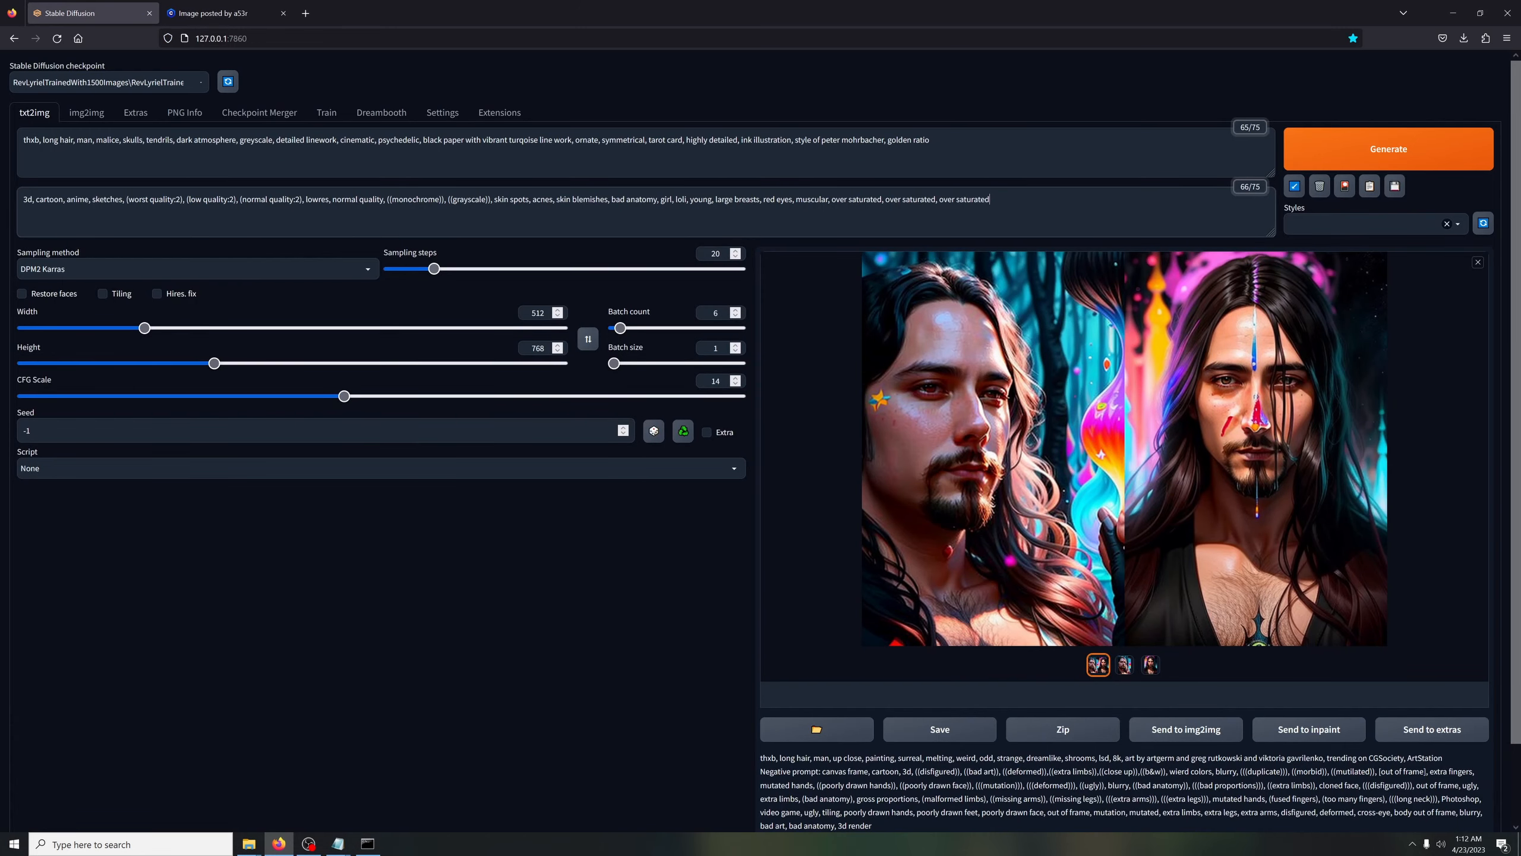
double_click(48, 429)
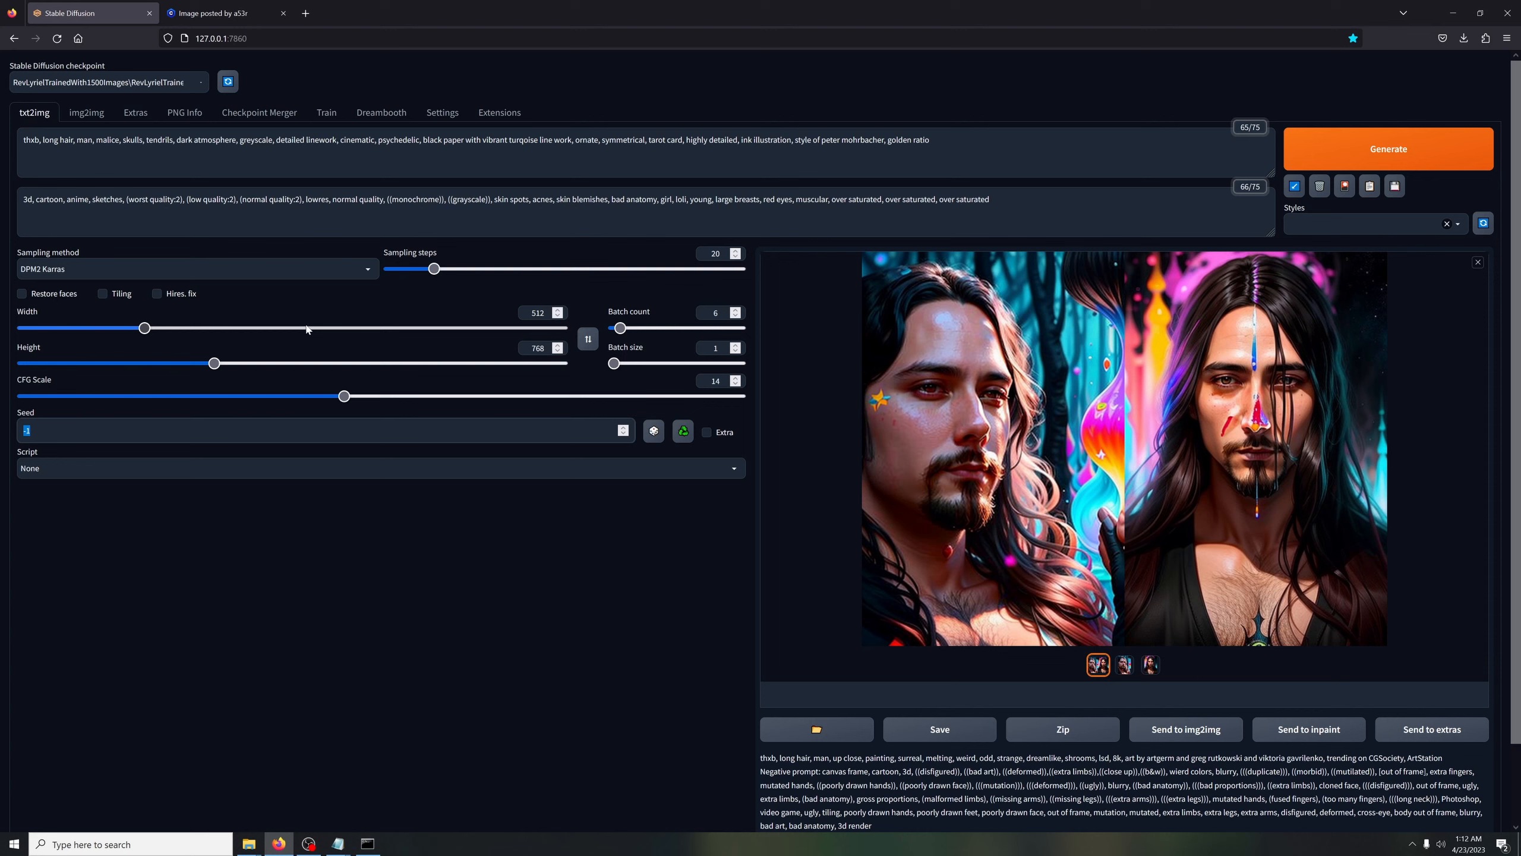
key(ctrl+v)
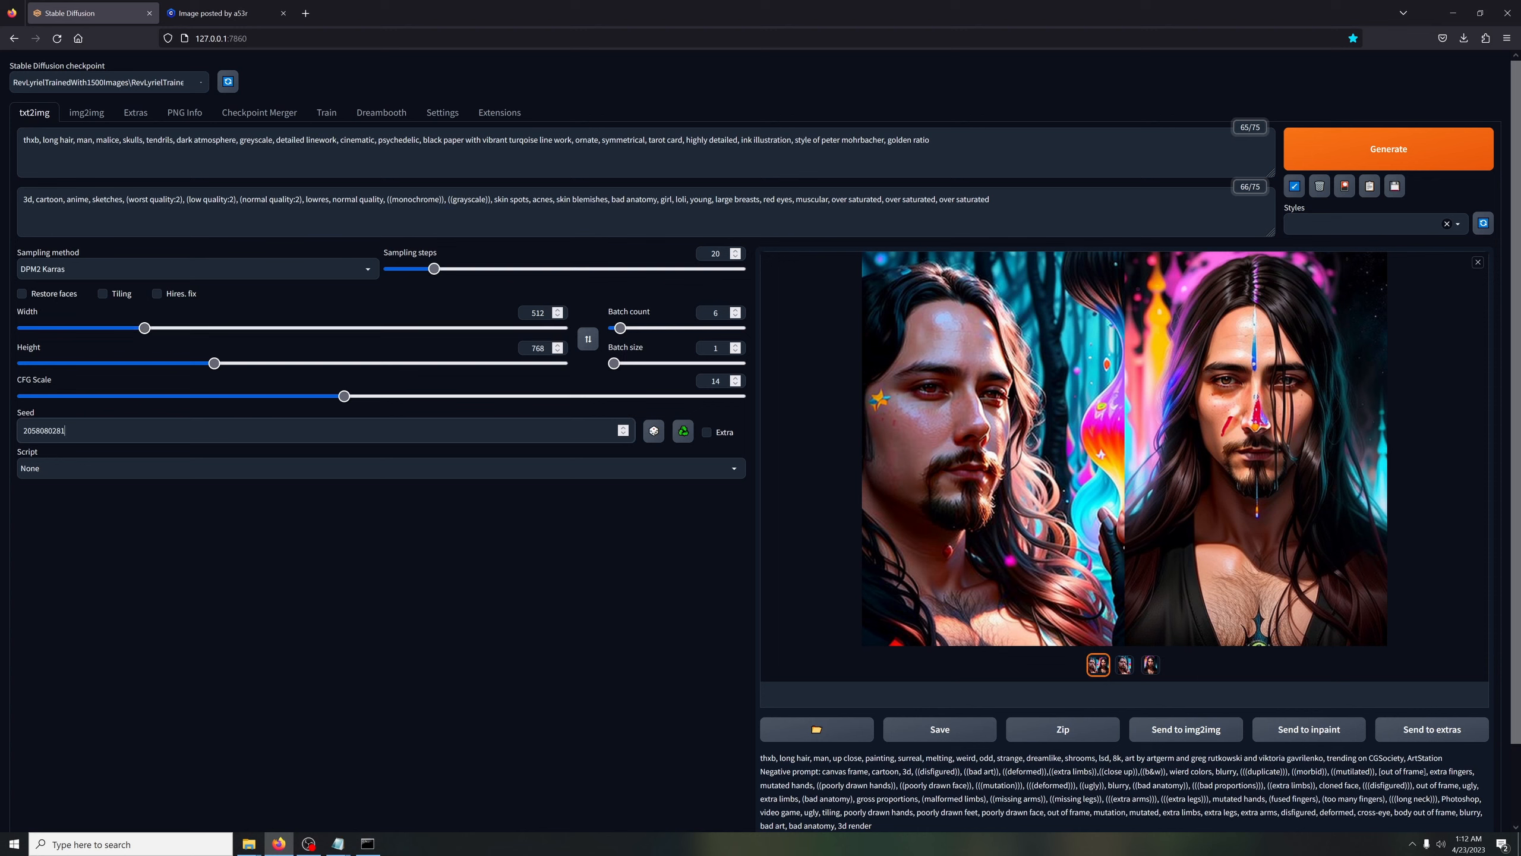
Check the Civitai image's generation data, start generating with the copied prompts, then set the batch count to 3 and interrupt the run
click(227, 13)
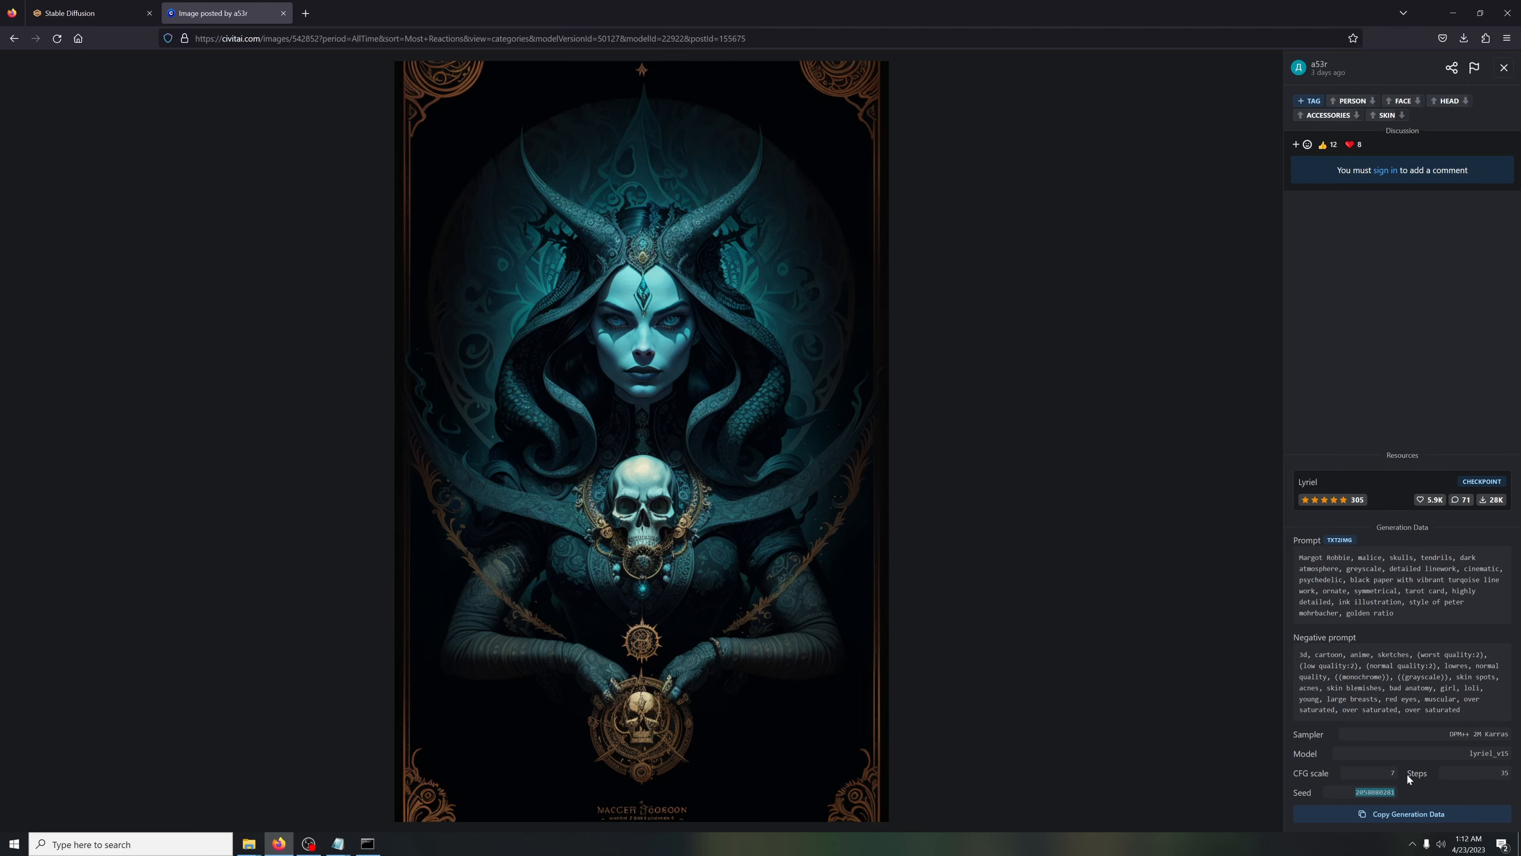
click(36, 6)
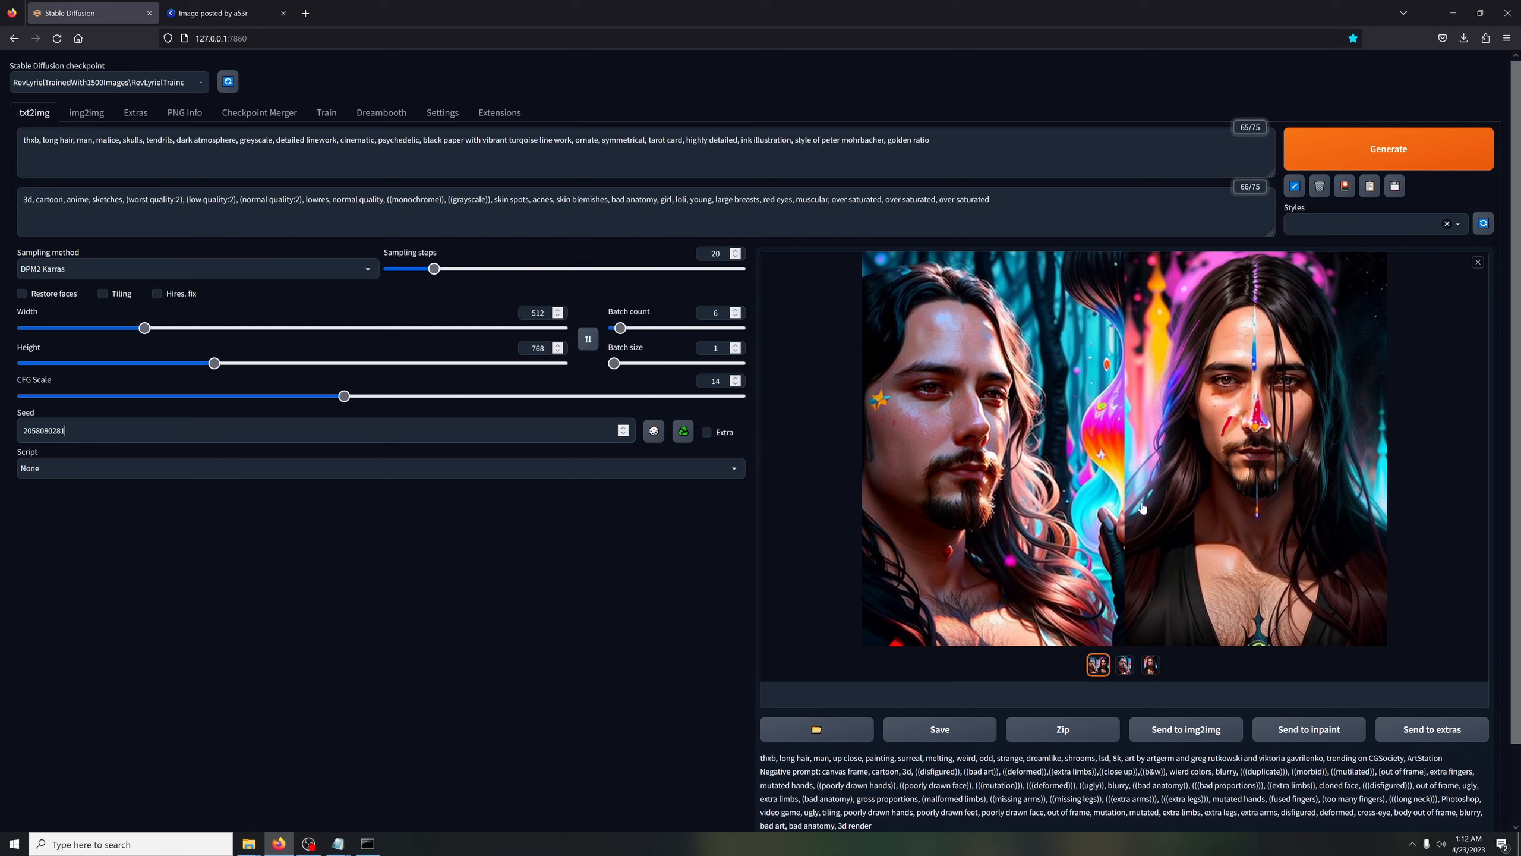
click(1353, 152)
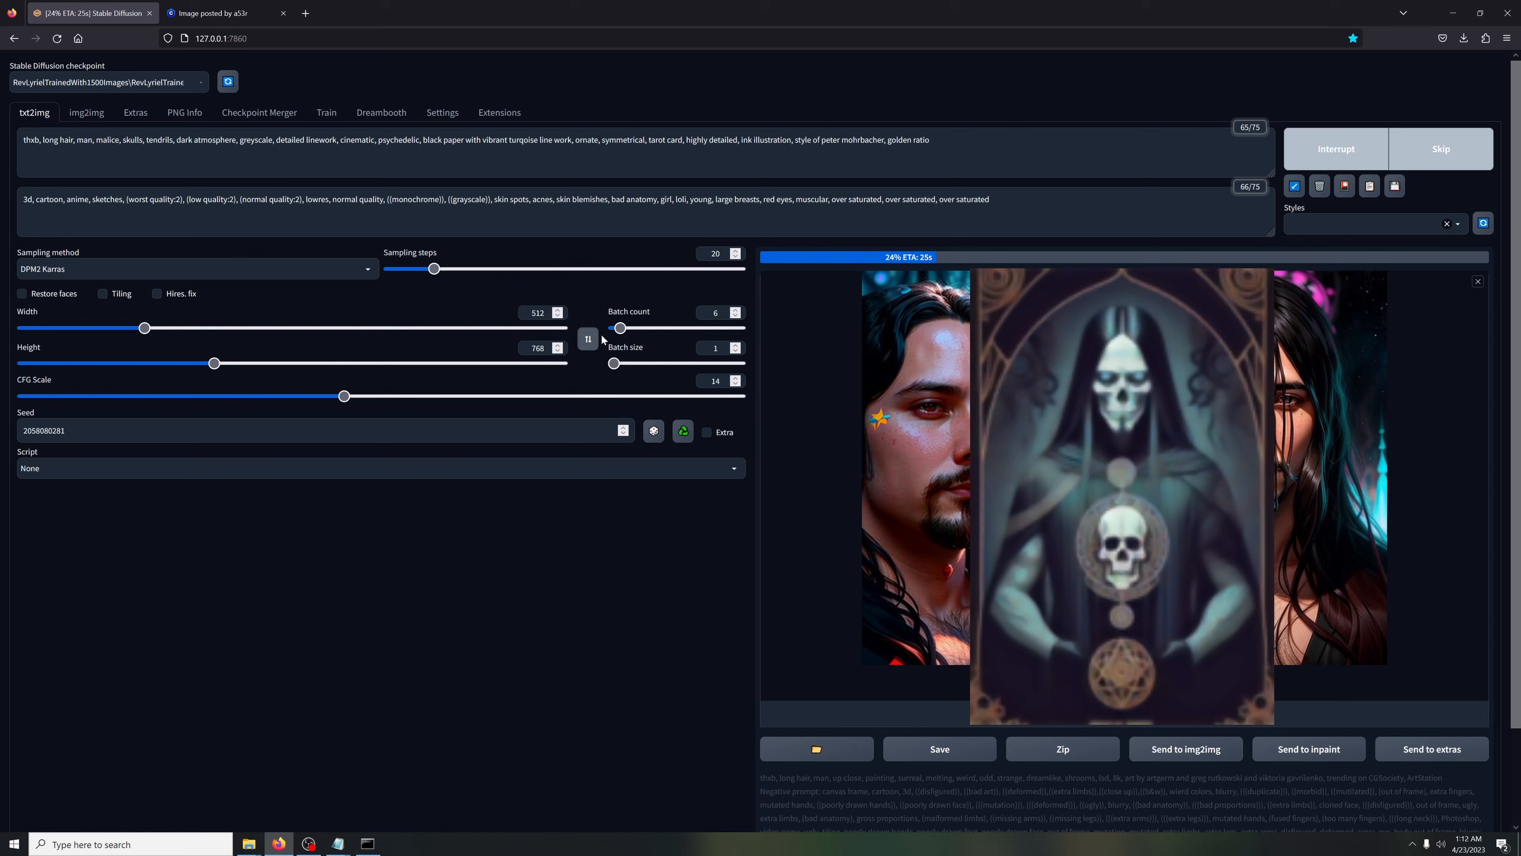
drag(621, 332, 617, 332)
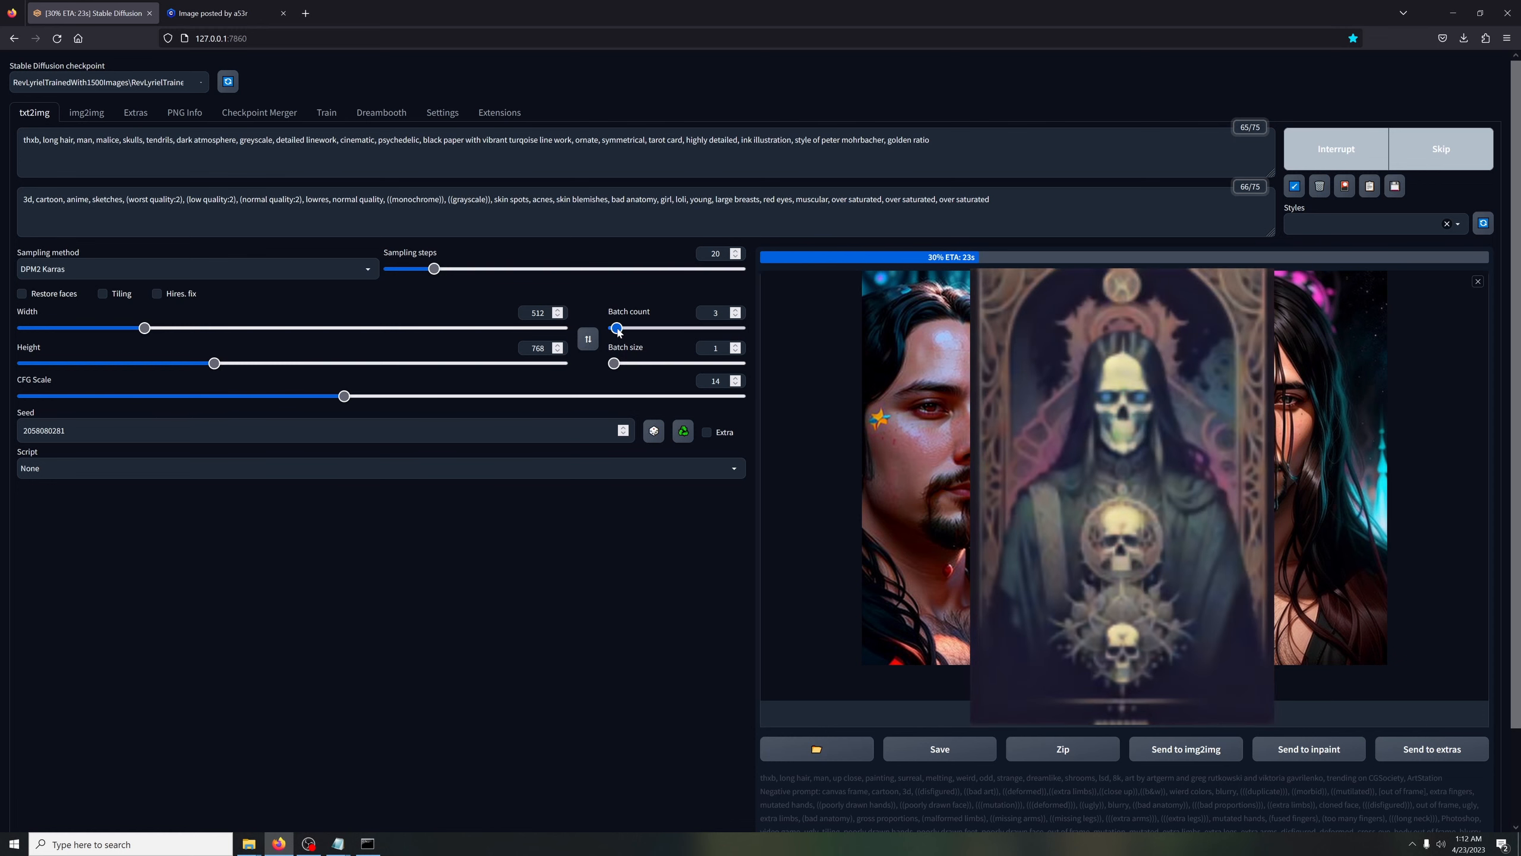
click(1351, 162)
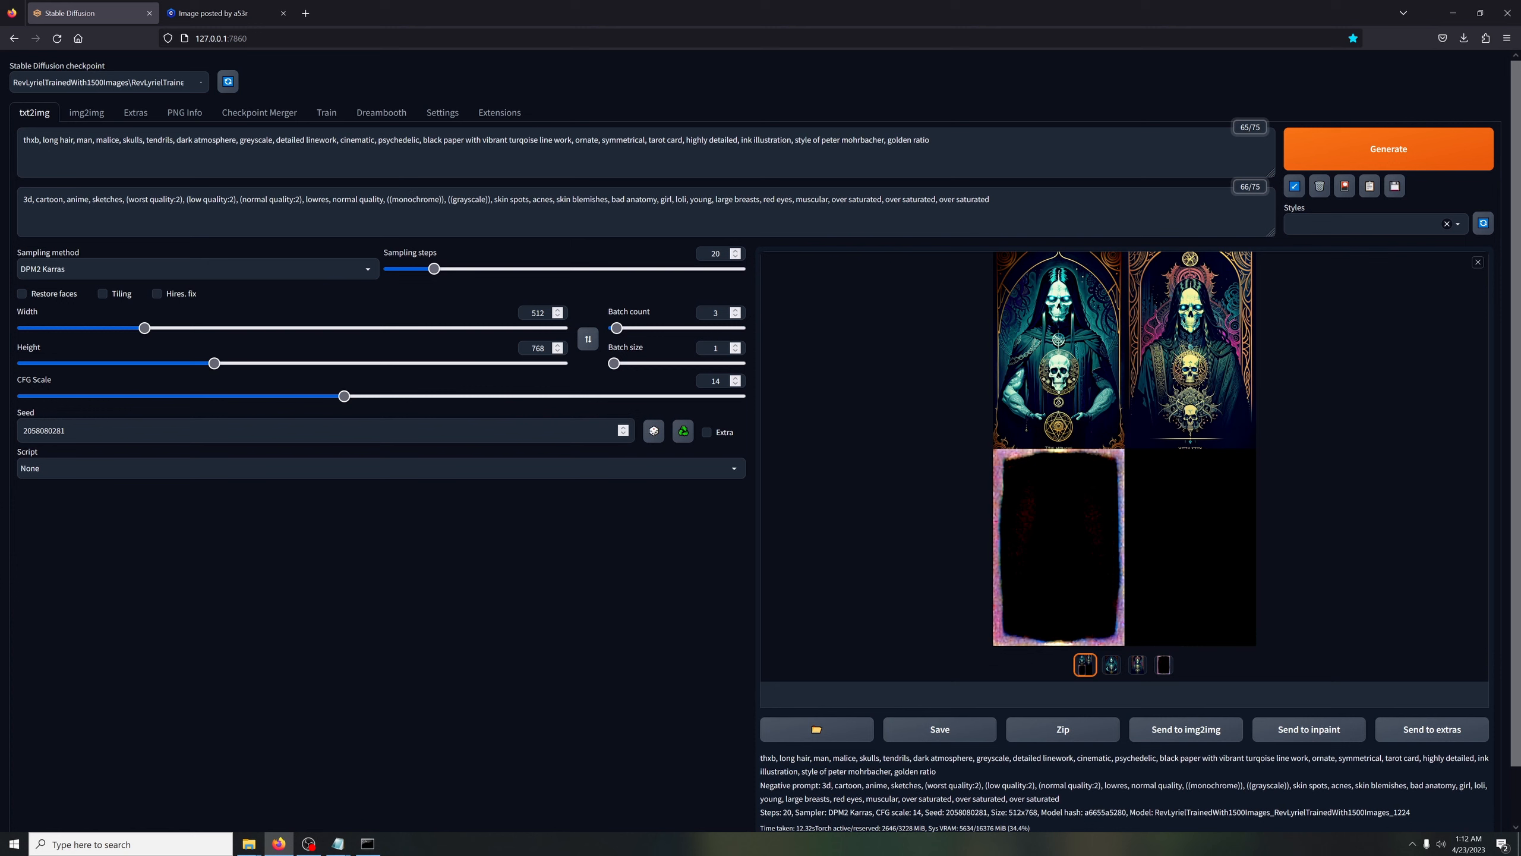
Remove "skulls," from the prompt so that "tendrils" directly follows "malice,"
key(shift+Left)
key(shift+Left)
key(shift+Left)
key(shift+Left)
key(shift+Left)
key(shift+Left)
key(shift+Left)
key(BackSpace)
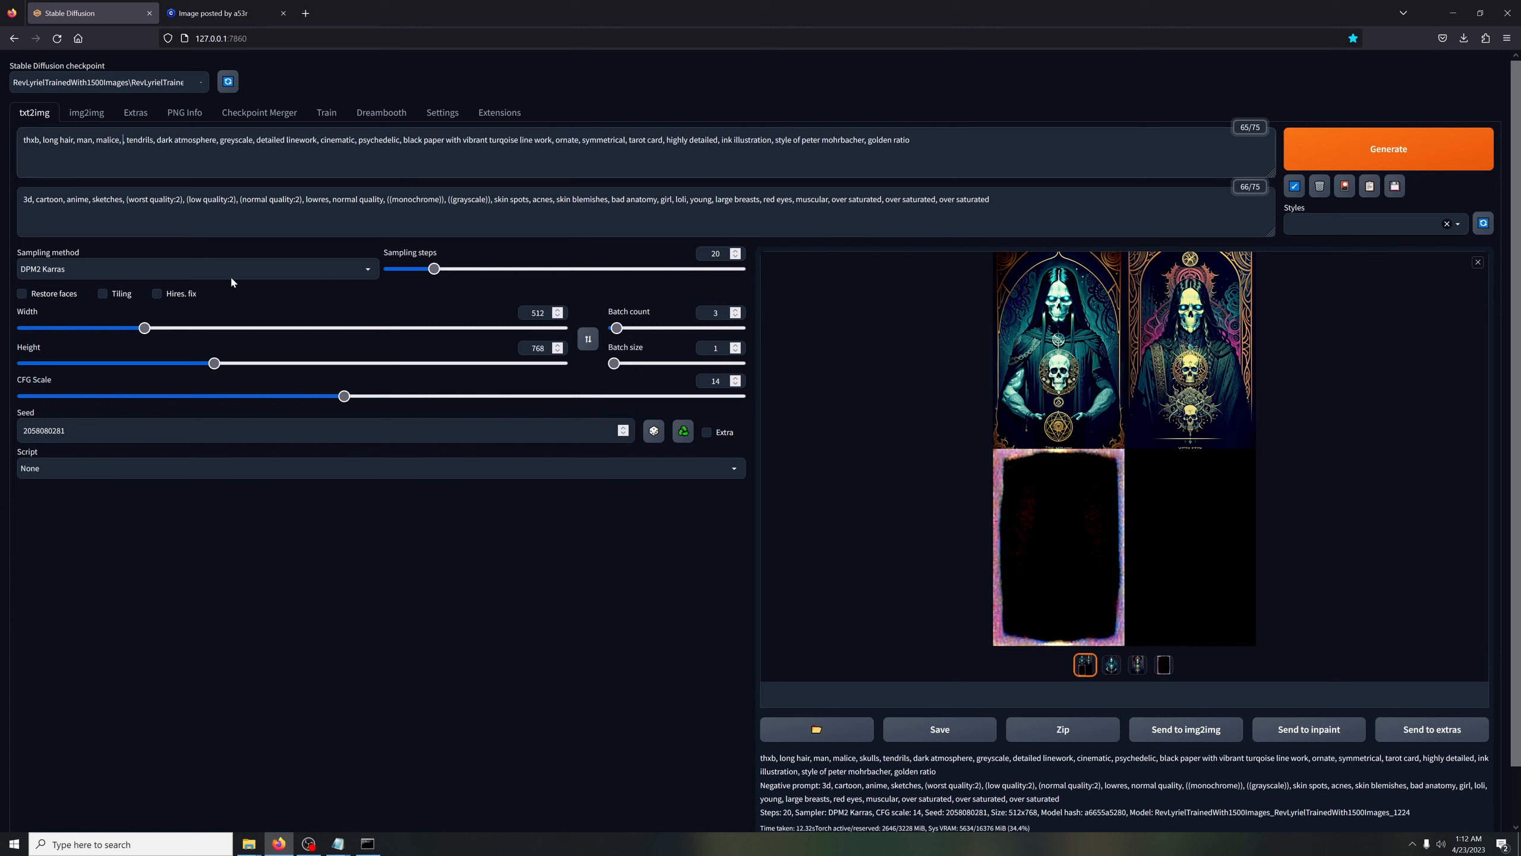
key(BackSpace)
key(BackSpace)
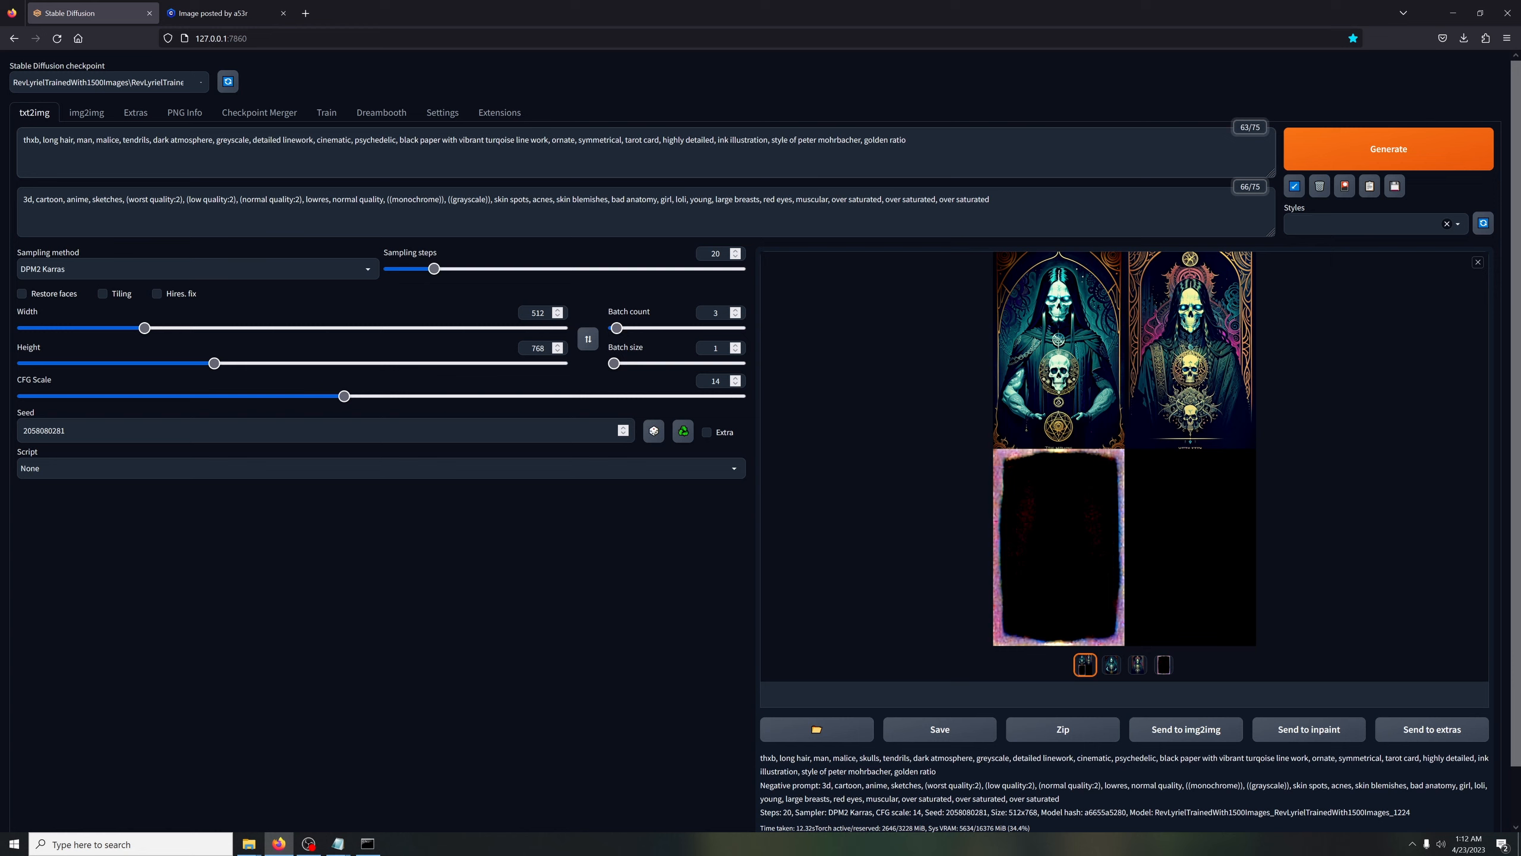
Remove "golden ratio", "ink illustration" and "tarot card" from the prompt and generate a new batch
key(shift+Left)
key(shift+Left)
key(shift+Left)
key(shift+Left)
key(shift+Left)
key(shift+Left)
key(shift+Left)
key(shift+Left)
key(shift+Left)
key(shift+Left)
key(shift+Left)
key(shift+Left)
key(BackSpace)
drag(770, 139, 718, 139)
key(BackSpace)
key(BackSpace)
drag(661, 139, 625, 140)
key(BackSpace)
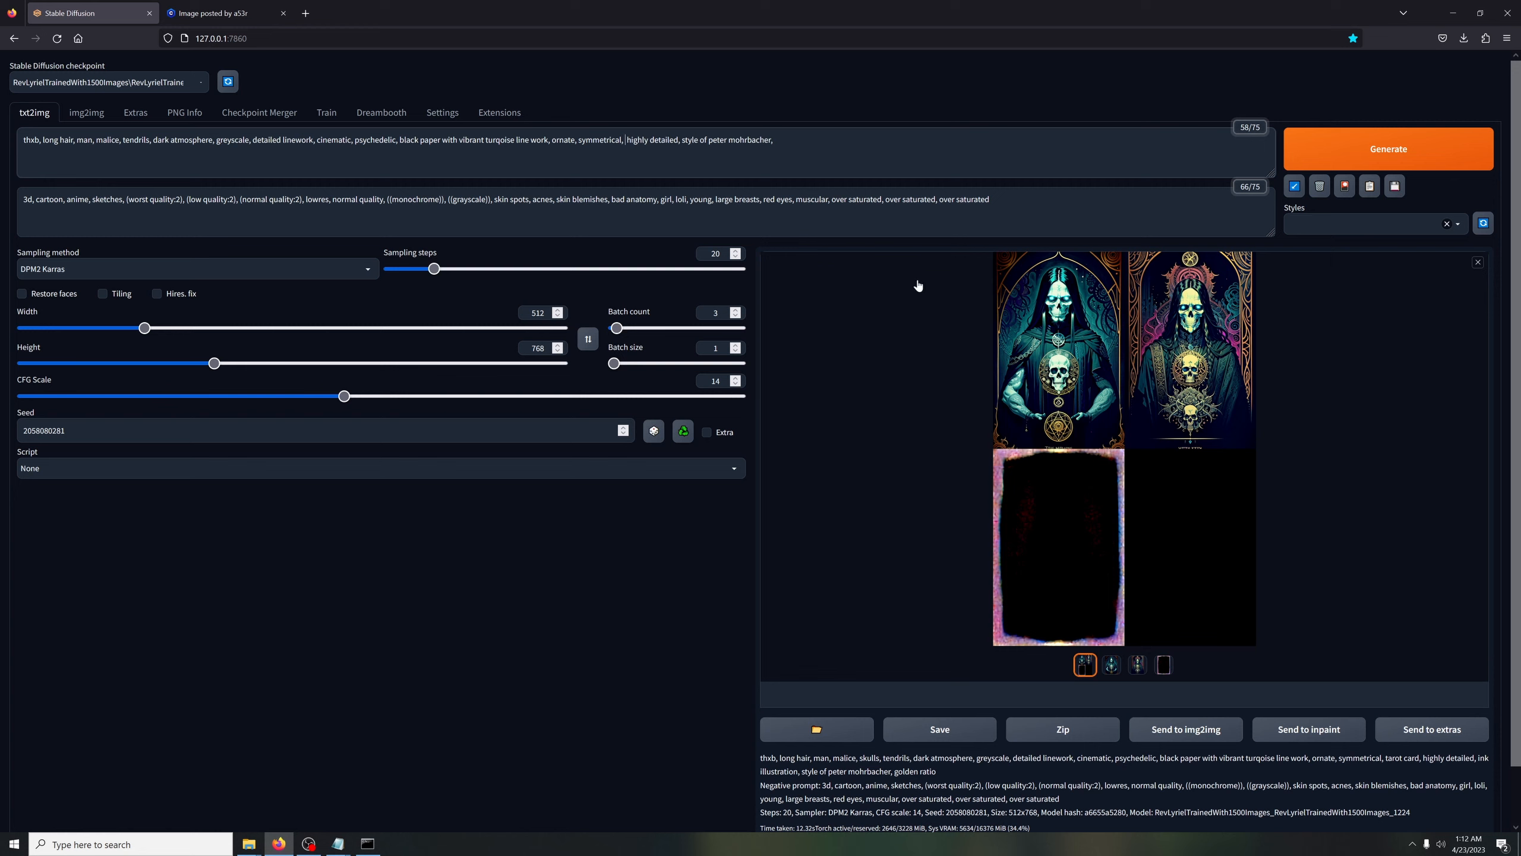
key(BackSpace)
key(ctrl+Return)
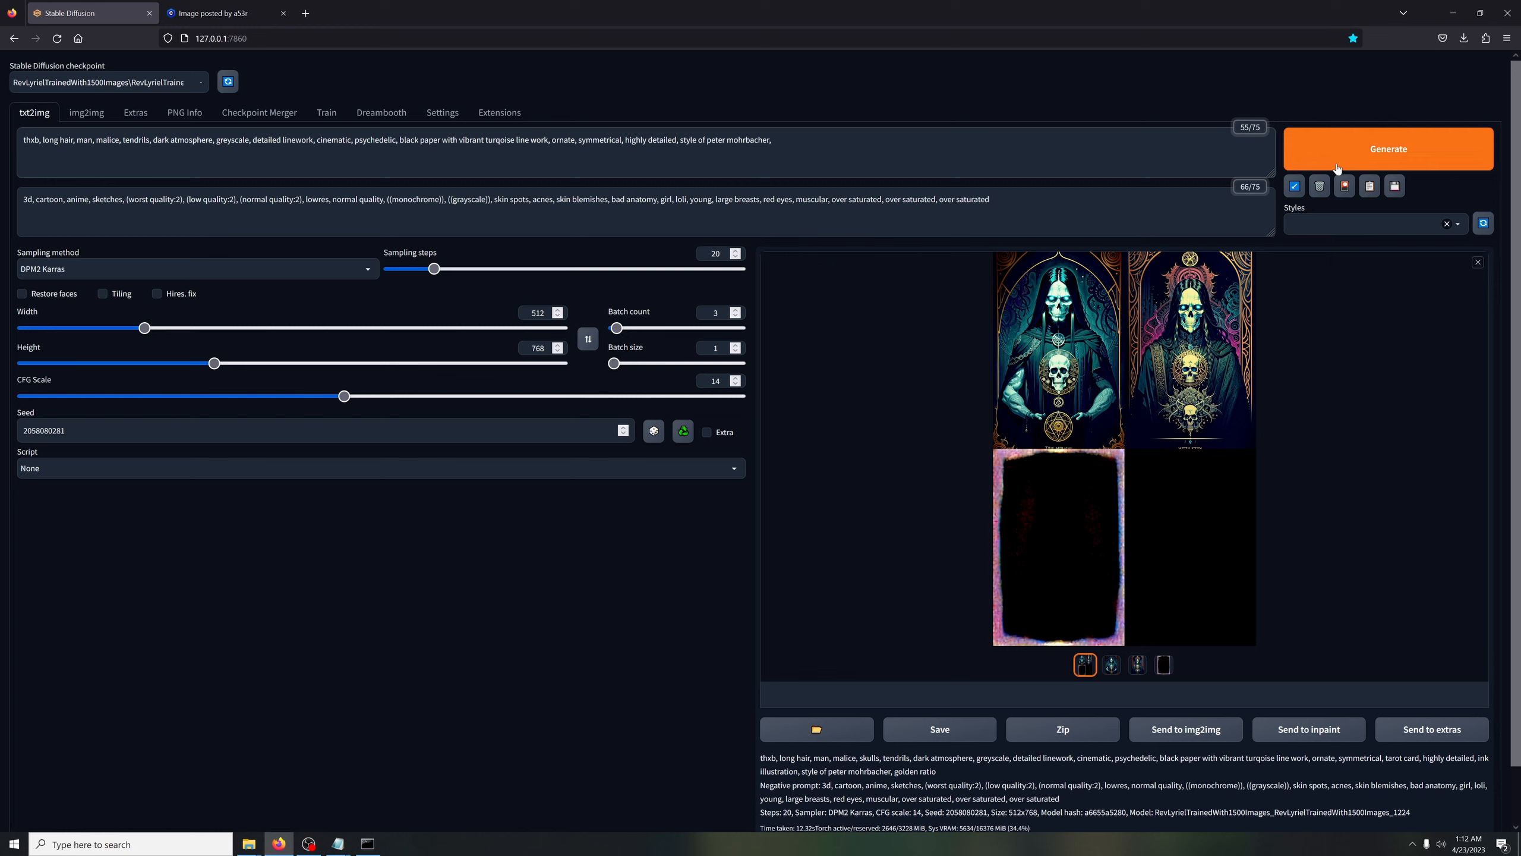
Delete "ornate, symmetrical" and "with vibrant turqoise line work" from the prompt, leaving "black paper," before "highly detailed"
drag(622, 139, 551, 139)
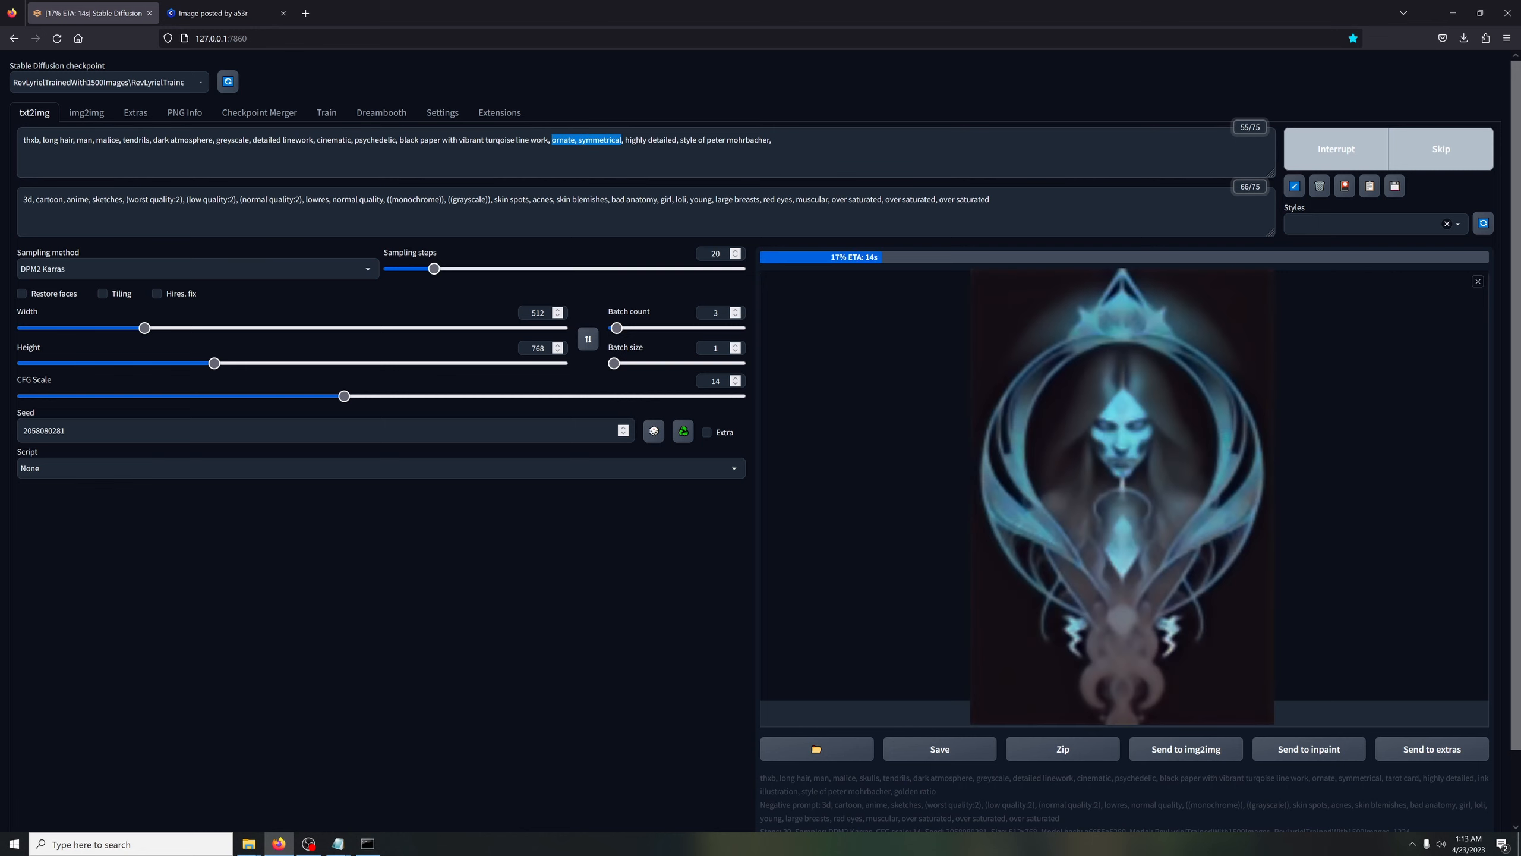
key(BackSpace)
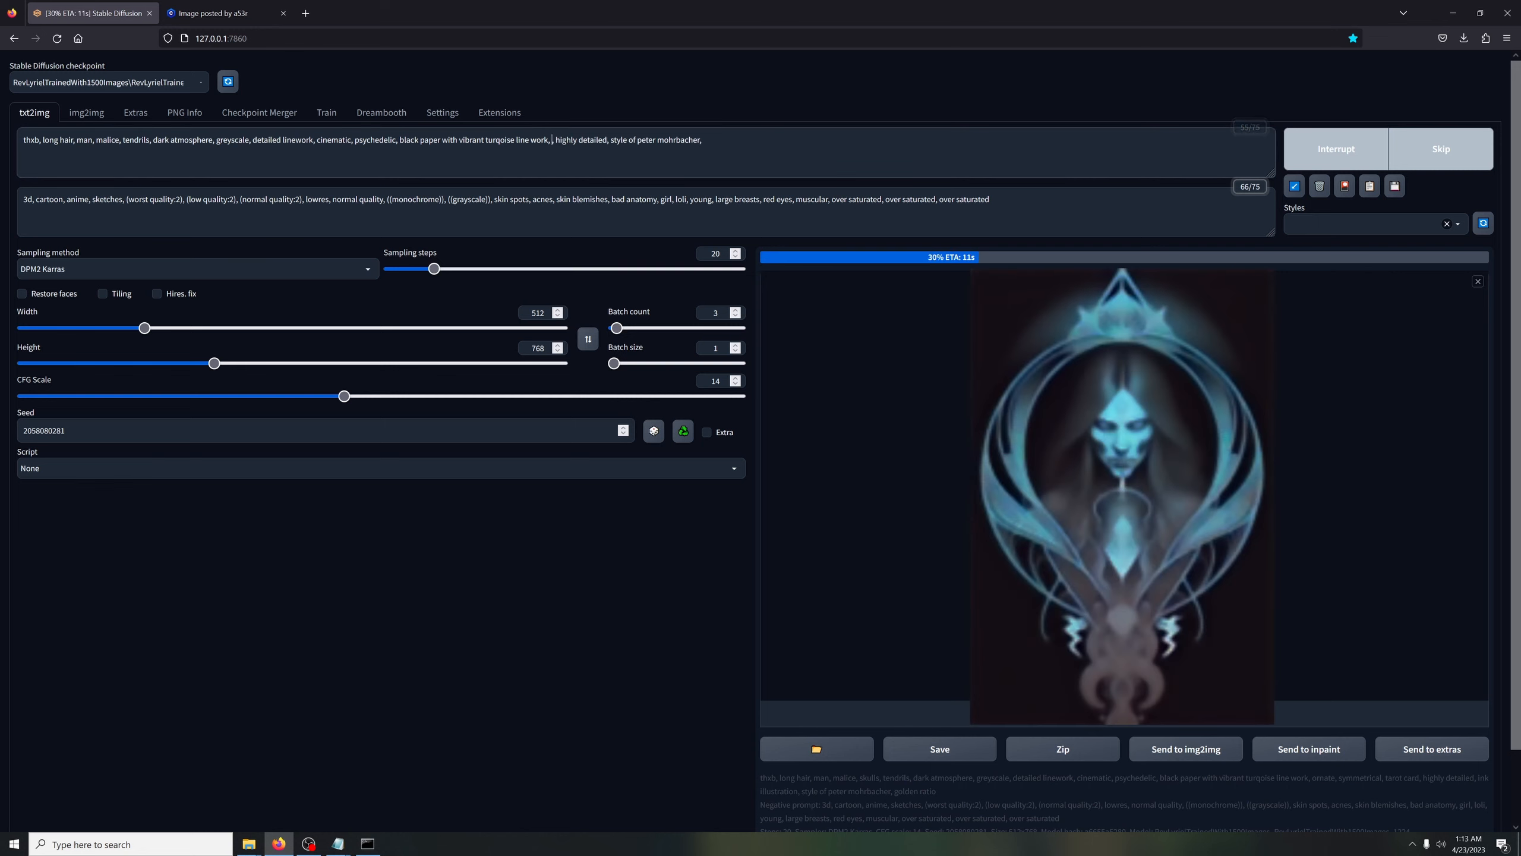
key(BackSpace)
key(BackSpace)
key(BackSpace)
key(BackSpace)
key(BackSpace)
key(BackSpace)
key(BackSpace)
key(BackSpace)
key(BackSpace)
key(BackSpace)
key(BackSpace)
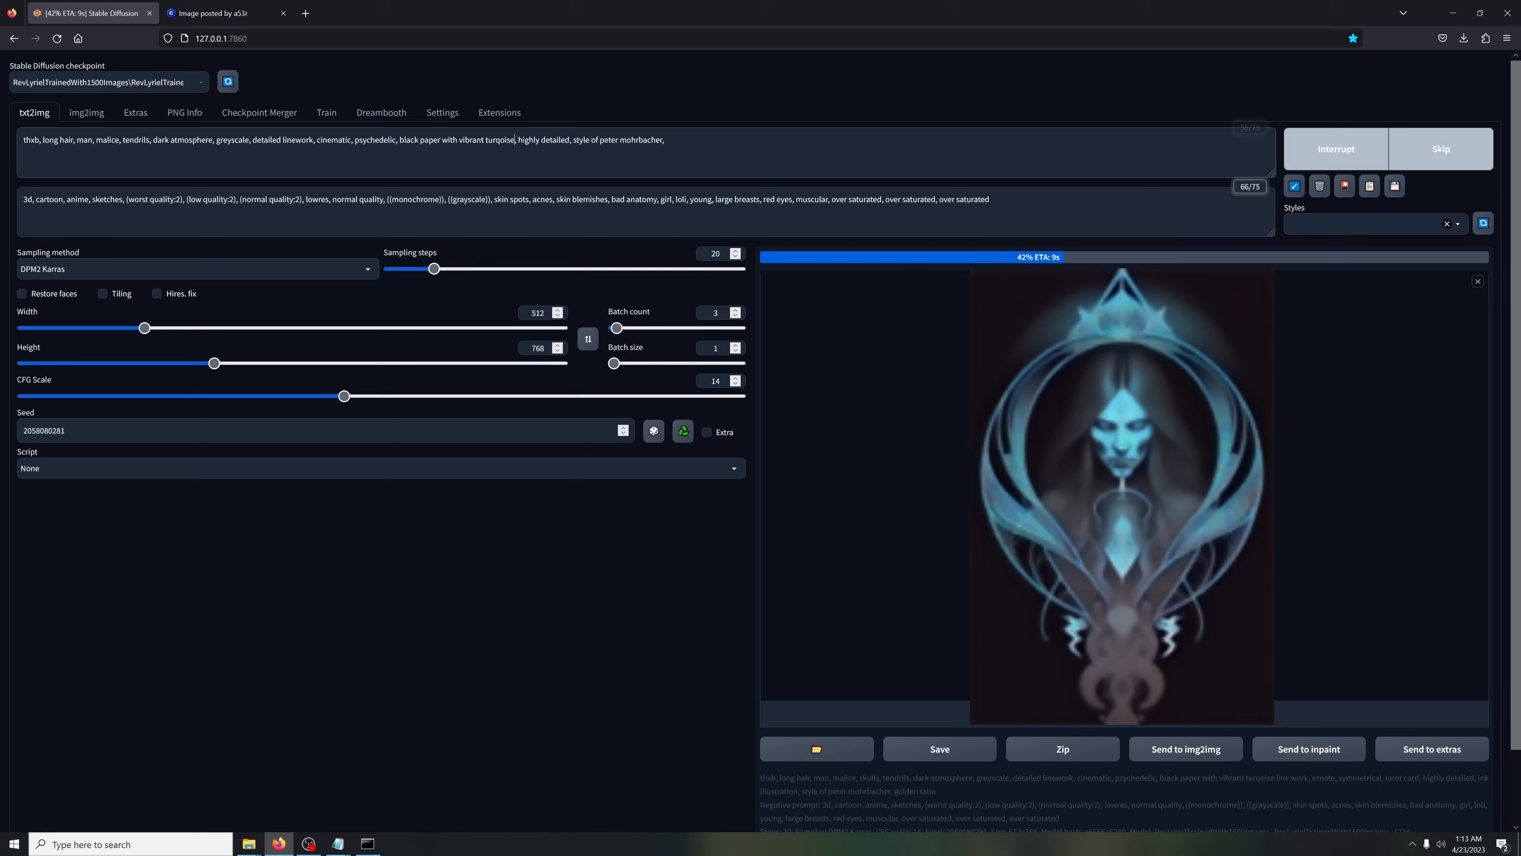
key(BackSpace)
key(BackSpace)
key(BackSpace)
key(BackSpace)
key(BackSpace)
key(BackSpace)
key(BackSpace)
key(BackSpace)
key(BackSpace)
key(BackSpace)
key(BackSpace)
key(BackSpace)
key(BackSpace)
key(BackSpace)
key(BackSpace)
key(BackSpace)
key(BackSpace)
key(BackSpace)
key(BackSpace)
key(BackSpace)
text(,)
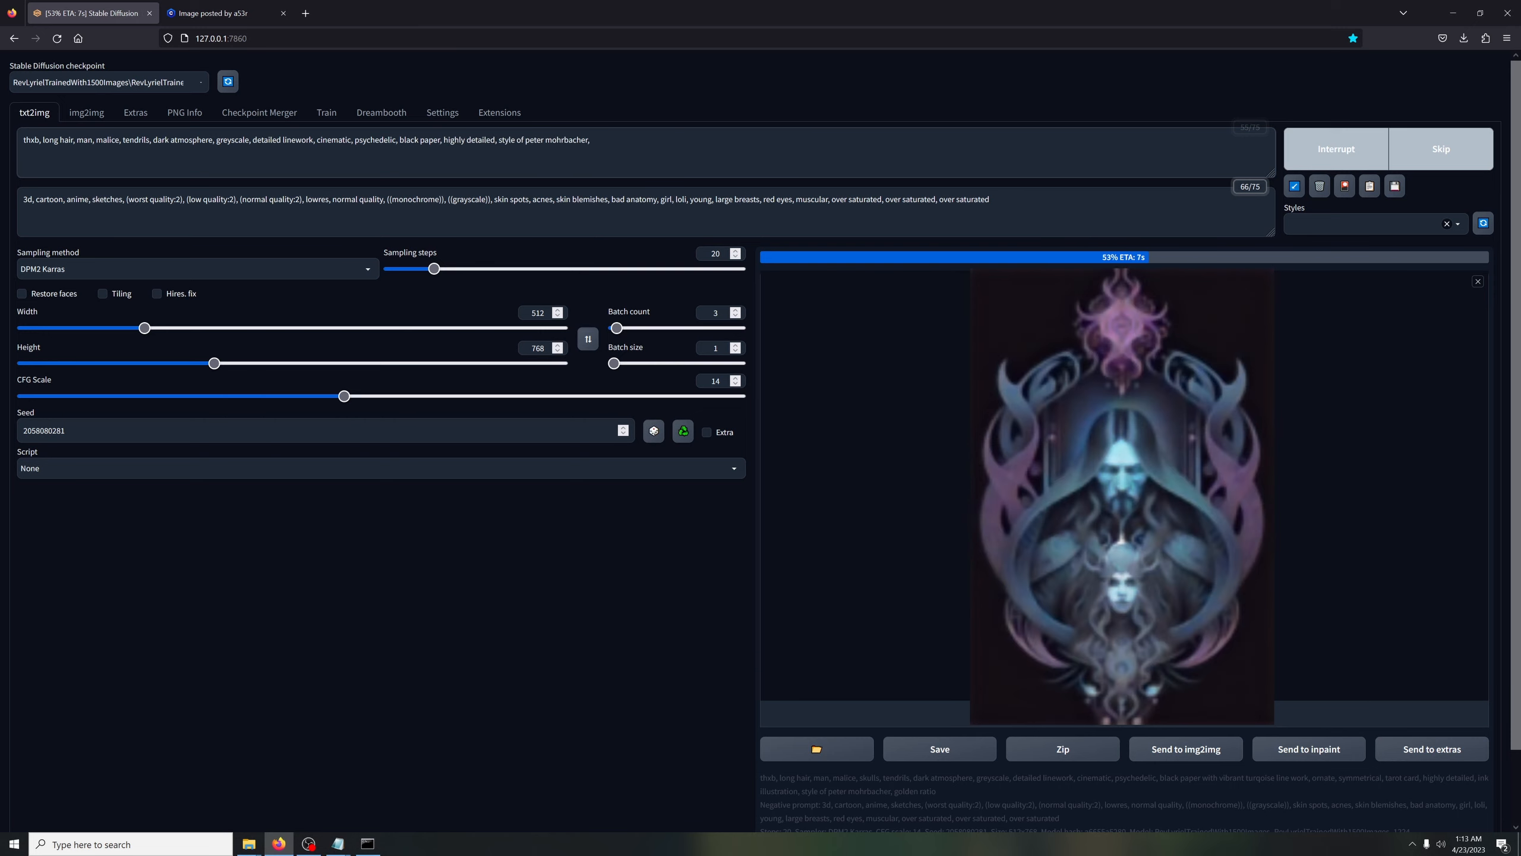
Delete "black paper," from the prompt so that "highly detailed" directly follows "psychedelic,"
key(BackSpace)
key(BackSpace)
key(BackSpace)
key(BackSpace)
key(BackSpace)
key(BackSpace)
key(BackSpace)
key(BackSpace)
key(BackSpace)
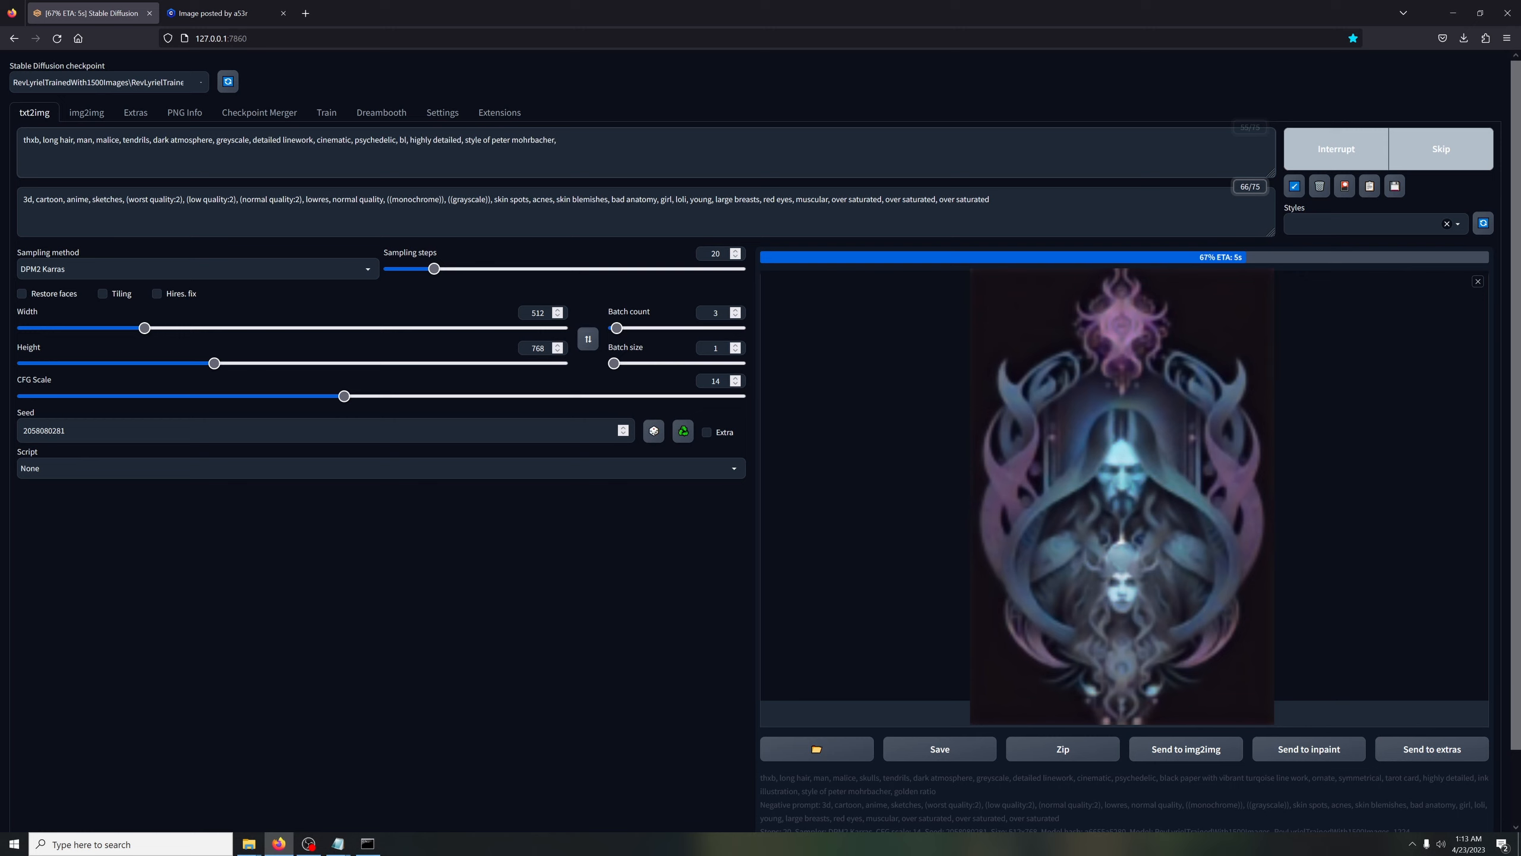
key(BackSpace)
key(BackSpace)
Remove "greyscale" and "detailed linework" from the prompt and generate another batch
key(BackSpace)
key(BackSpace)
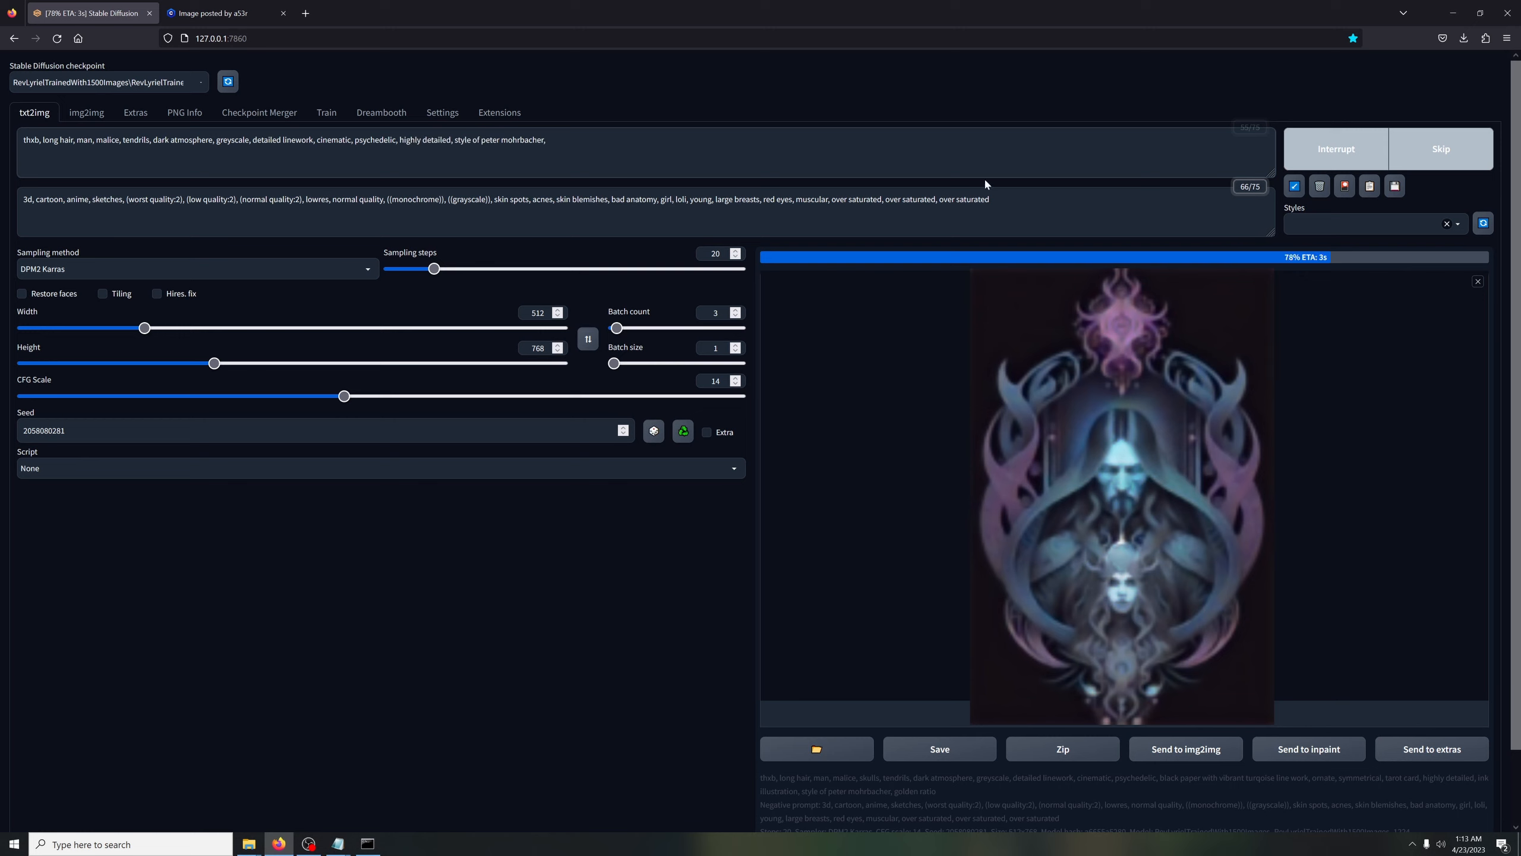
drag(251, 140, 216, 140)
key(BackSpace)
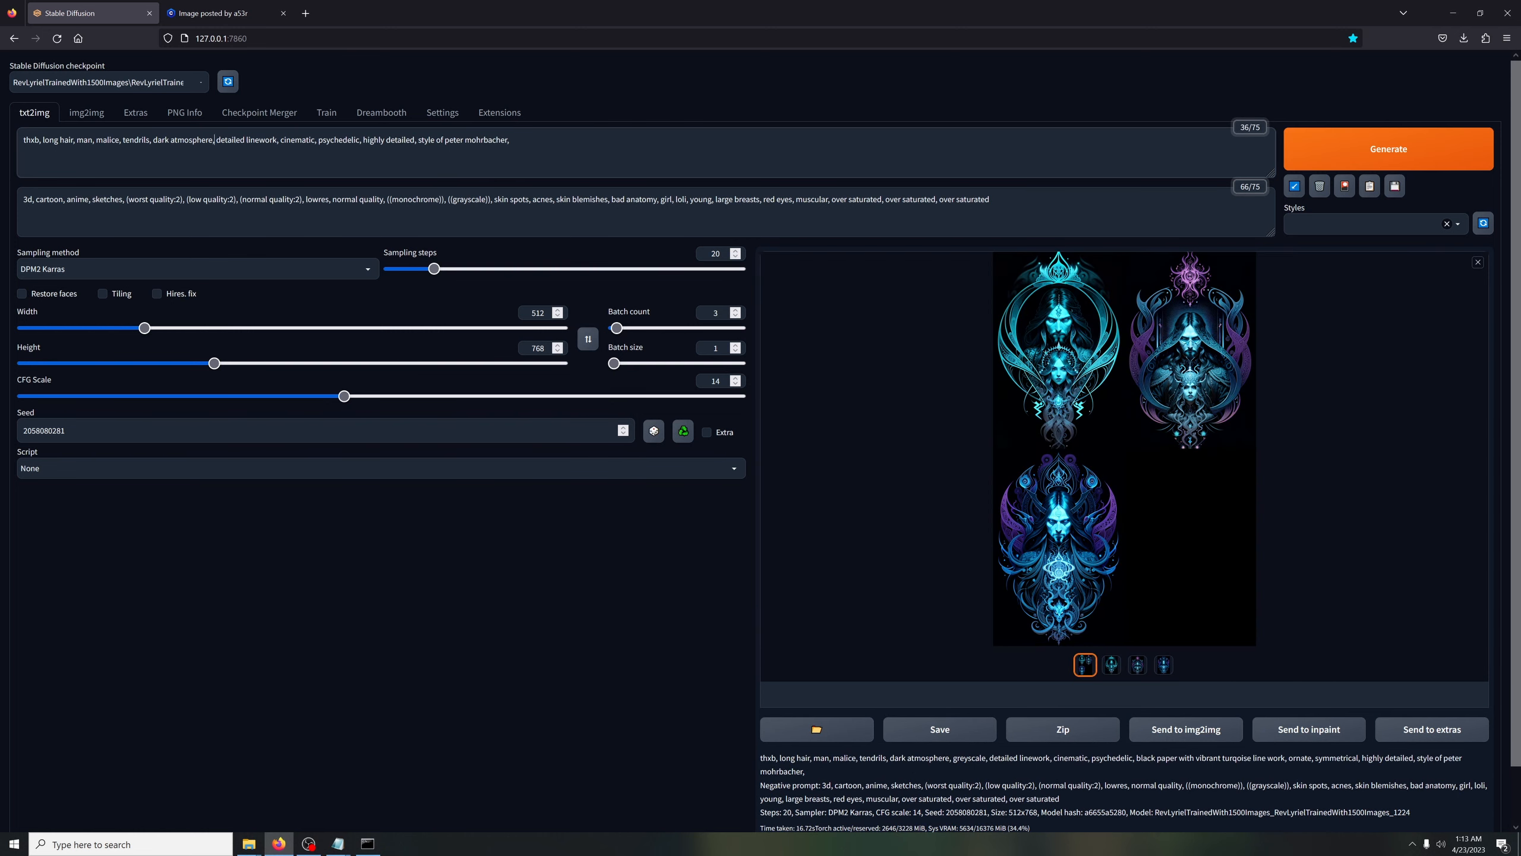
drag(280, 140, 217, 140)
key(BackSpace)
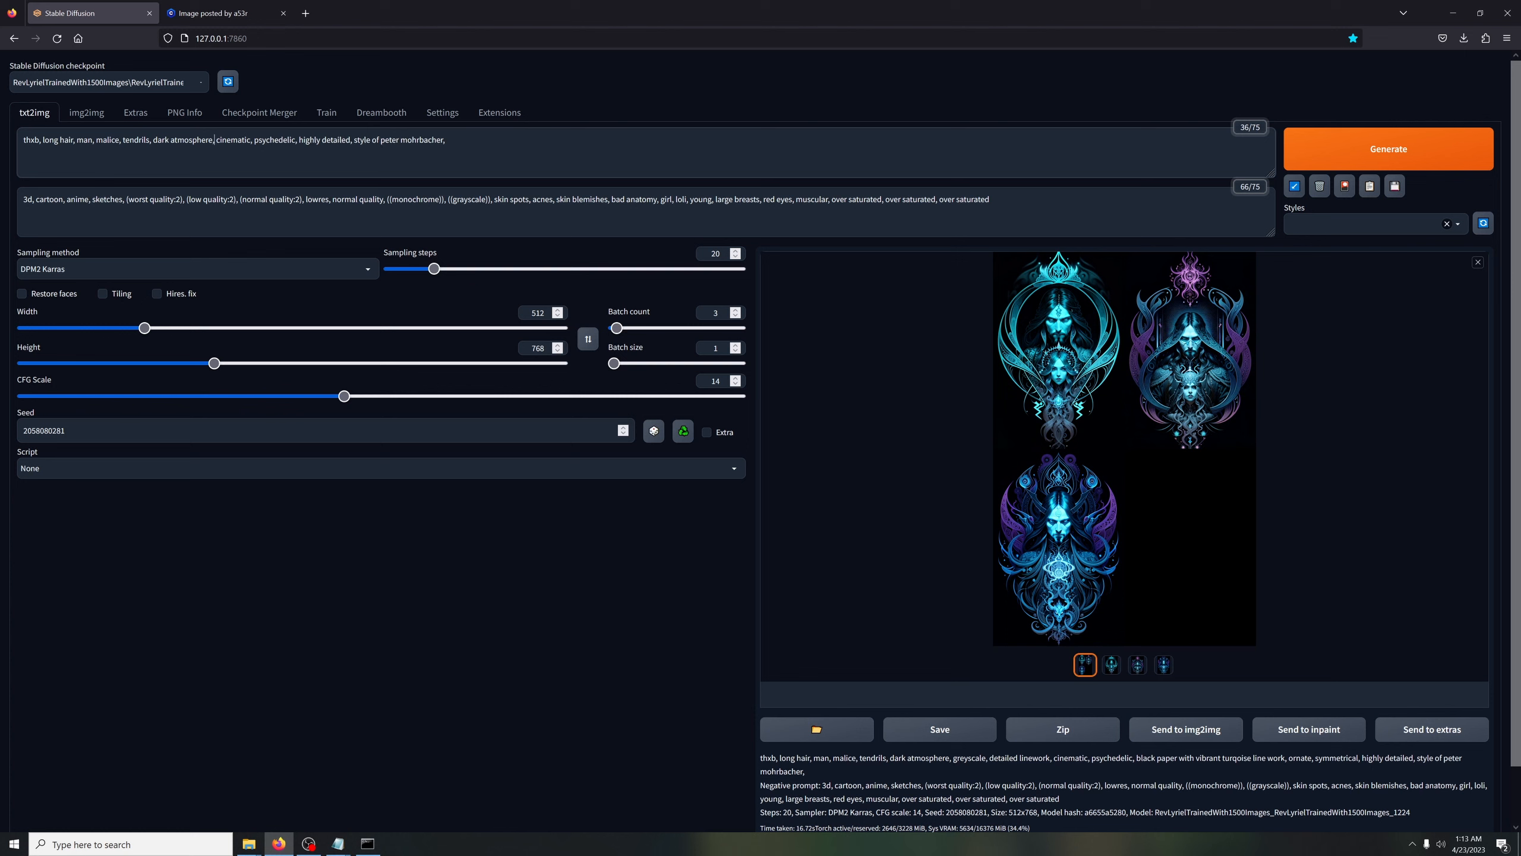
key(ctrl+Return)
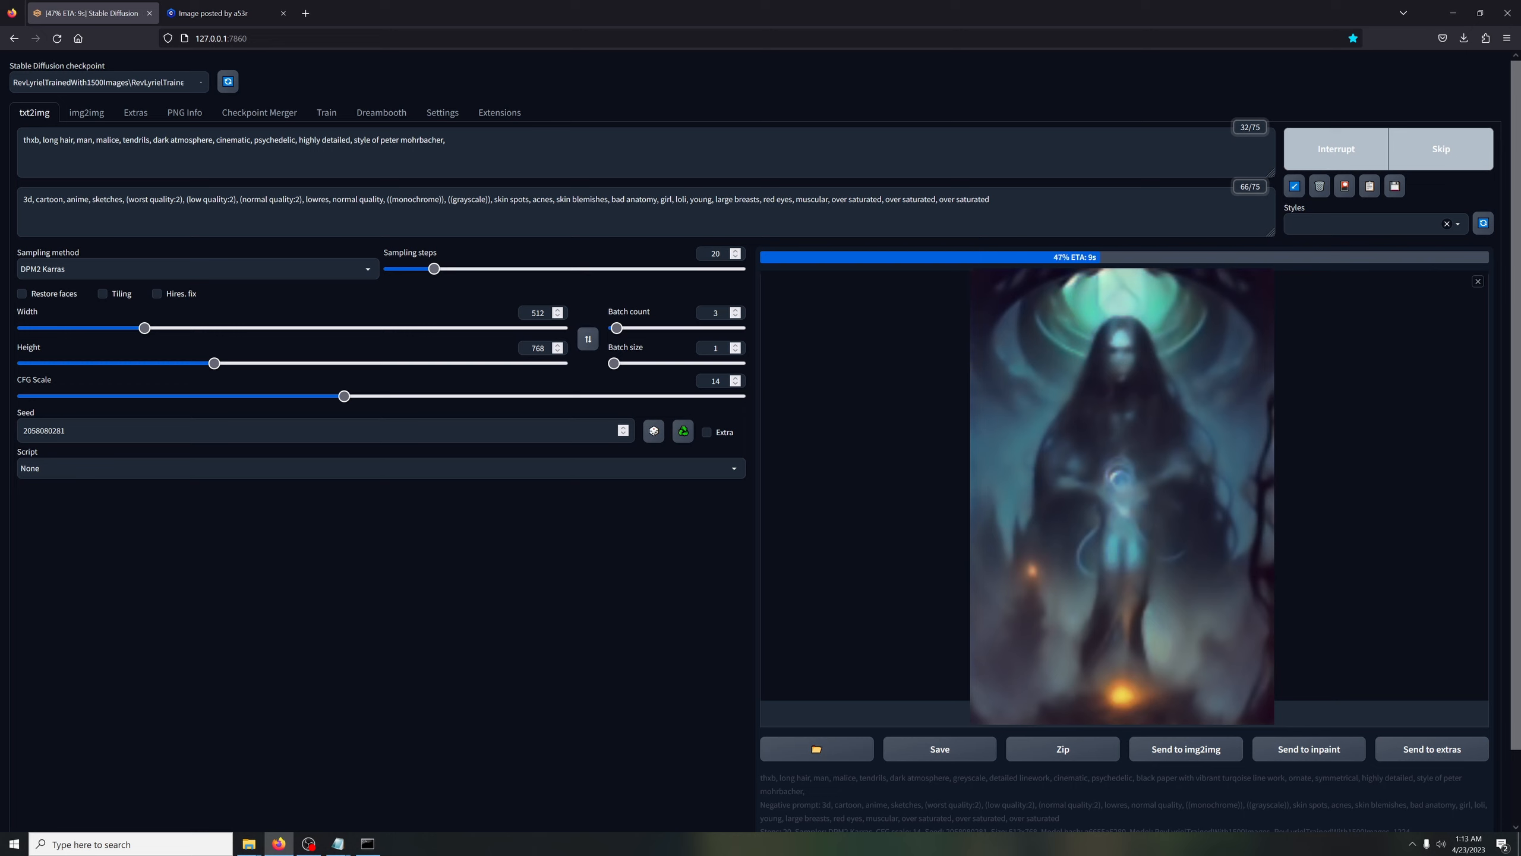
Delete the trailing comma after "style of peter mohrbacher" at the end of the prompt
click(449, 139)
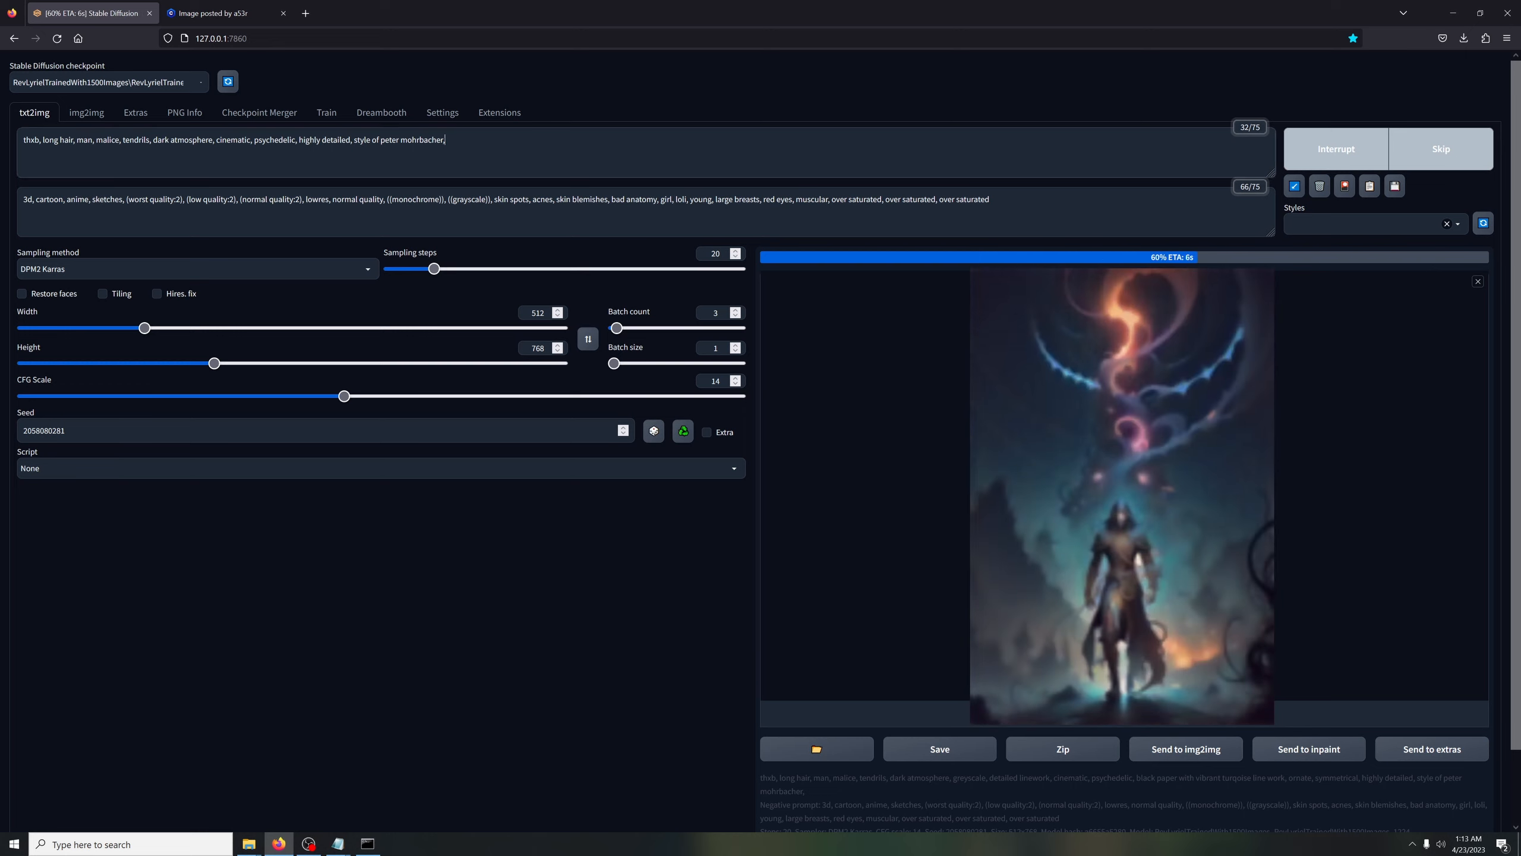
key(BackSpace)
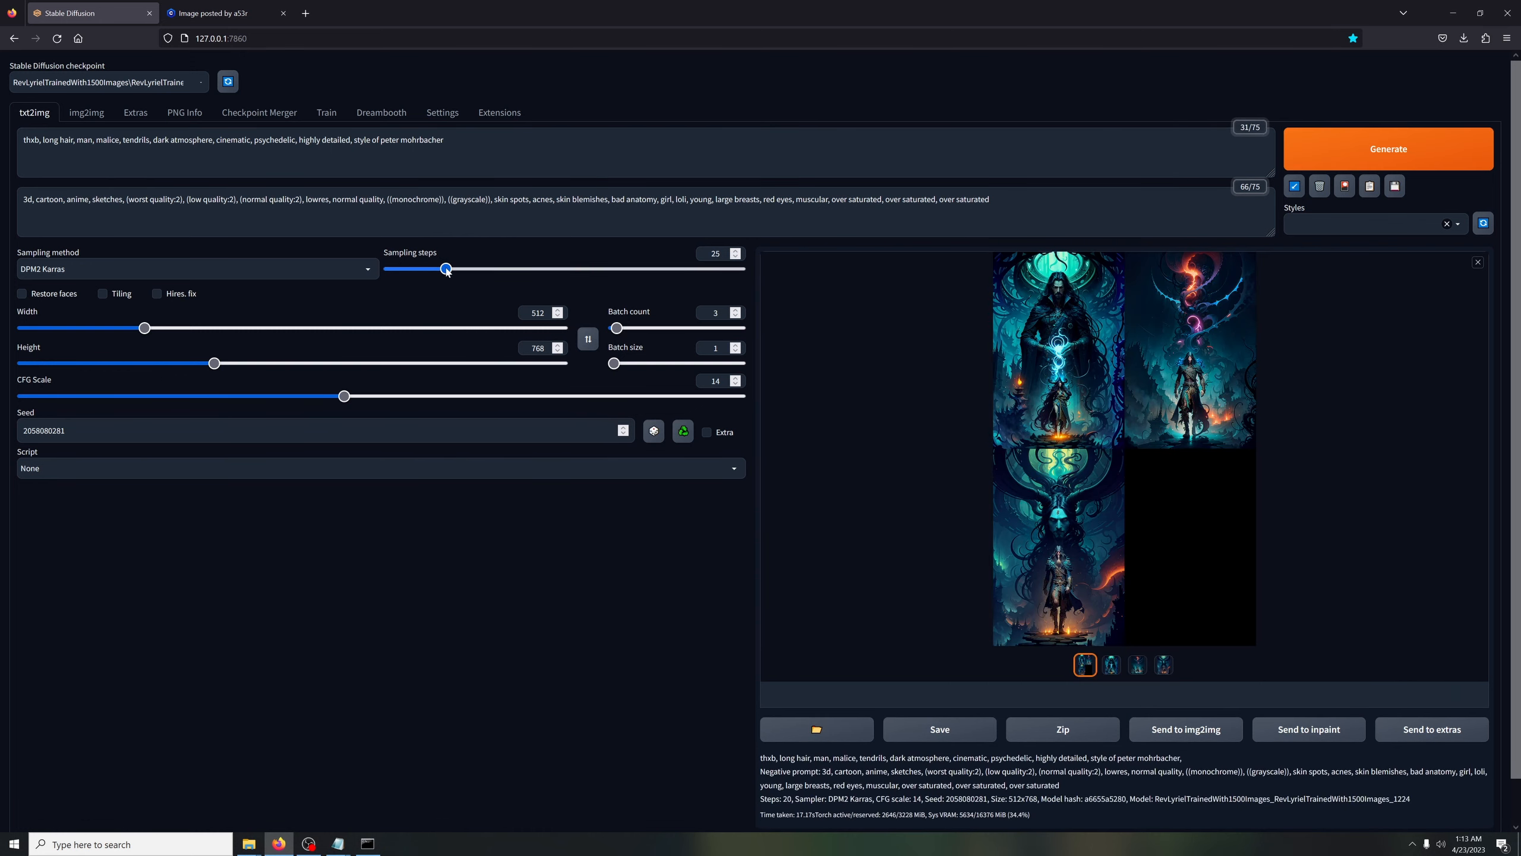
Look over the enlarged image grid, switch the sampling method to Euler and generate a new batch
click(1080, 571)
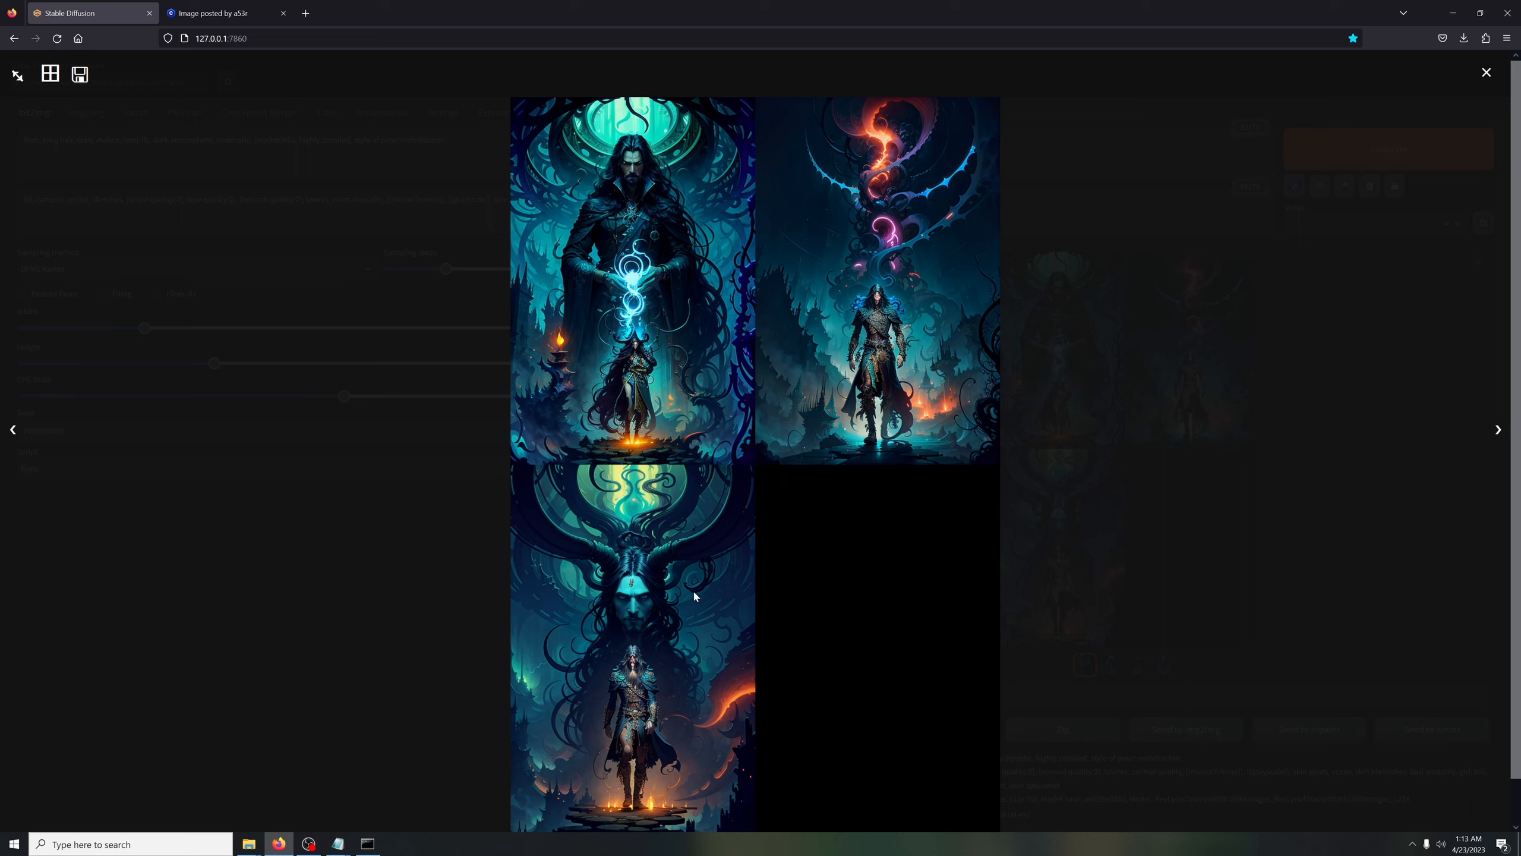
click(442, 592)
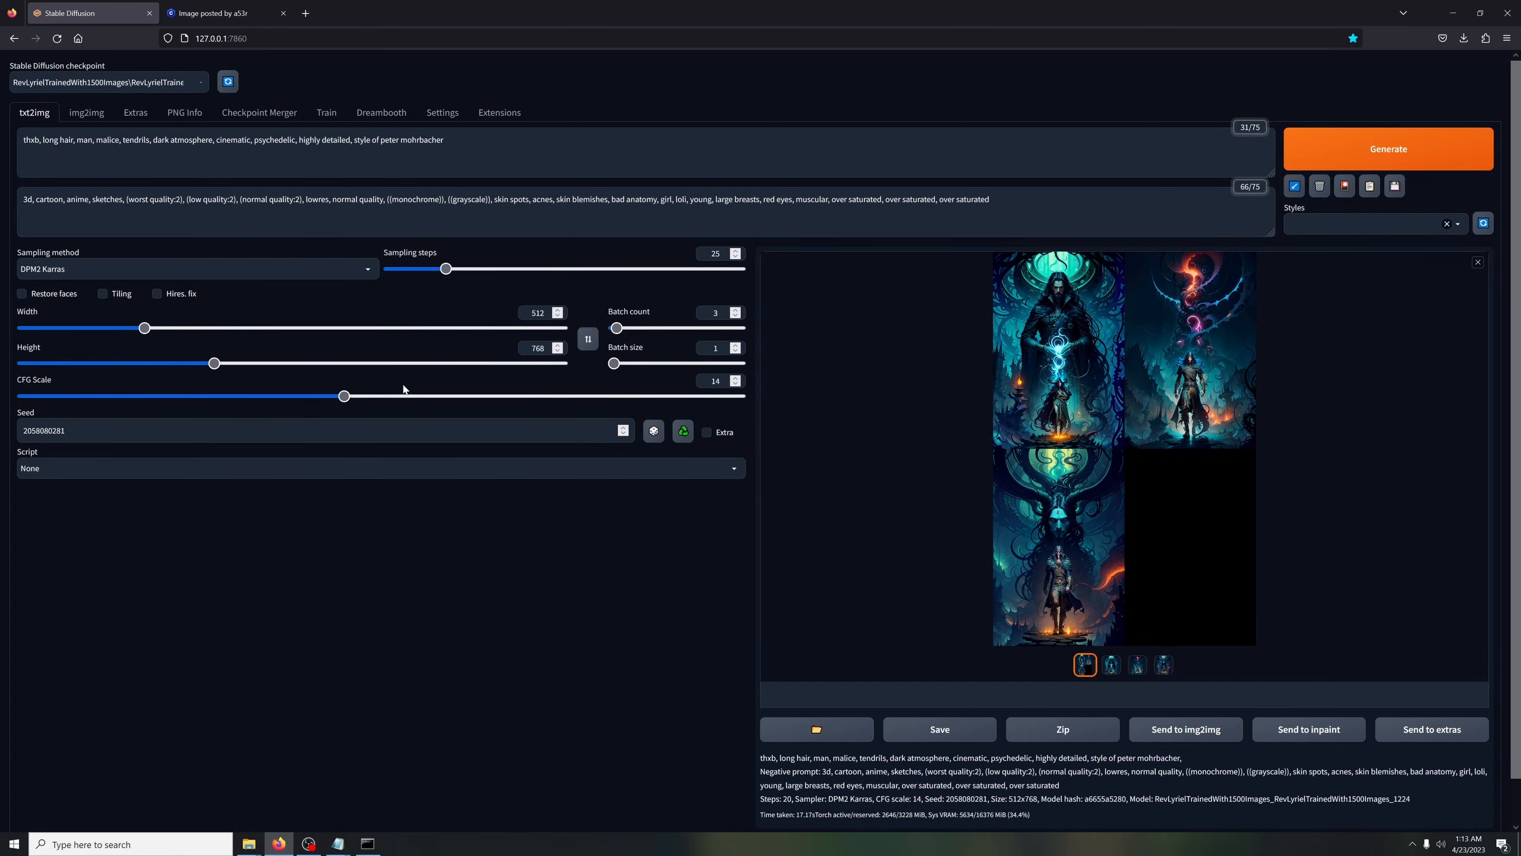
click(137, 270)
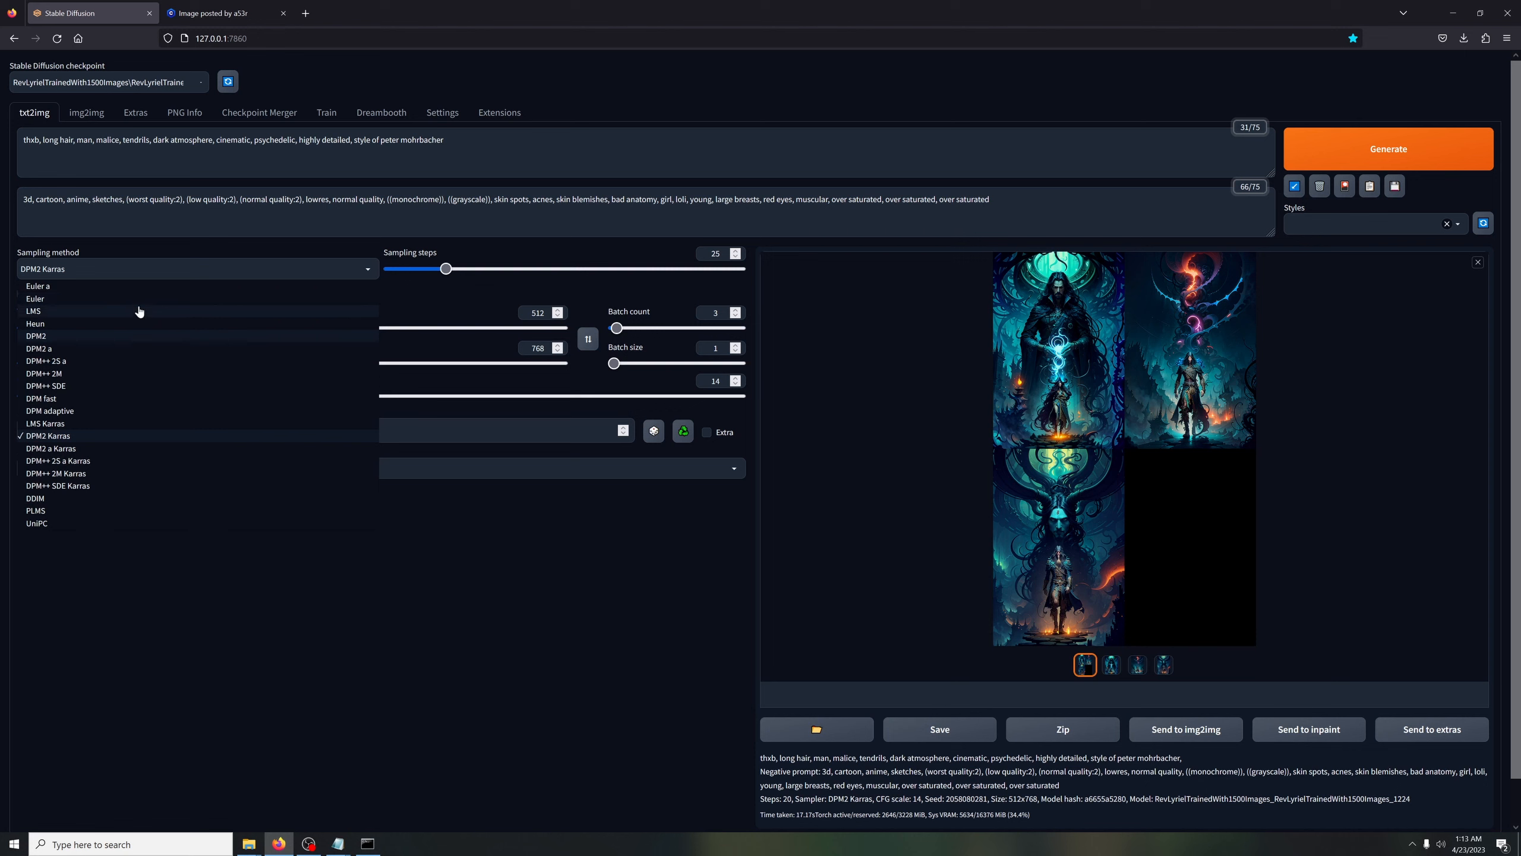
click(138, 298)
click(1461, 158)
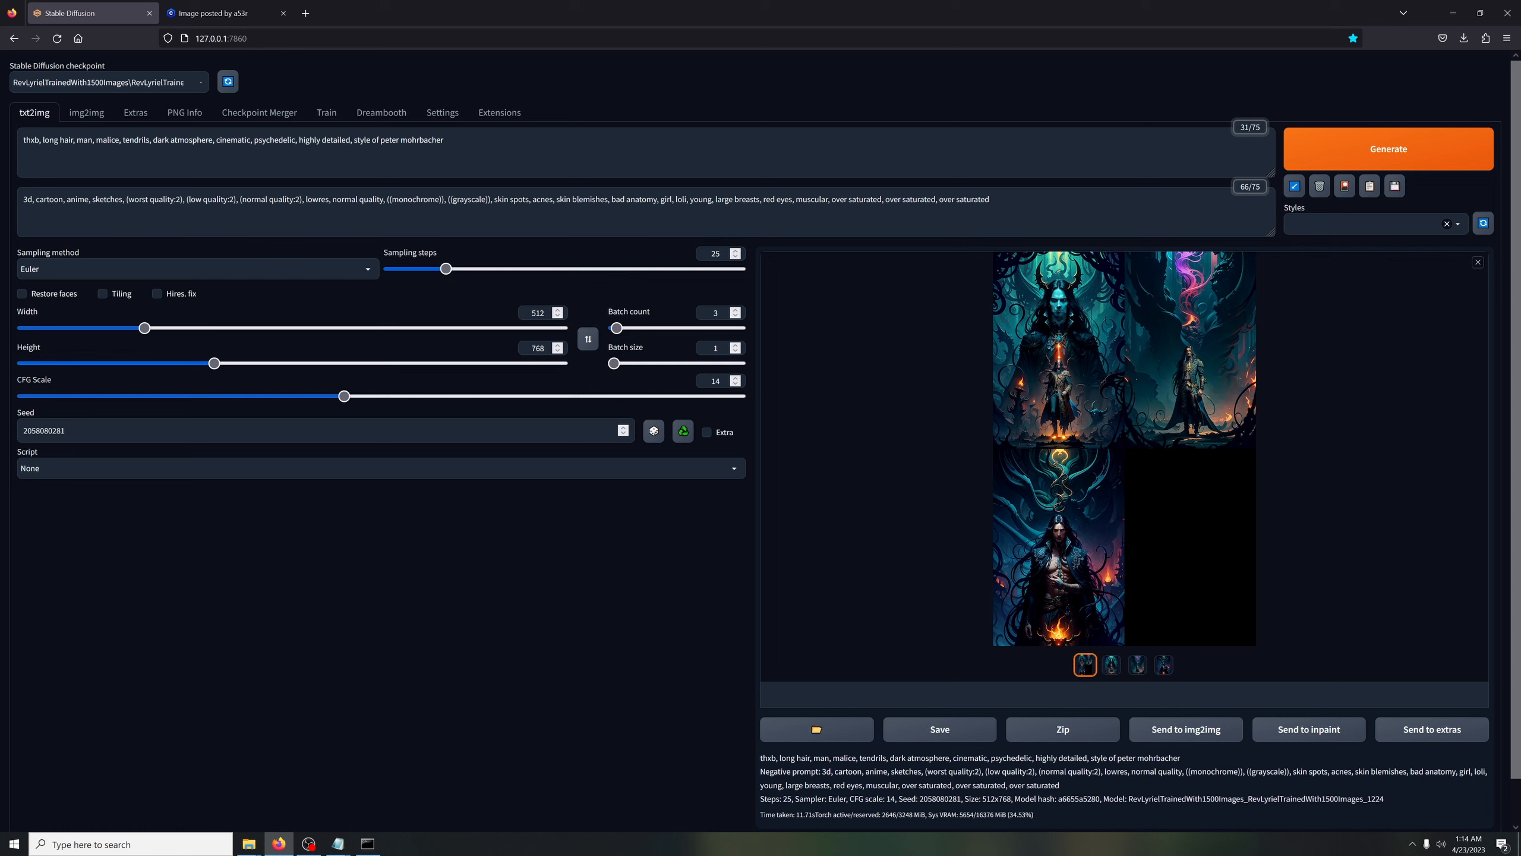
Insert "close up," after "man," in the prompt and generate another batch
click(96, 140)
text(close up,)
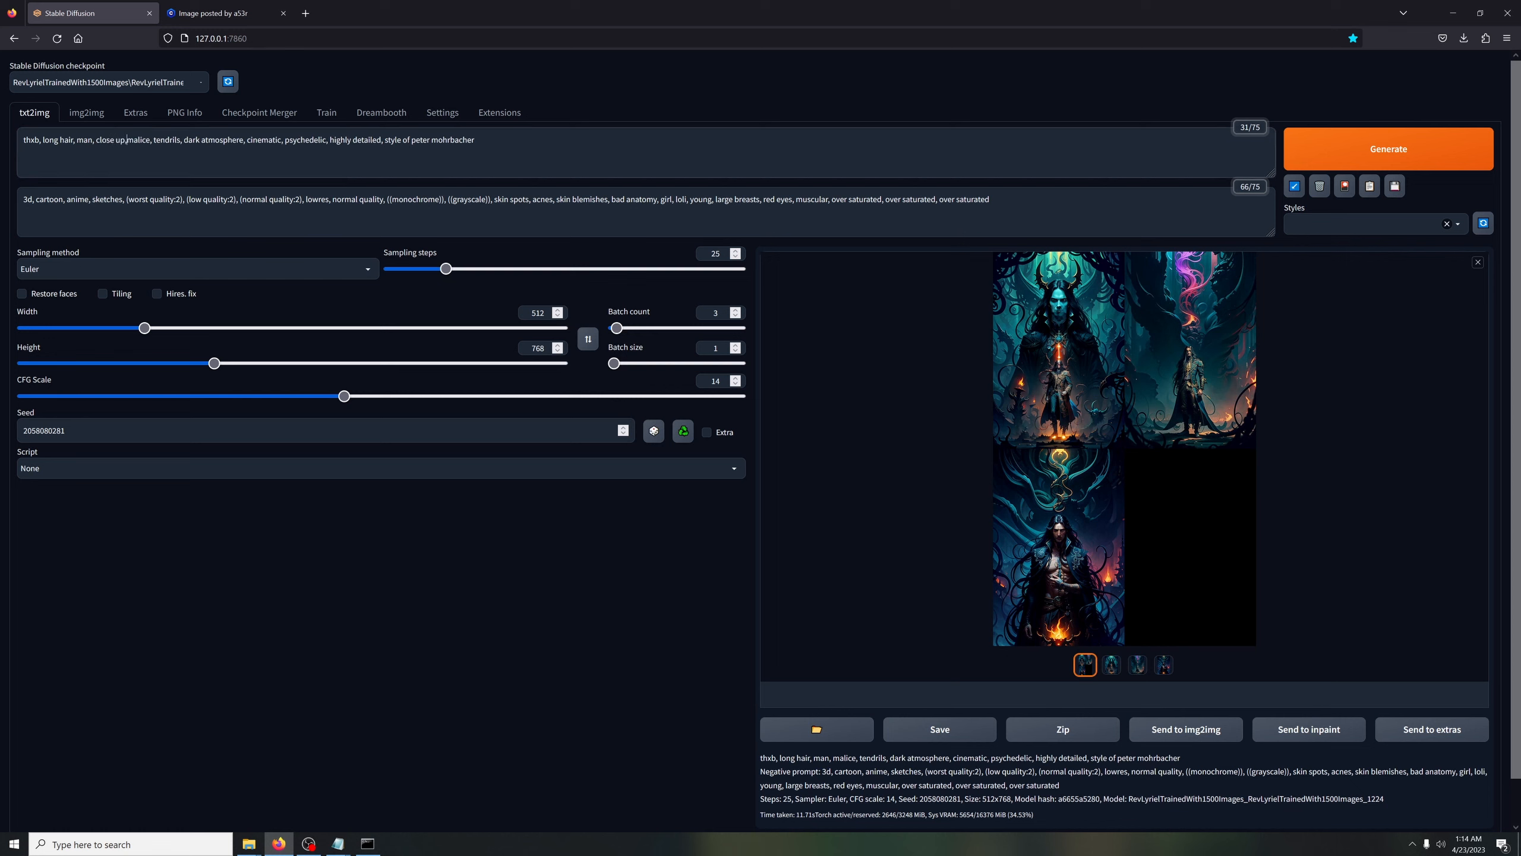
key(ctrl+Return)
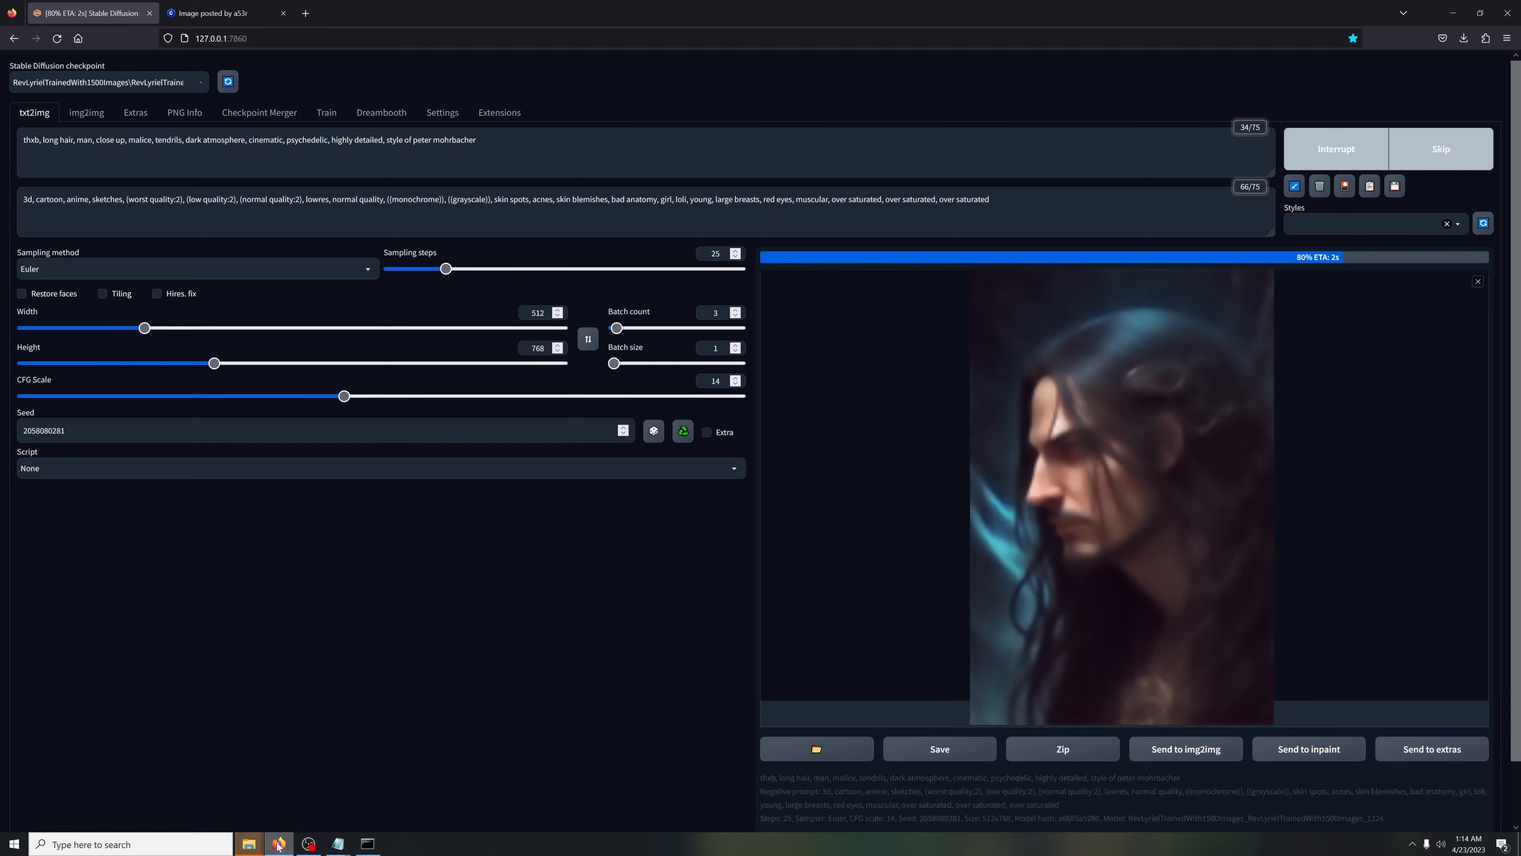
Examine the new close-up images from the 2023-04-23 output folder in IrfanView, and return to Stable Diffusion
click(384, 784)
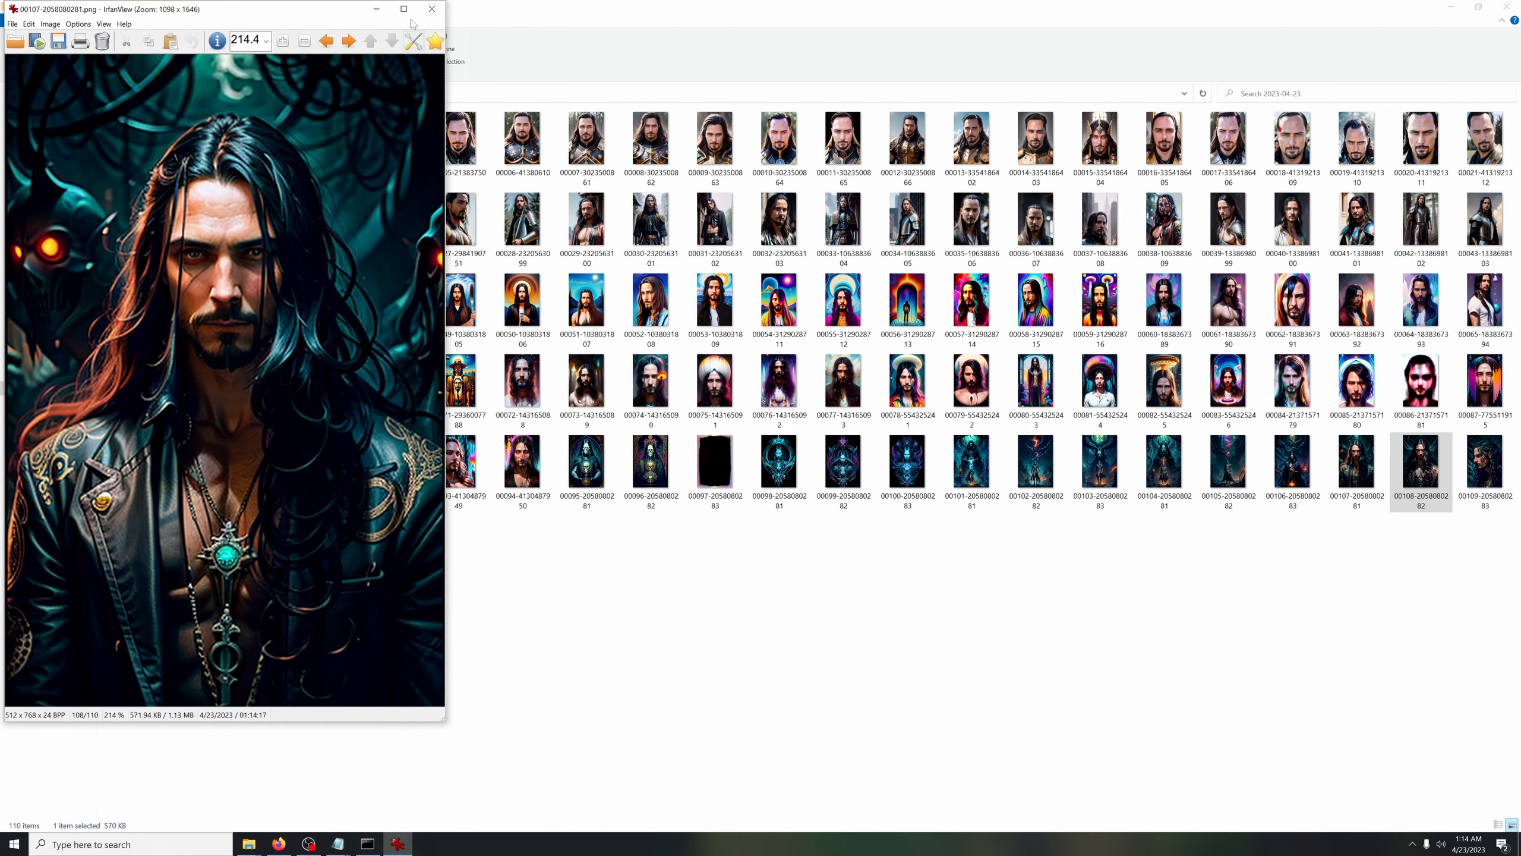
click(1450, 6)
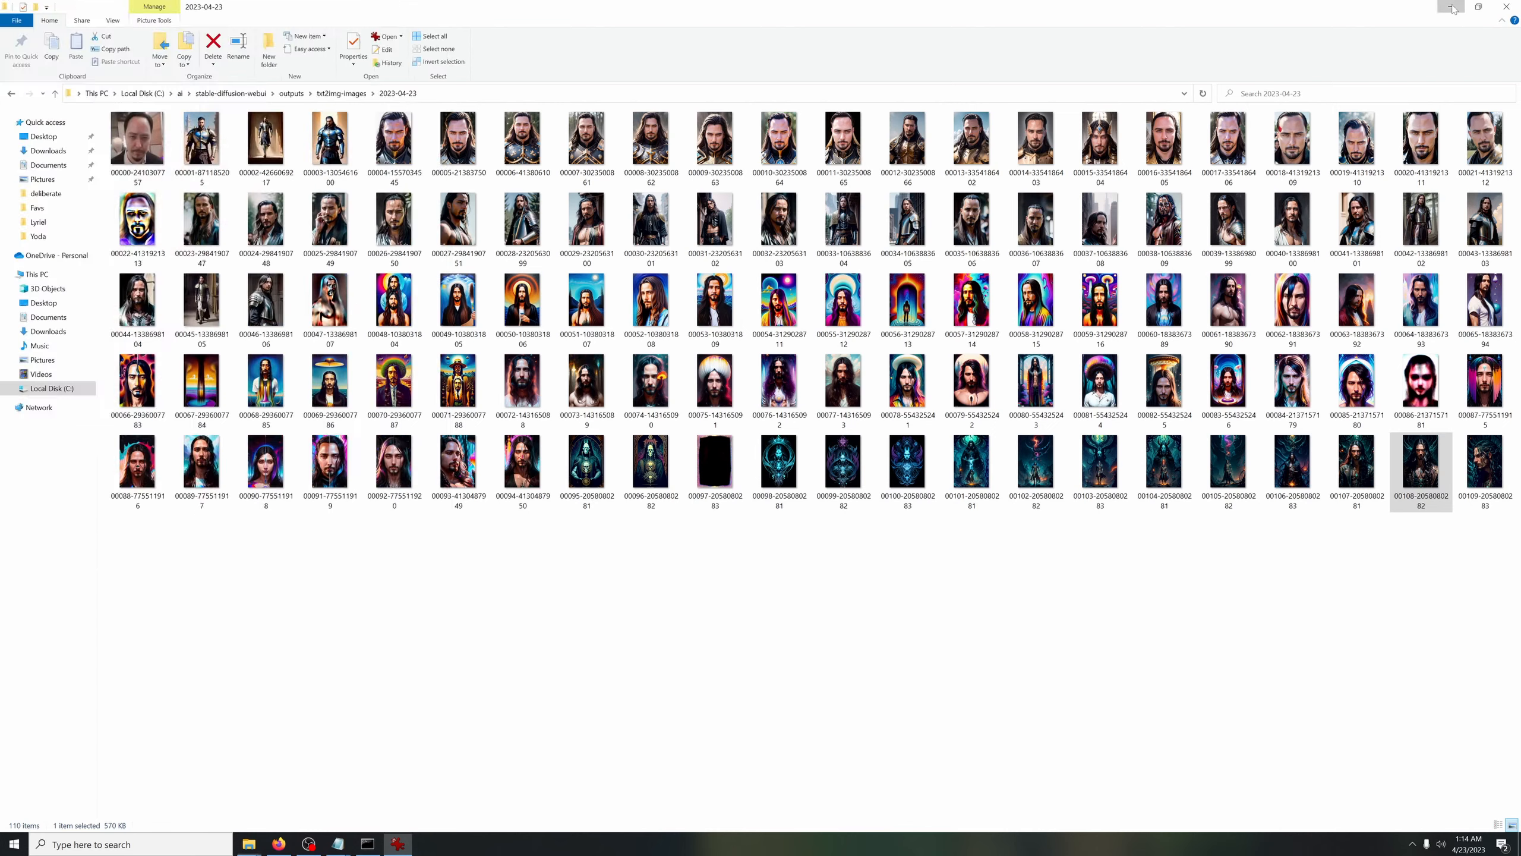
click(606, 583)
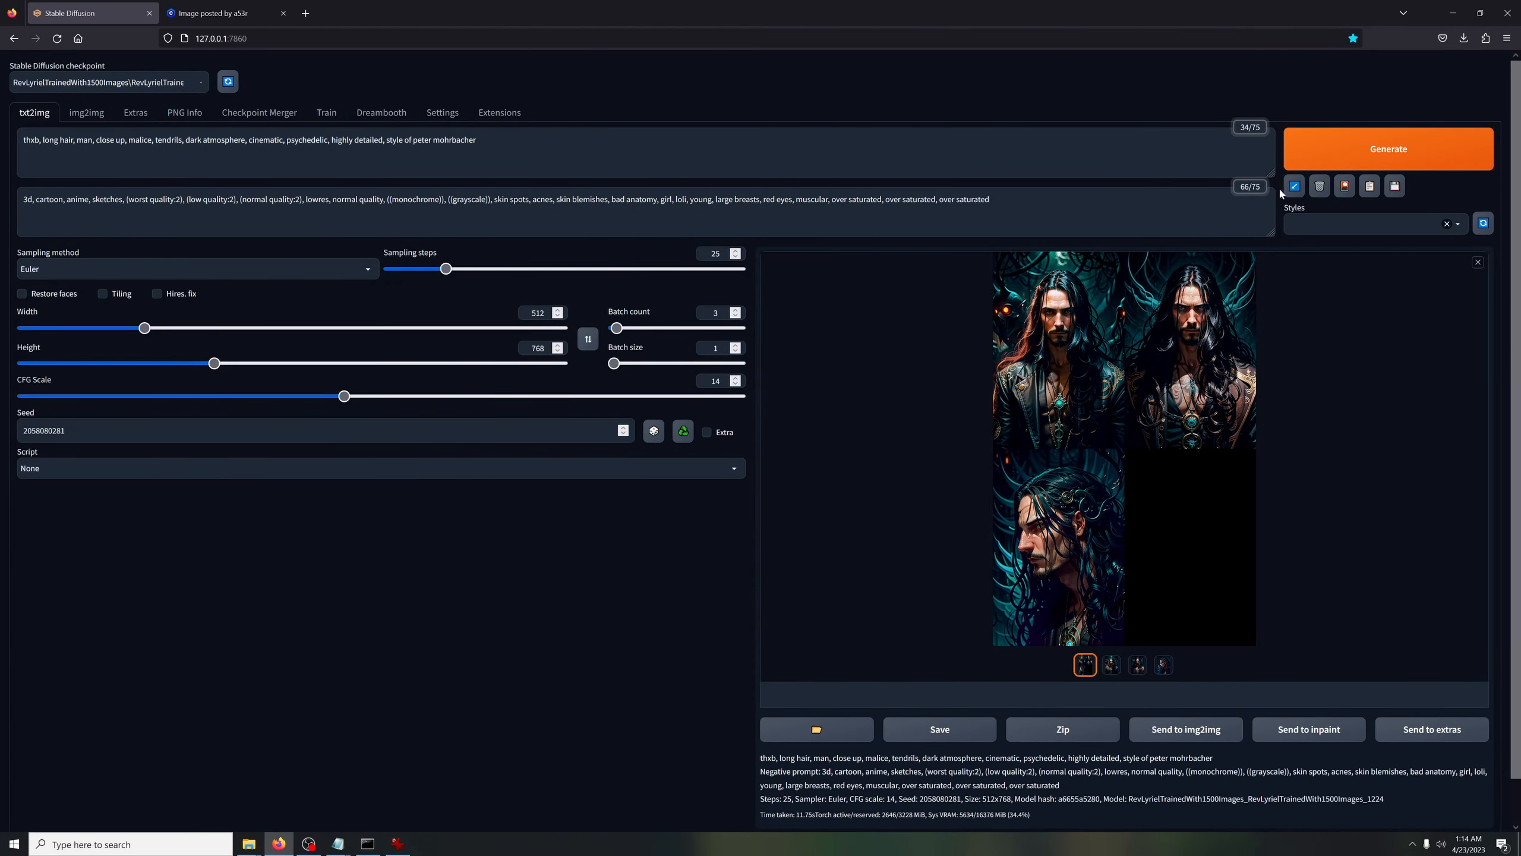
Load the RevRPG1500_1350 checkpoint and generate a full batch with the same prompt and seed
click(202, 79)
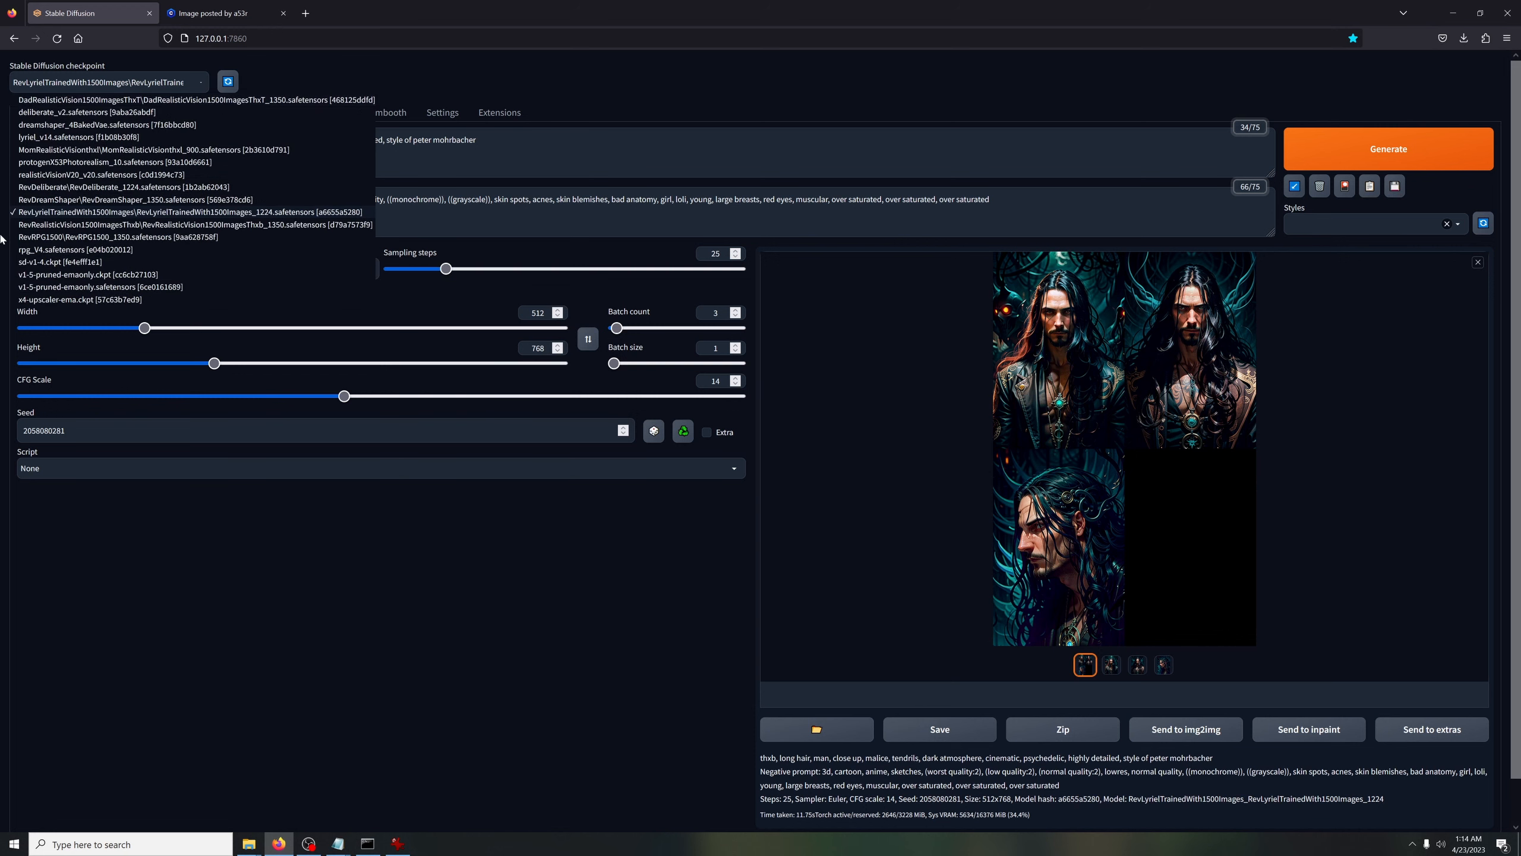
click(66, 239)
click(1373, 154)
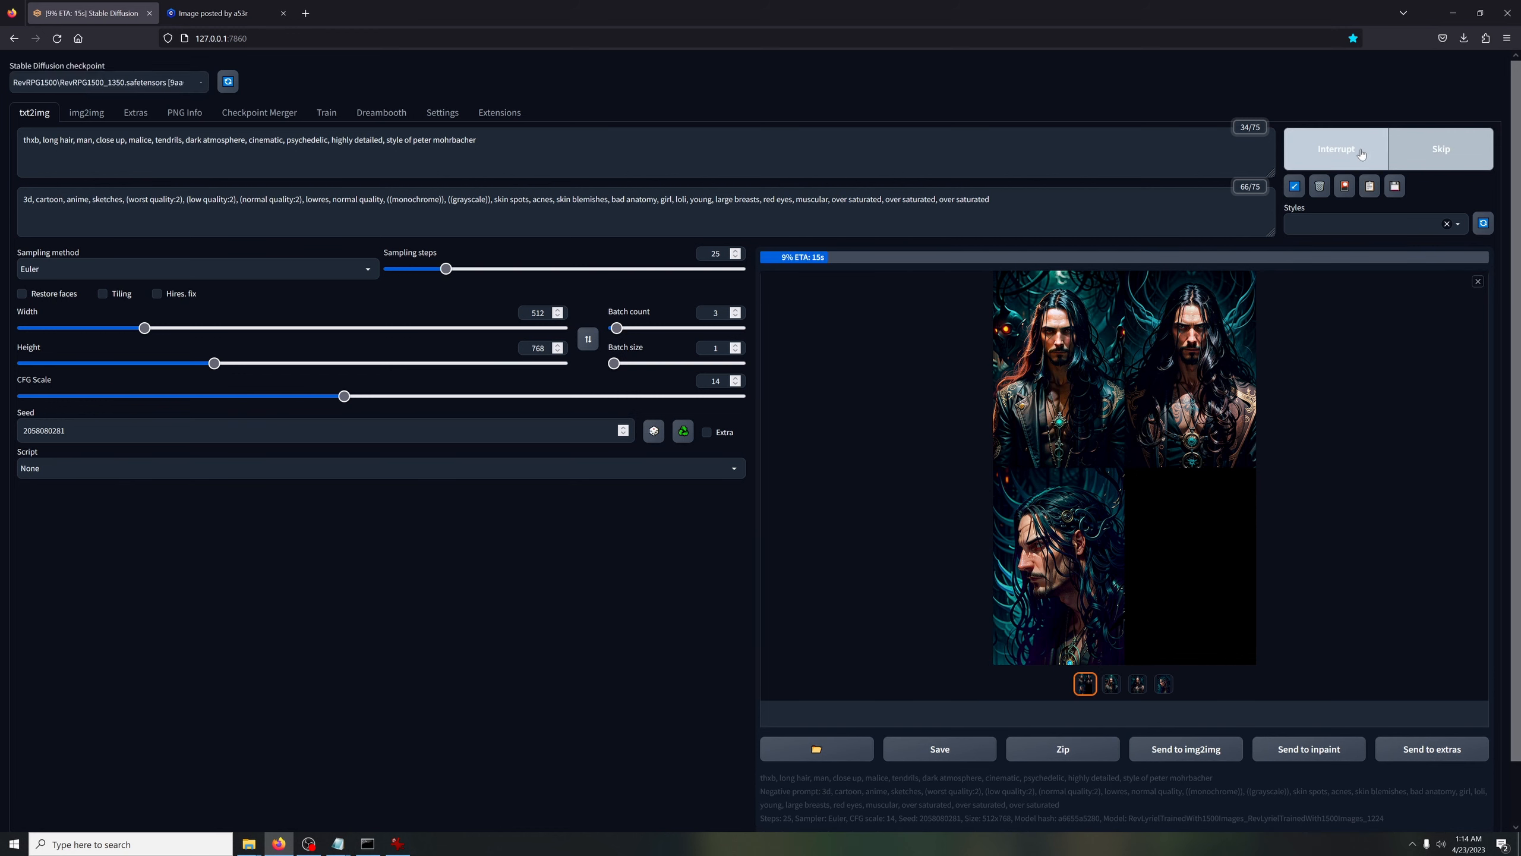
click(1358, 154)
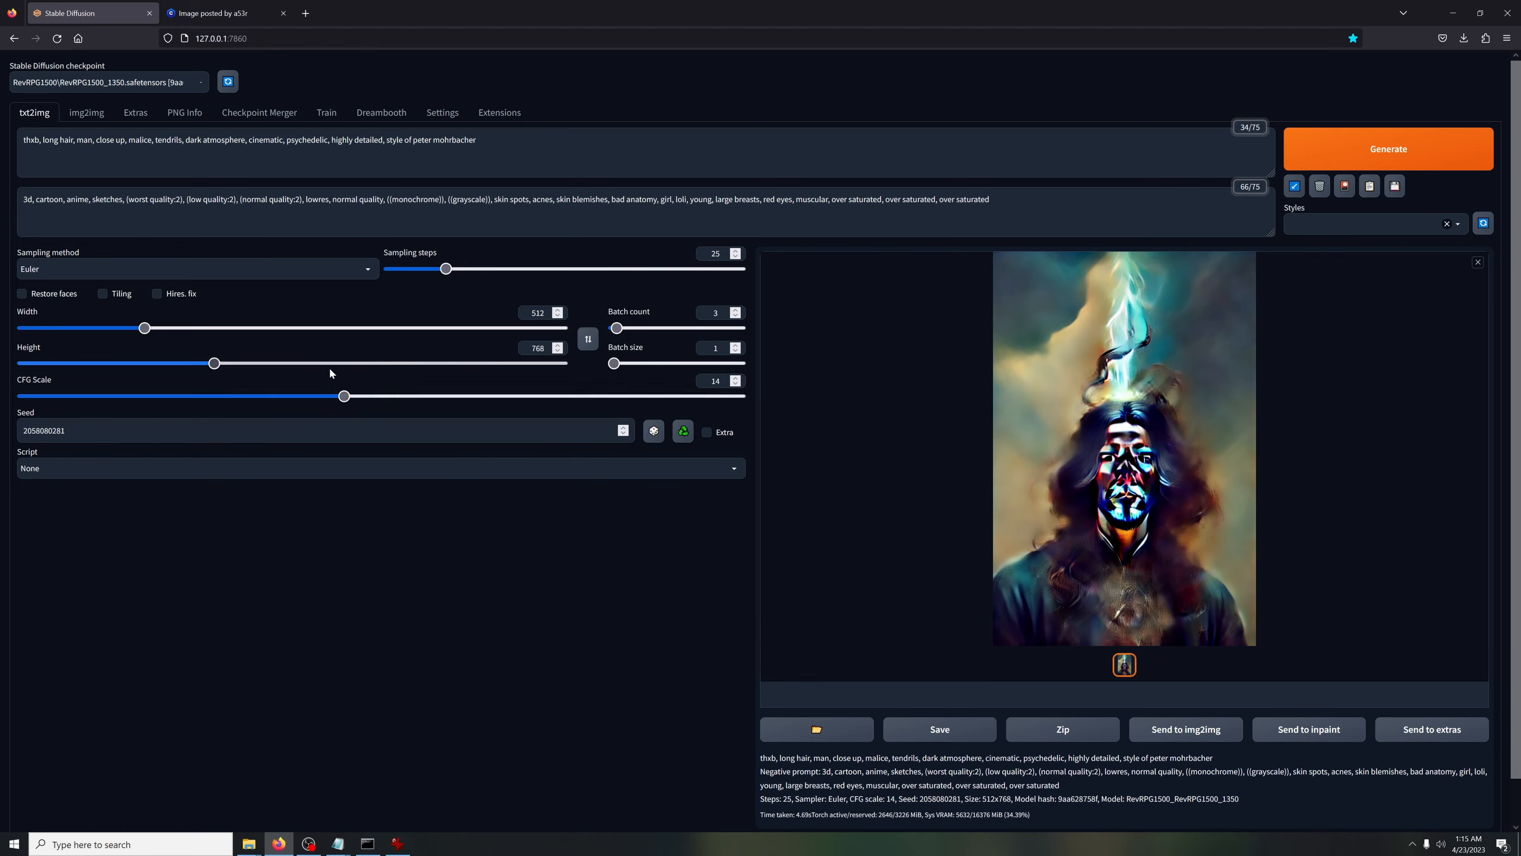
key(ctrl+Return)
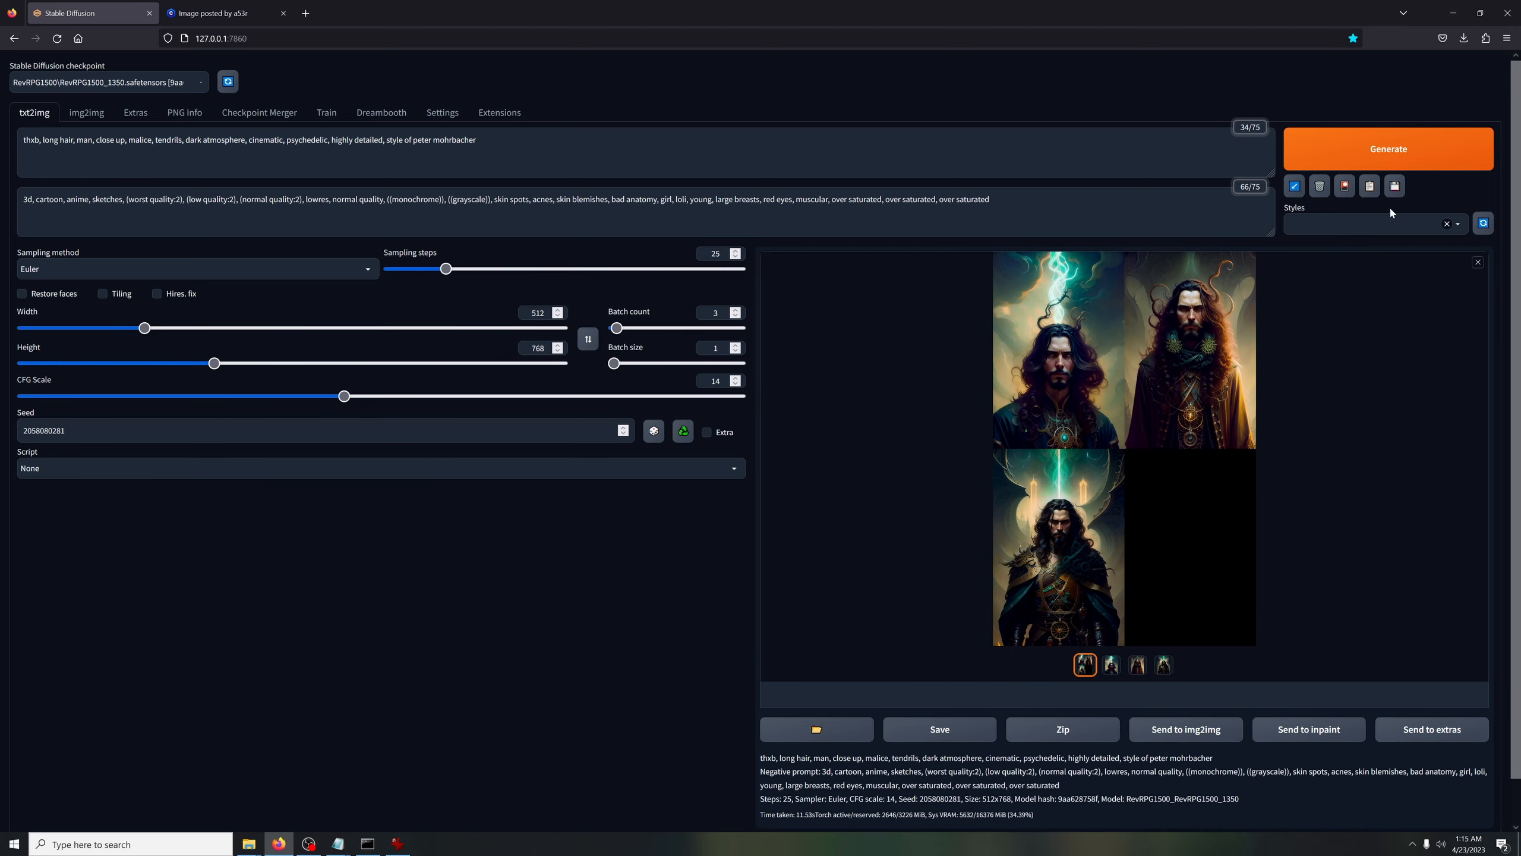
Load the RevRealisticVision1500ImagesThxb_1350 checkpoint and generate a batch with the same settings
click(170, 87)
click(87, 224)
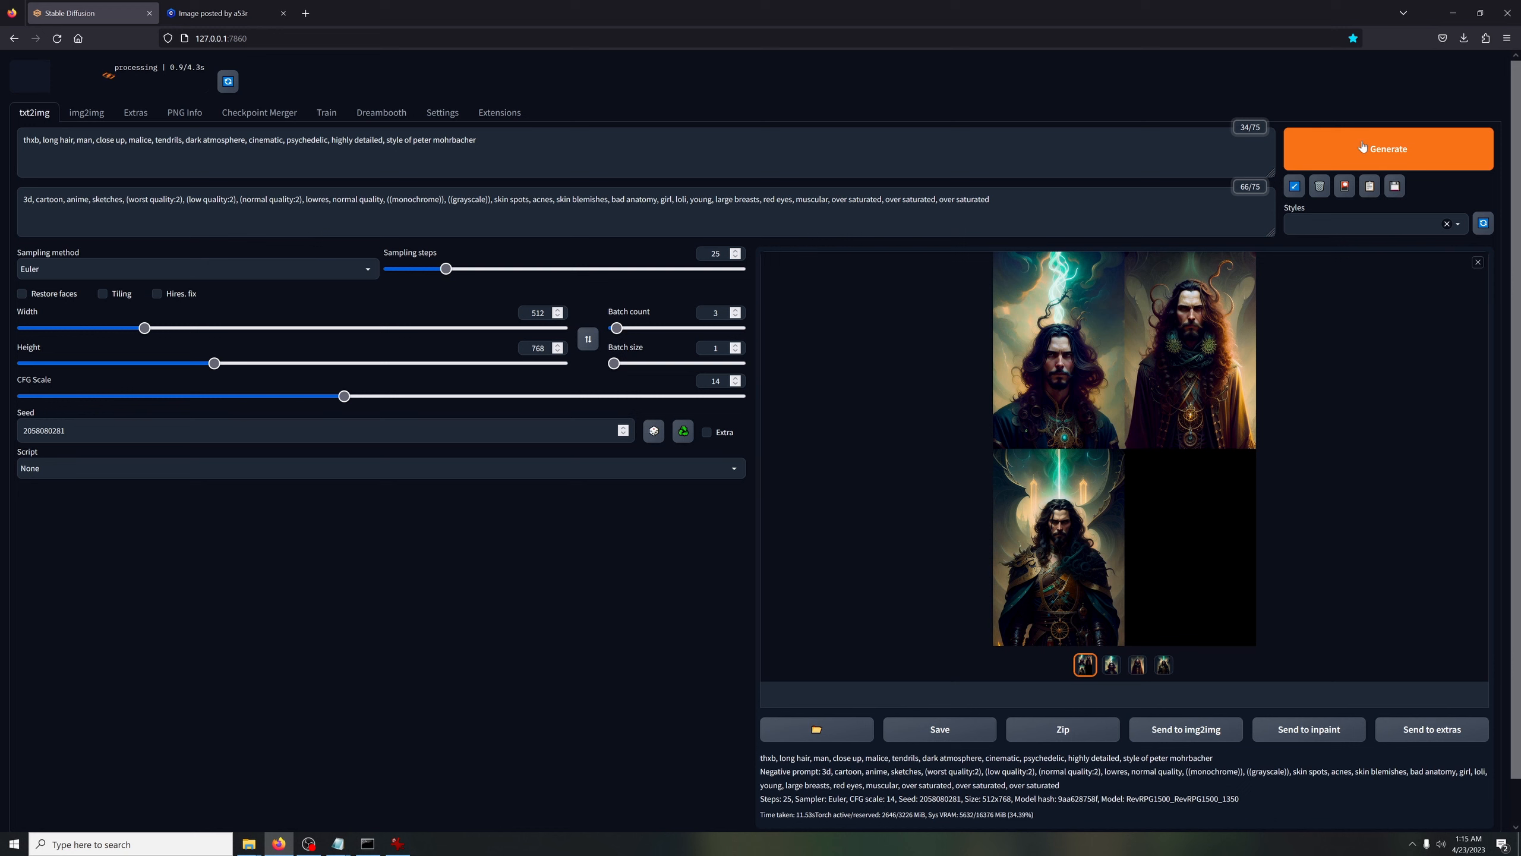
click(1388, 149)
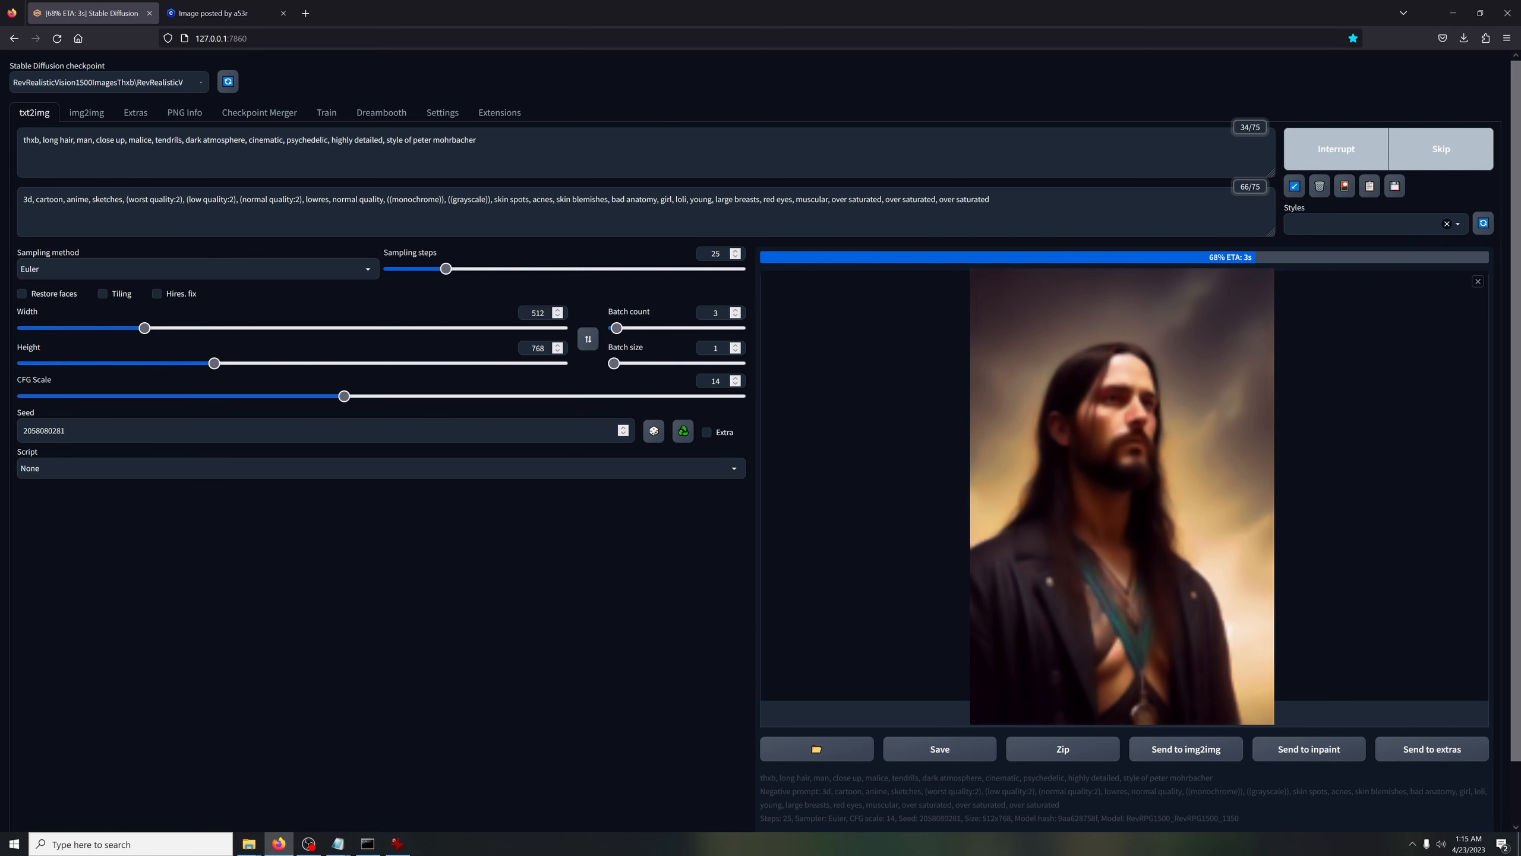
Load the RevDreamShaper_1350 checkpoint and generate a batch with the same prompt and seed
click(174, 82)
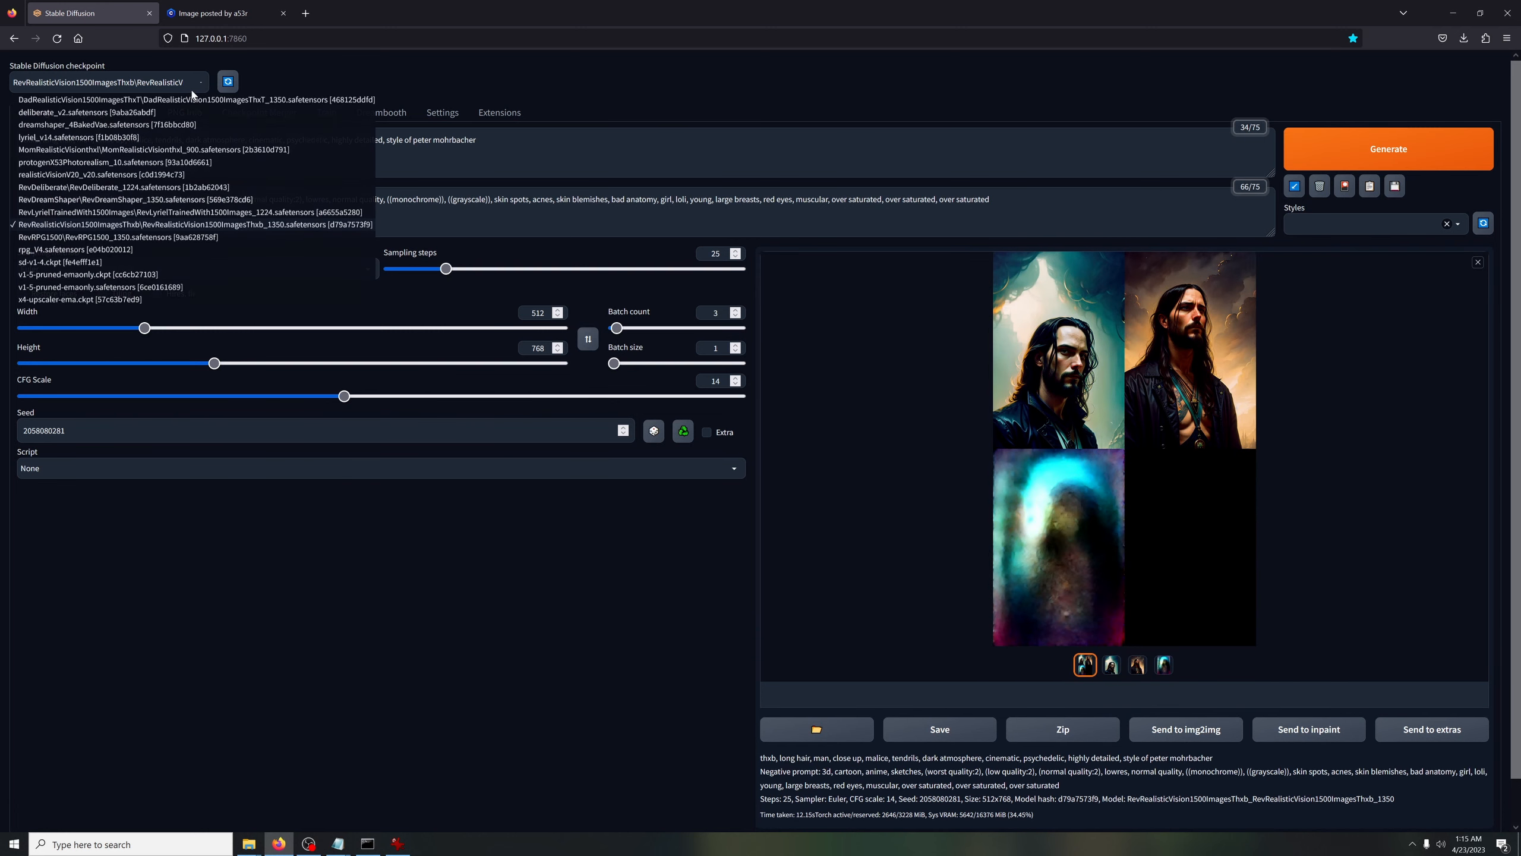
click(63, 204)
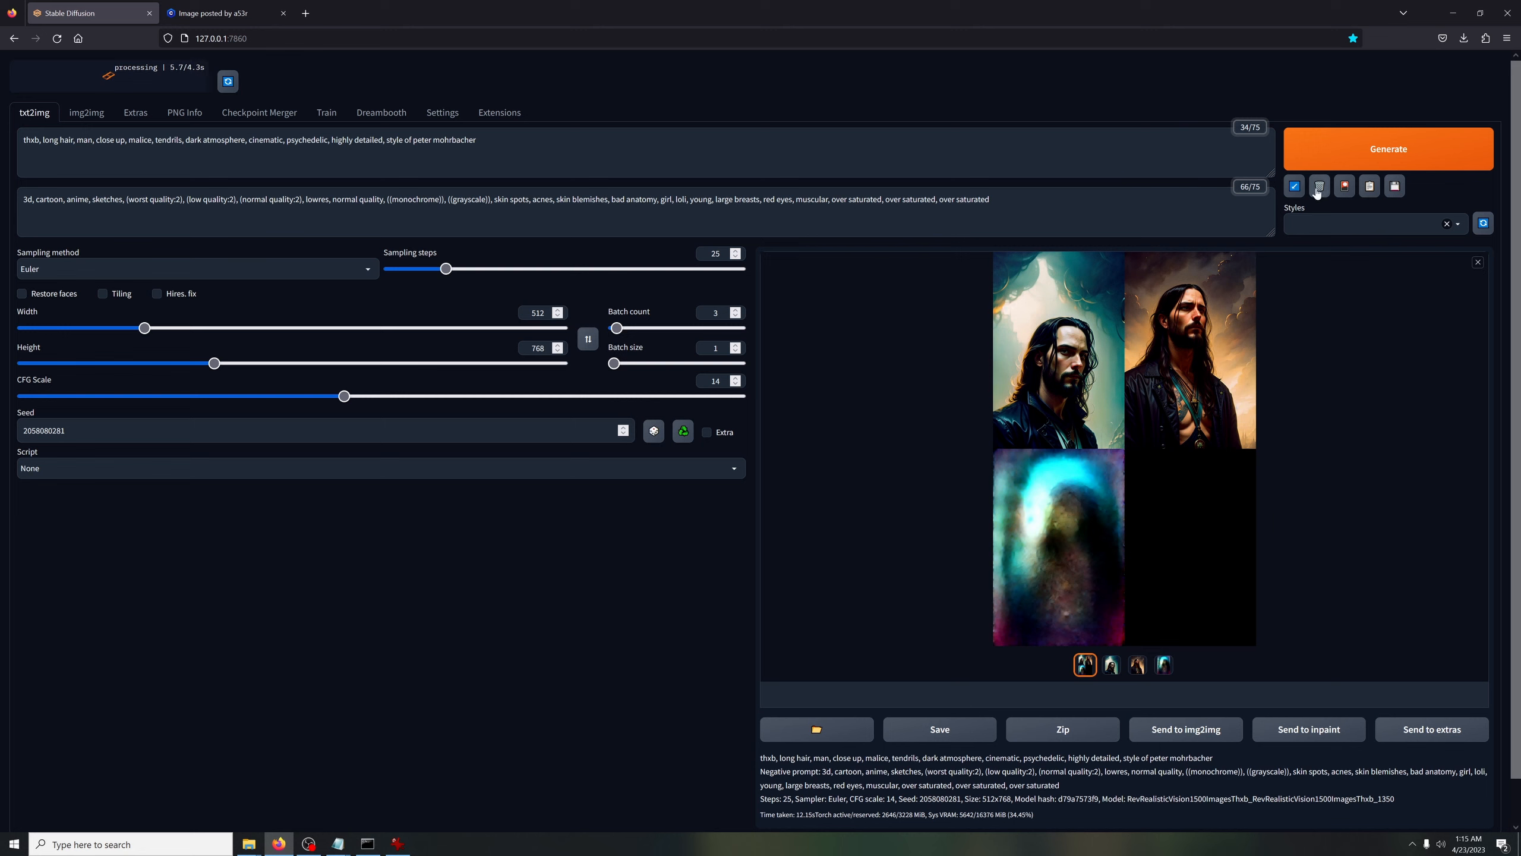
click(1335, 161)
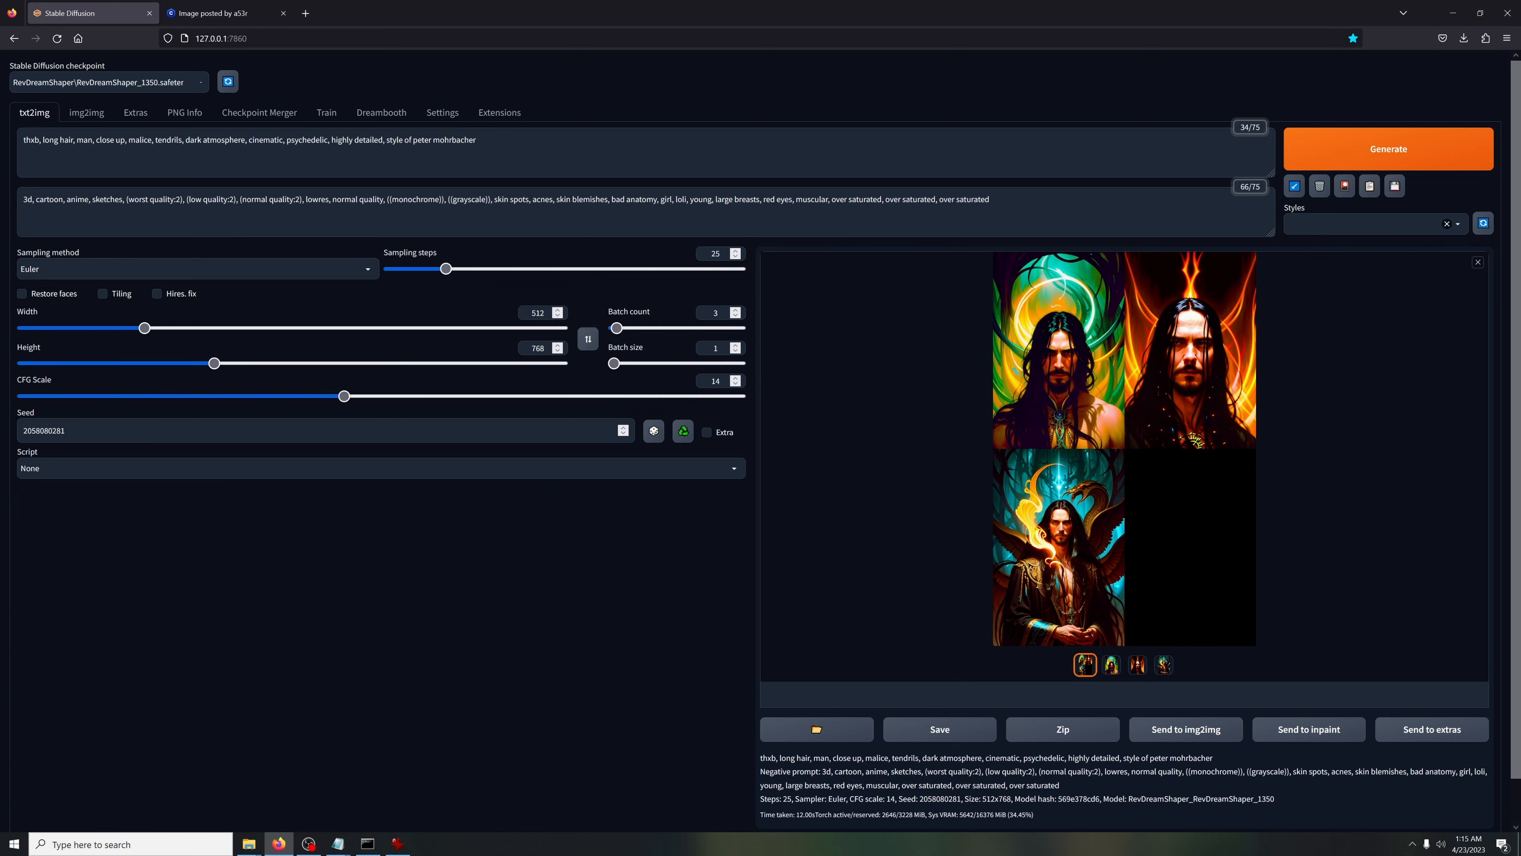
Load the RevDeliberate_1224 checkpoint and start a new batch, inspecting the enlarged RevDreamShaper grid meanwhile
click(105, 82)
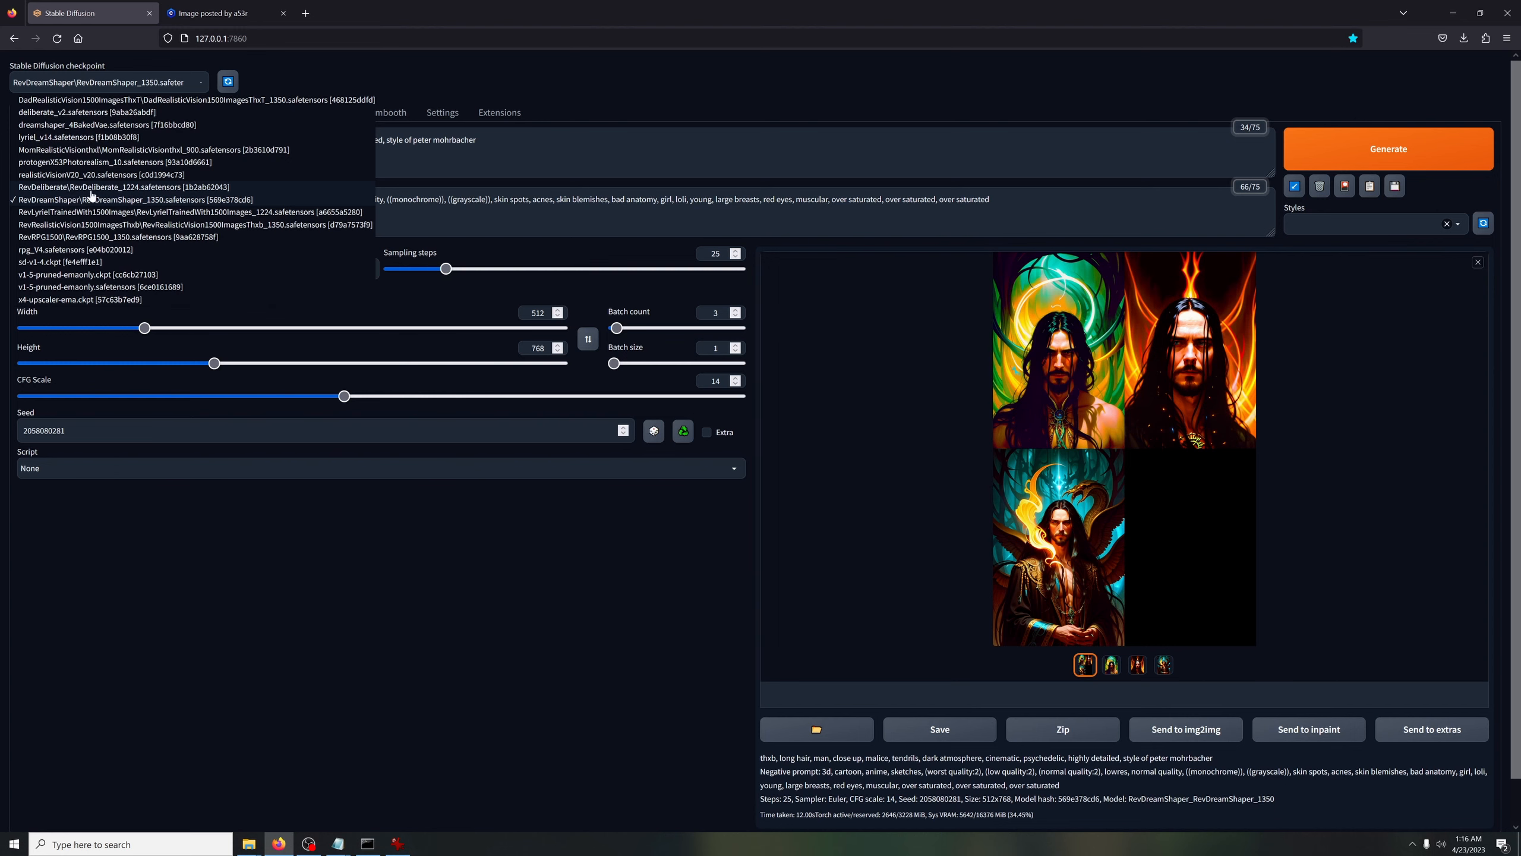
click(66, 199)
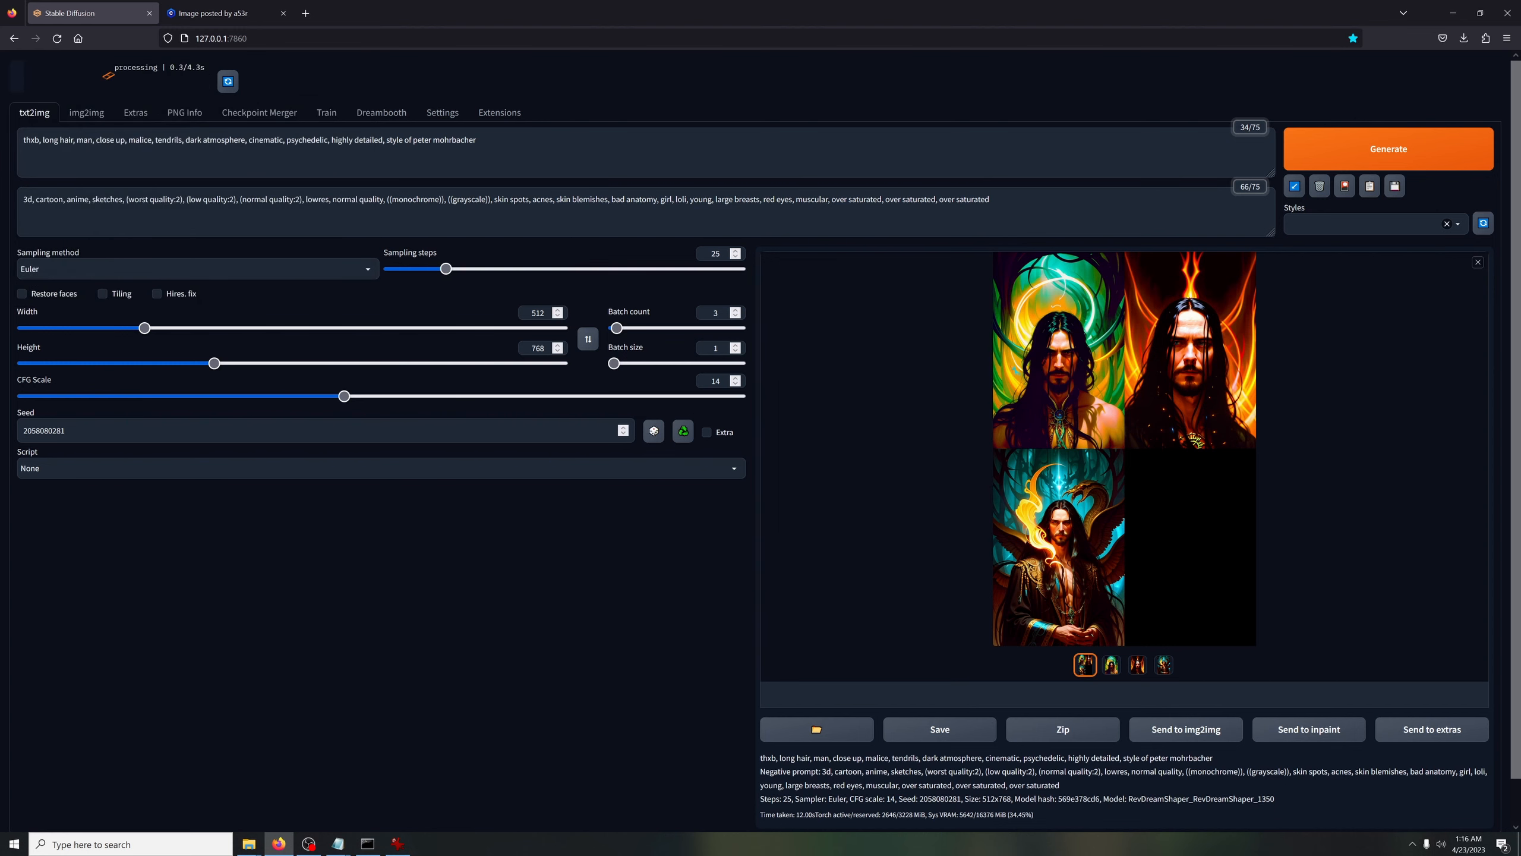
click(1043, 357)
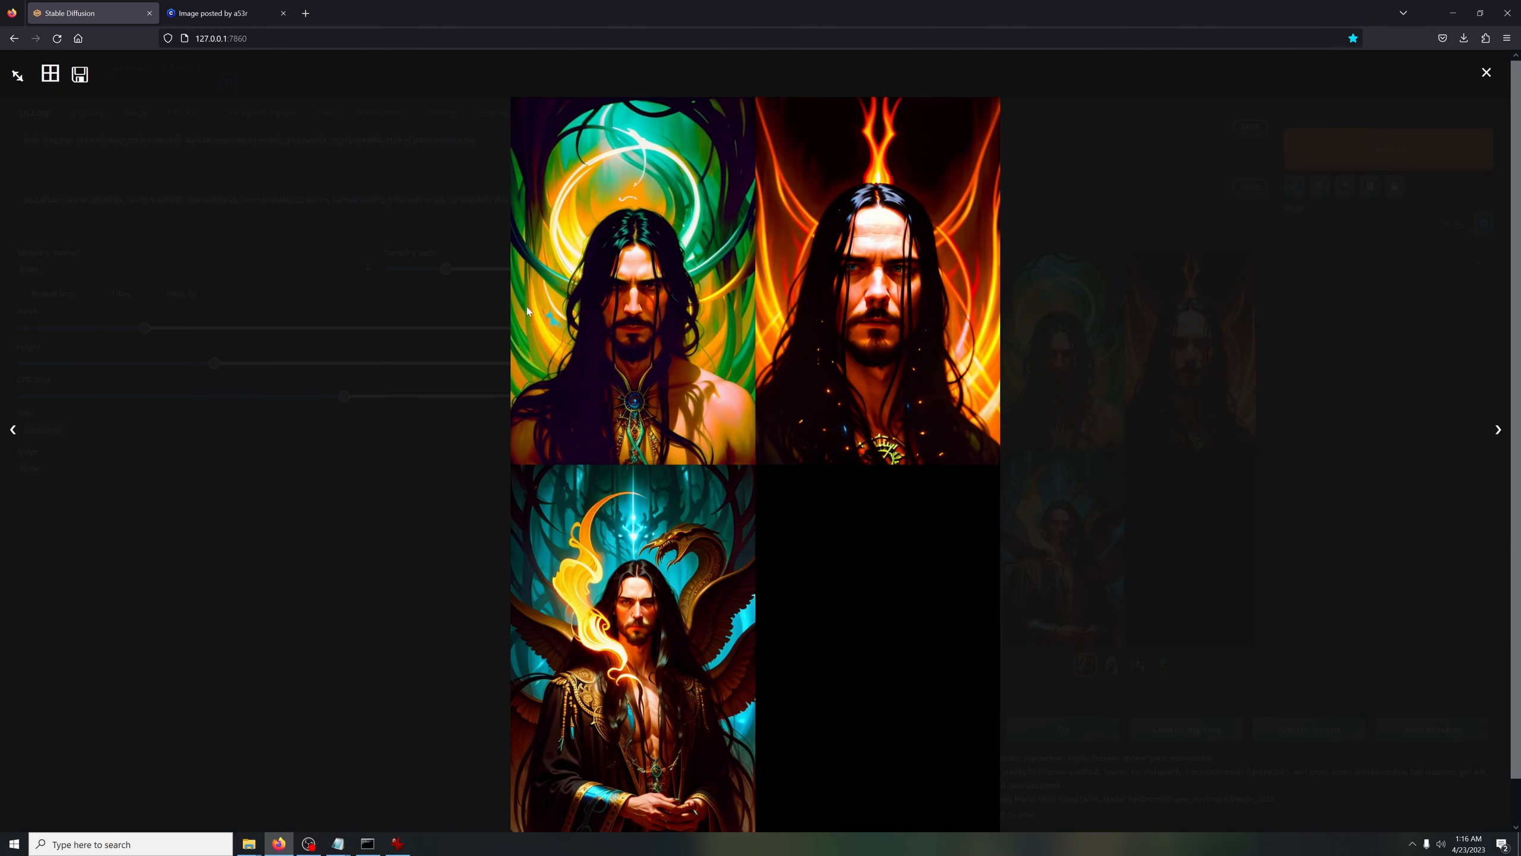
click(1487, 72)
click(1330, 160)
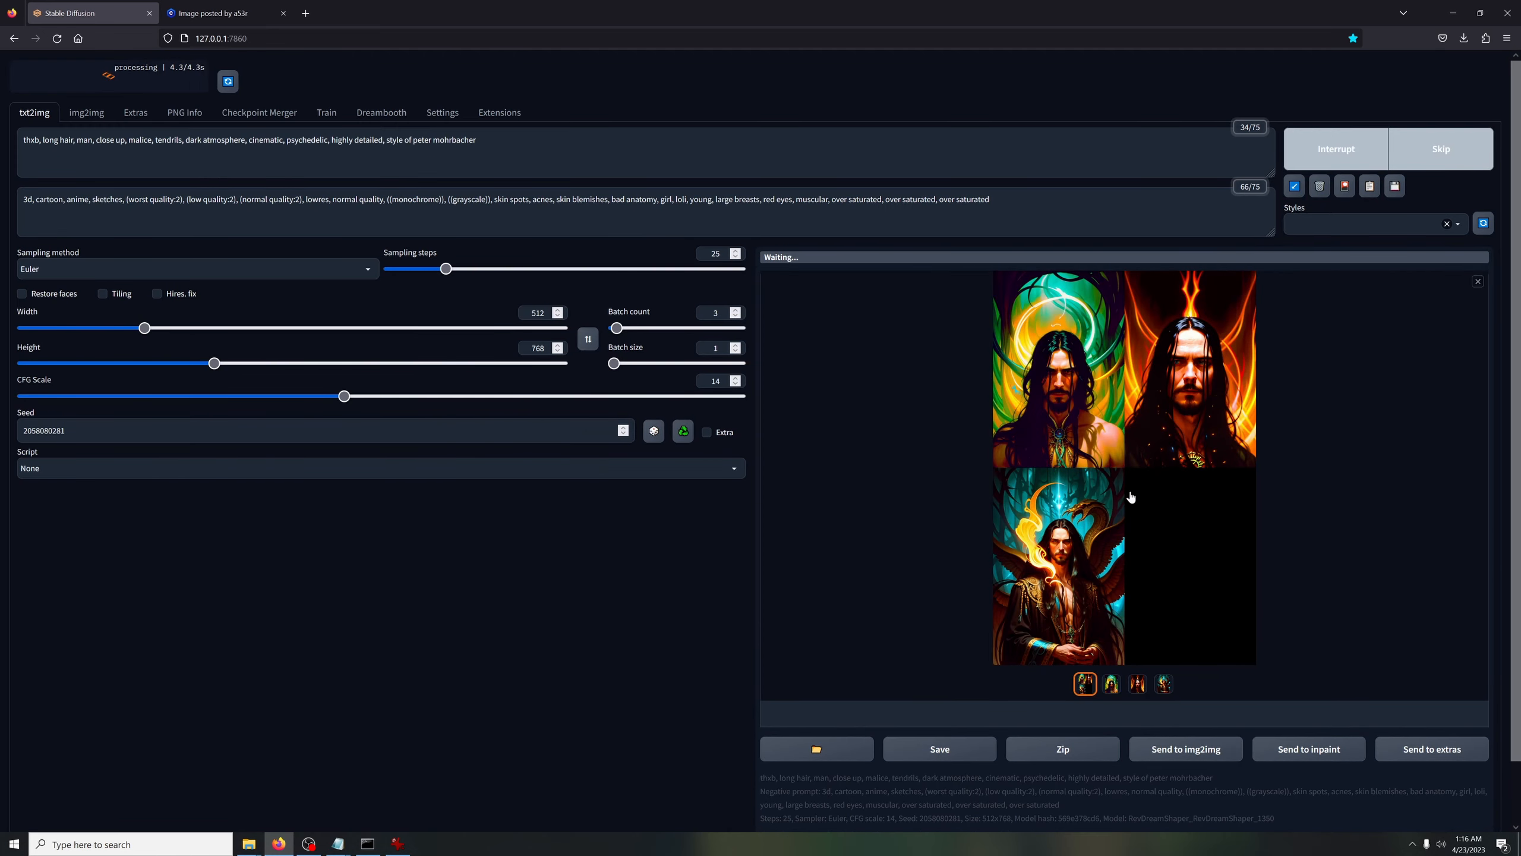
click(1128, 502)
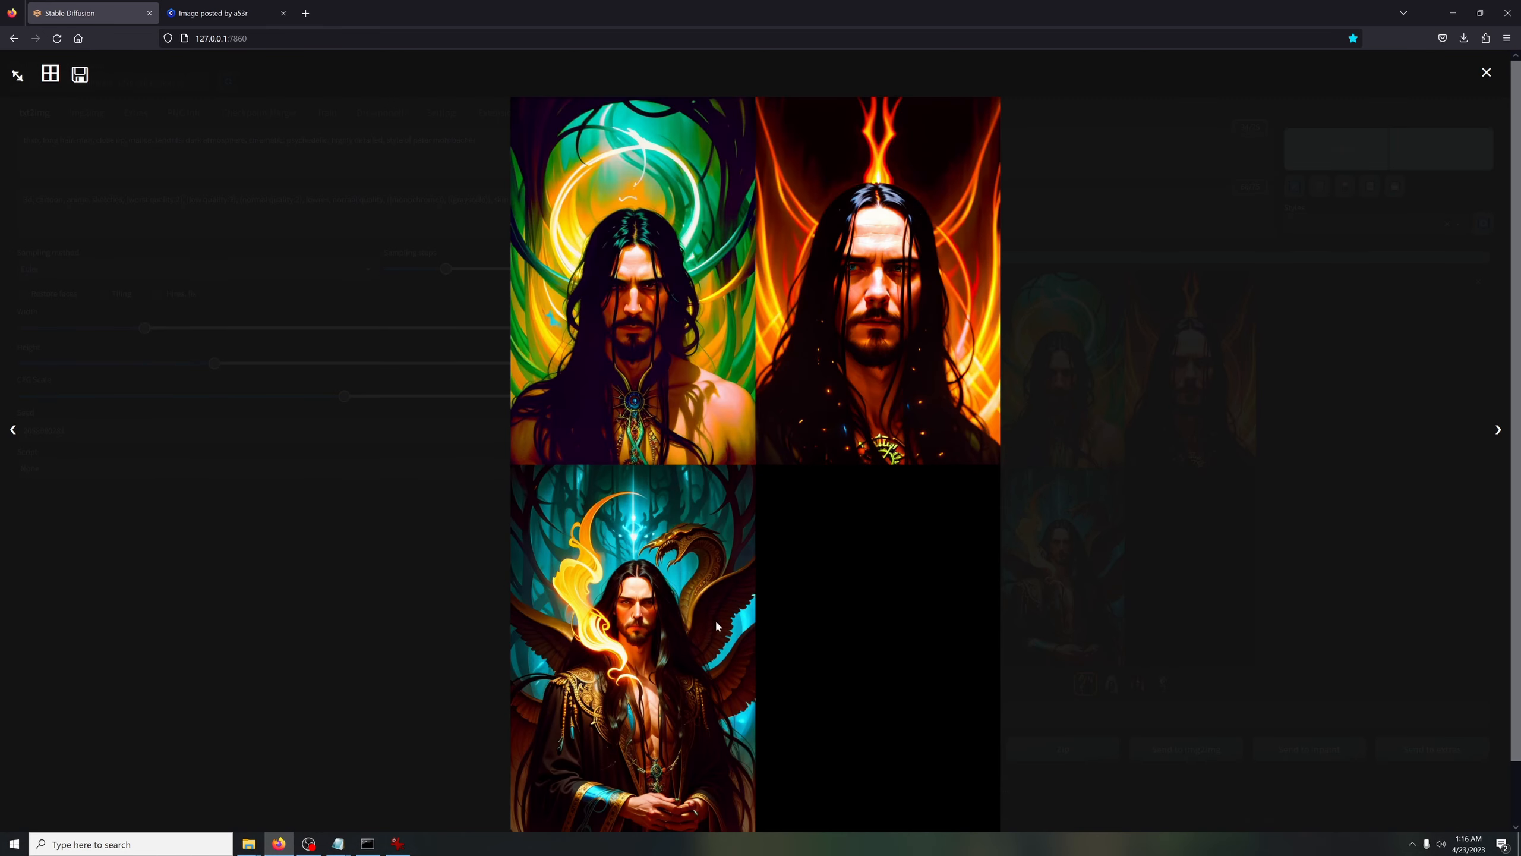
click(453, 605)
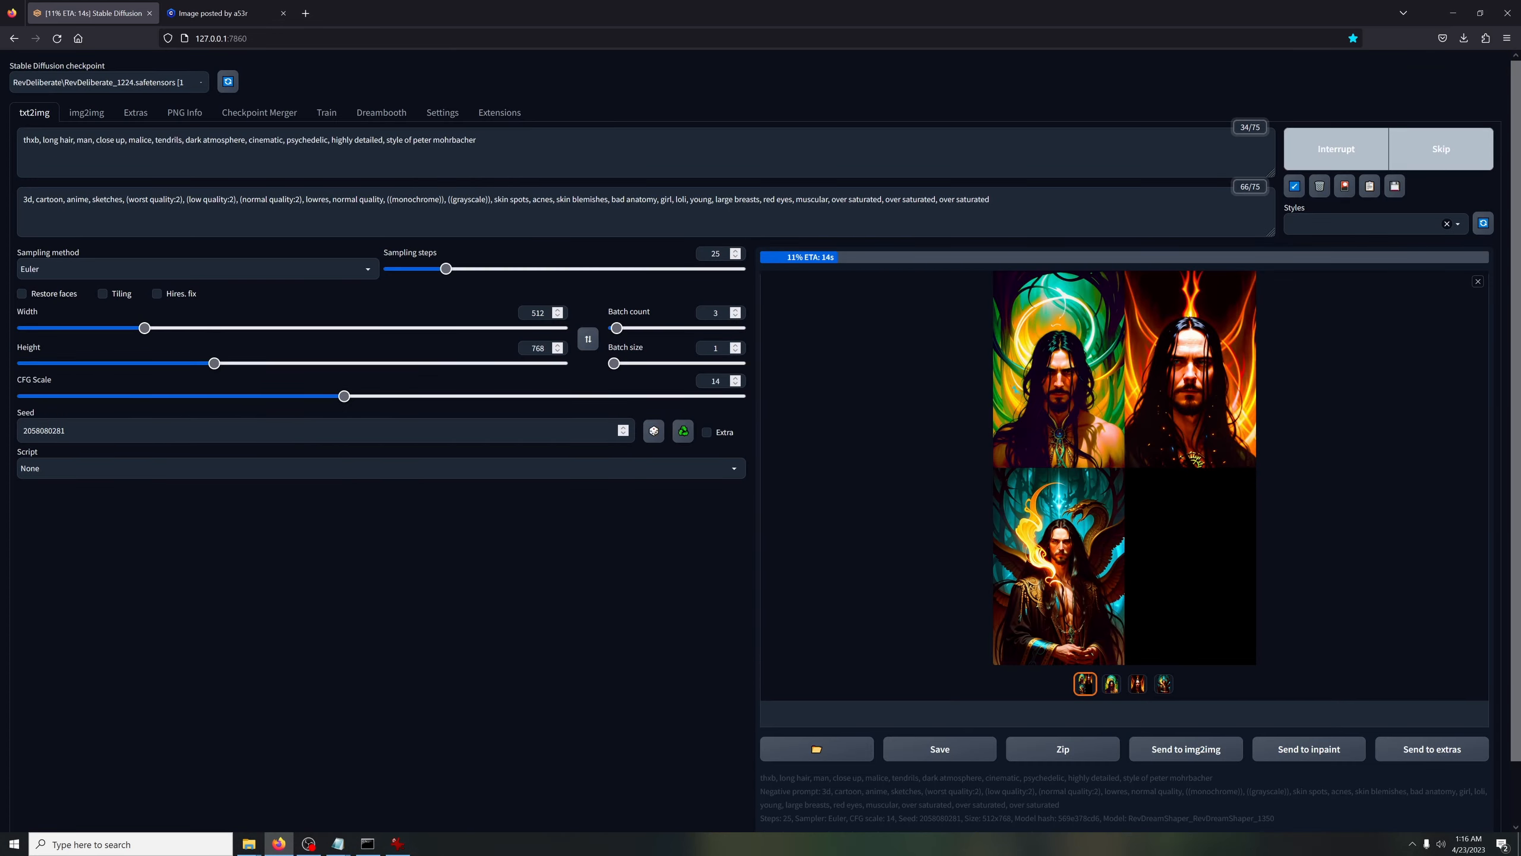